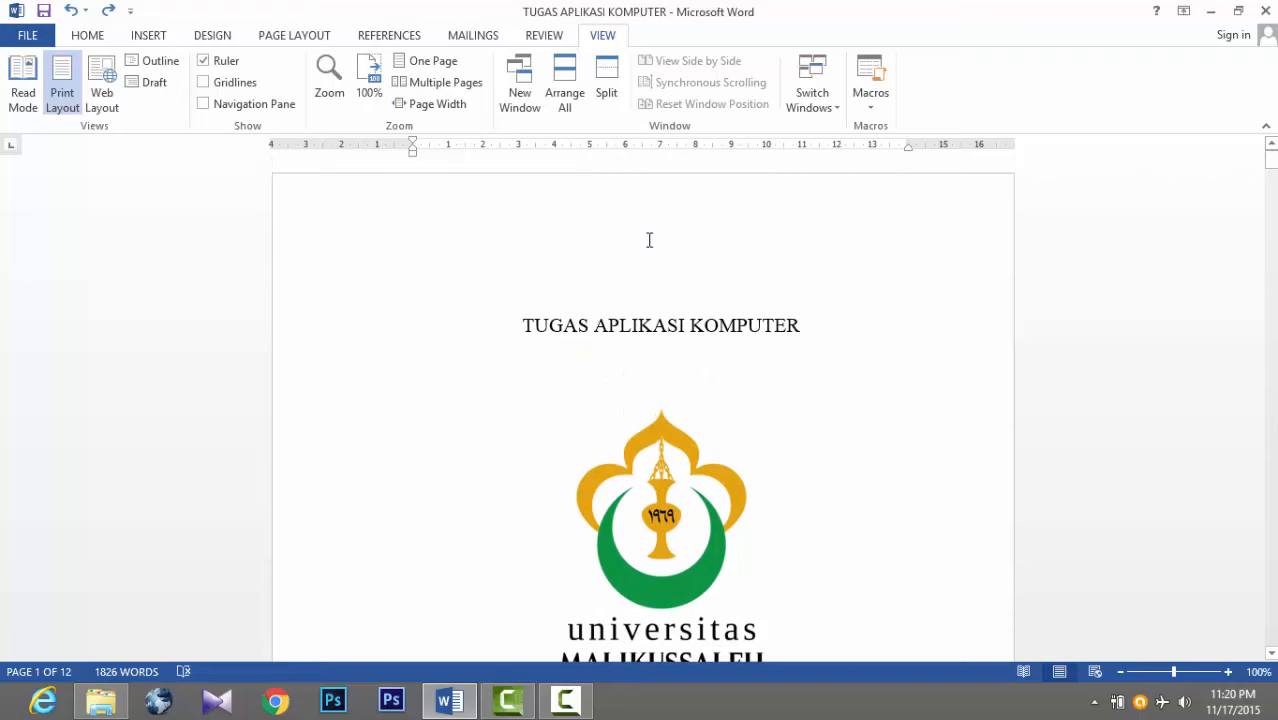
Step: Show the Navigation Pane and apply the Heading 1 style to the KATA PENGANTAR title
click(203, 106)
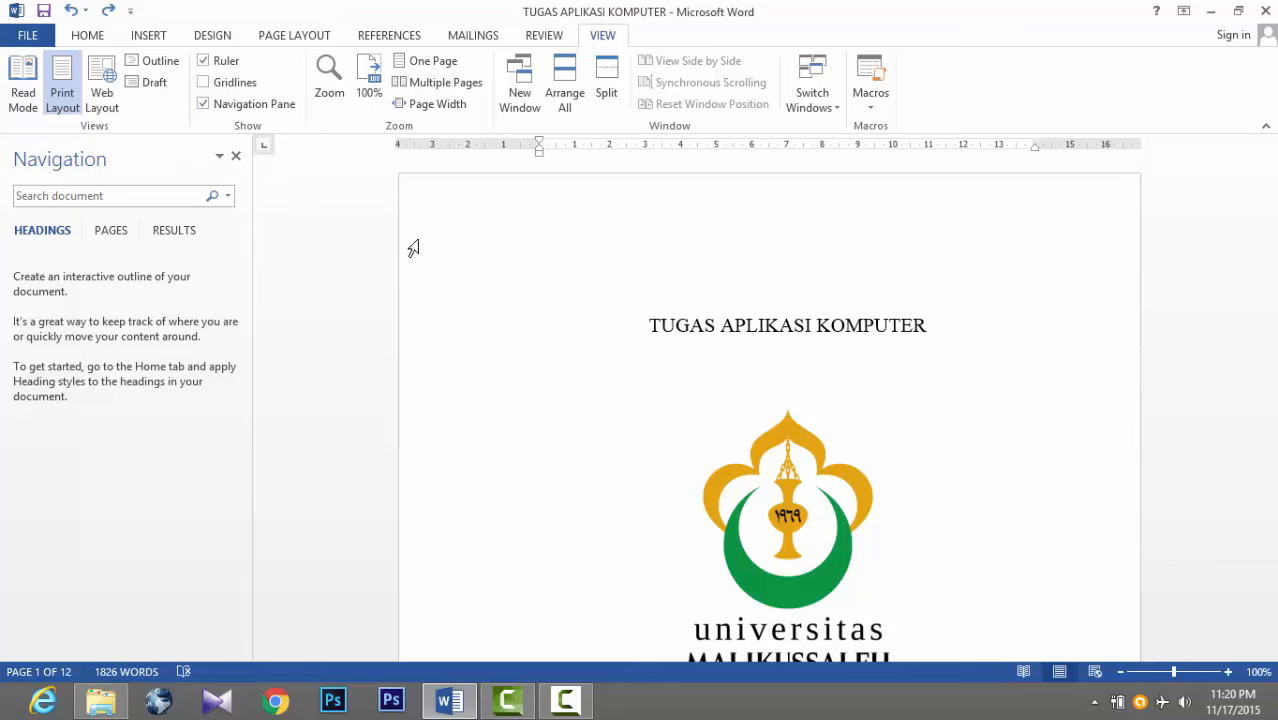
scroll(475, 266, down, 4)
scroll(477, 266, down, 12)
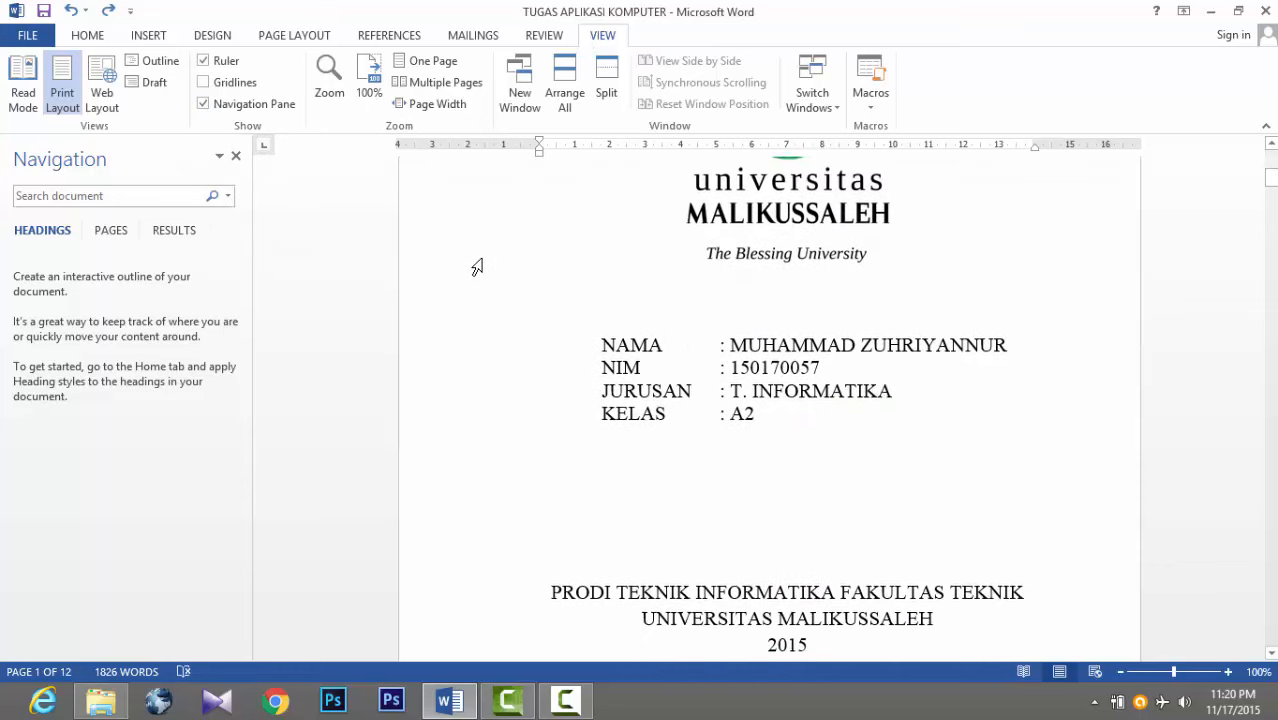
scroll(477, 266, down, 3)
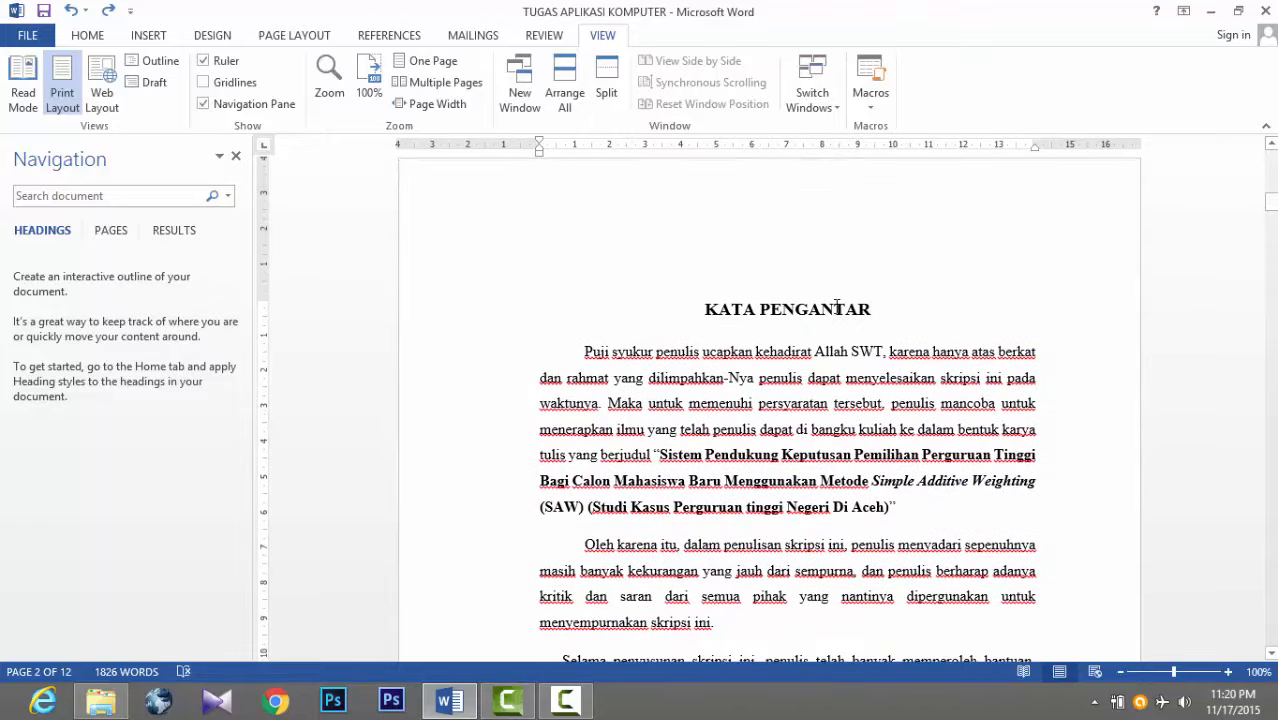
scroll(1053, 300, up, 3)
scroll(1053, 302, down, 4)
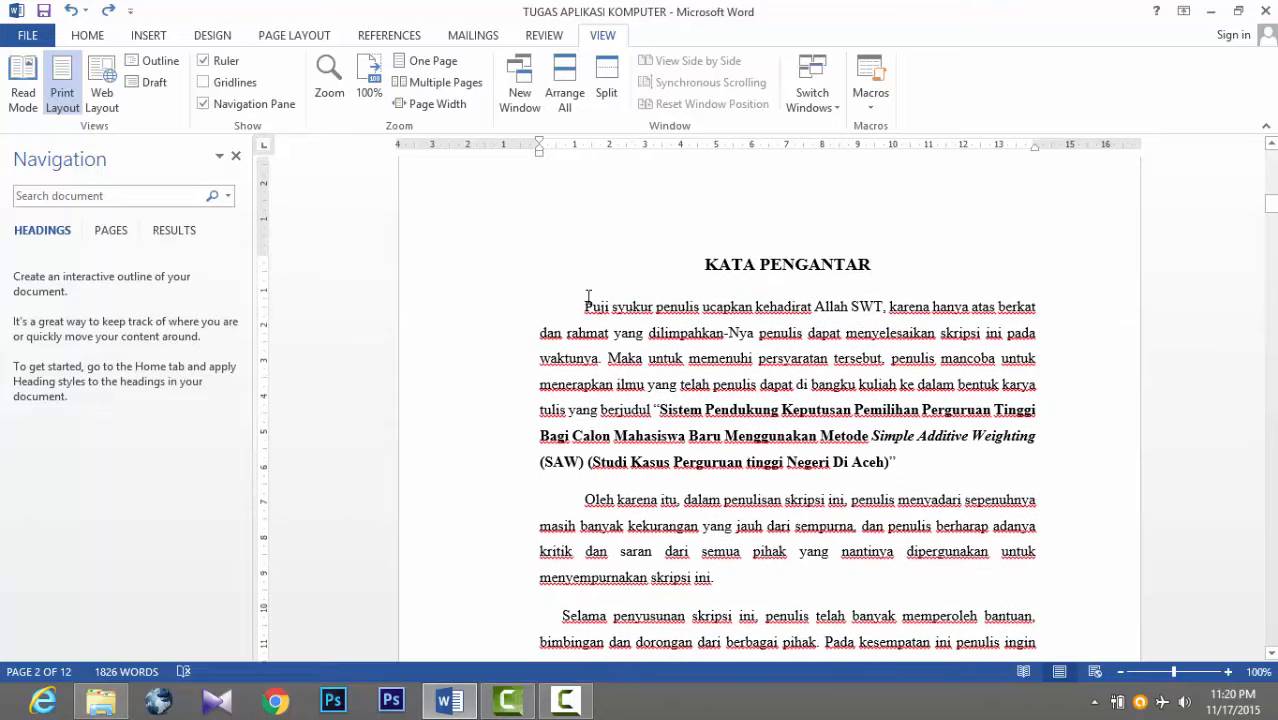
click(447, 266)
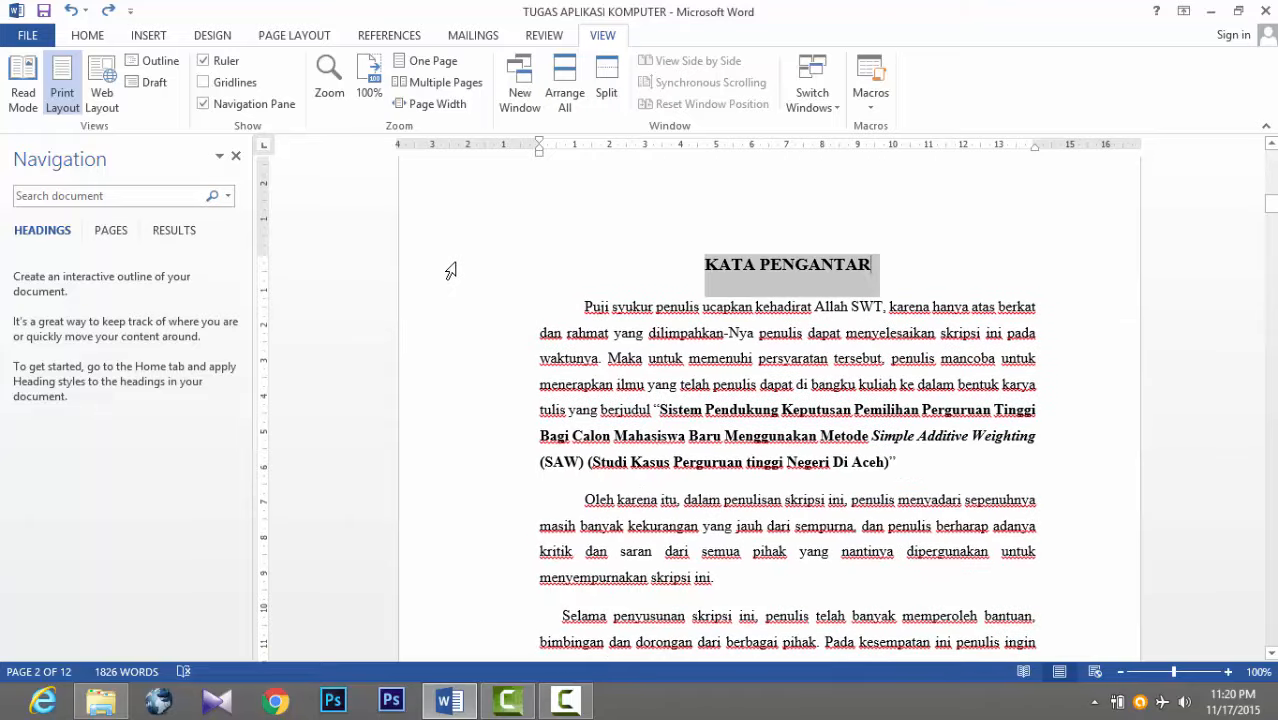
click(87, 36)
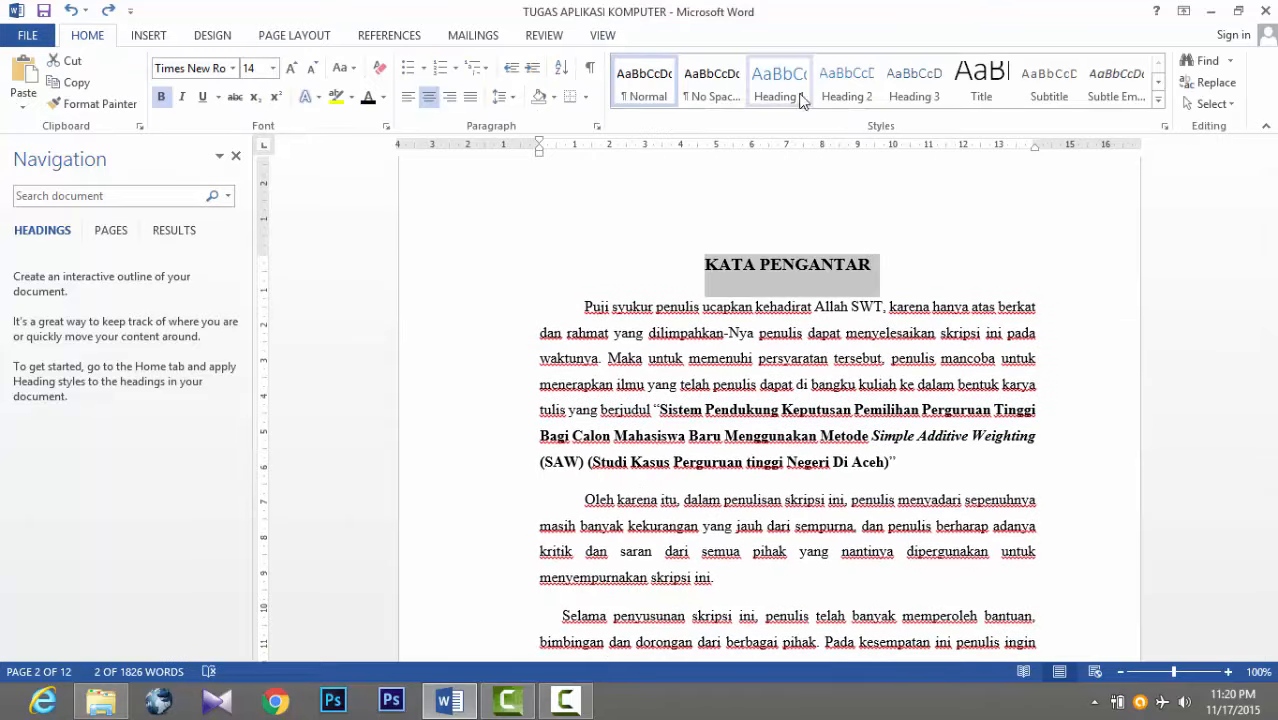
click(640, 263)
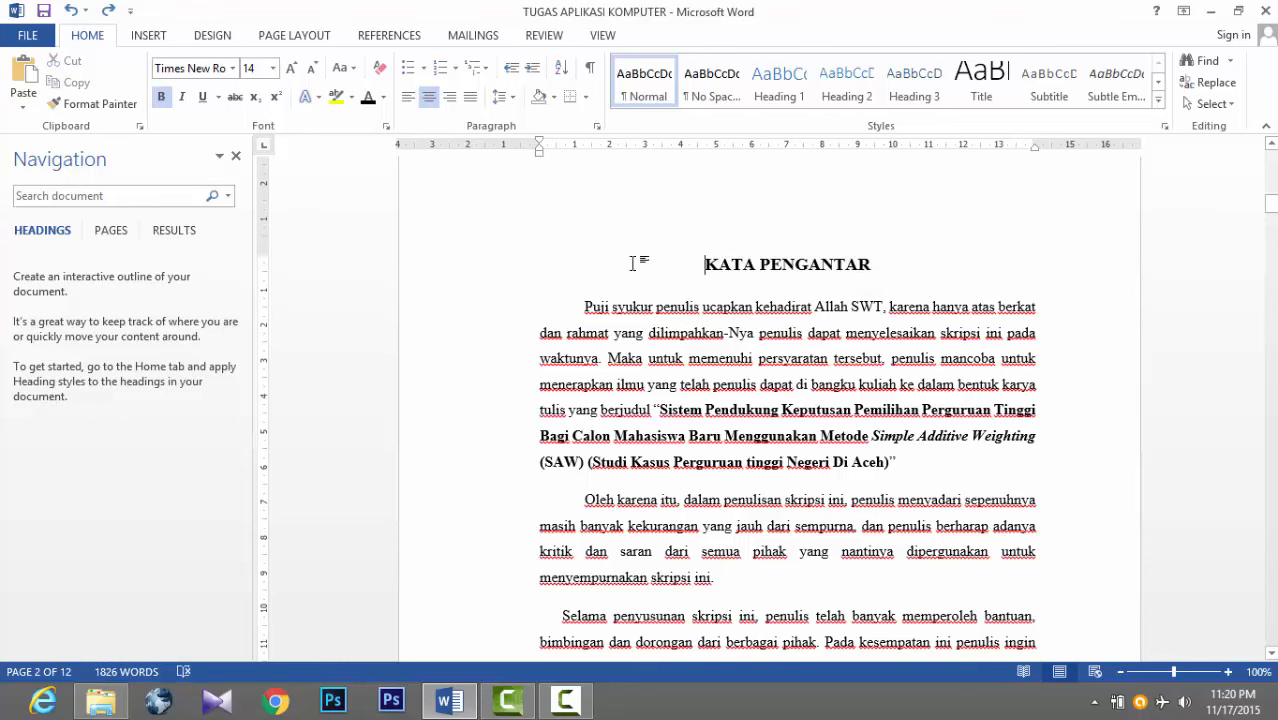
click(499, 283)
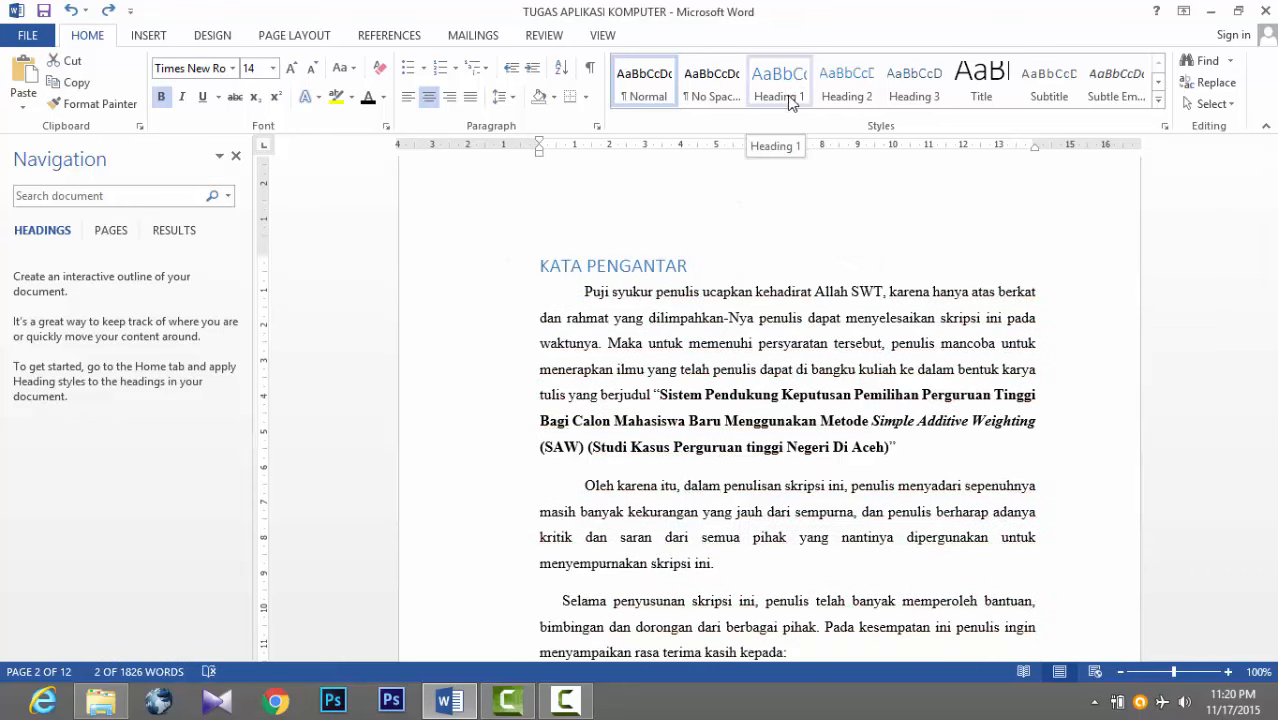
click(780, 90)
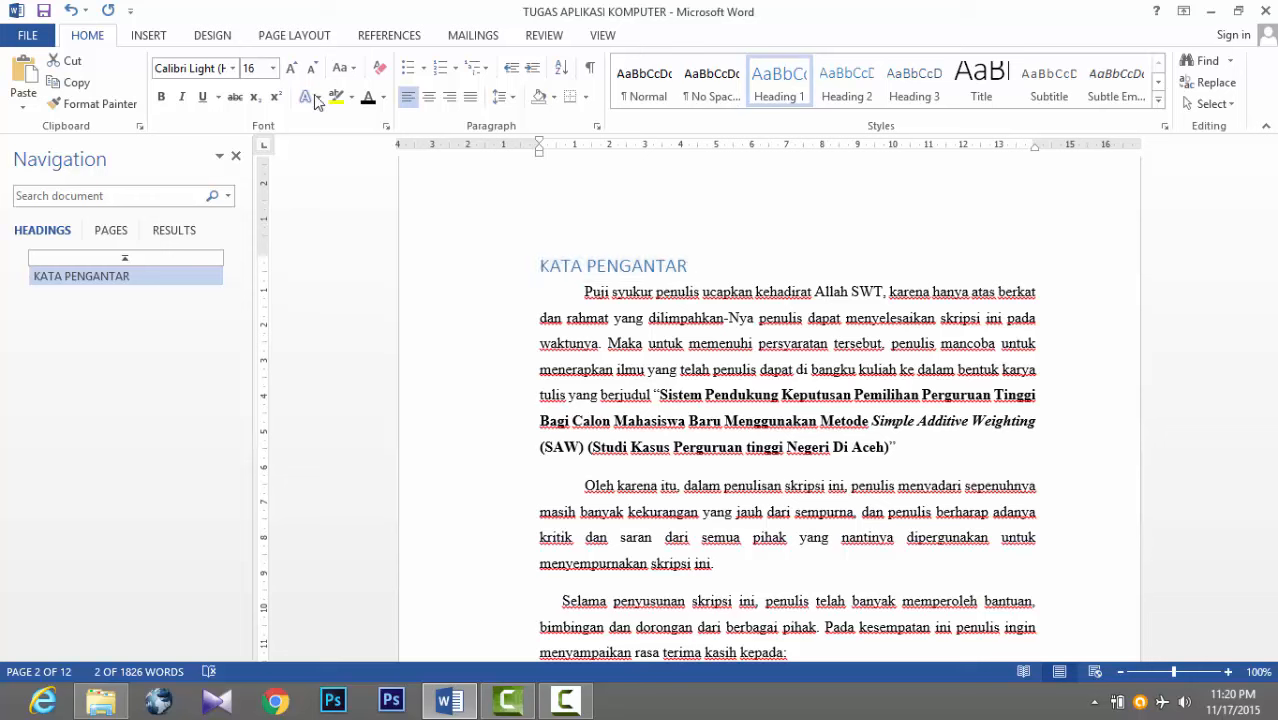
Step: Format the KATA PENGANTAR heading as bold black Times New Roman and centre it
click(233, 68)
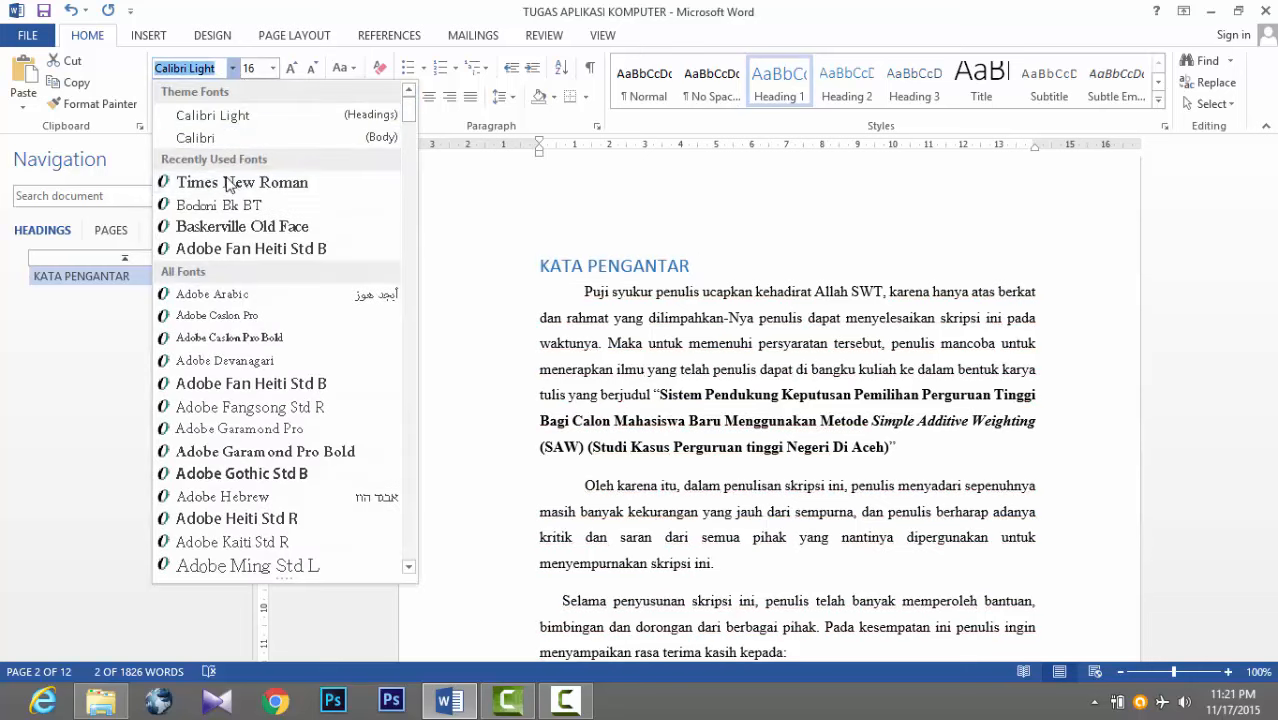
click(210, 177)
click(161, 97)
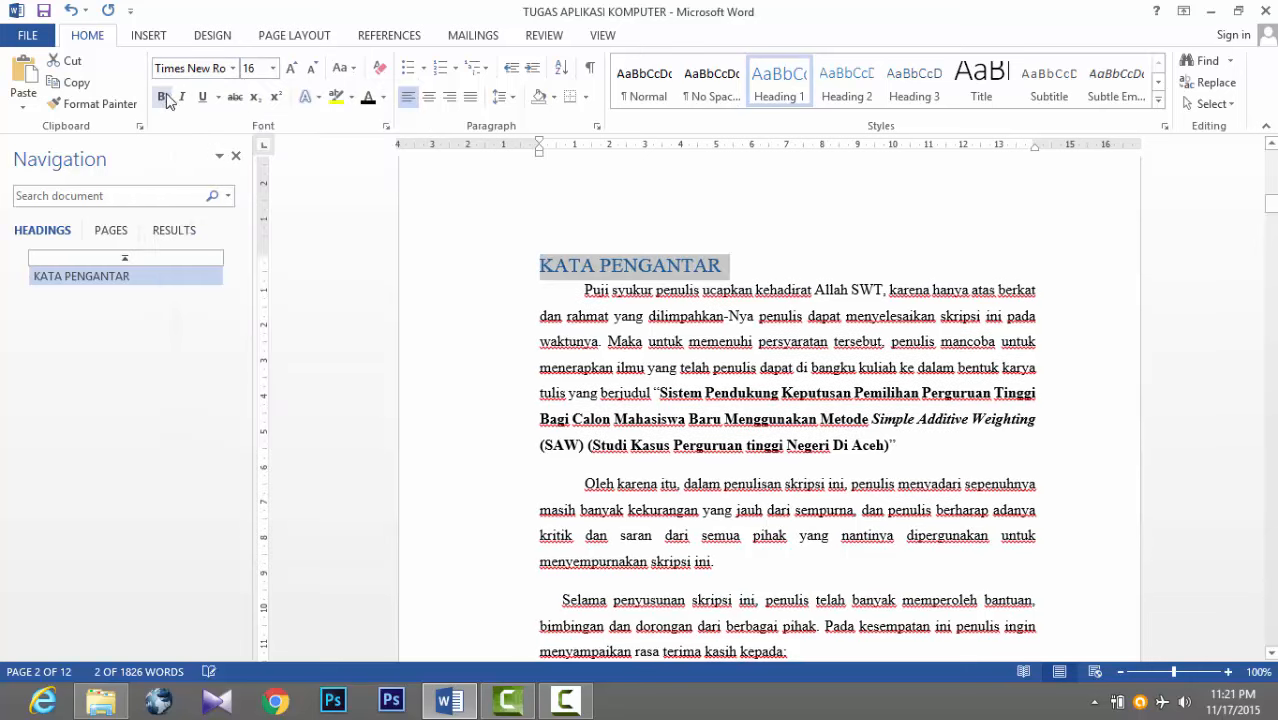
click(368, 97)
click(431, 99)
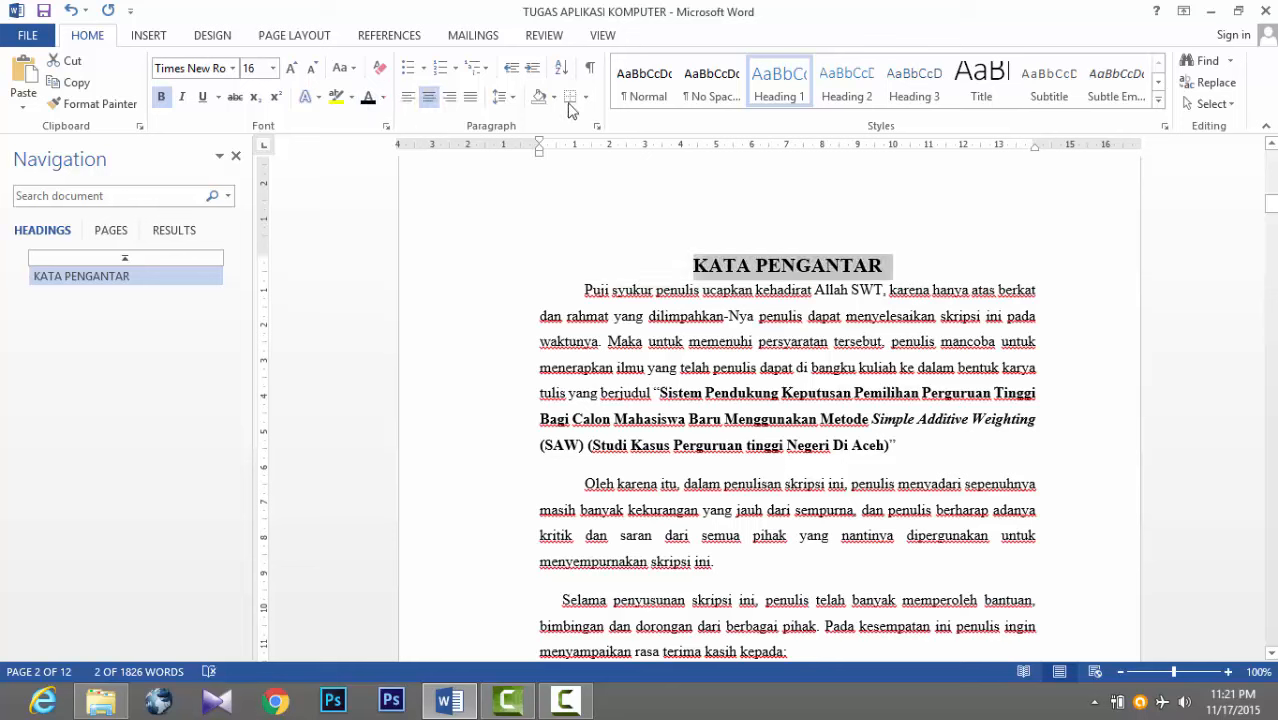
Step: Set the KATA PENGANTAR heading's paragraph spacing after to 12 pt and reduce its spacing before
click(514, 97)
click(600, 233)
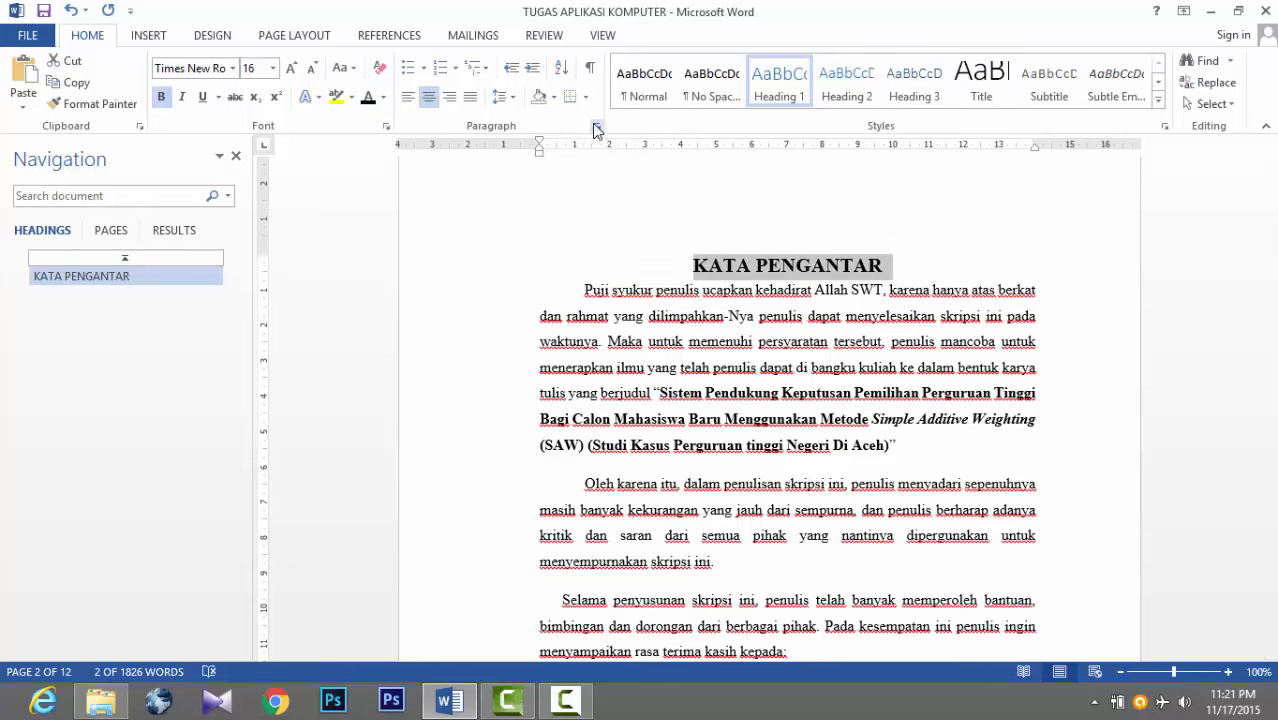
click(588, 374)
click(588, 374)
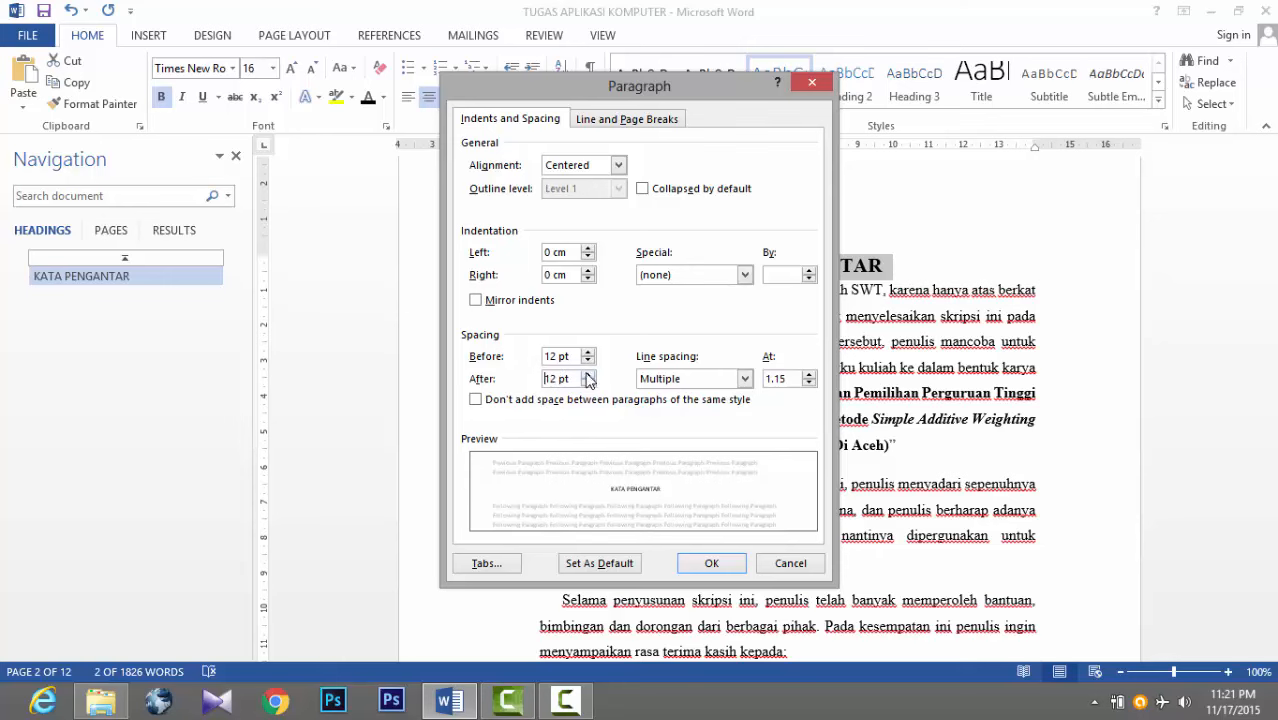
click(588, 360)
click(588, 360)
click(706, 562)
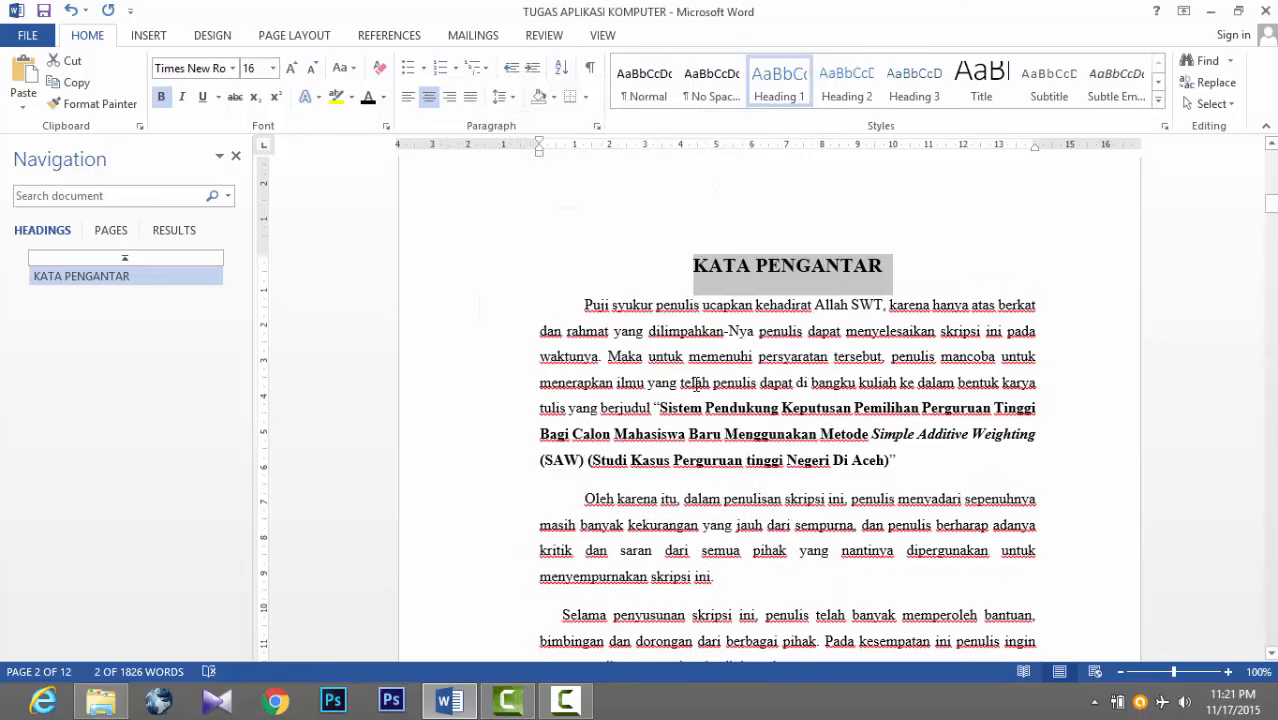
click(750, 348)
Step: Apply the Heading 1 style to the PERNYATAAN KEASLIAN title on page 3
scroll(650, 330, down, 5)
scroll(650, 330, down, 18)
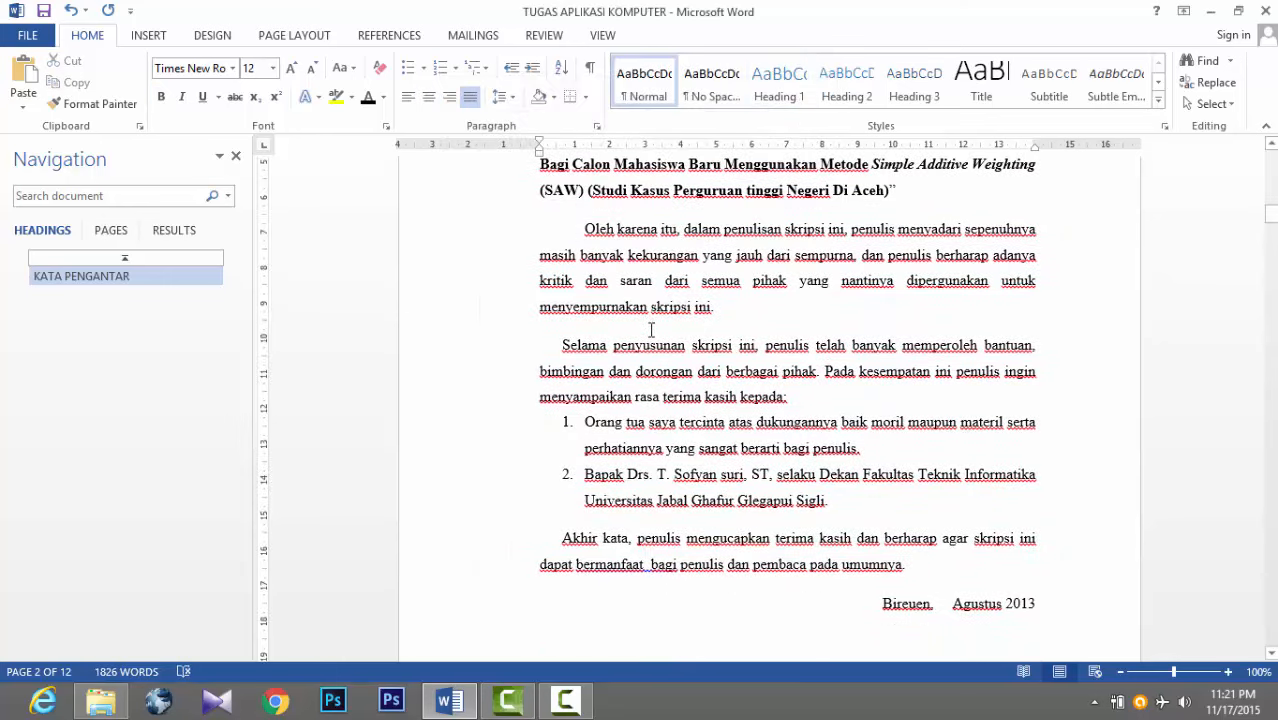
click(727, 384)
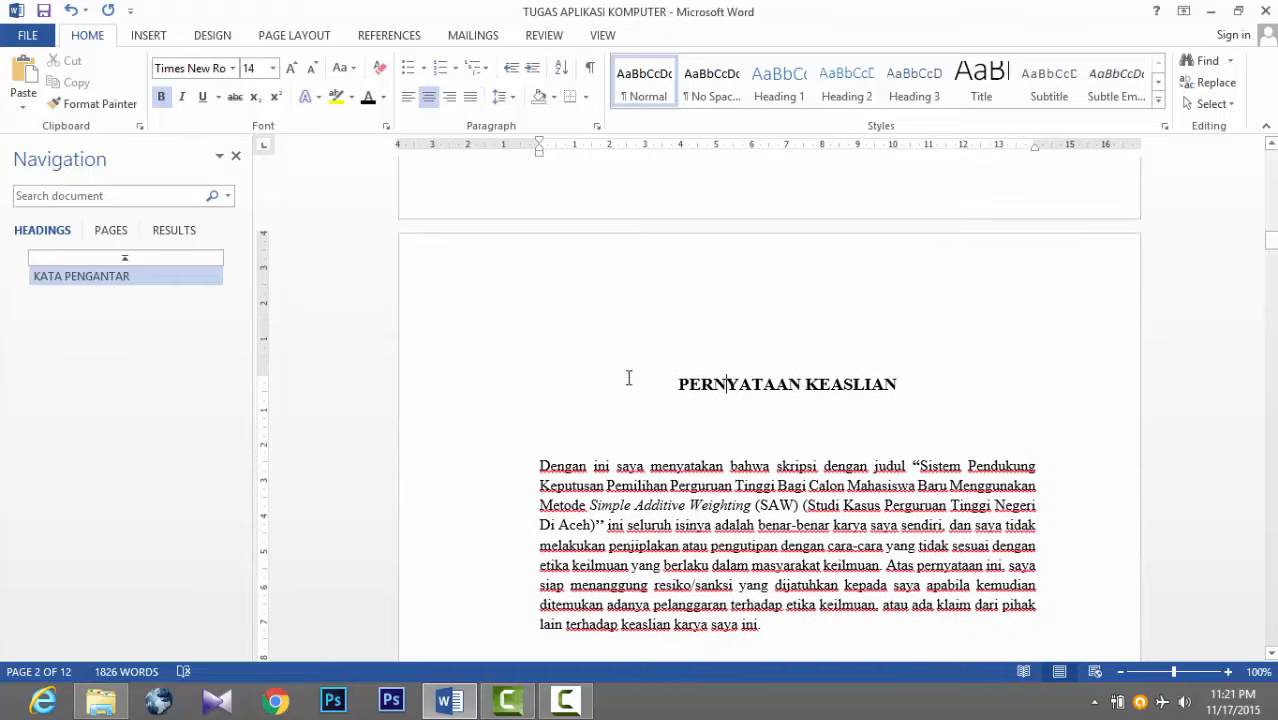
click(489, 393)
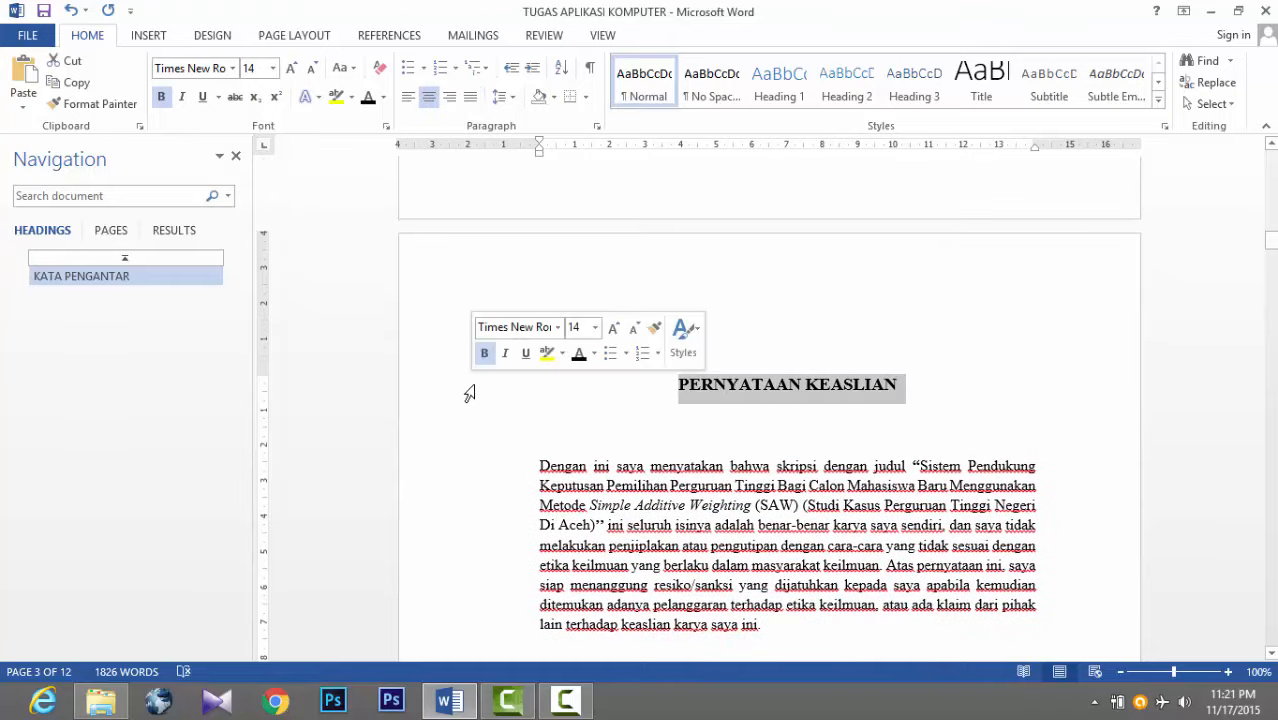
click(785, 88)
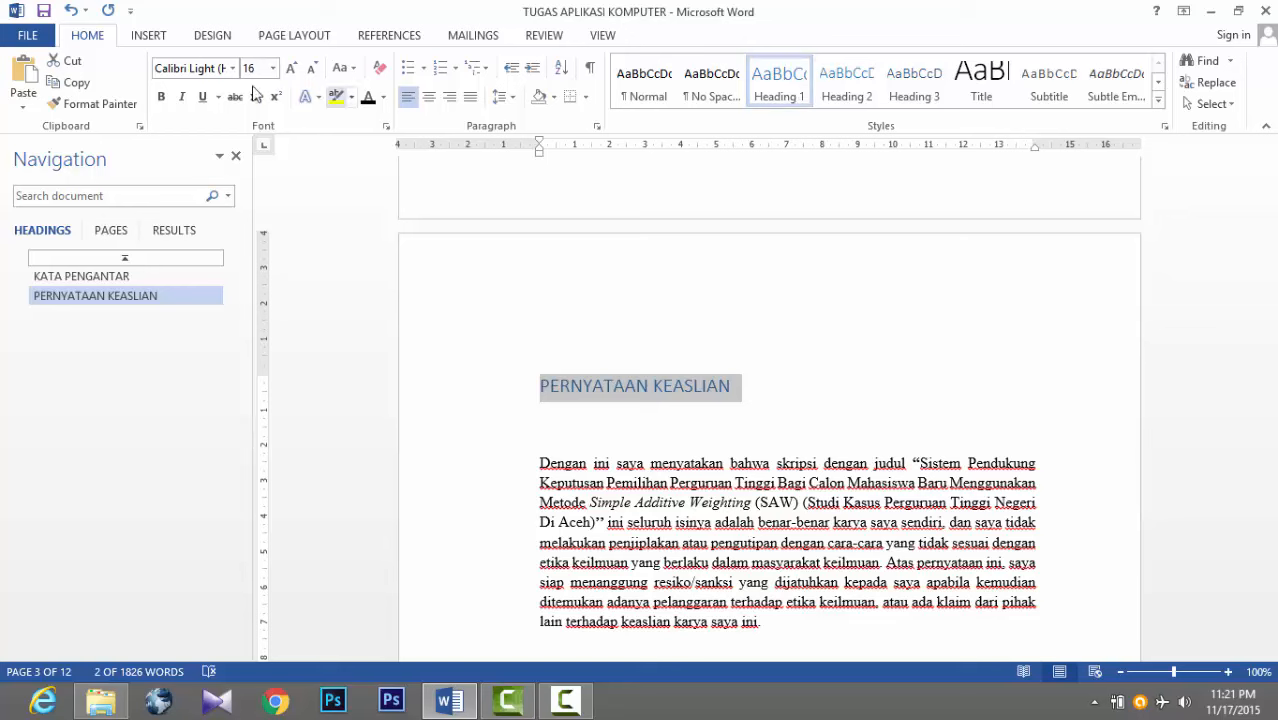
Step: Format the PERNYATAAN KEASLIAN heading as bold black Times New Roman and centre it
click(161, 97)
click(236, 68)
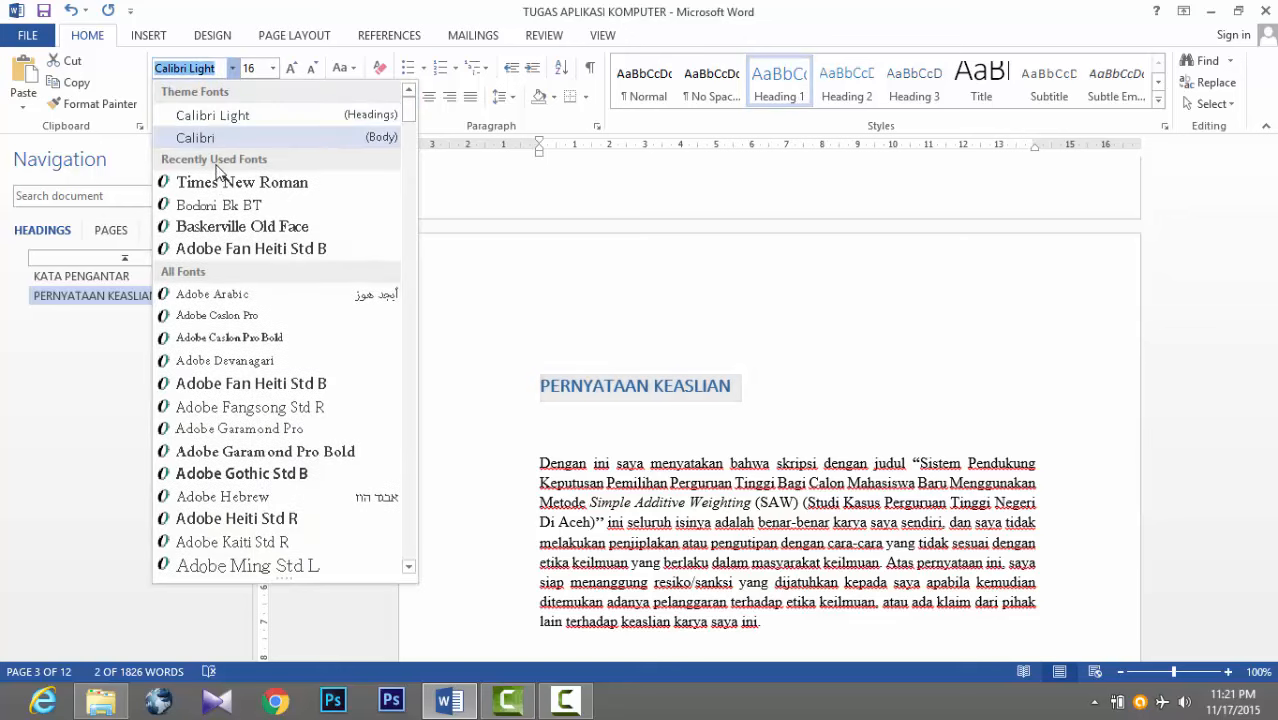
click(235, 180)
click(368, 101)
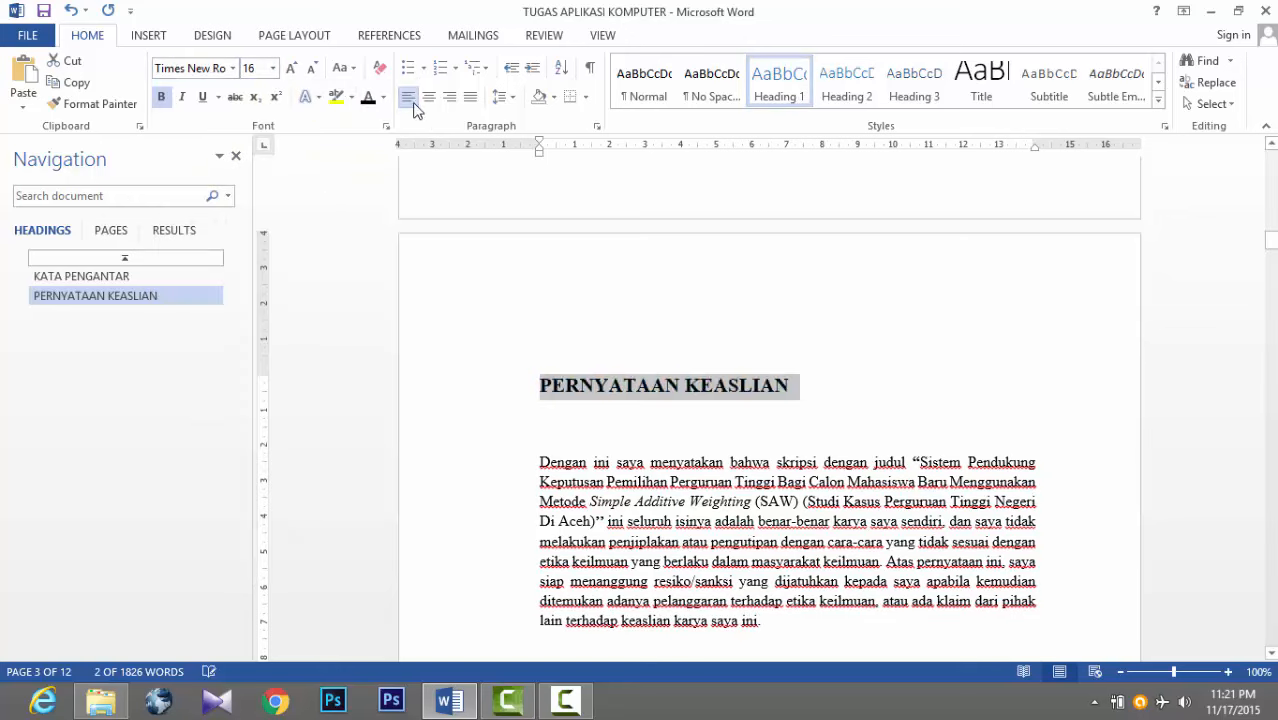
click(428, 97)
click(678, 380)
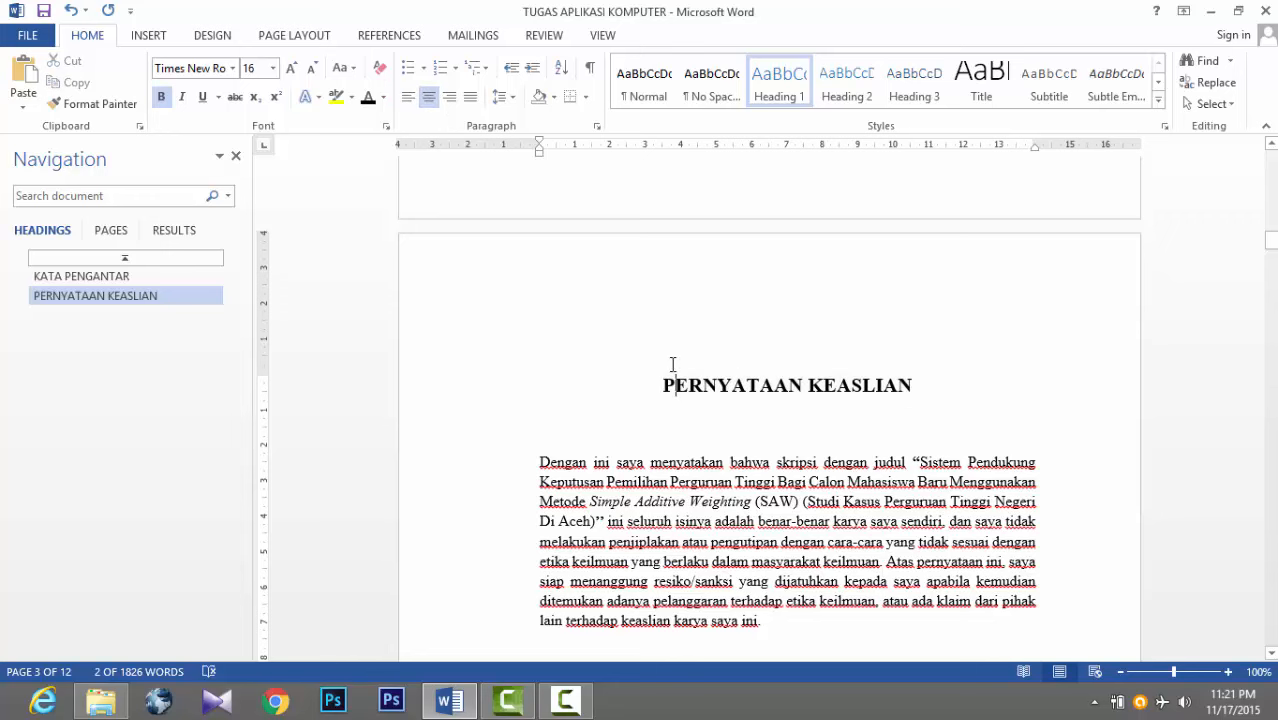
Step: Apply the Heading 1 style to the BAB I line above PENDAHULUAN on page 4
scroll(485, 348, down, 10)
scroll(489, 348, down, 3)
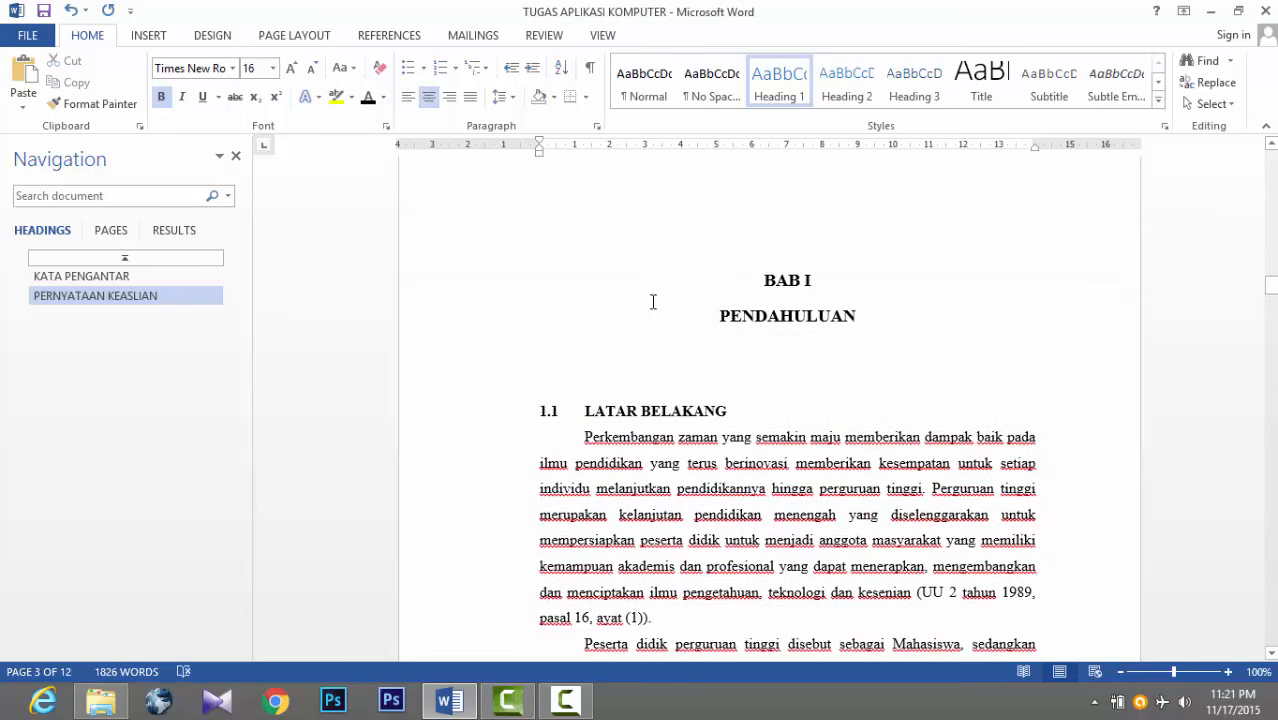
click(748, 281)
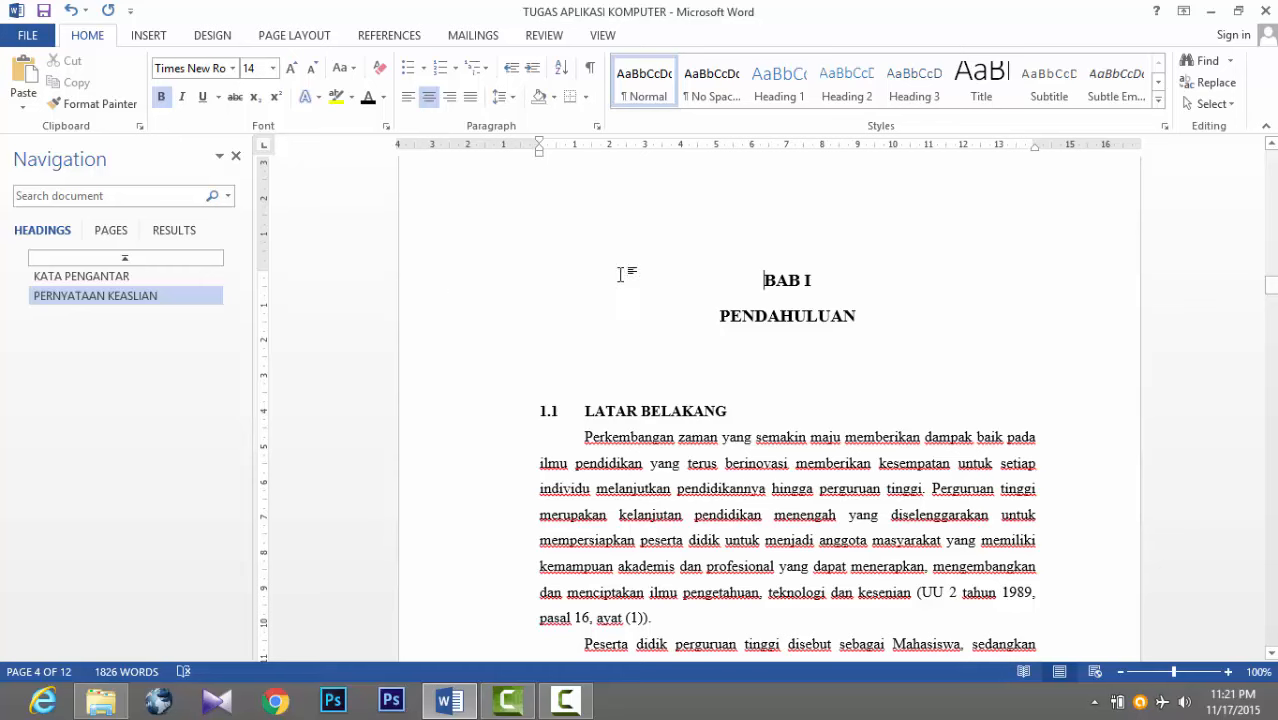
click(452, 282)
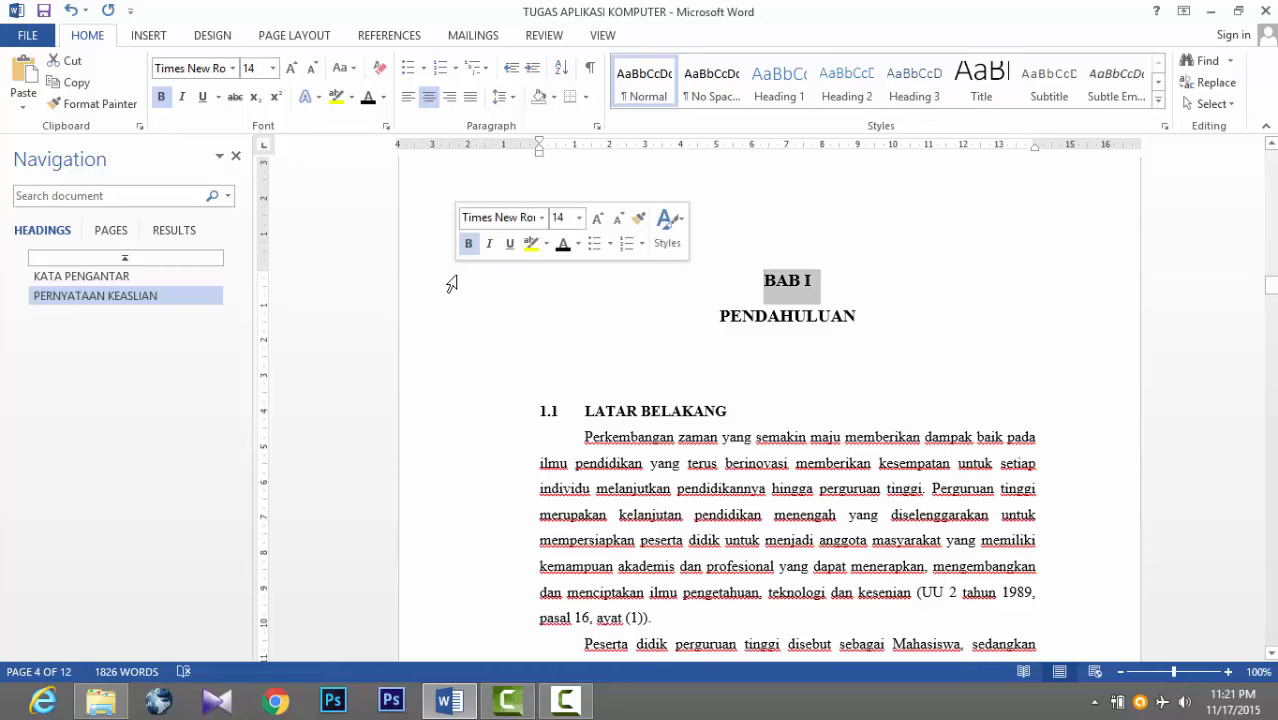
click(780, 95)
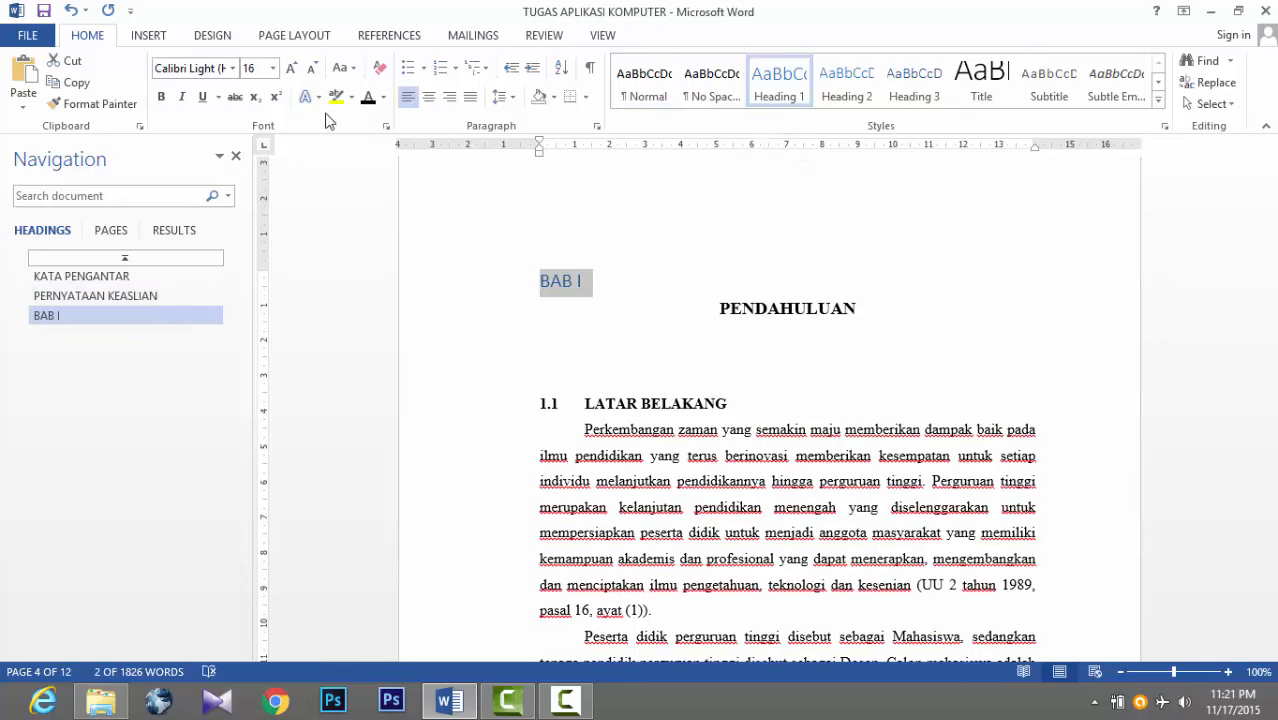
Step: Format the BAB I heading as bold black Times New Roman and centre it
click(232, 68)
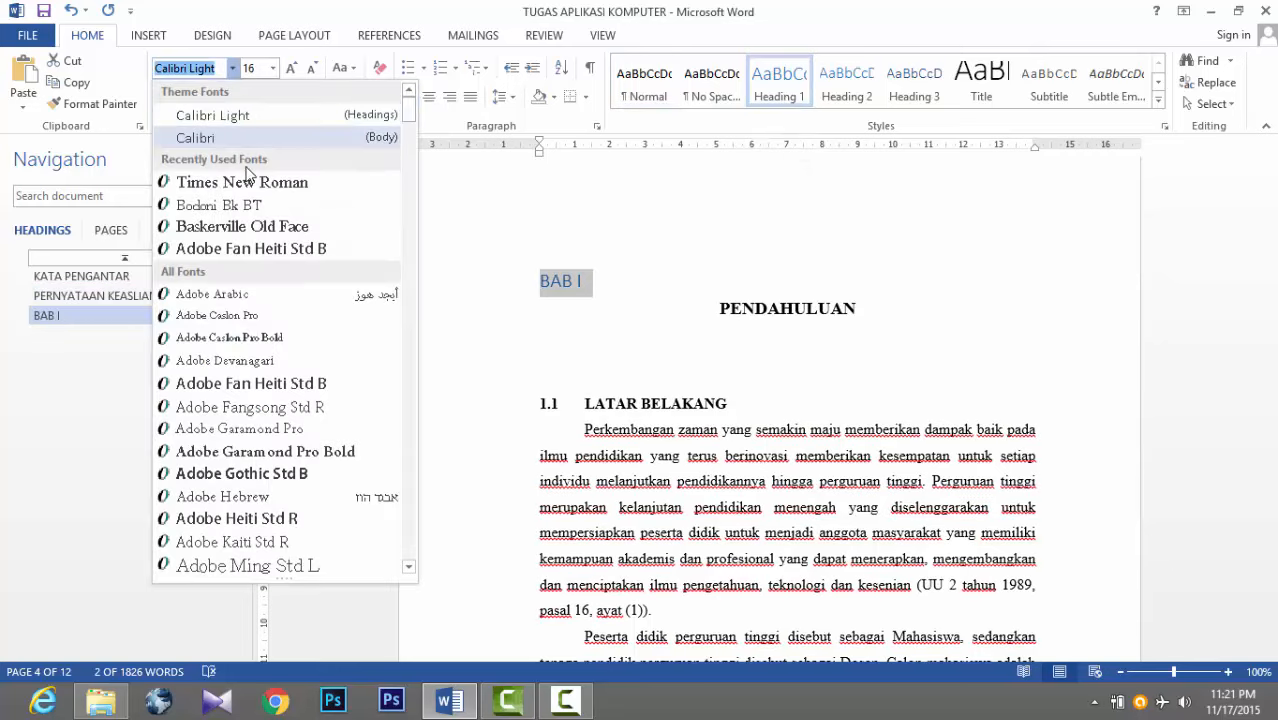
click(220, 180)
click(161, 97)
click(368, 97)
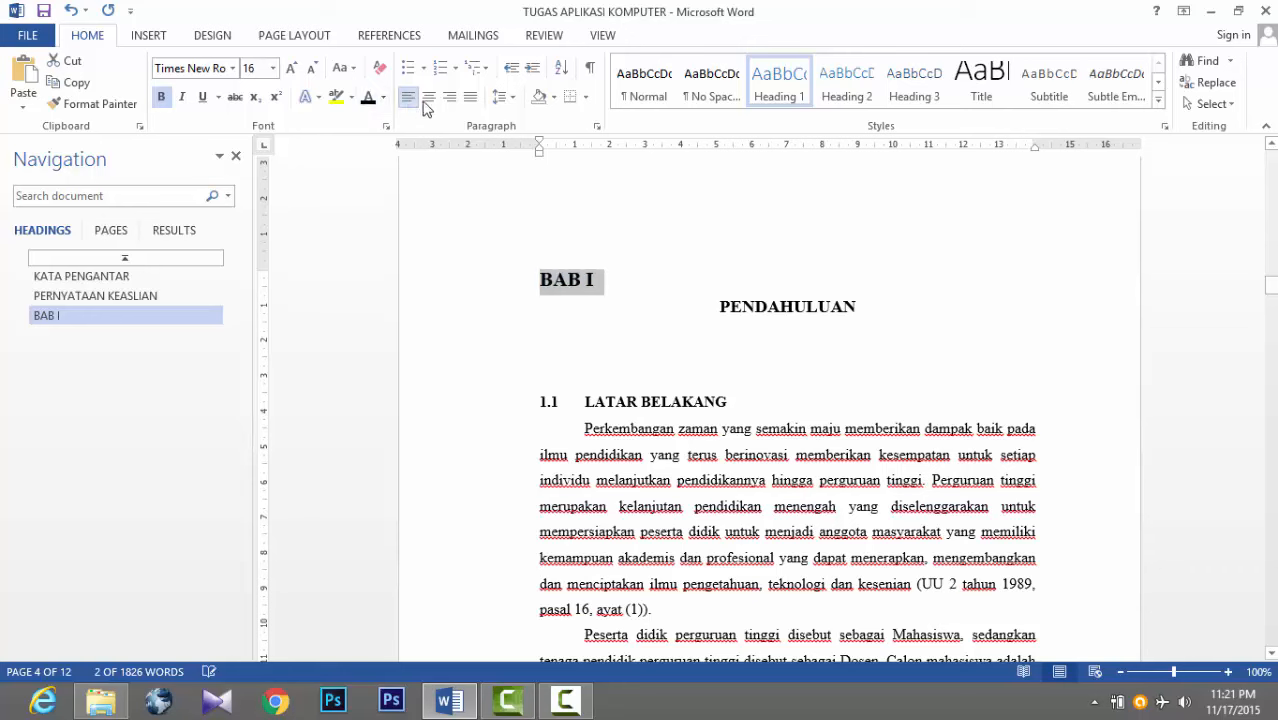
click(428, 97)
click(767, 306)
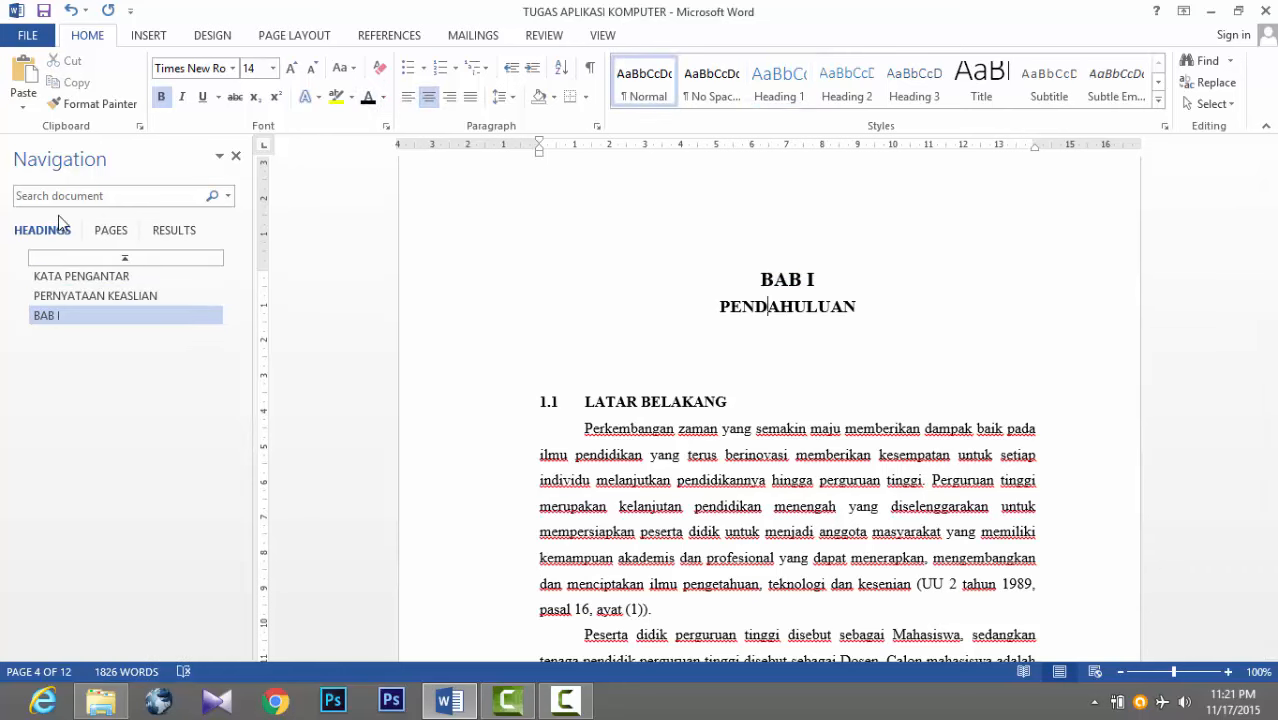
Step: Test the heading navigation by jumping to KATA PENGANTAR and back to BAB I
click(57, 282)
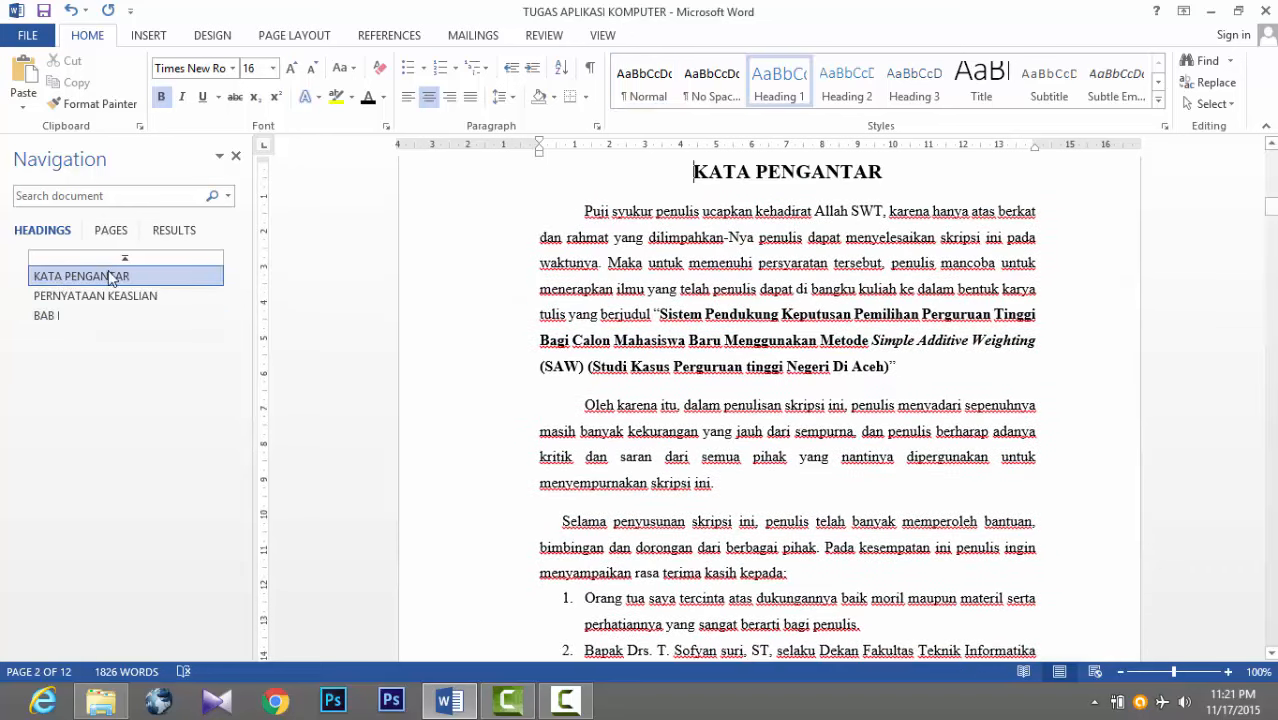
click(91, 316)
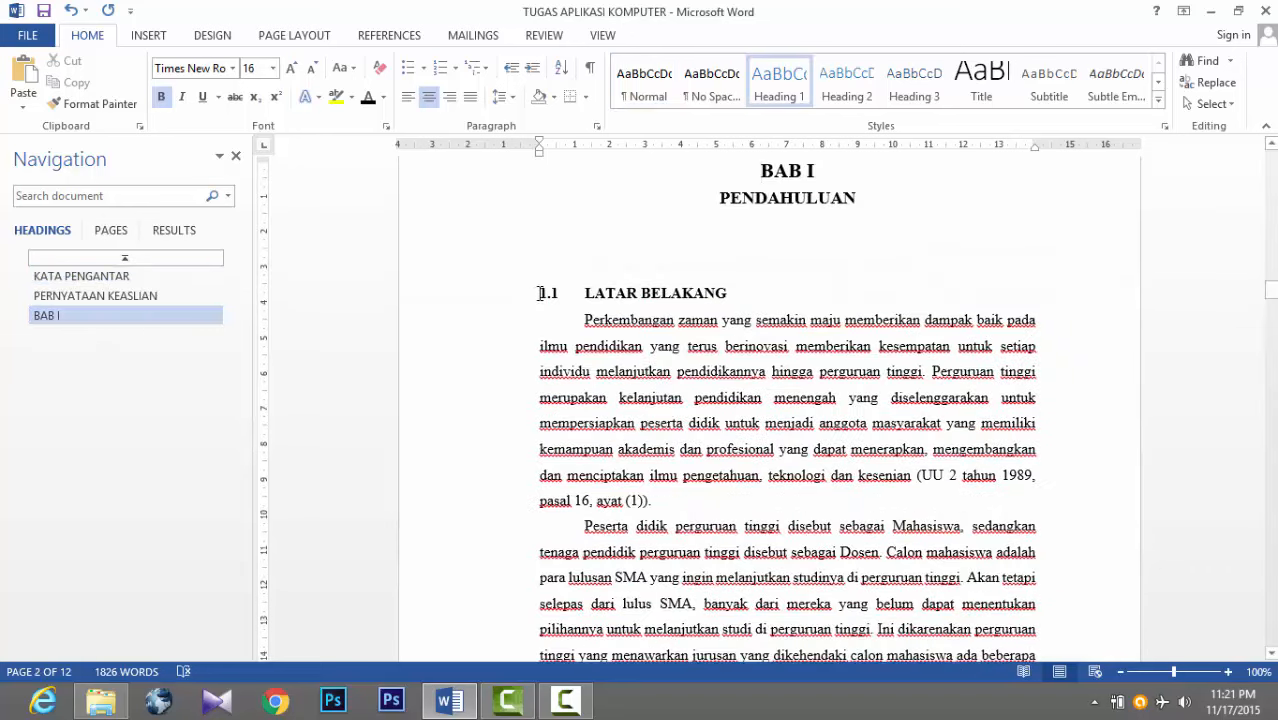
Step: Apply the Heading 2 style to the 1.1 LATAR BELAKANG subheading under BAB I
click(585, 293)
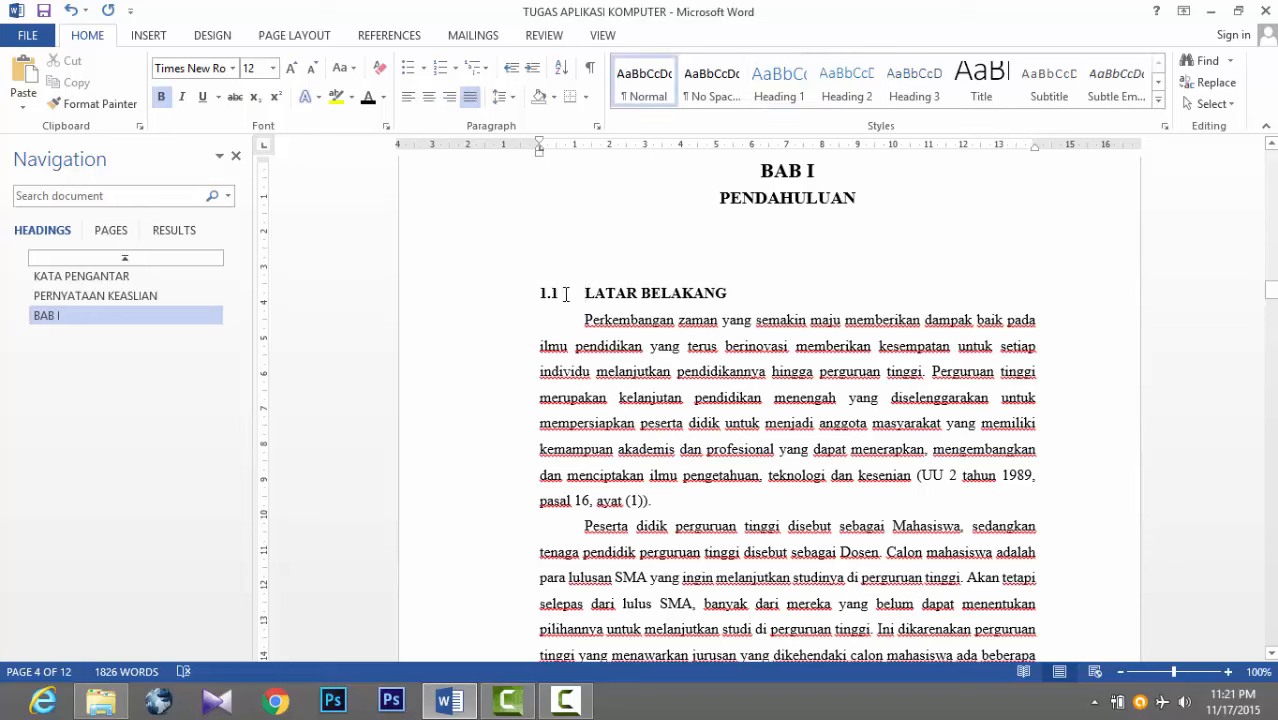
click(474, 296)
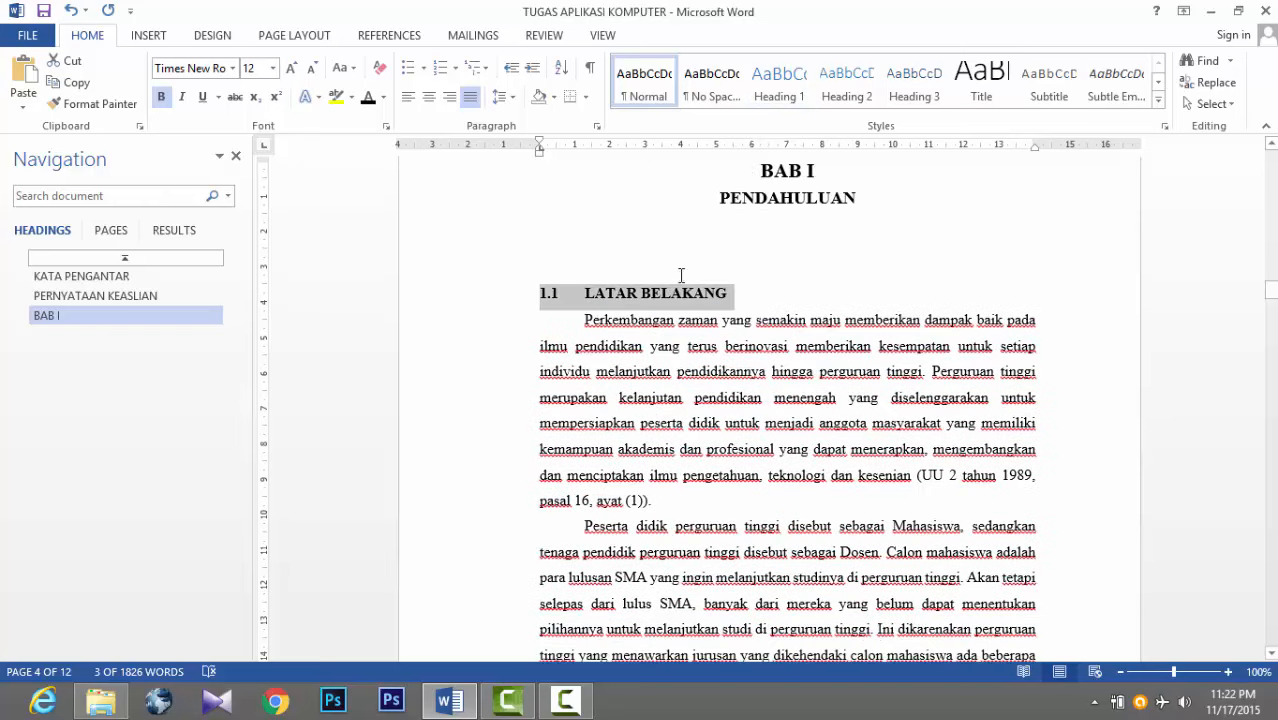
click(846, 85)
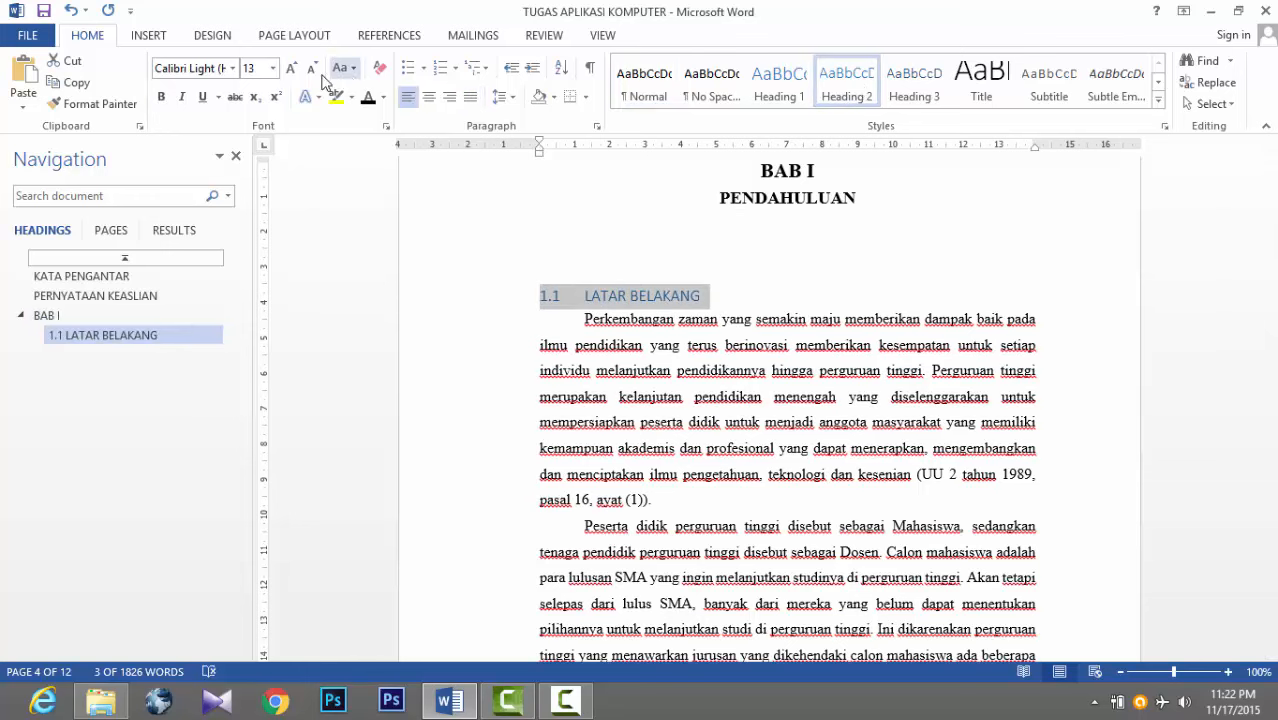
Step: Format the 1.1 LATAR BELAKANG subheading as bold black Times New Roman at size 12
click(232, 68)
click(240, 178)
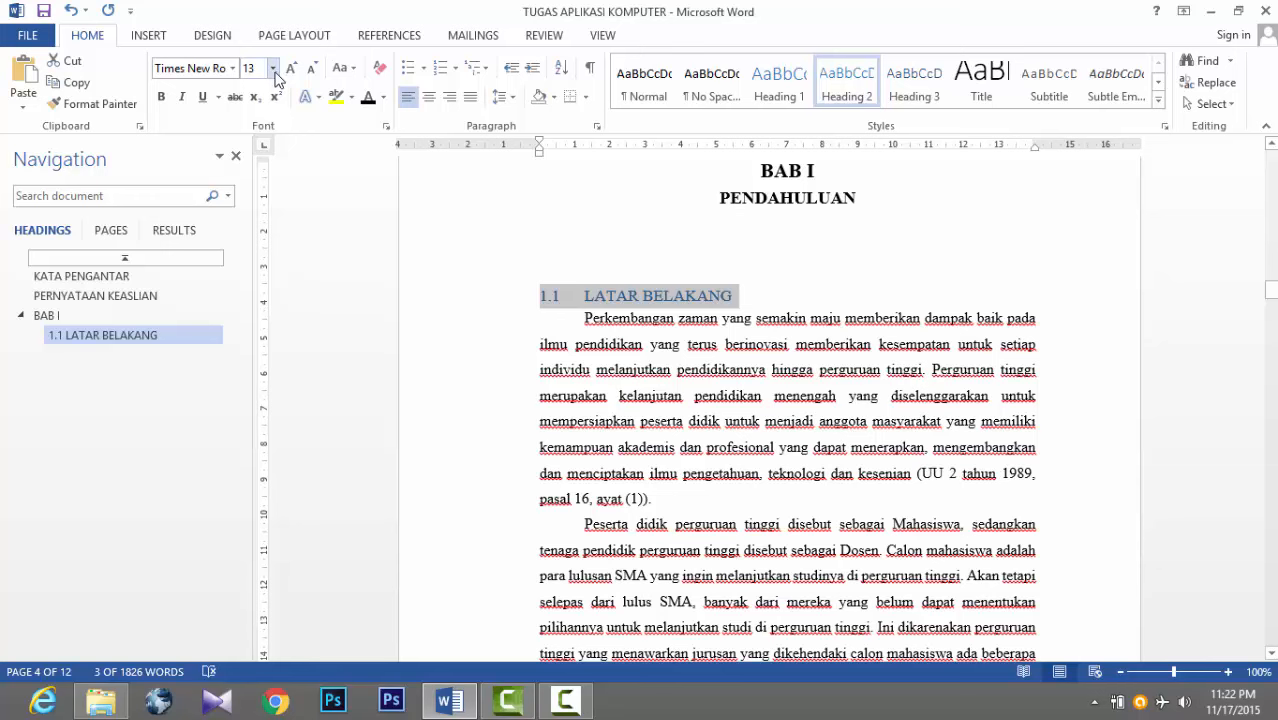
click(161, 97)
click(272, 68)
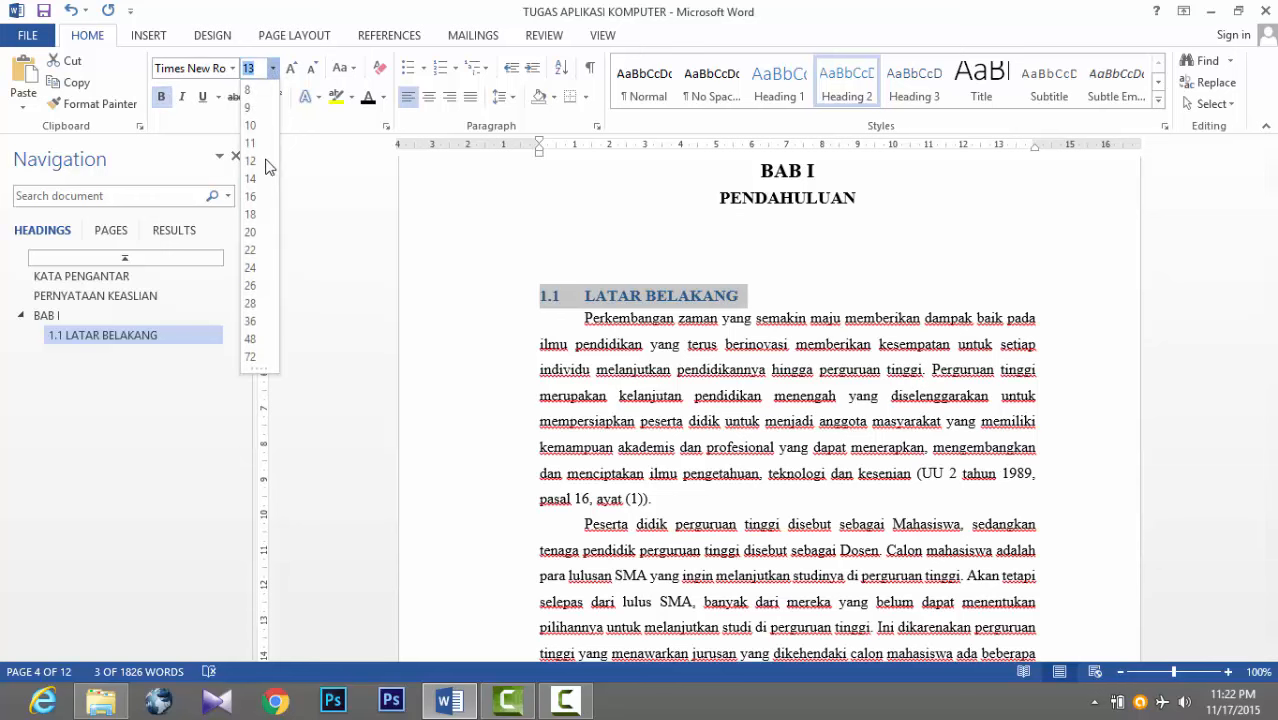
click(252, 161)
click(368, 98)
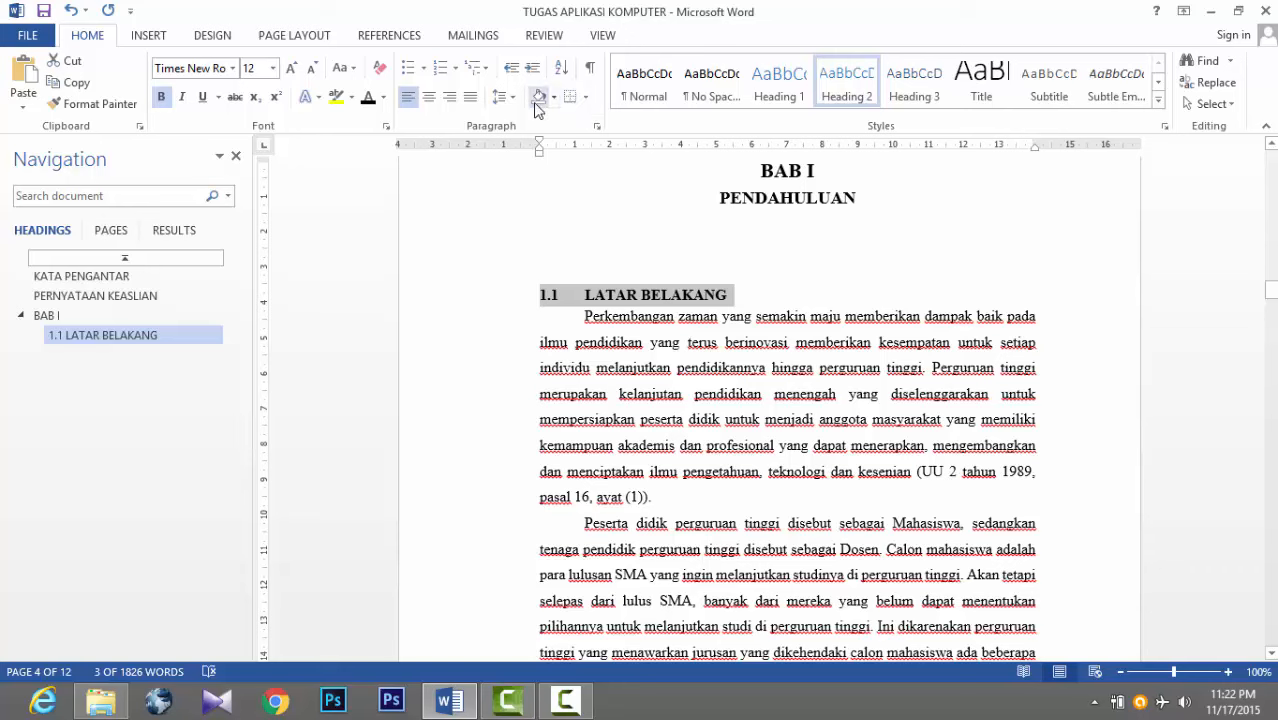
Step: Replace the manually typed 1.1 before LATAR BELAKANG with the 1. / 1.1. / 1.1.1. multilevel list numbering
click(588, 303)
key(BackSpace)
key(BackSpace)
key(BackSpace)
key(BackSpace)
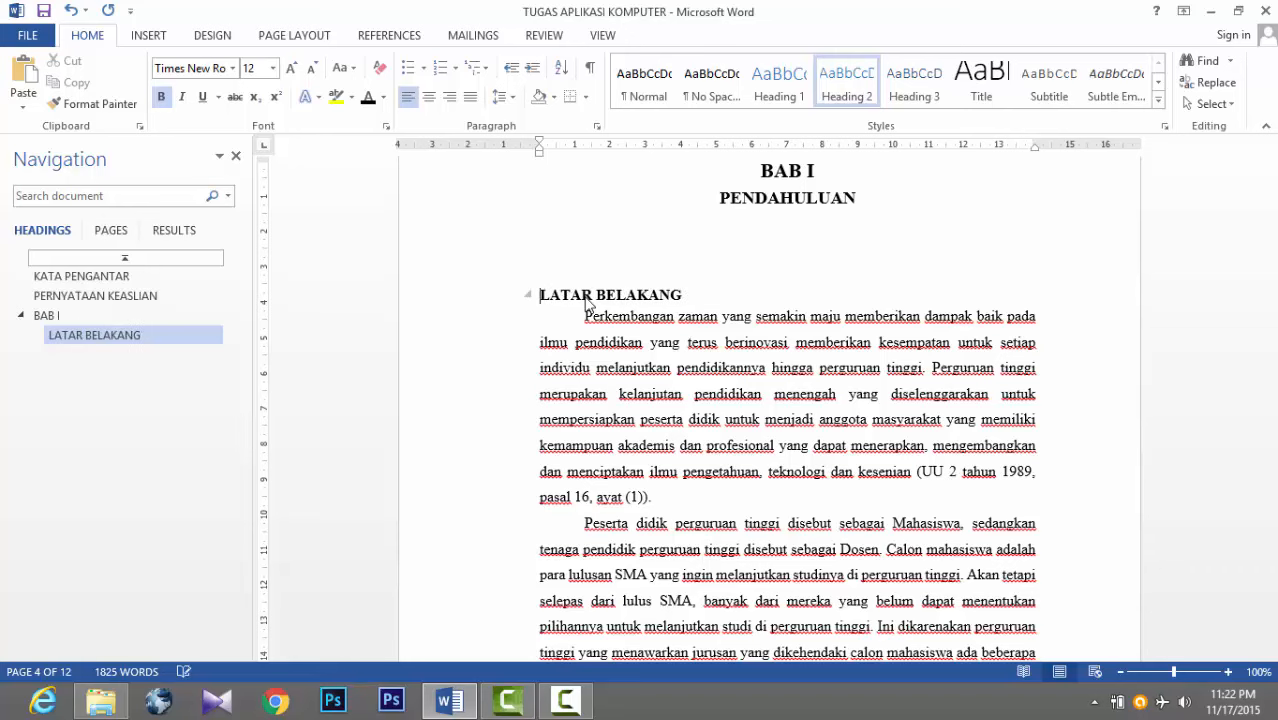
click(474, 67)
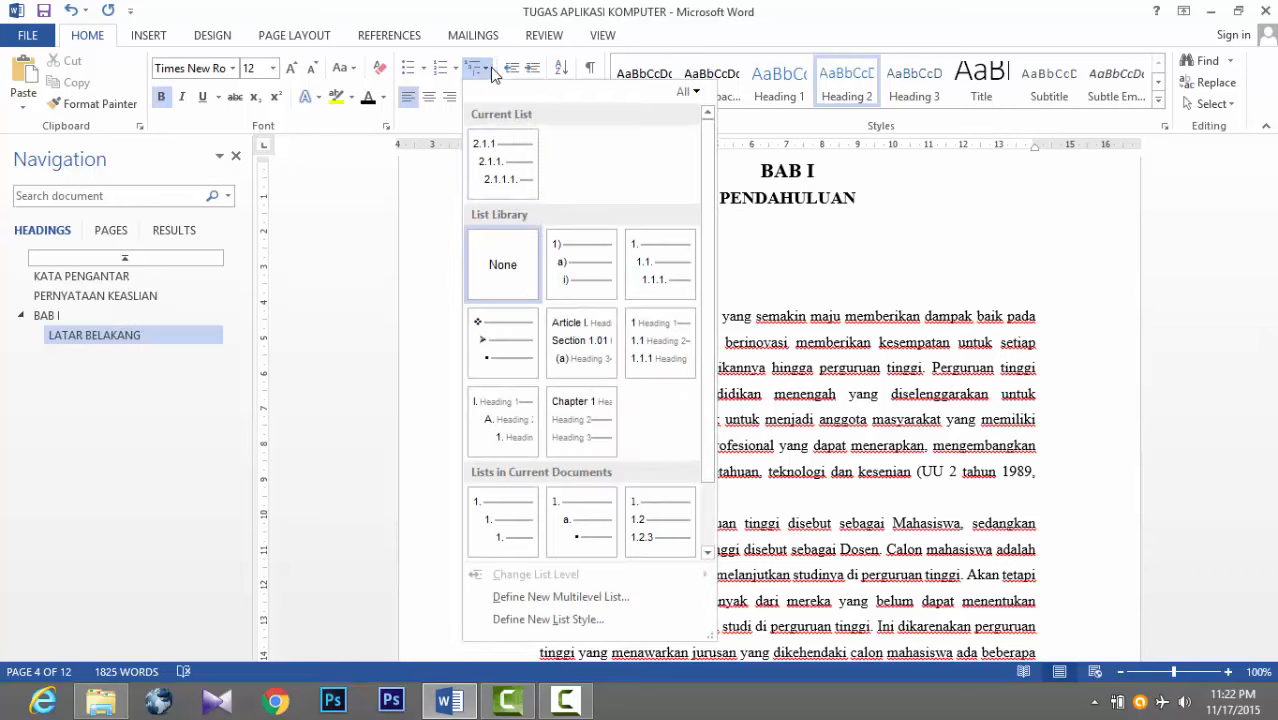
click(669, 262)
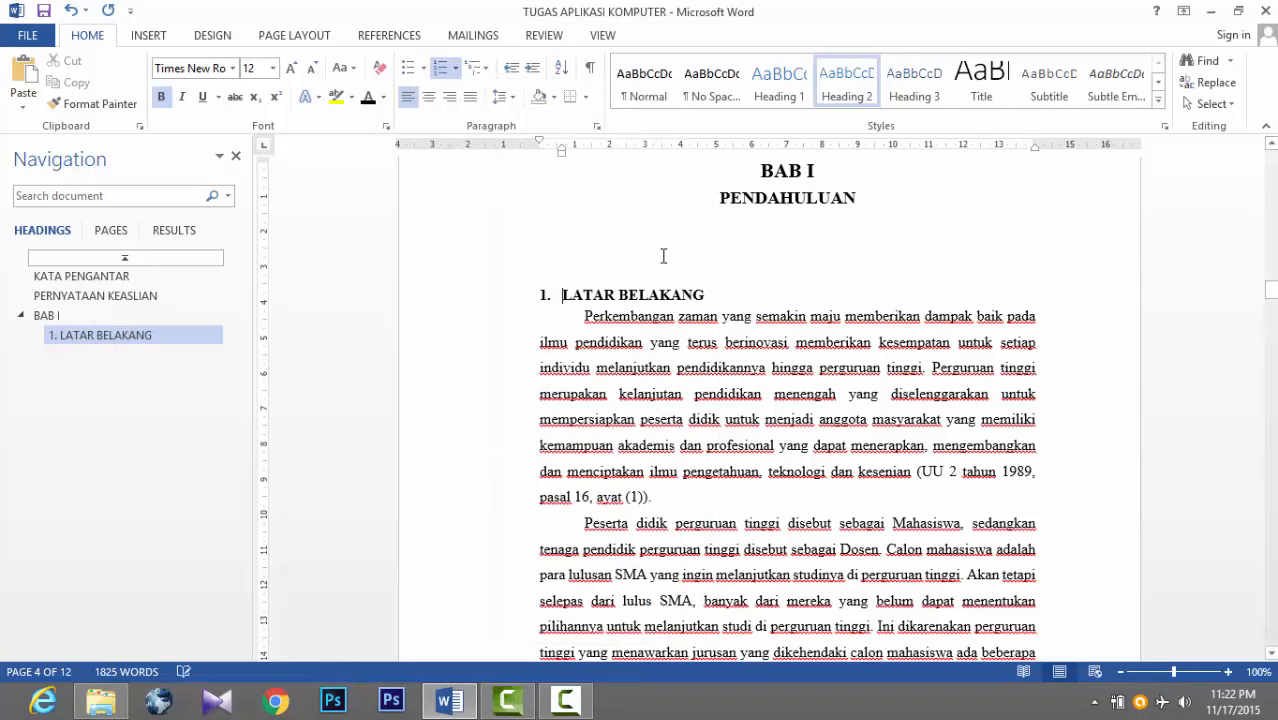
click(492, 68)
click(609, 590)
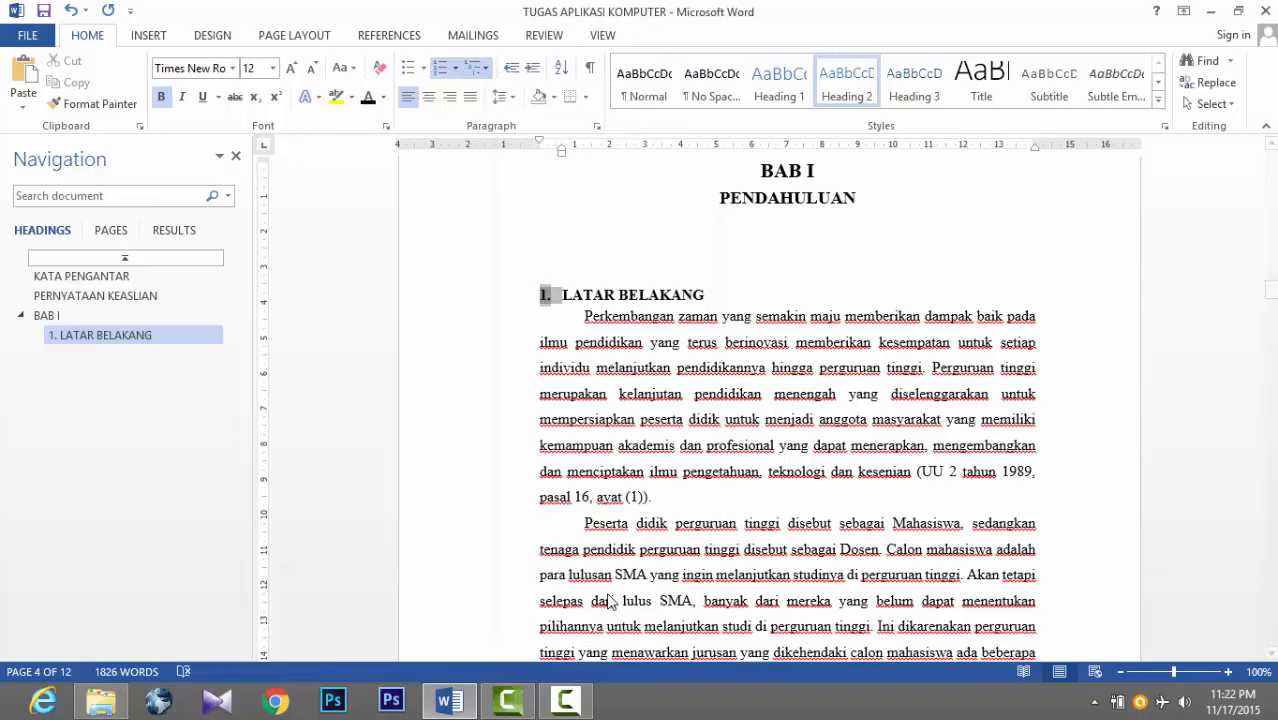
click(1184, 153)
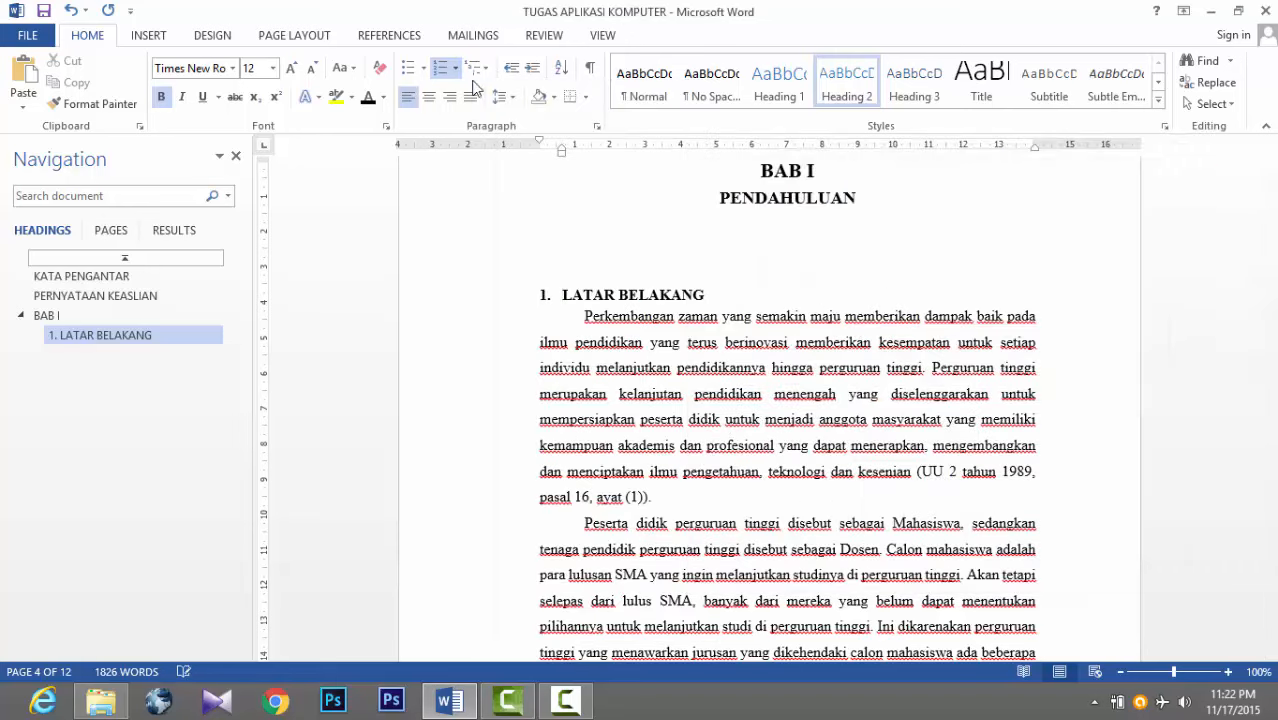
Step: Define a new multilevel list with level 1 number format 1.1 for LATAR BELAKANG and widen its hanging indent to about 1 cm
click(486, 74)
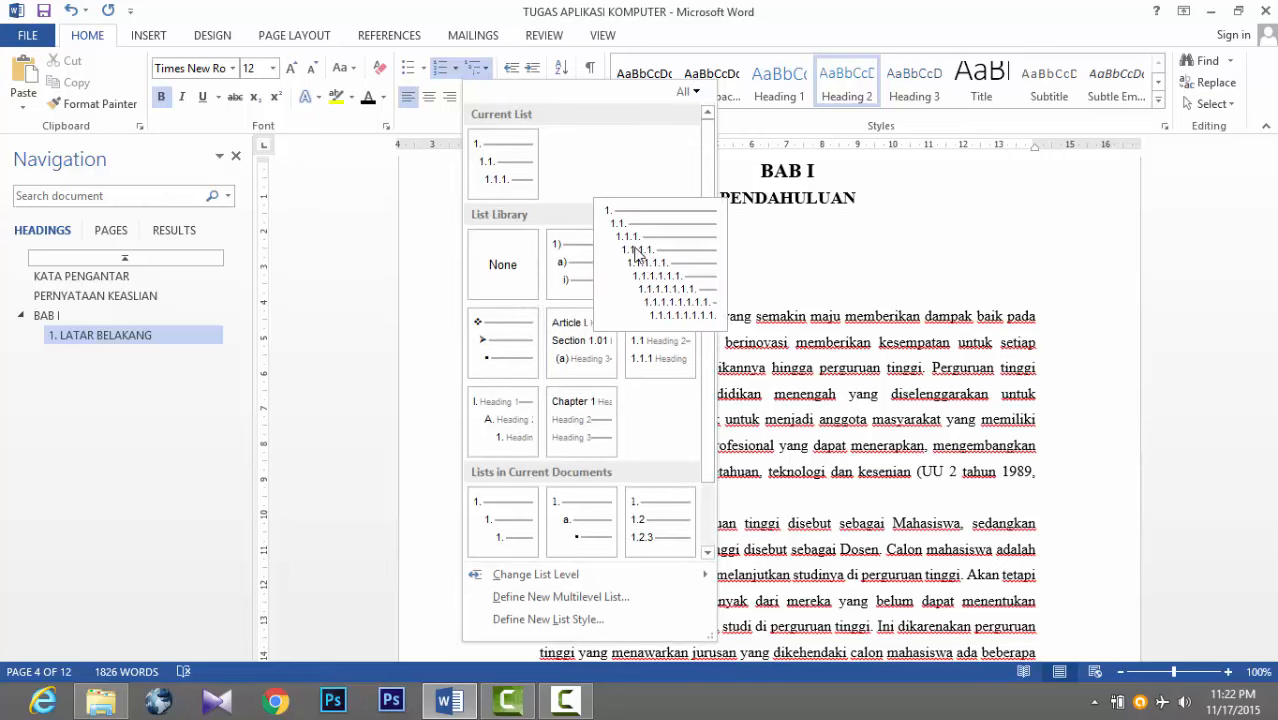
click(532, 600)
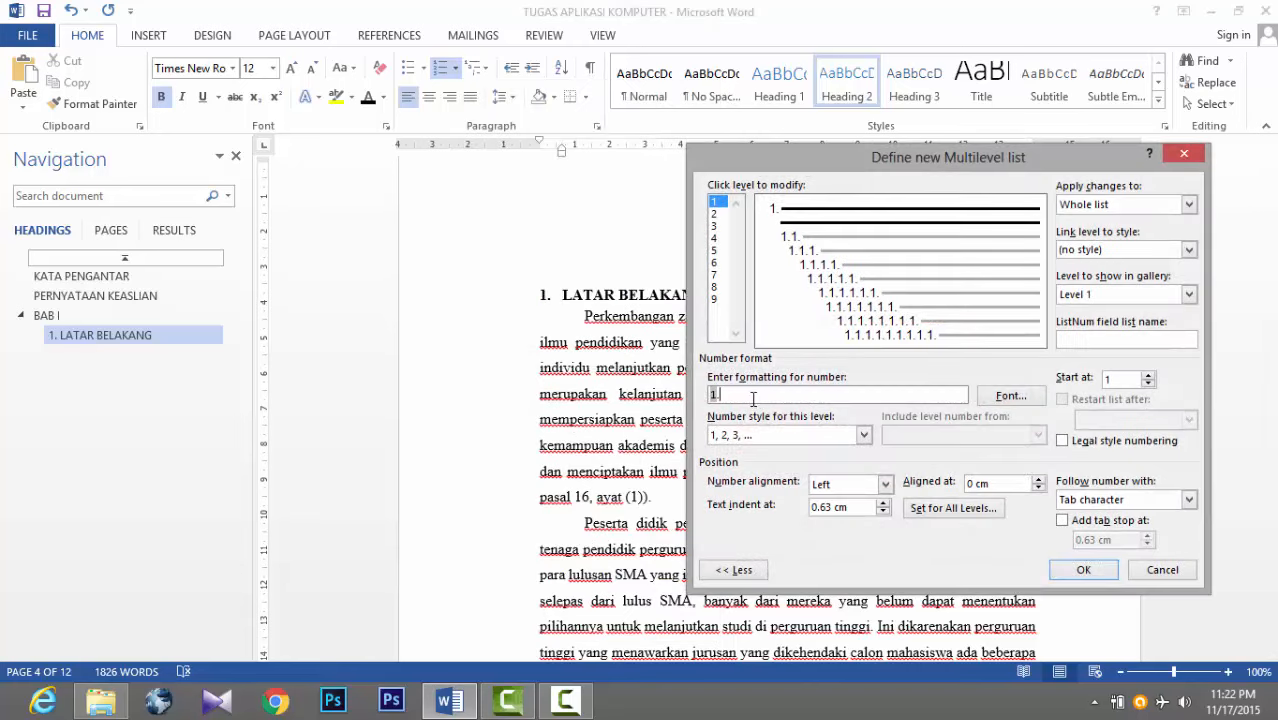
drag(771, 160, 822, 173)
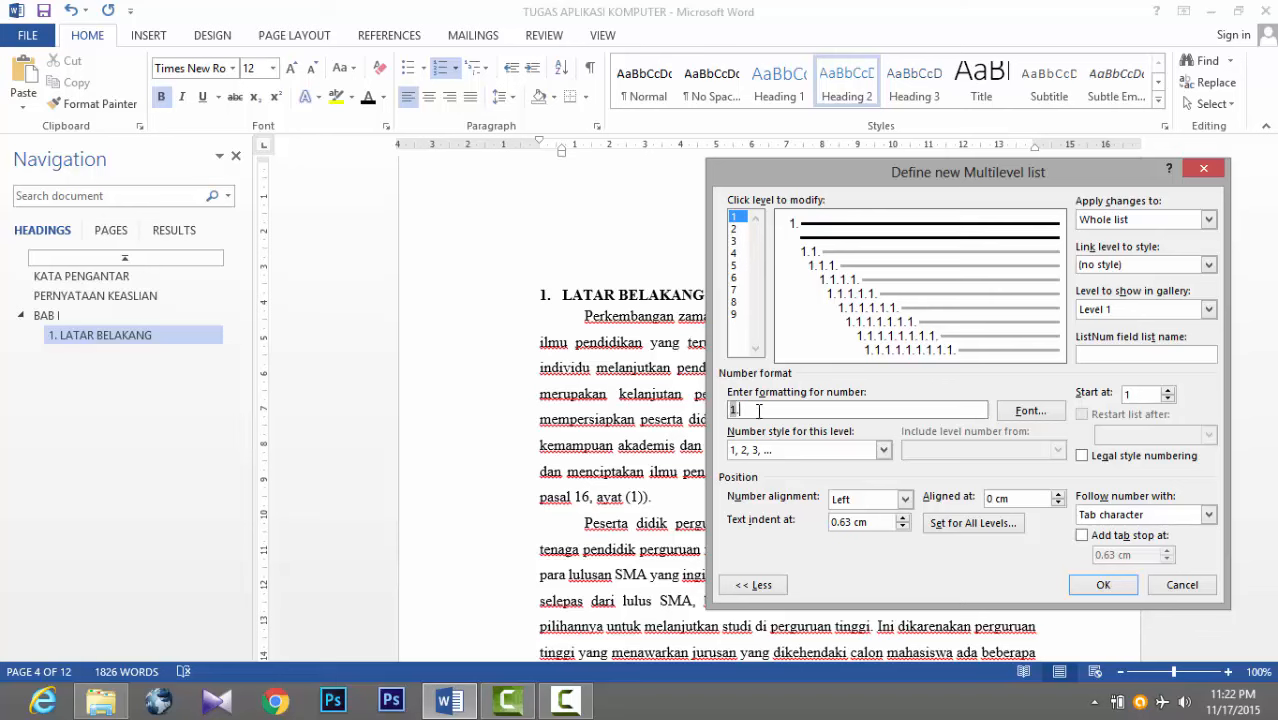
click(1101, 585)
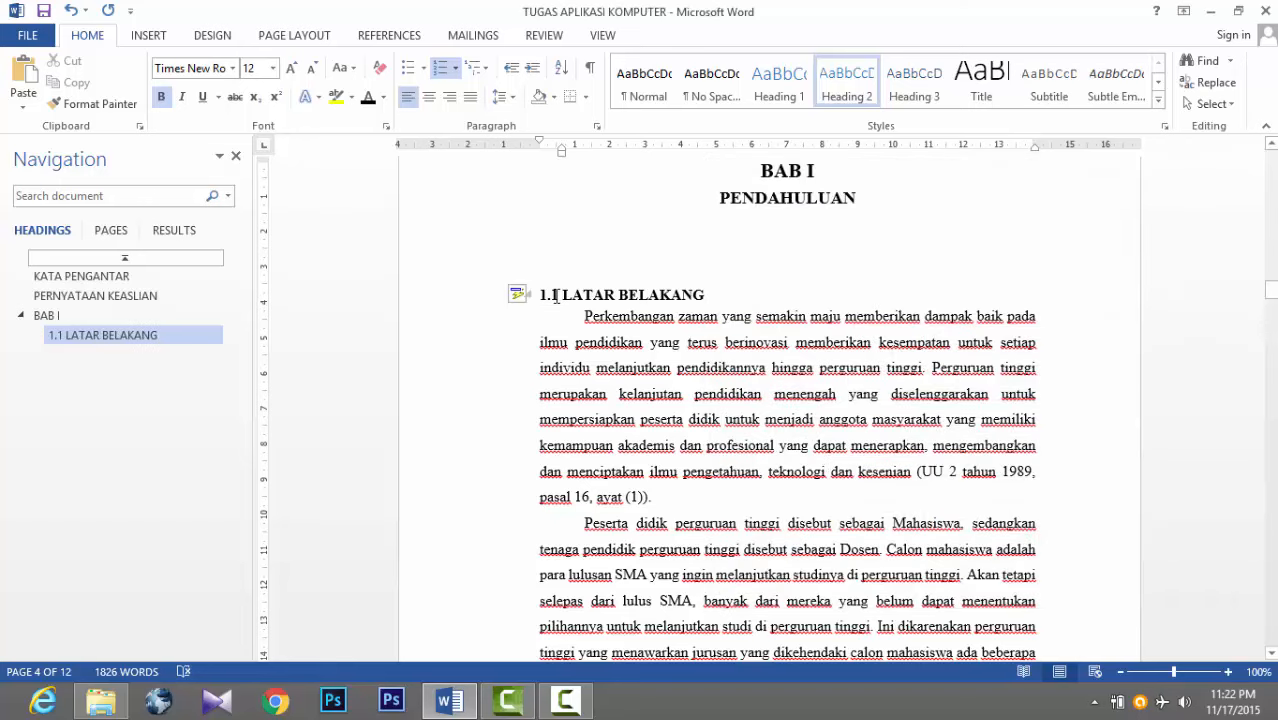
click(556, 296)
drag(560, 152, 573, 151)
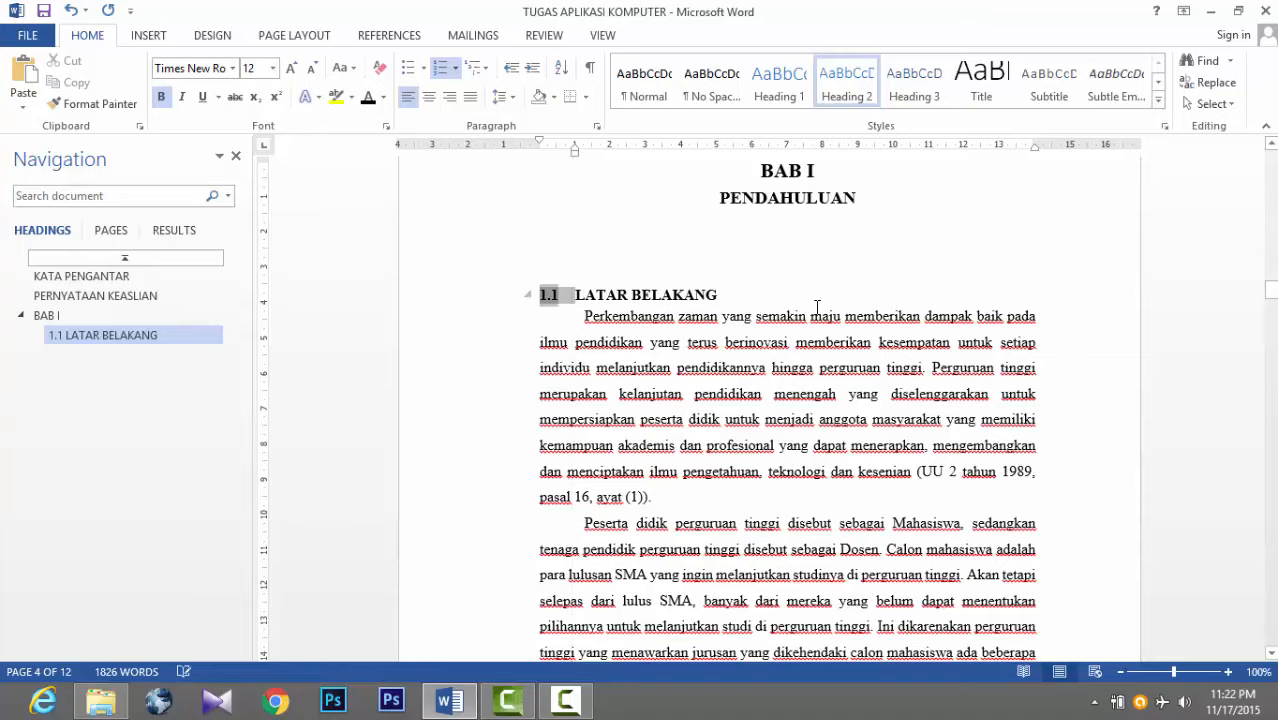
click(672, 318)
Step: Remove the typed 1.2 before RUMUSAN MASALAH on page 5 and apply the Heading 2 style to it
scroll(670, 340, down, 3)
scroll(669, 349, down, 15)
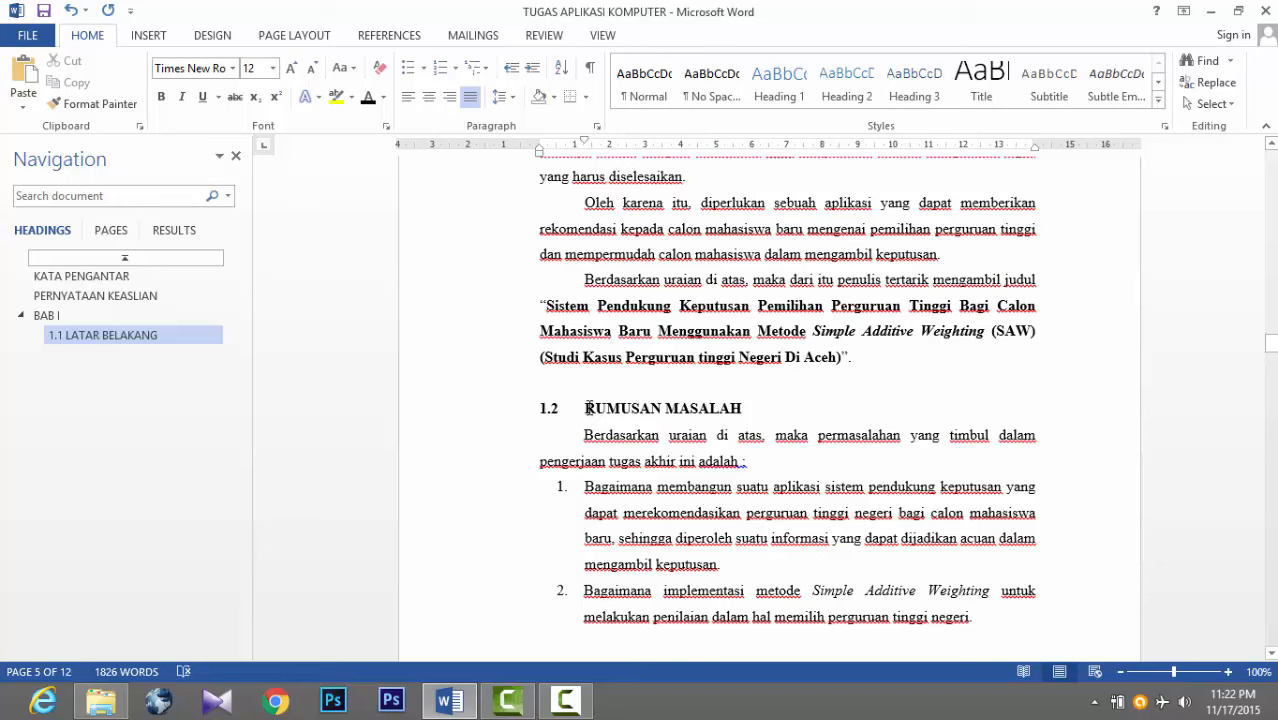
click(588, 408)
key(BackSpace)
key(BackSpace)
key(BackSpace)
key(BackSpace)
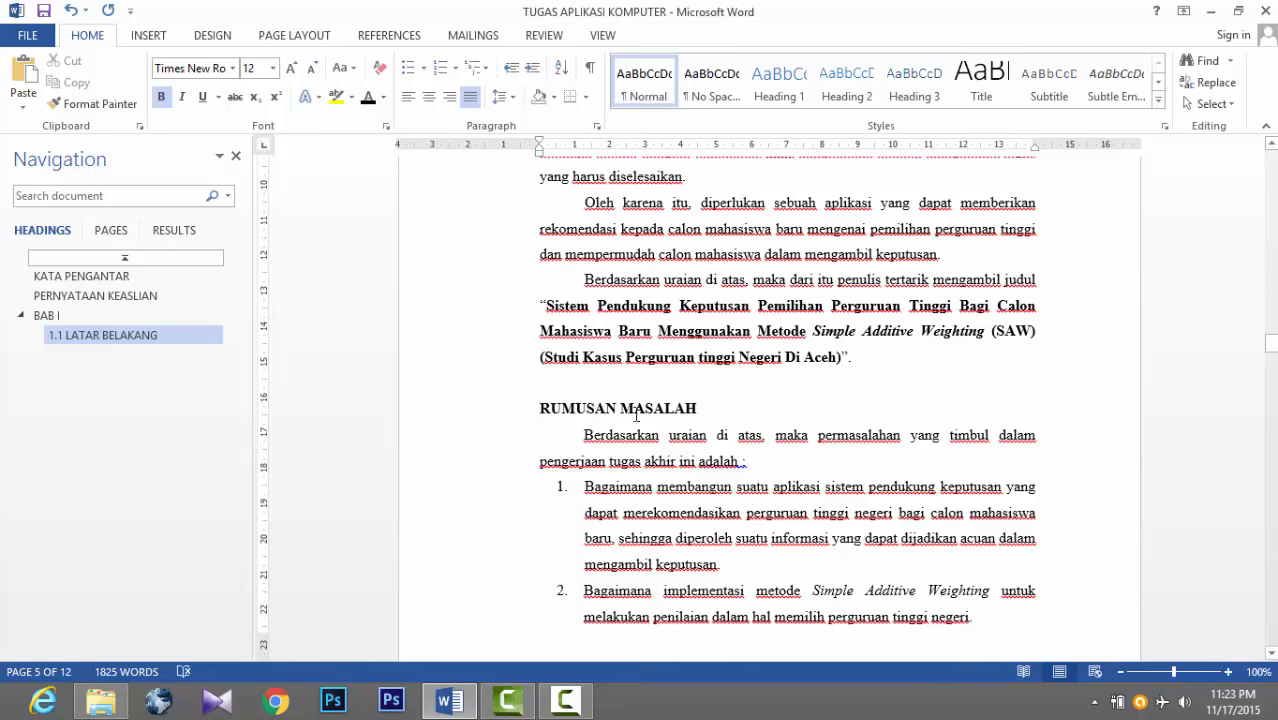
click(847, 88)
Step: Format the RUMUSAN MASALAH subheading as bold black Times New Roman at size 12
click(447, 414)
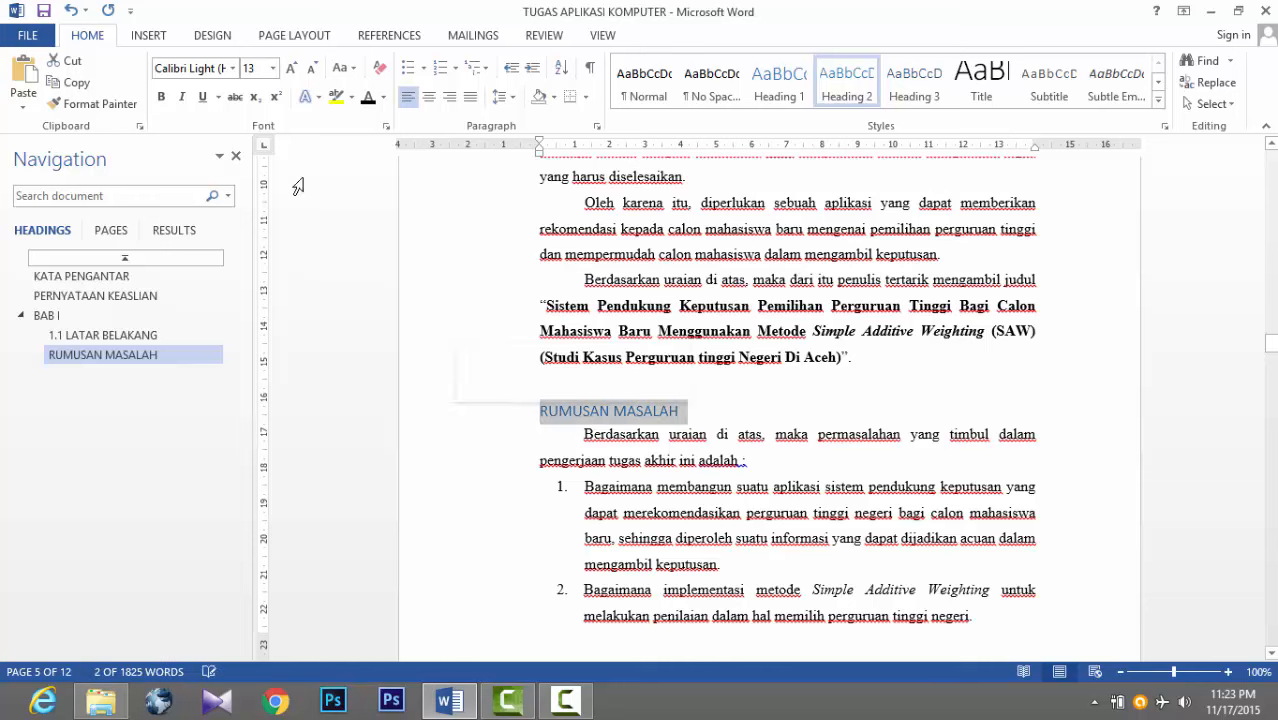
click(233, 68)
click(210, 137)
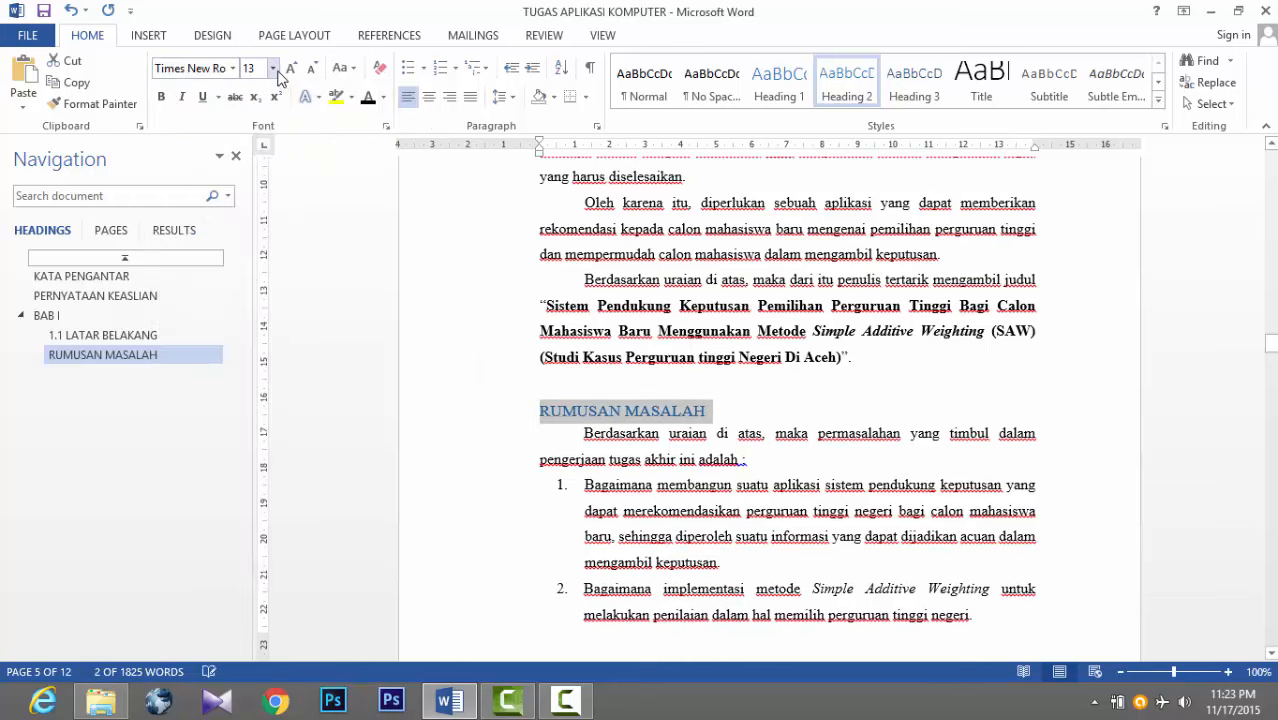
click(272, 68)
click(250, 160)
click(161, 97)
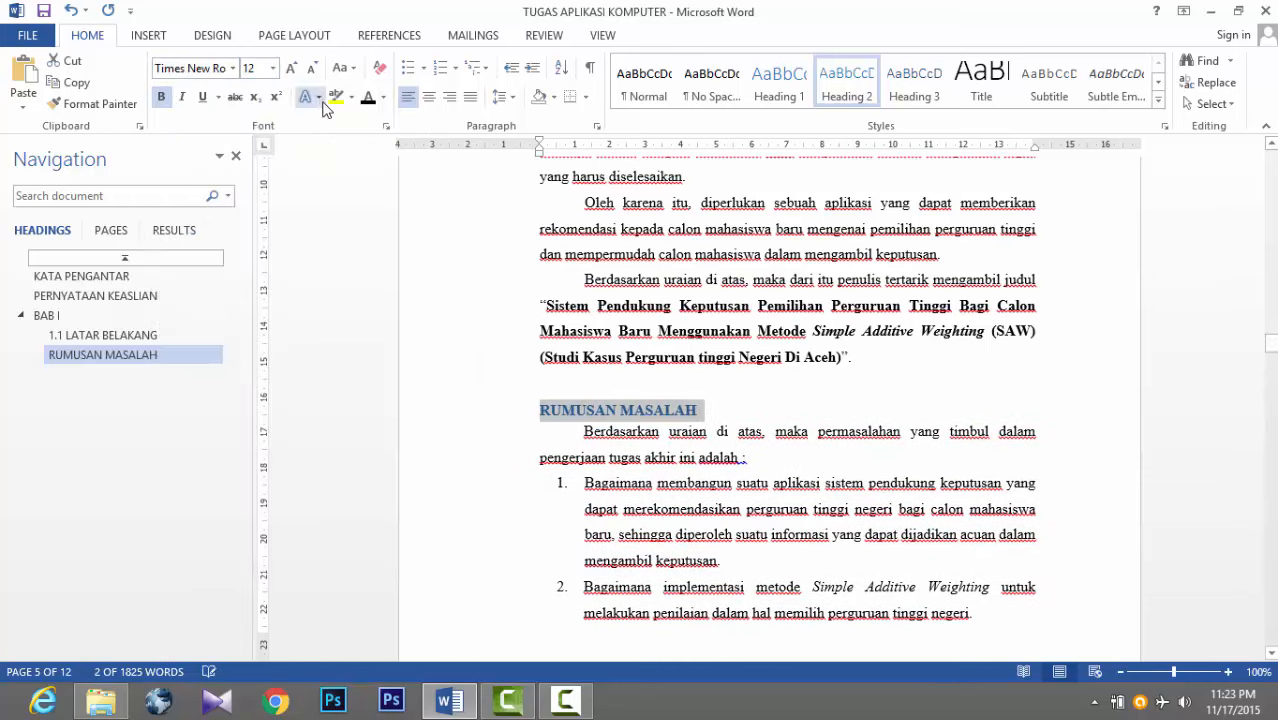
click(368, 104)
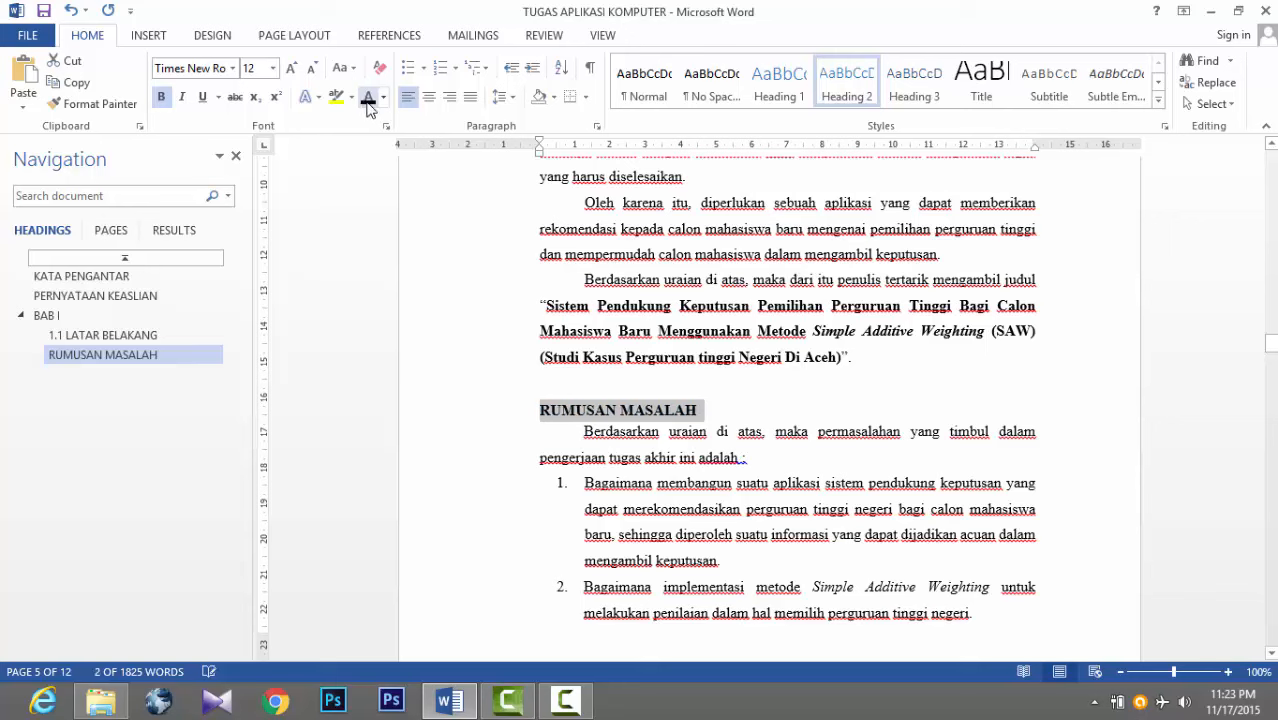
Step: Number RUMUSAN MASALAH with a new multilevel list whose level 1 format is 1.2, and widen its hanging indent to about 1 cm
click(489, 70)
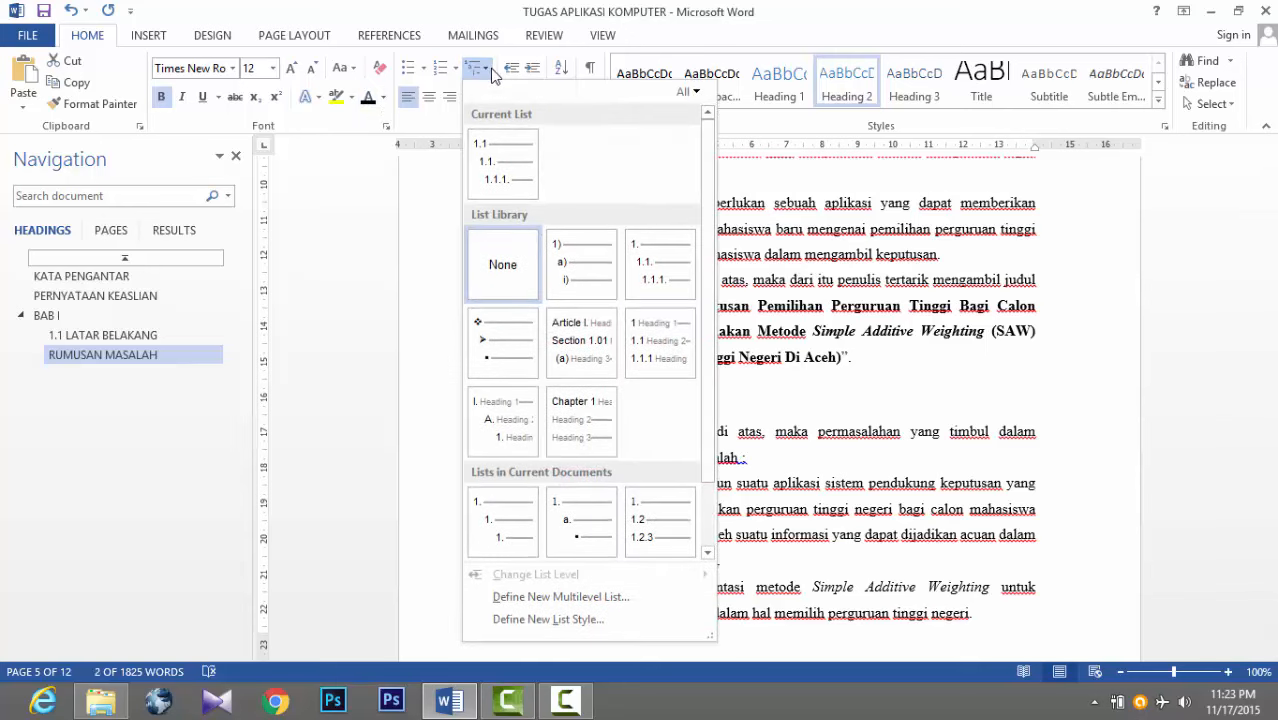
click(676, 258)
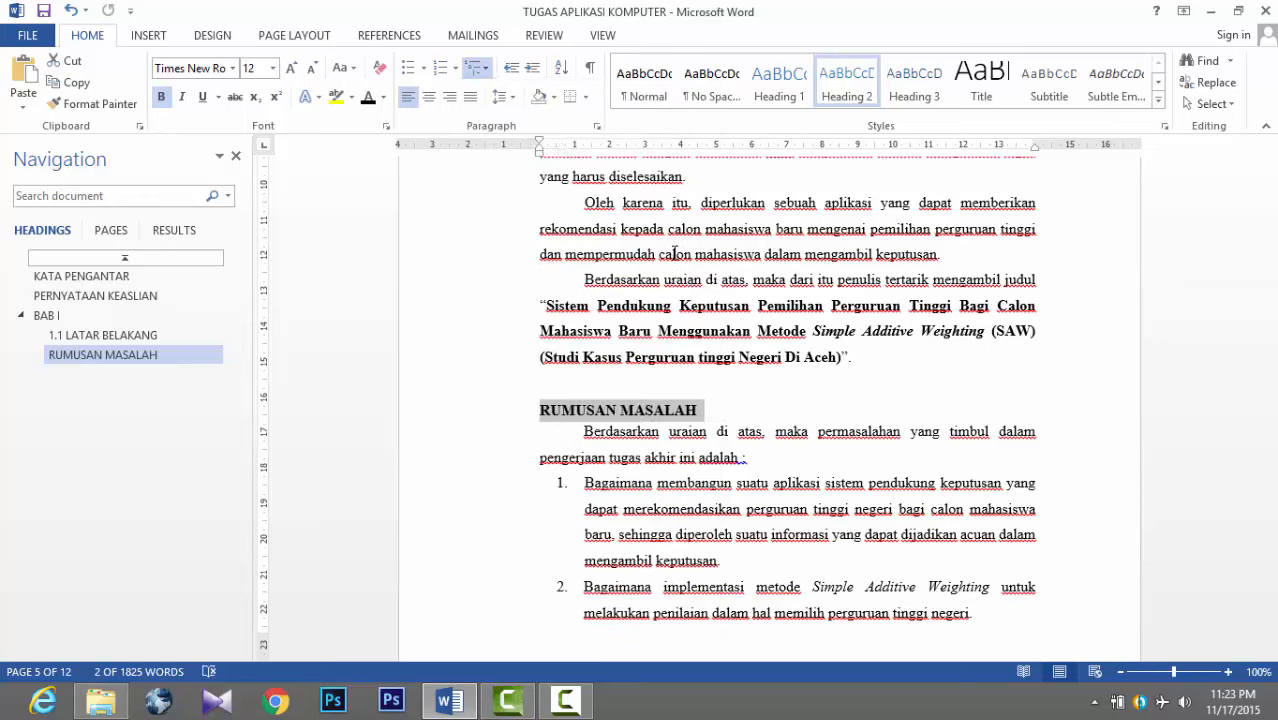
click(489, 76)
click(565, 590)
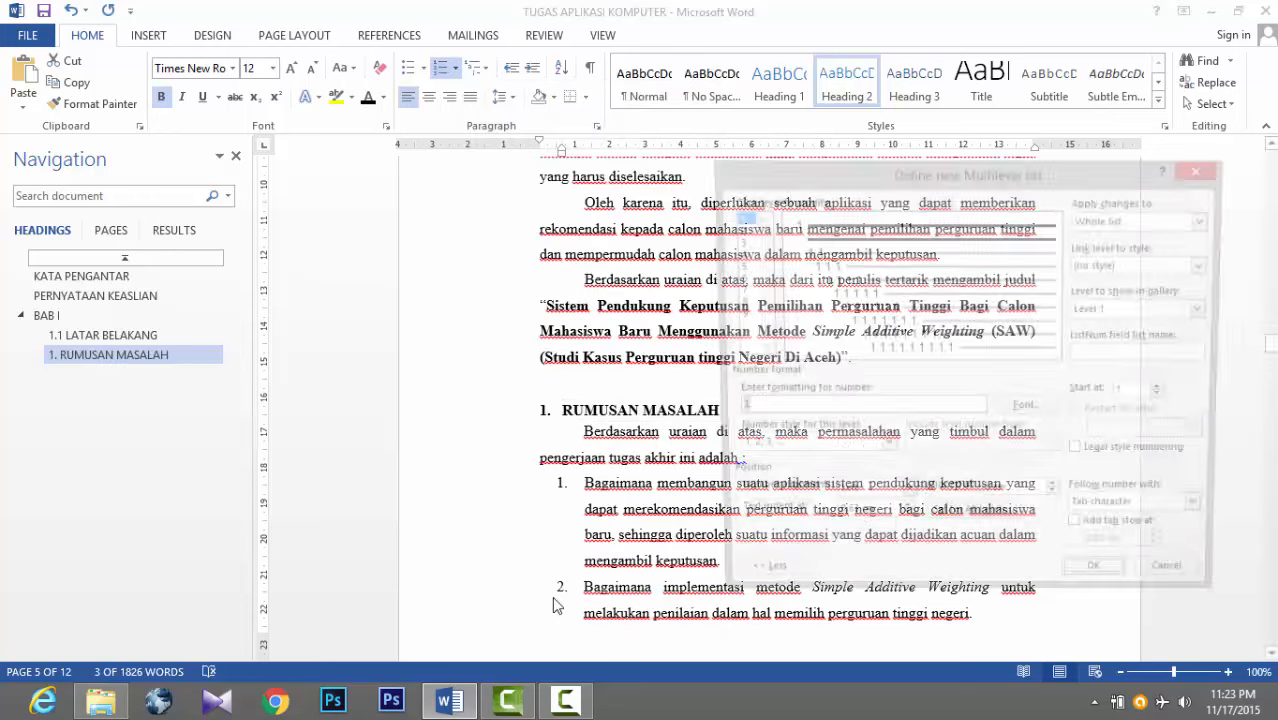
click(748, 409)
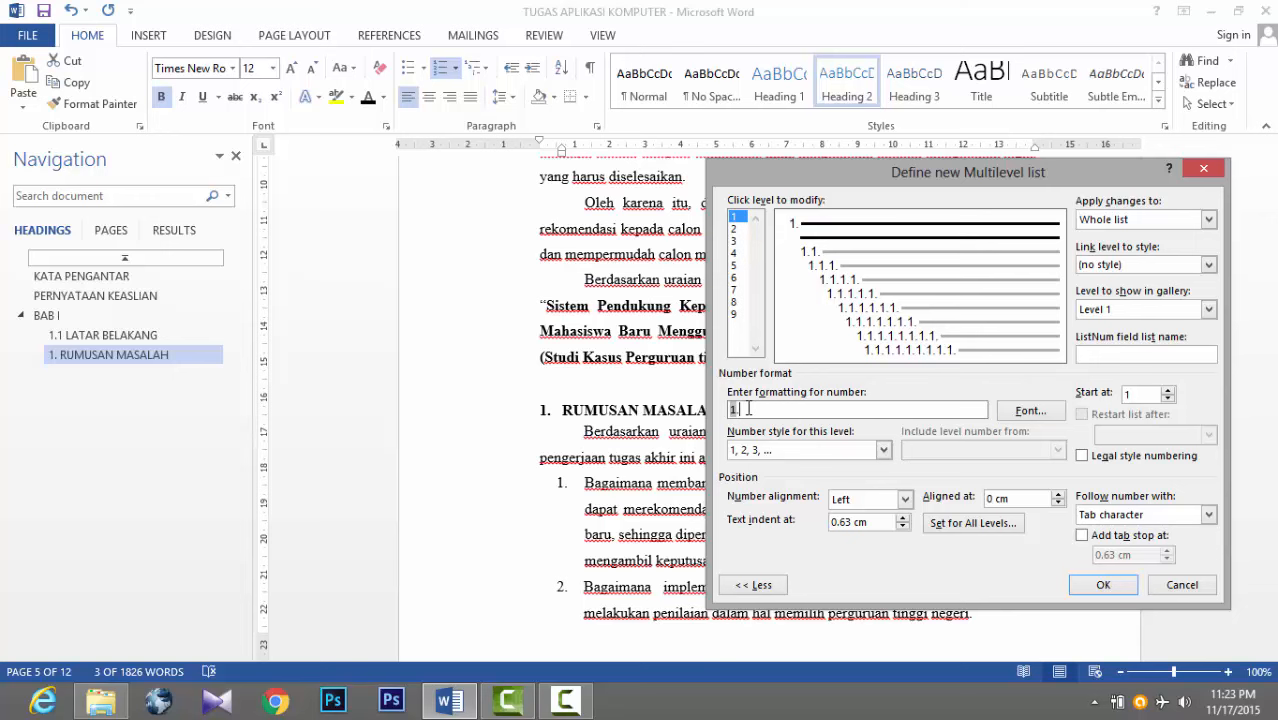
text(2)
click(1103, 585)
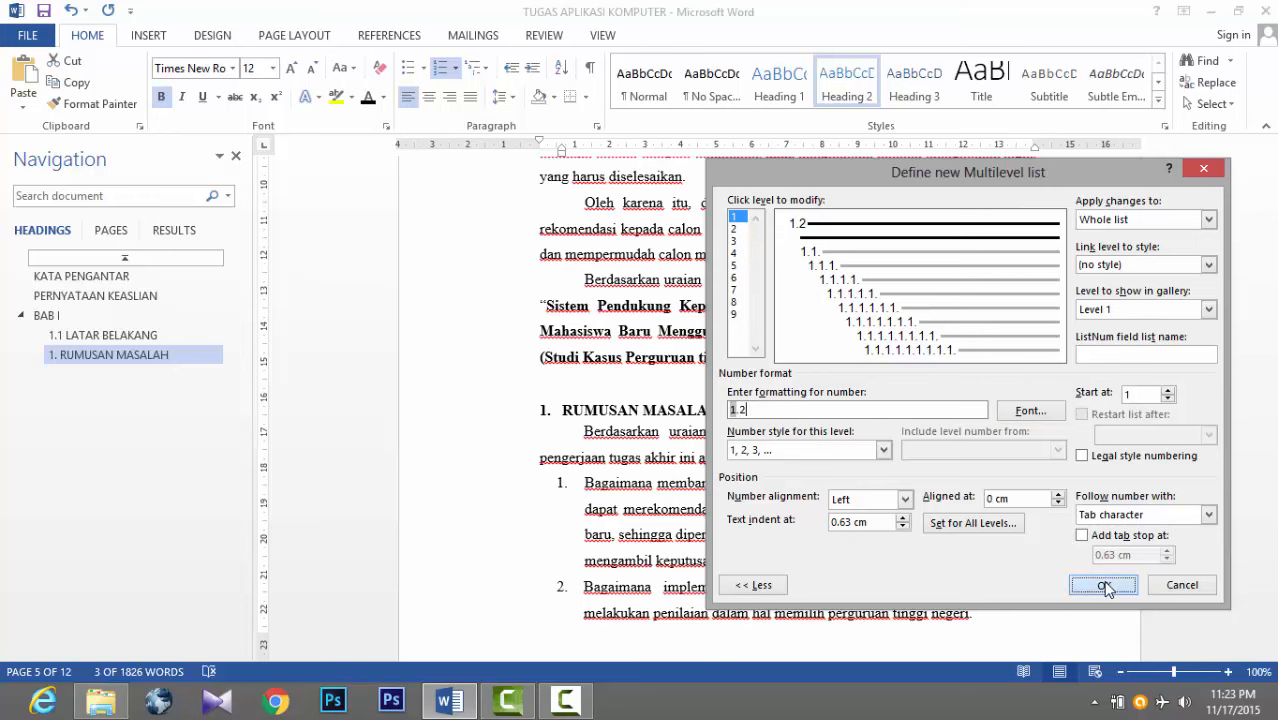
drag(561, 155, 574, 151)
click(760, 418)
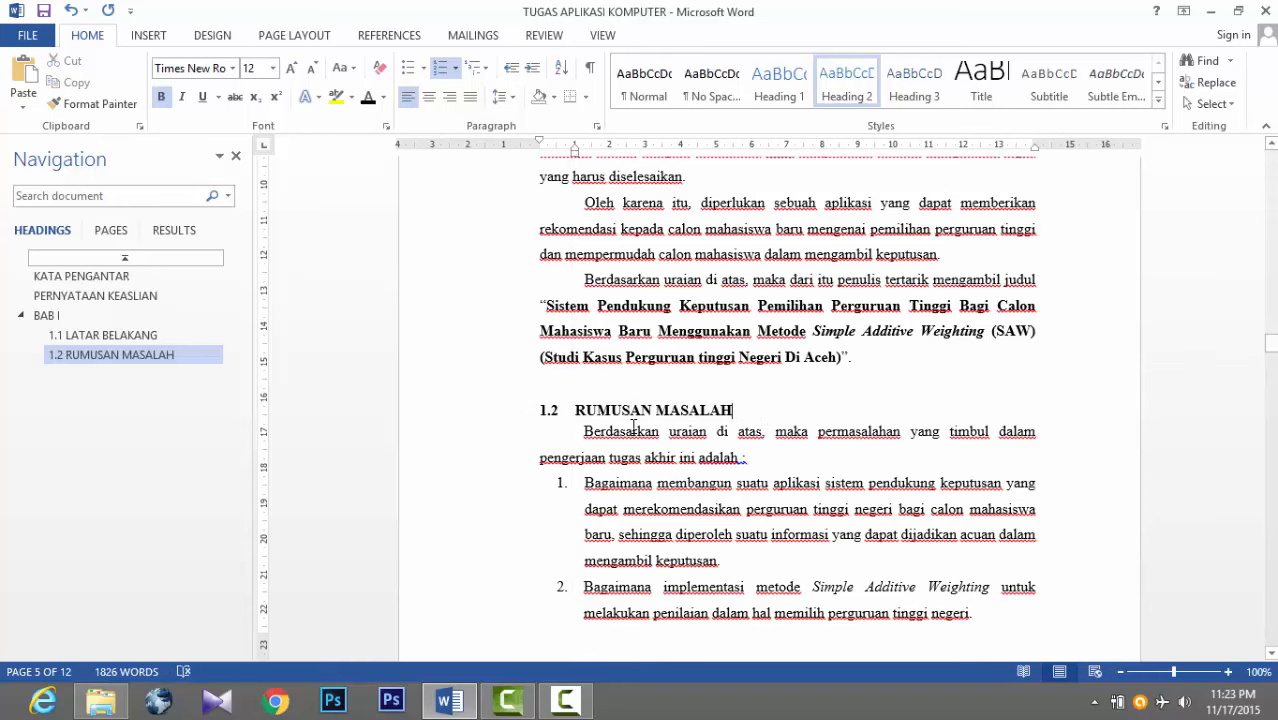
Step: Remove the typed 1.3 before BATASAN MASALAH on page 6 and apply the Heading 2 style to it
scroll(760, 418, down, 10)
click(587, 233)
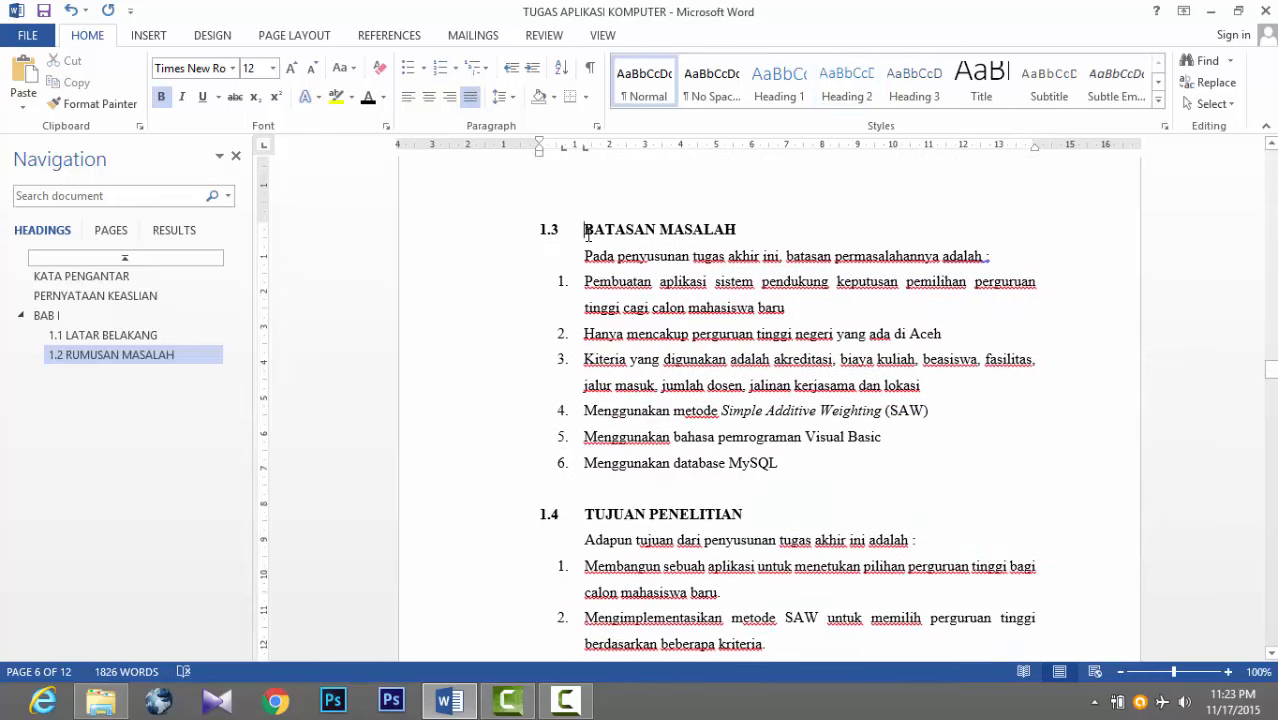
key(BackSpace)
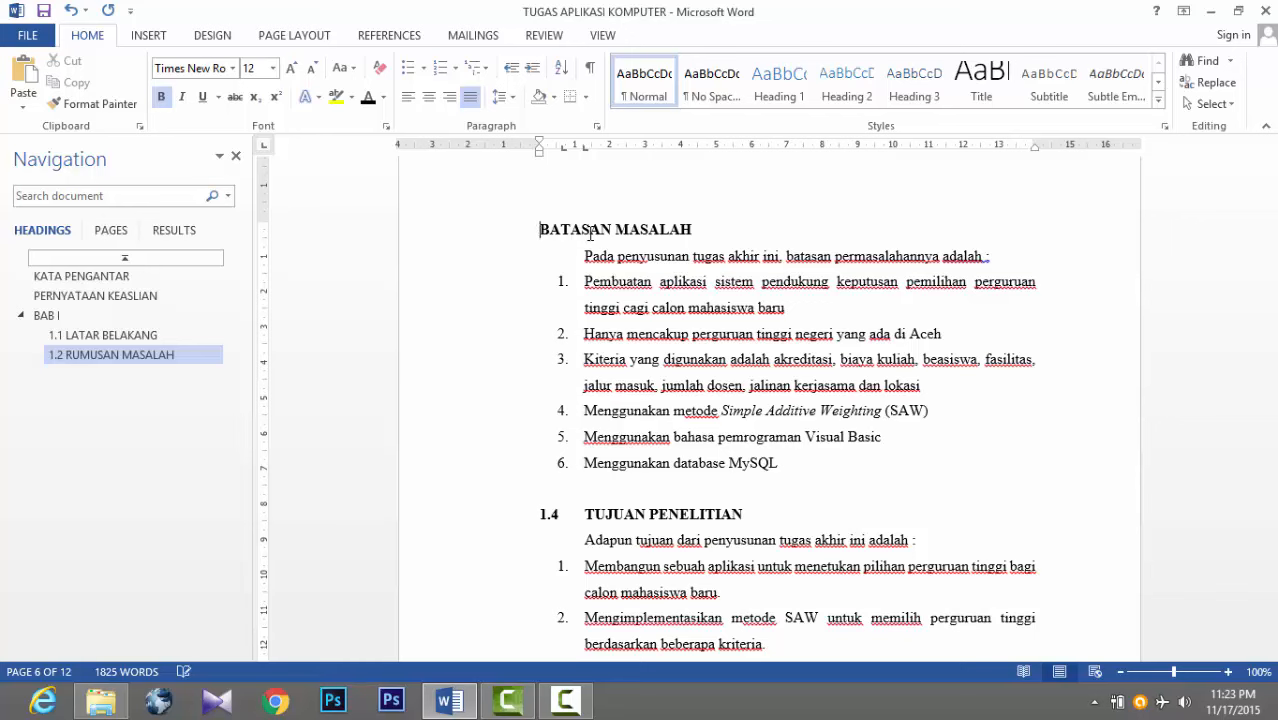
click(847, 85)
Step: Format the BATASAN MASALAH subheading as bold black Times New Roman at size 12
click(448, 240)
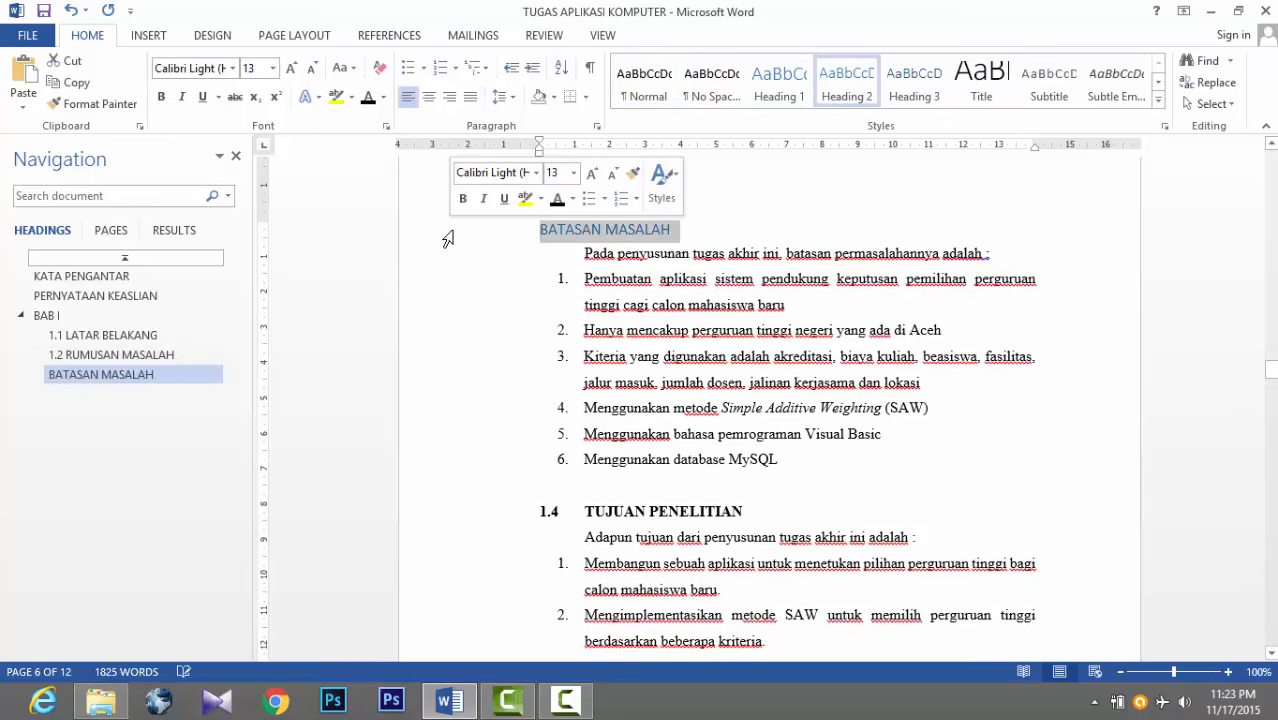
click(232, 68)
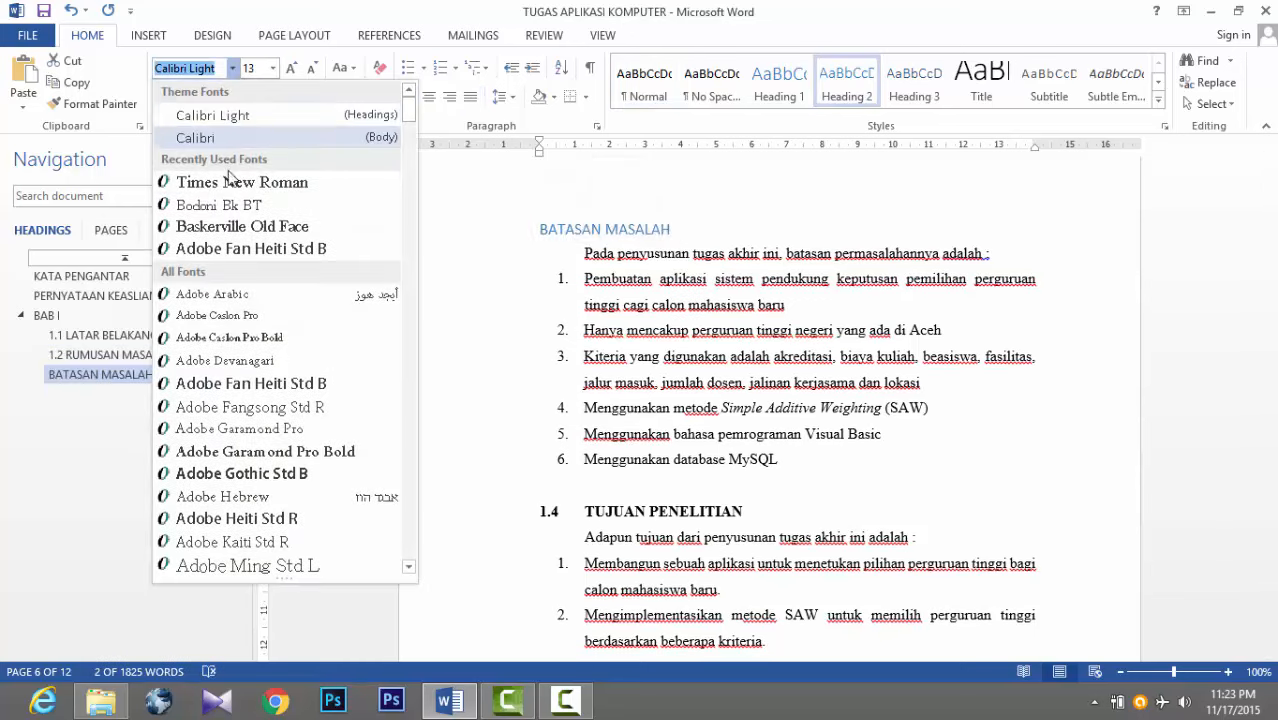
click(230, 181)
click(272, 68)
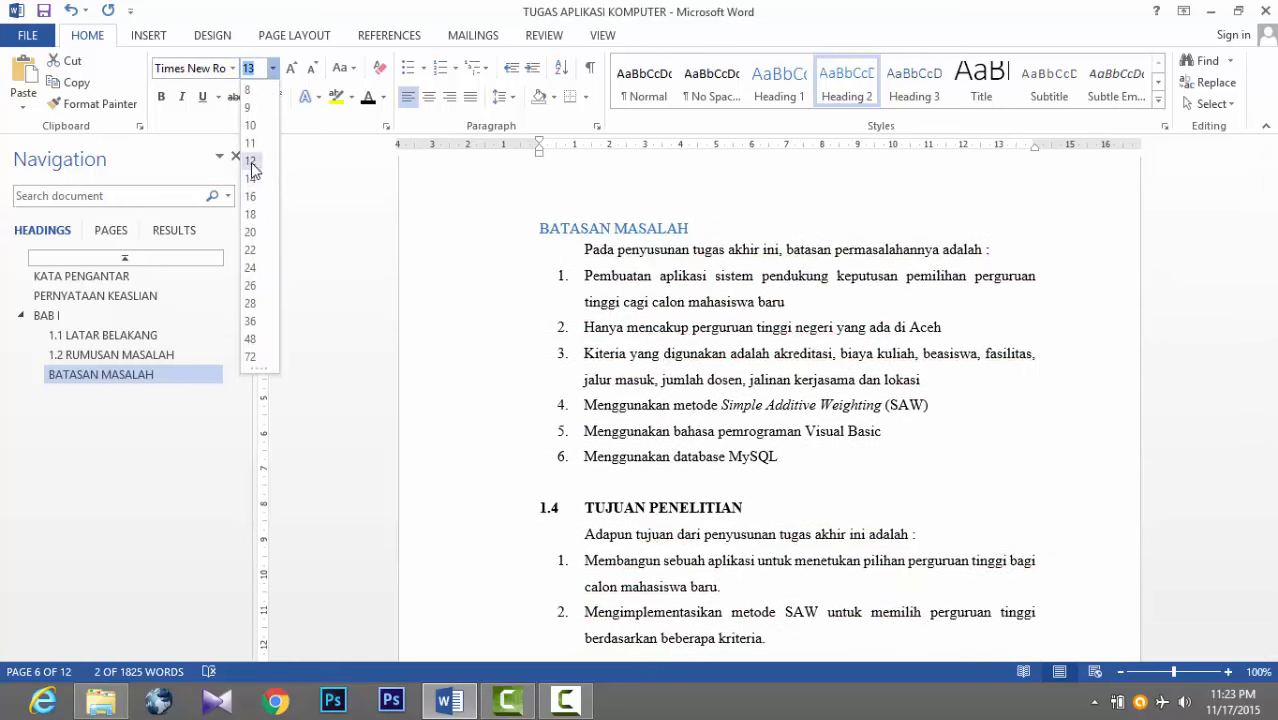
click(251, 168)
click(161, 96)
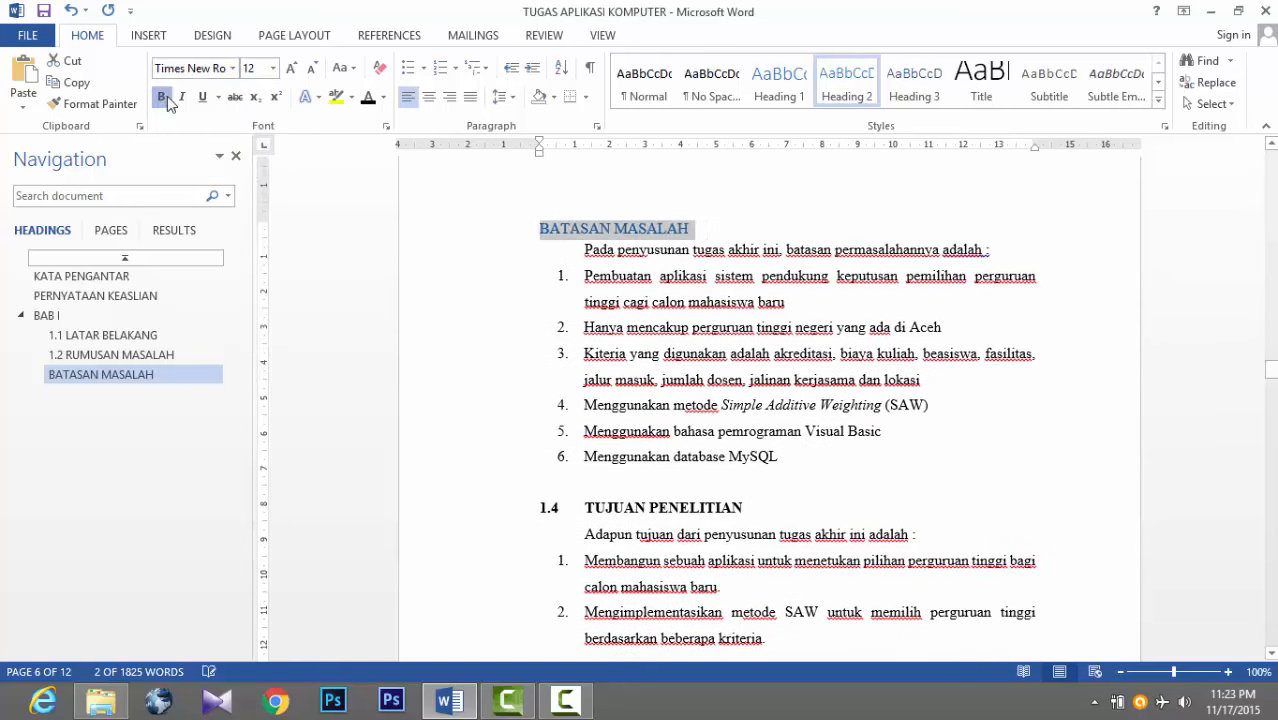
Step: Number BATASAN MASALAH with a new multilevel list whose level 1 format is 1.3, and widen its hanging indent to about 1 cm
click(476, 67)
click(660, 263)
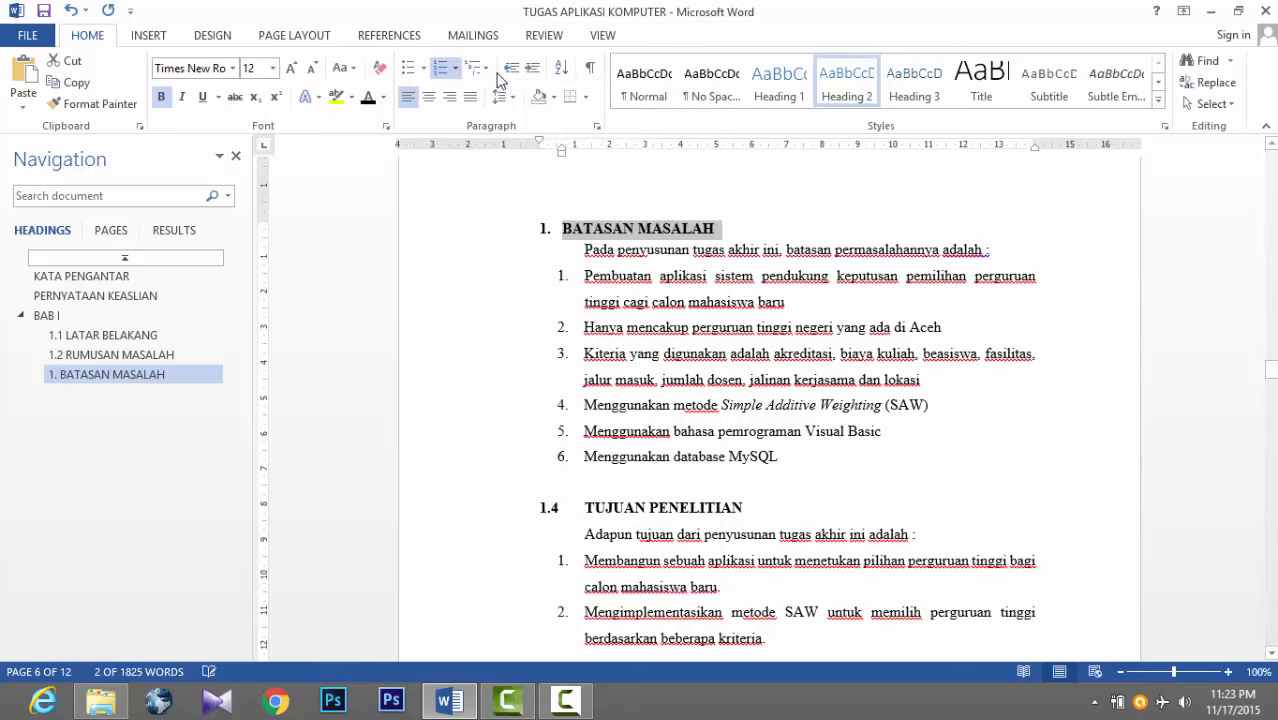
click(475, 67)
click(568, 597)
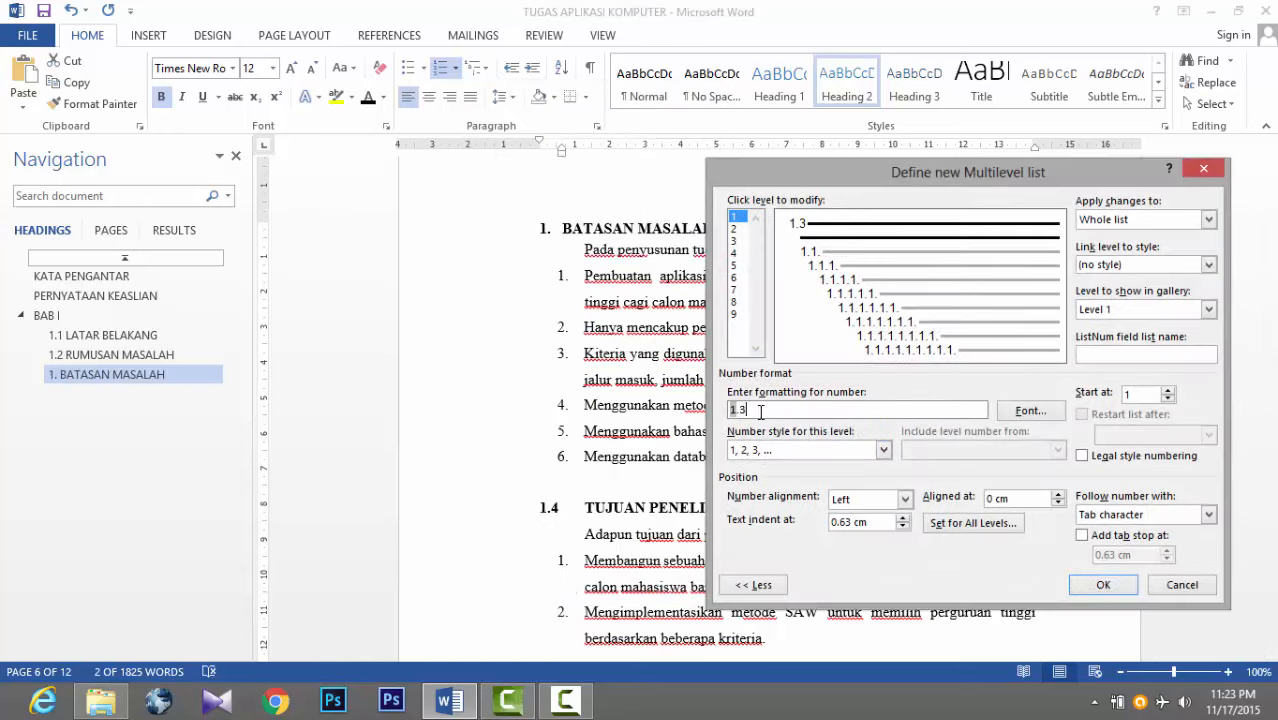
click(1103, 585)
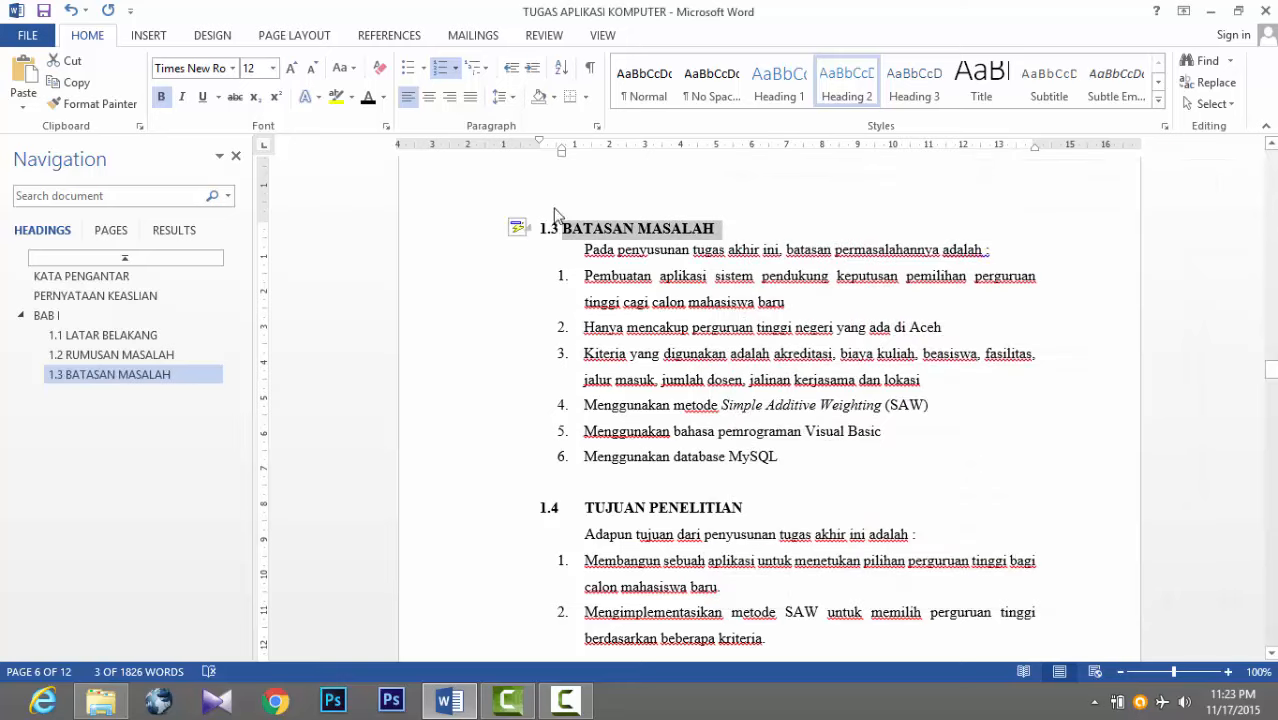
drag(561, 151, 574, 151)
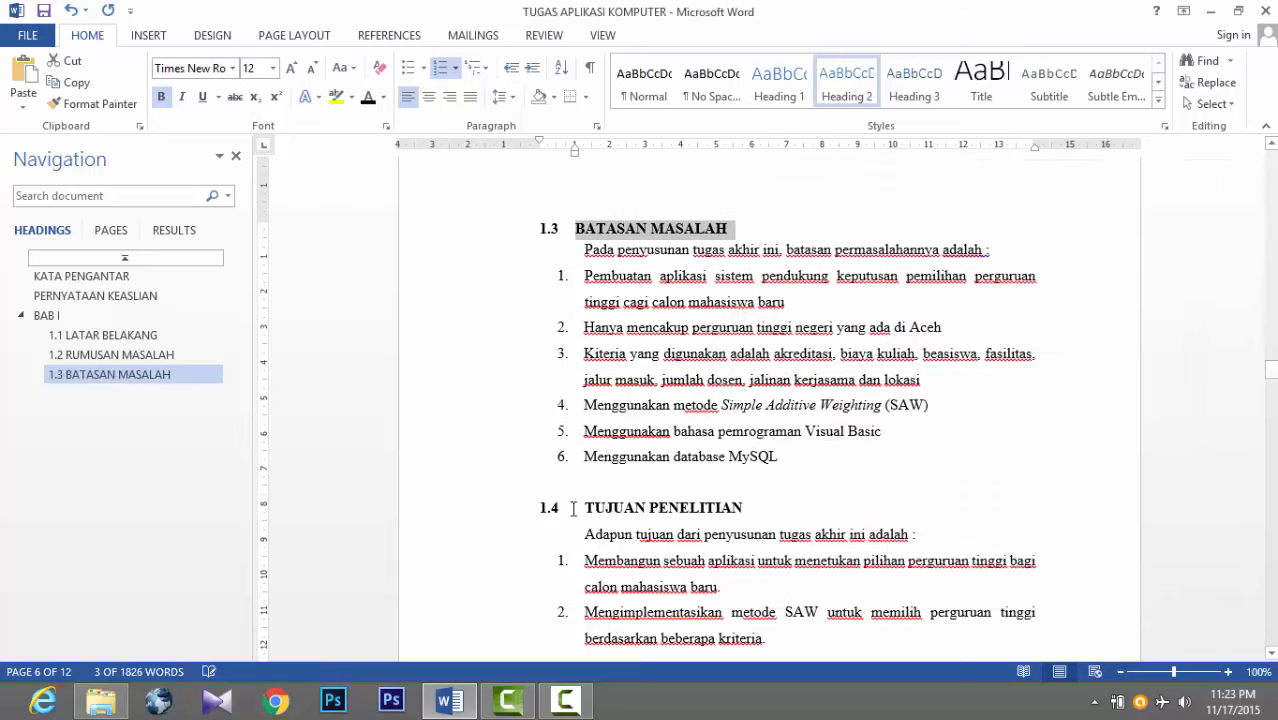
Step: Remove the typed 1.4 before TUJUAN PENELITIAN on page 6 and apply the Heading 2 style to it
click(575, 509)
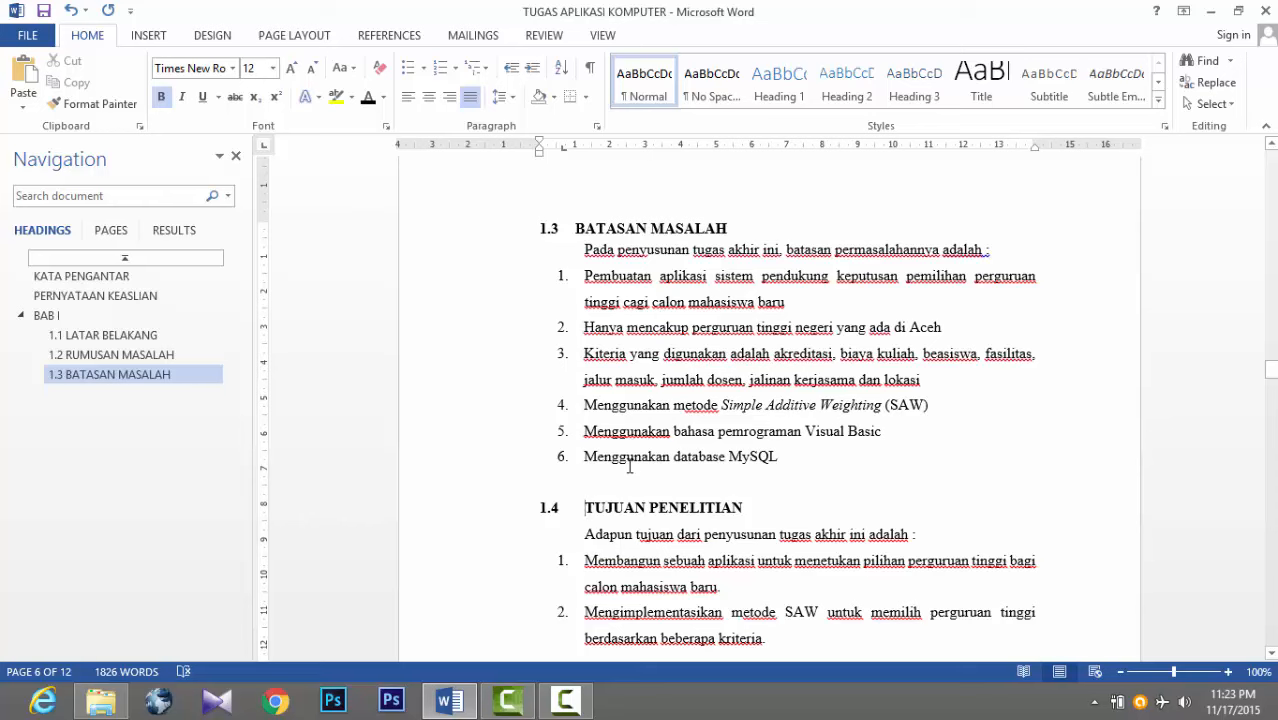
key(BackSpace)
key(BackSpace)
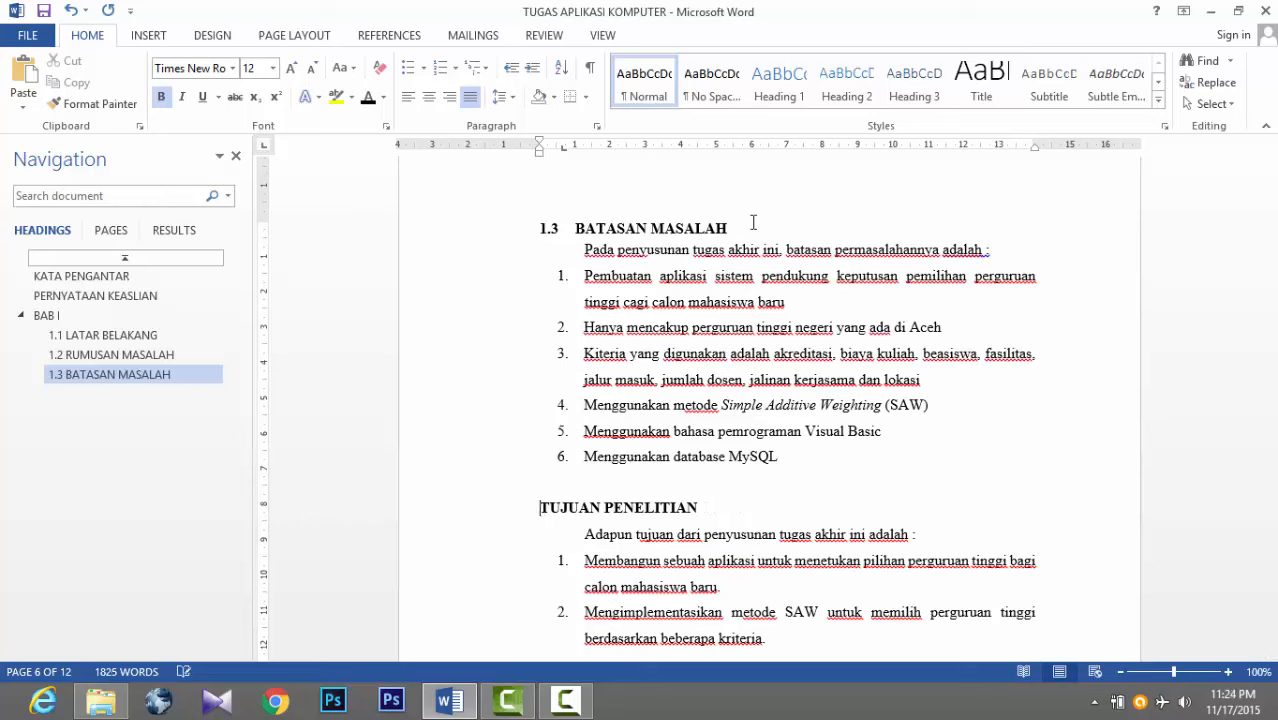
click(835, 88)
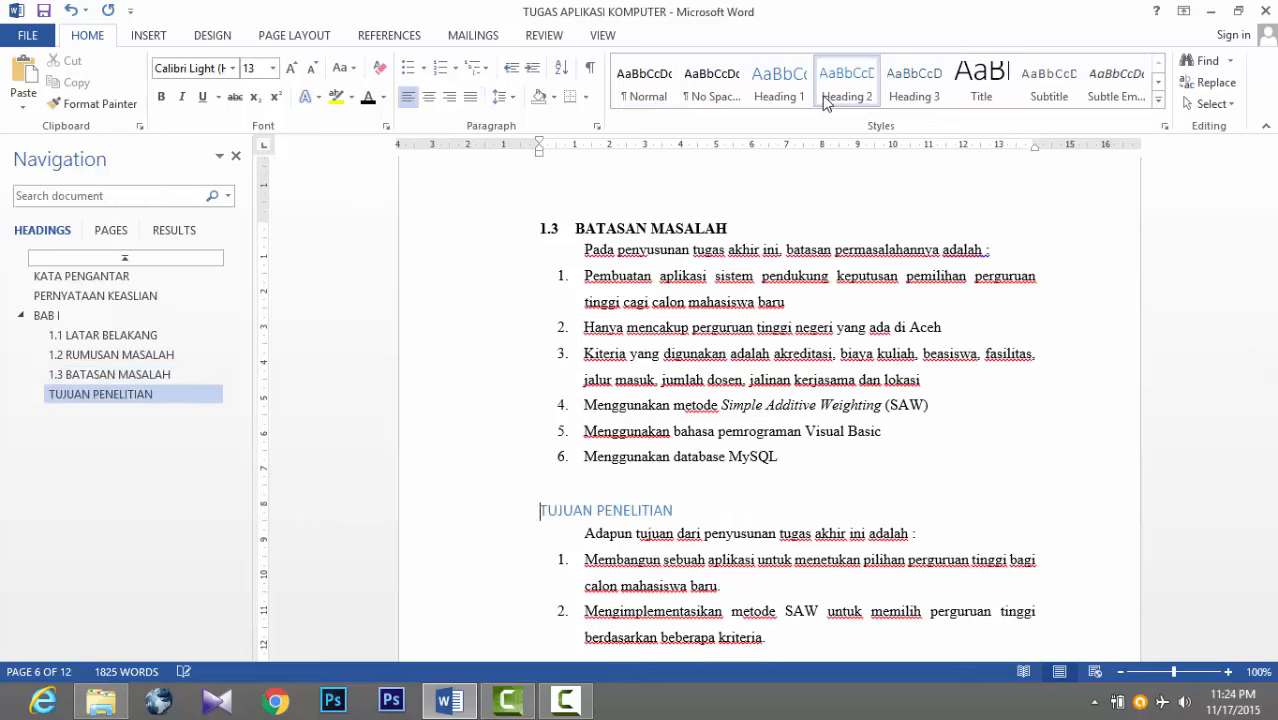
Step: Format the TUJUAN PENELITIAN subheading as bold black Times New Roman at size 12
click(477, 500)
click(232, 68)
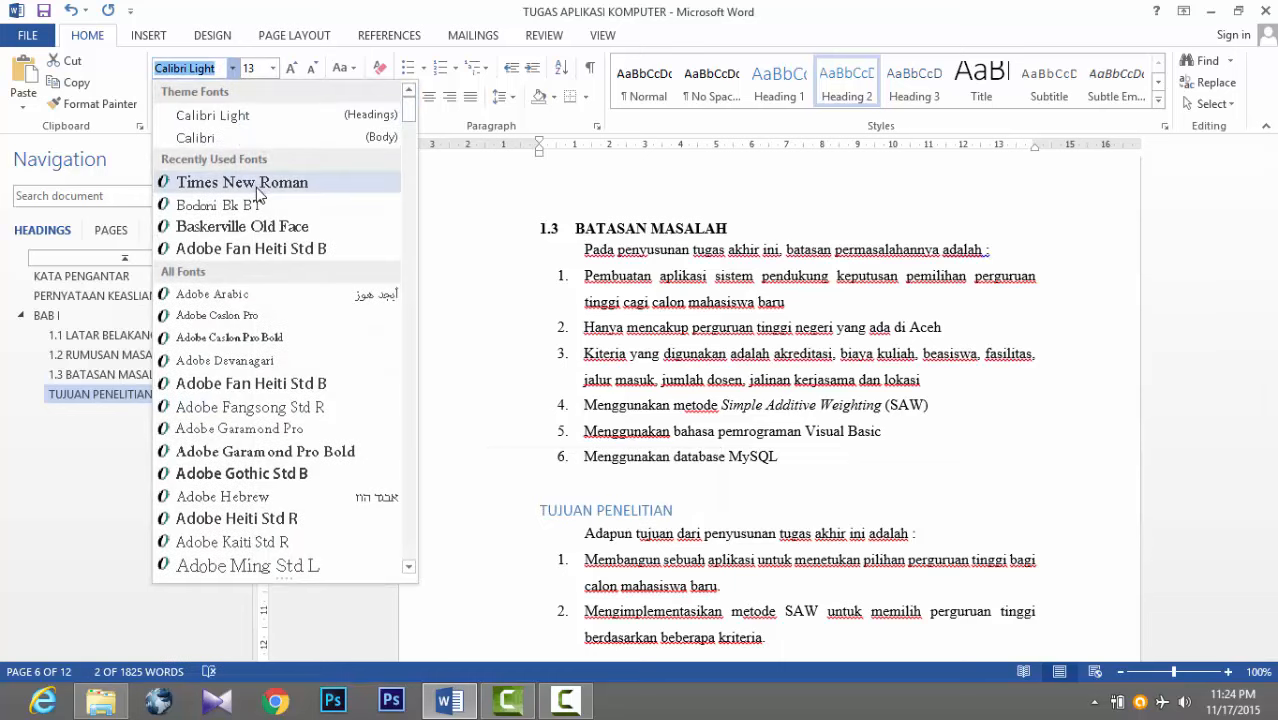
click(256, 182)
click(272, 68)
click(255, 185)
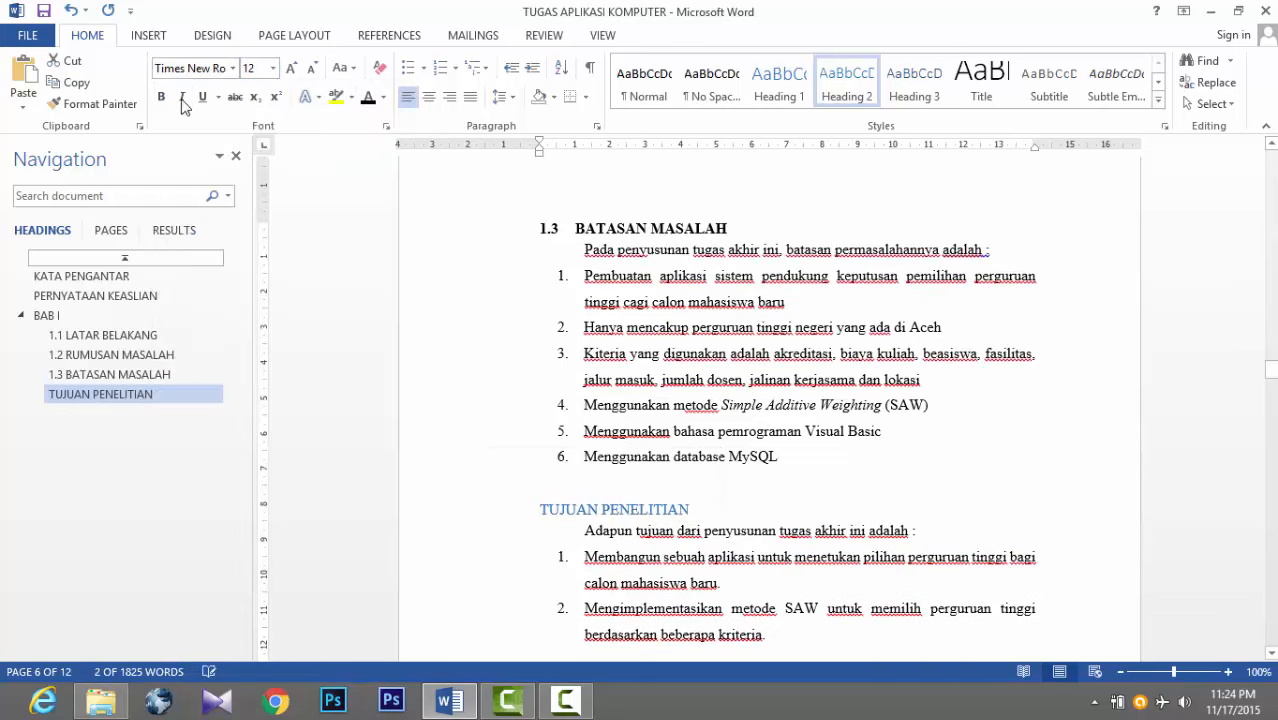
click(161, 96)
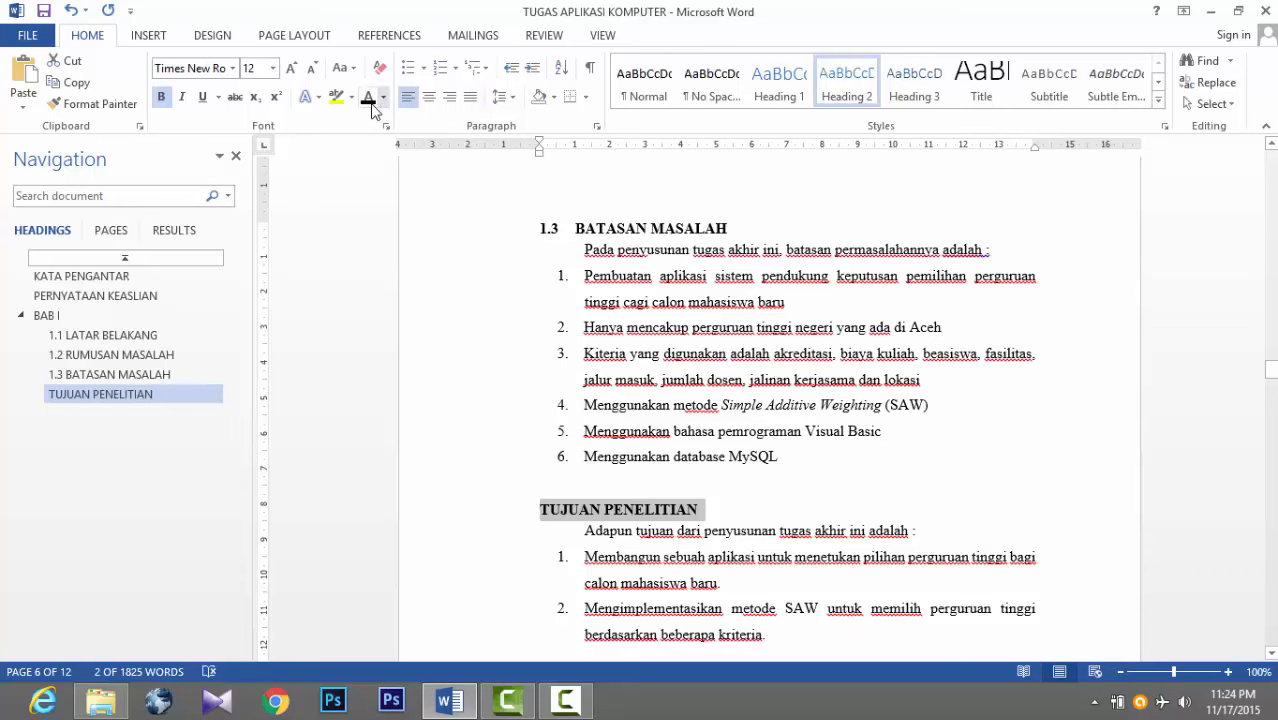
Step: Number TUJUAN PENELITIAN with a new multilevel list whose level 1 format is 1.4, and widen its hanging indent to about 1 cm
click(486, 68)
click(655, 260)
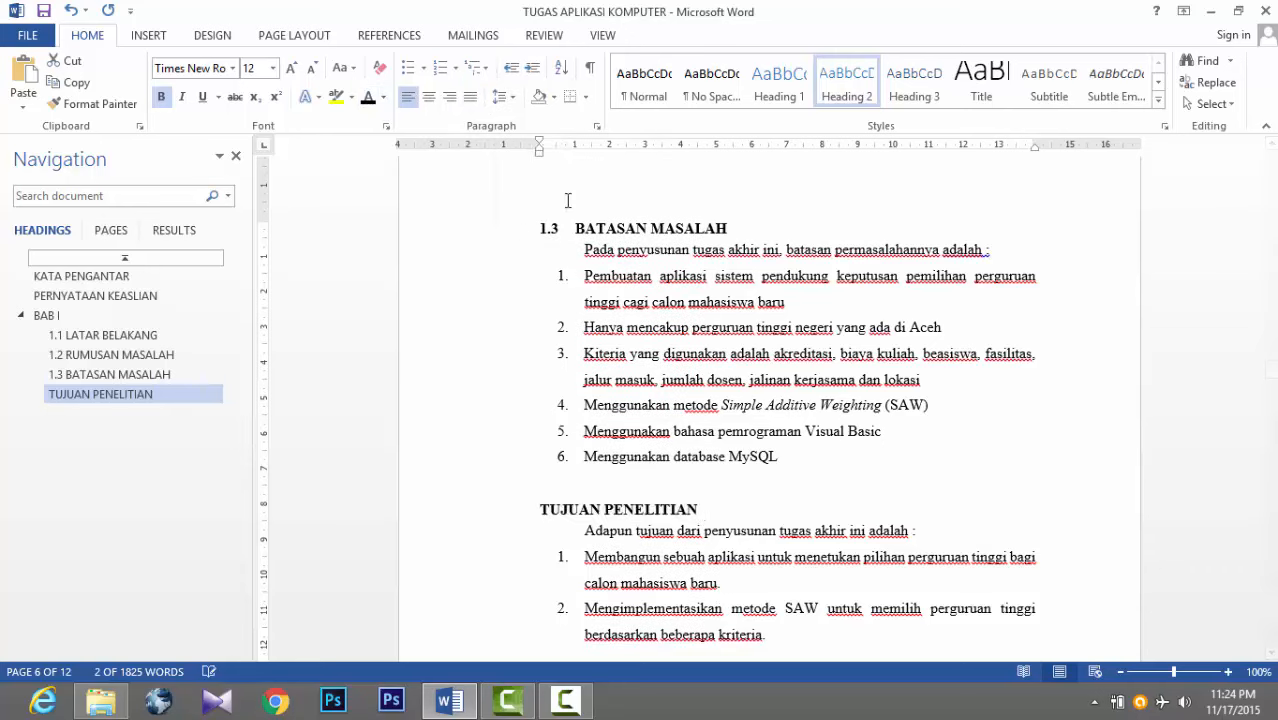
click(486, 68)
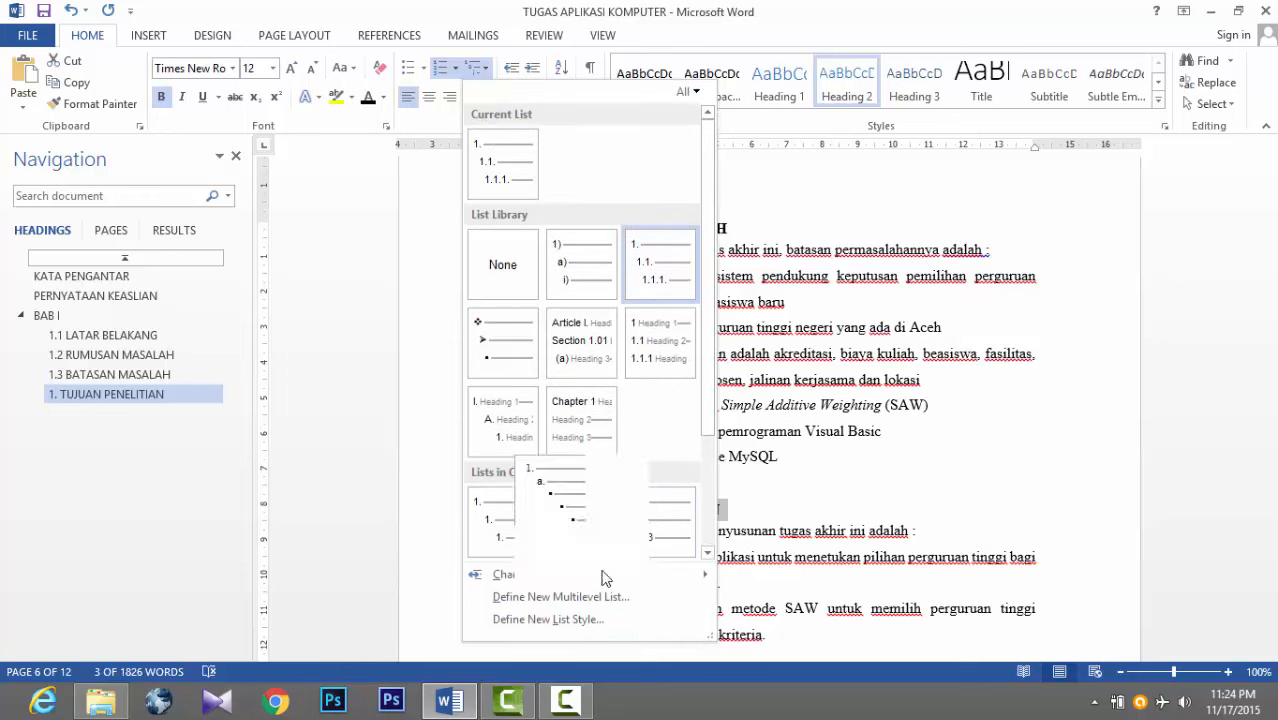
click(560, 596)
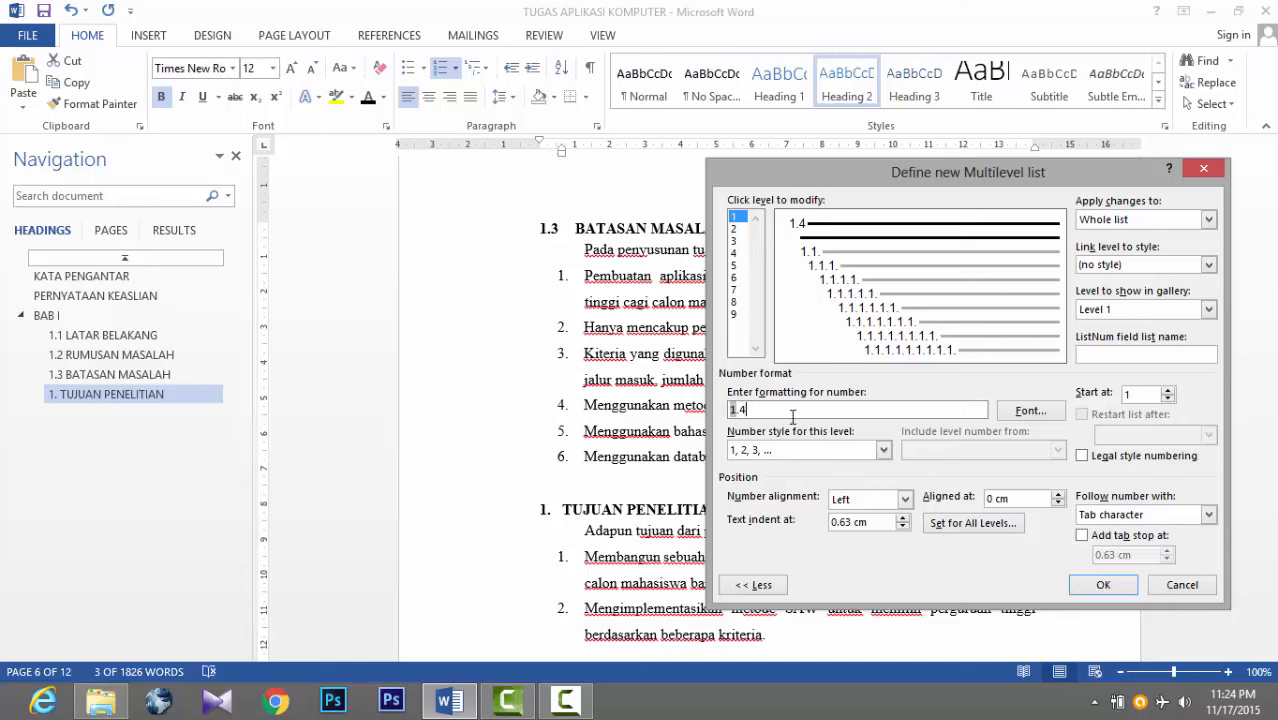
click(1101, 585)
scroll(816, 512, down, 3)
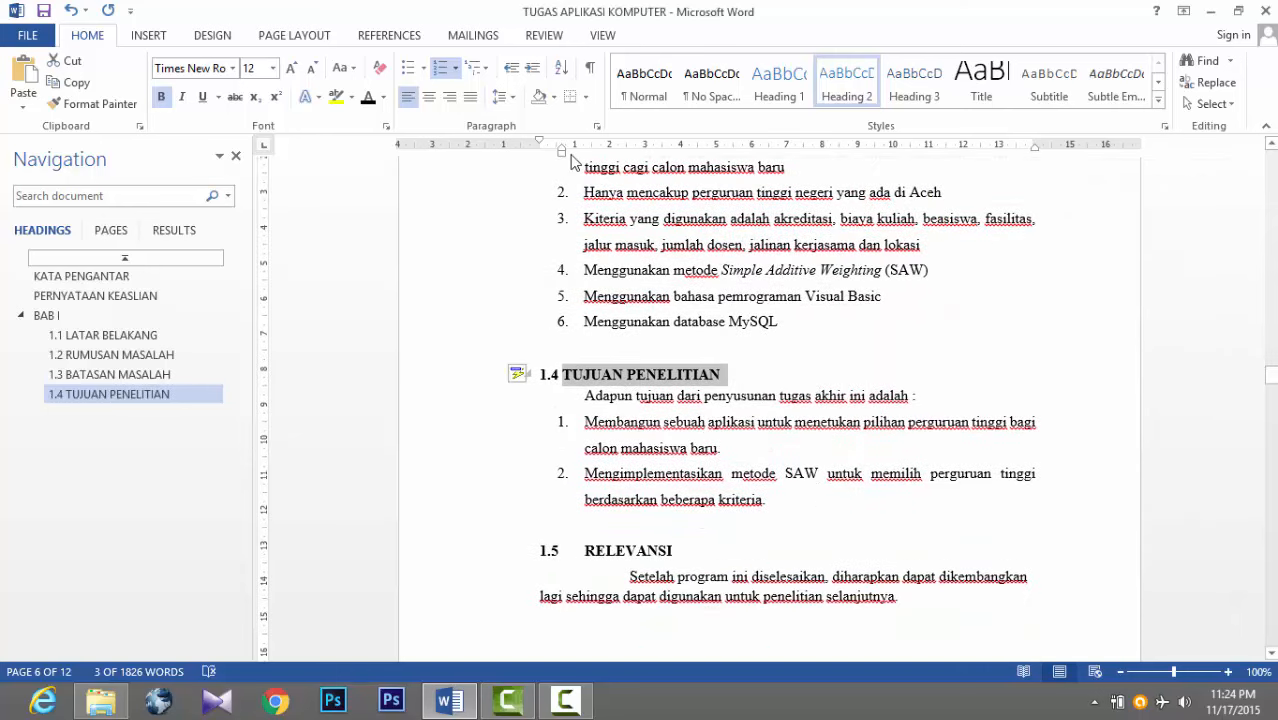
Step: Remove the typed 1.5 before RELEVANSI and apply the Heading 2 style to it
click(585, 550)
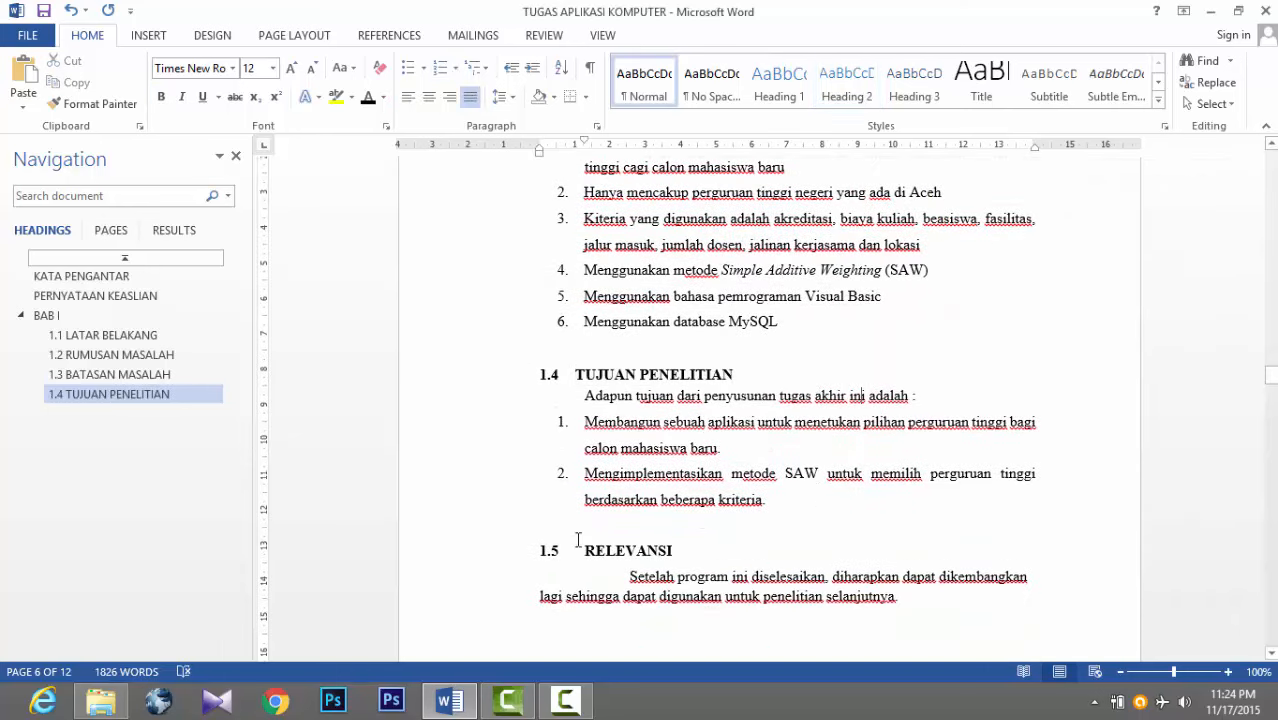
triple_click(587, 550)
click(593, 550)
click(575, 550)
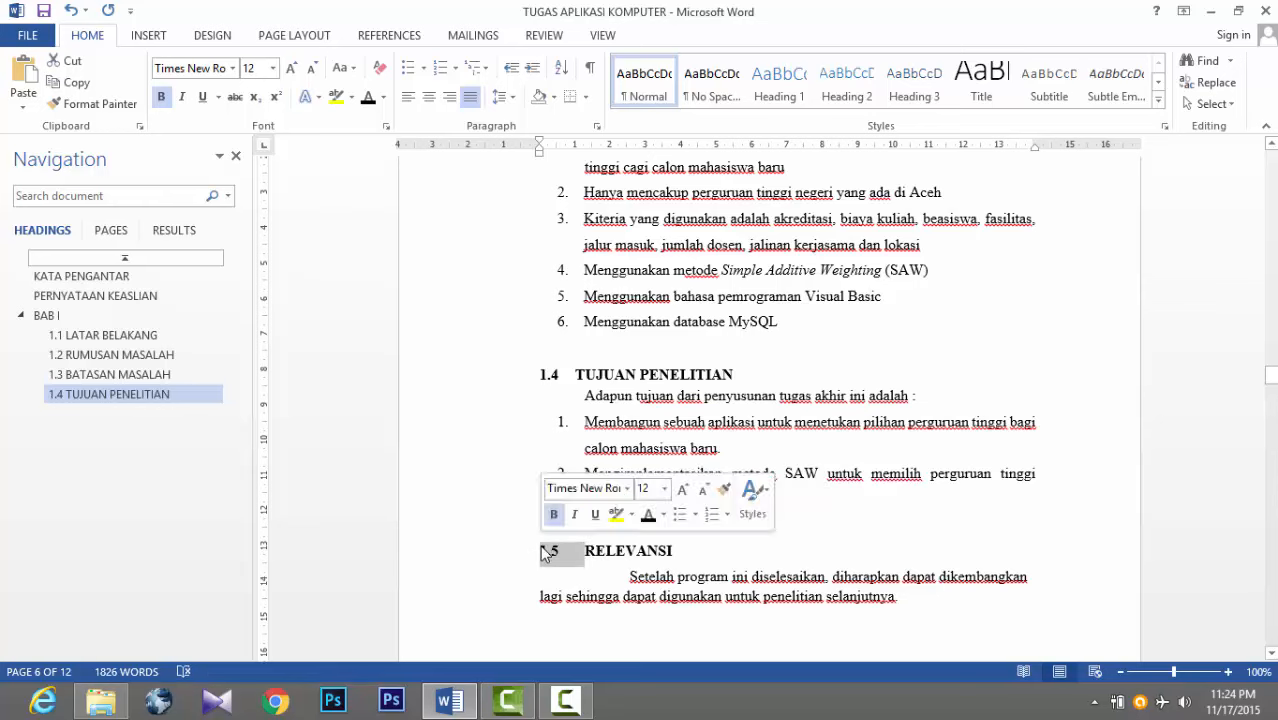
key(BackSpace)
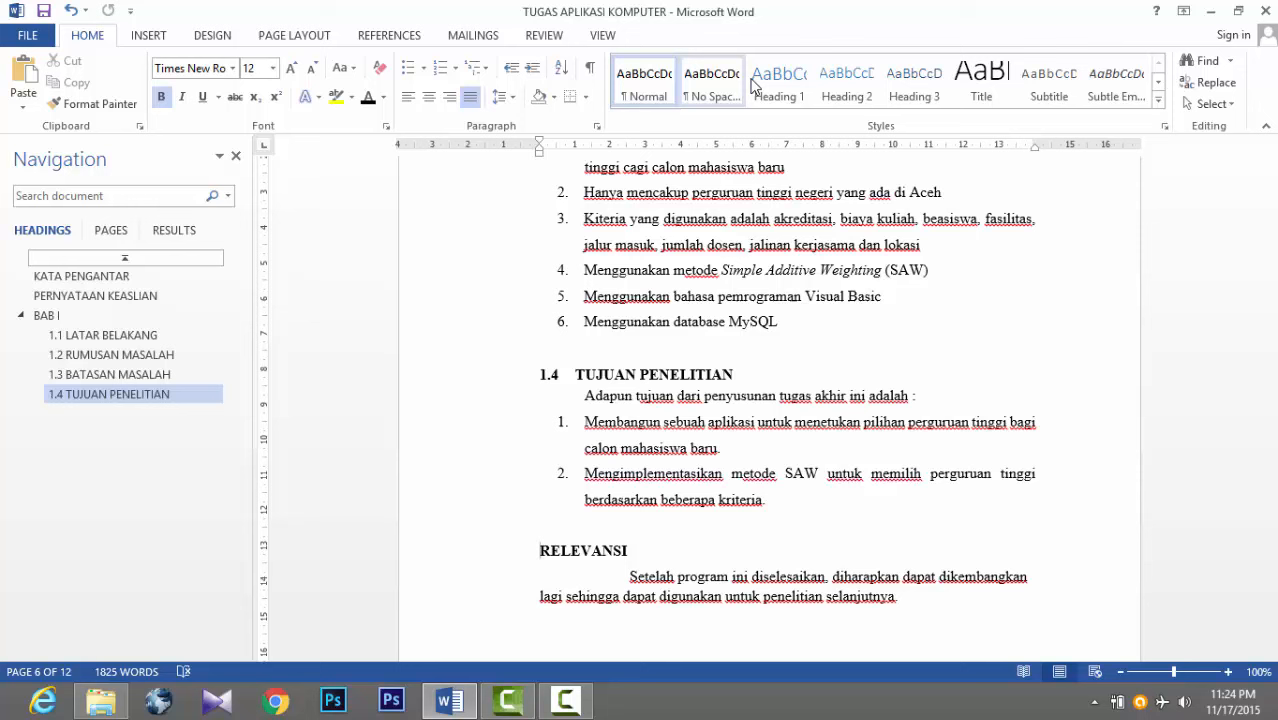
click(846, 86)
Step: Format the RELEVANSI subheading as bold black Times New Roman at size 12
click(232, 69)
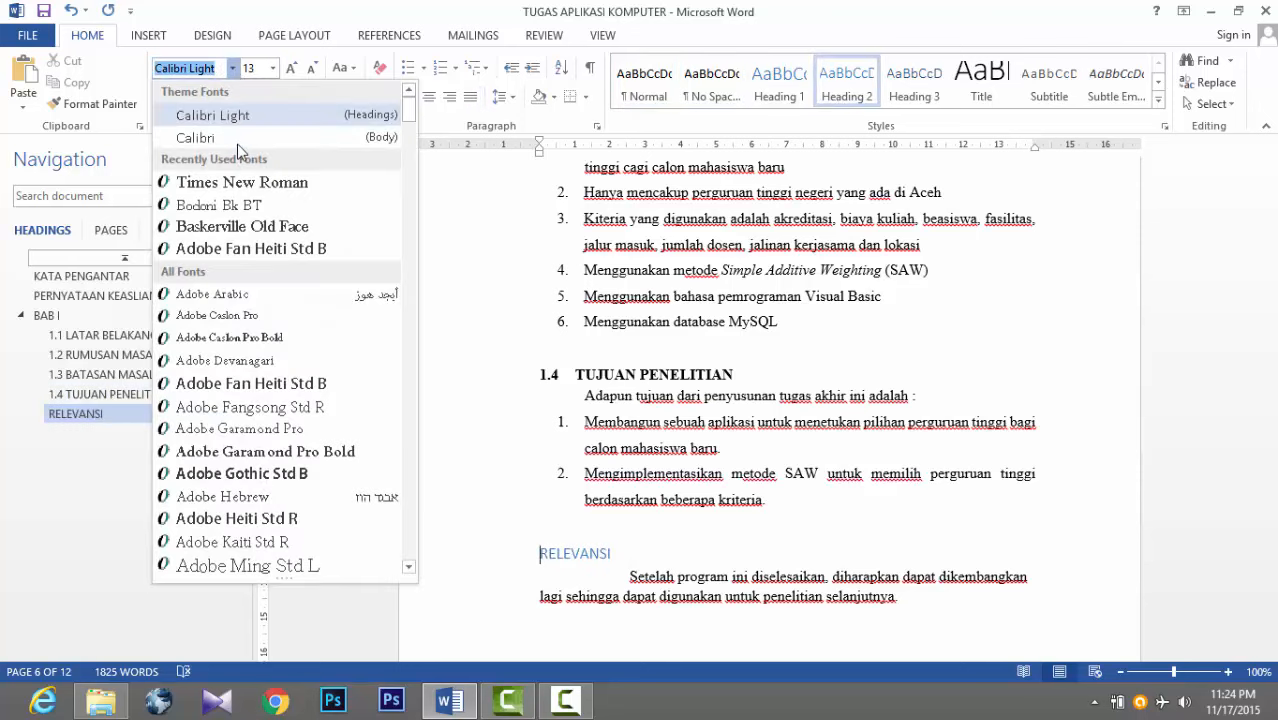
click(467, 548)
click(467, 548)
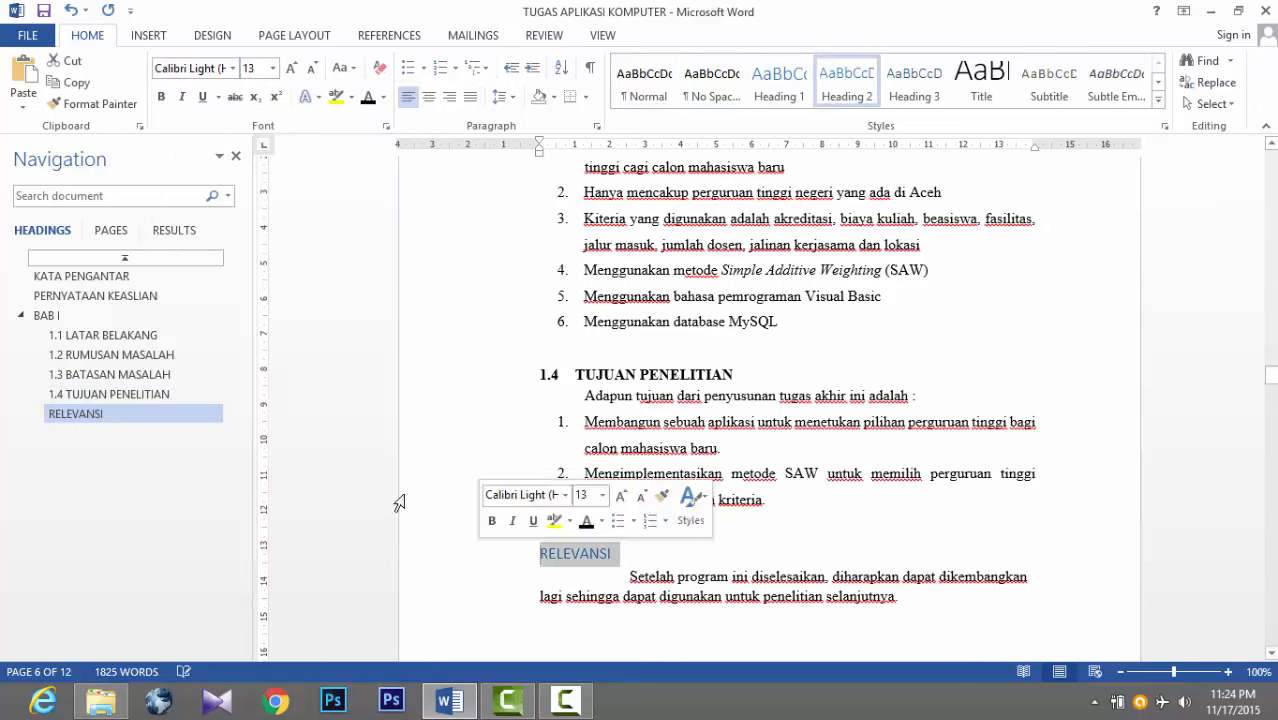
click(232, 68)
click(230, 185)
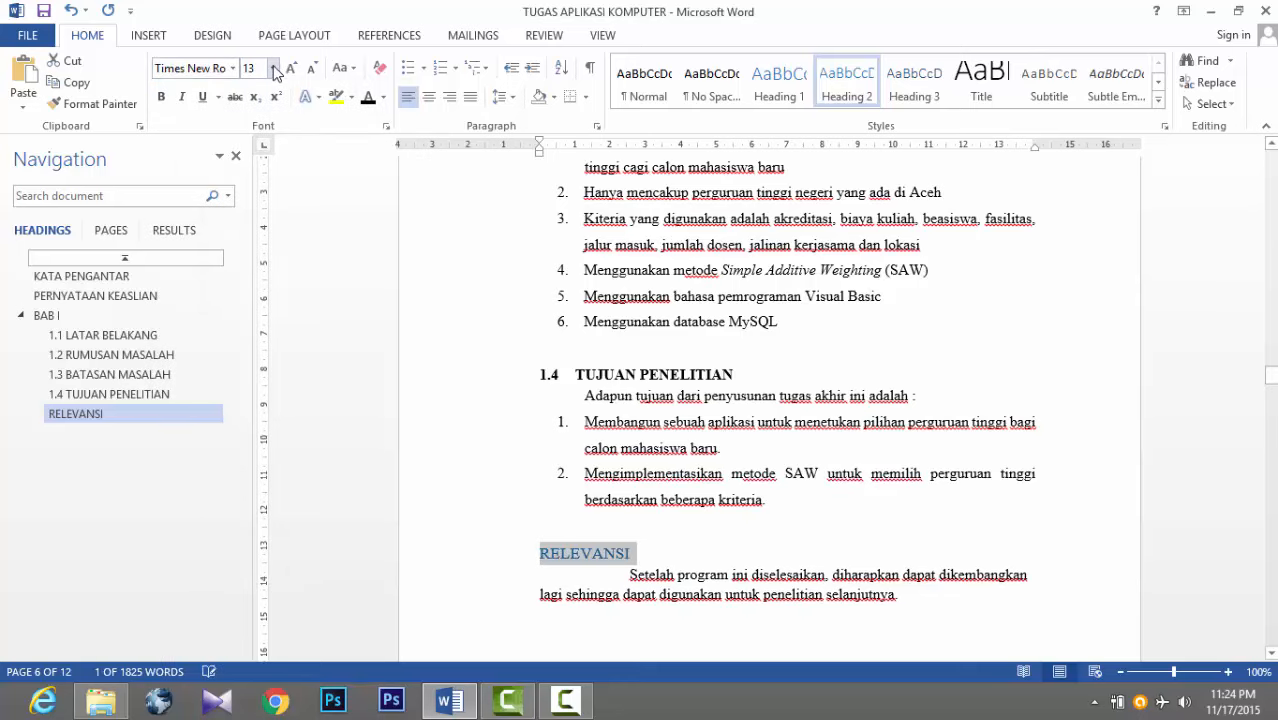
click(273, 69)
click(252, 164)
click(162, 98)
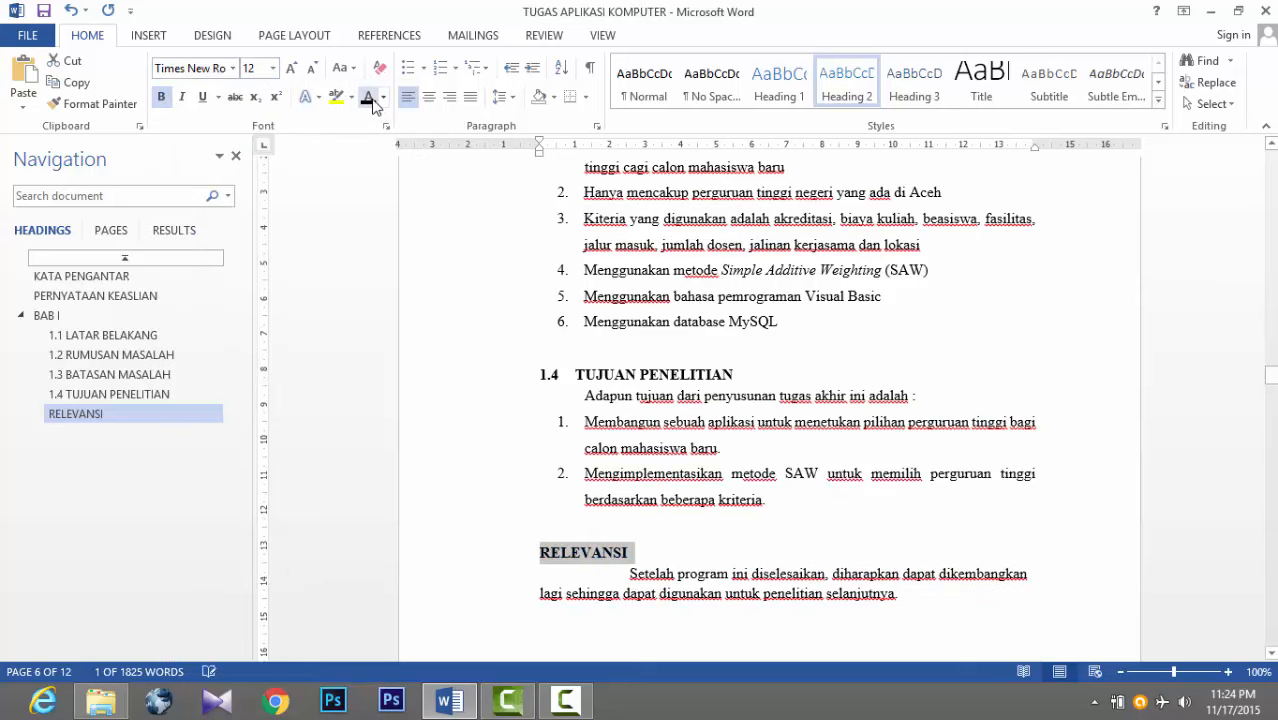
Step: Number RELEVANSI with a new multilevel list whose level 1 format is 1.5
click(488, 72)
click(655, 276)
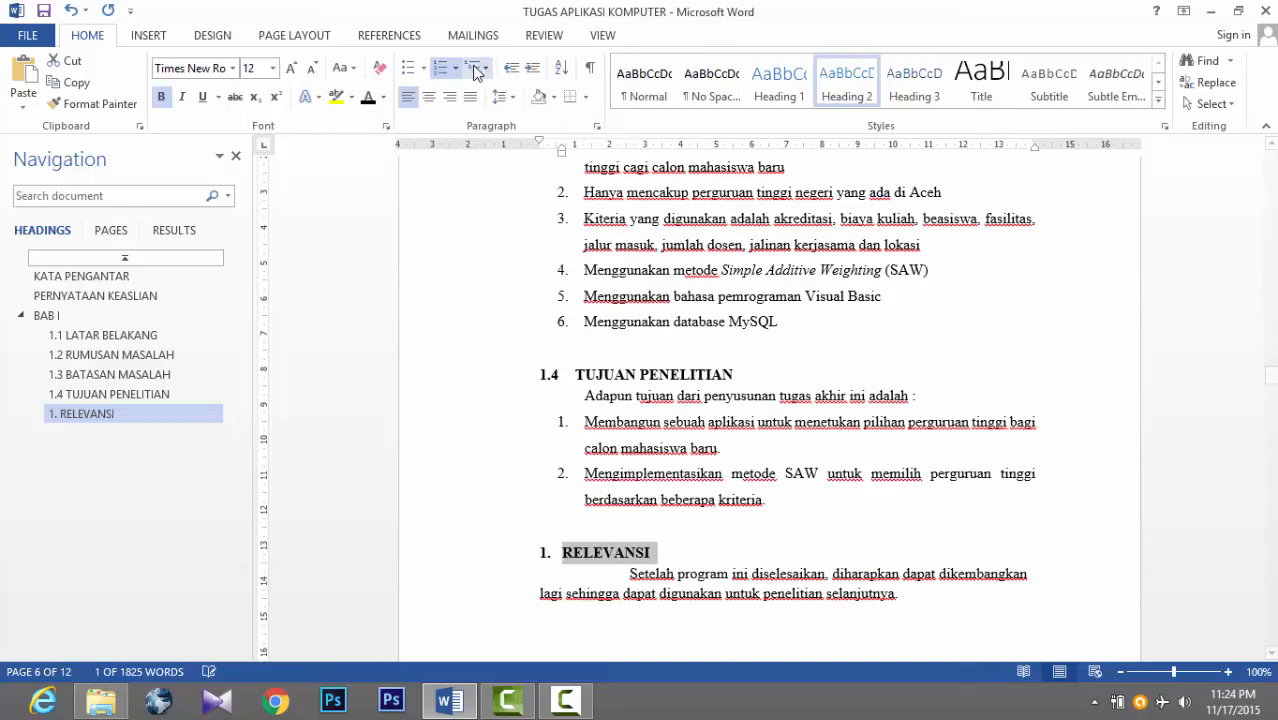
click(477, 70)
click(600, 594)
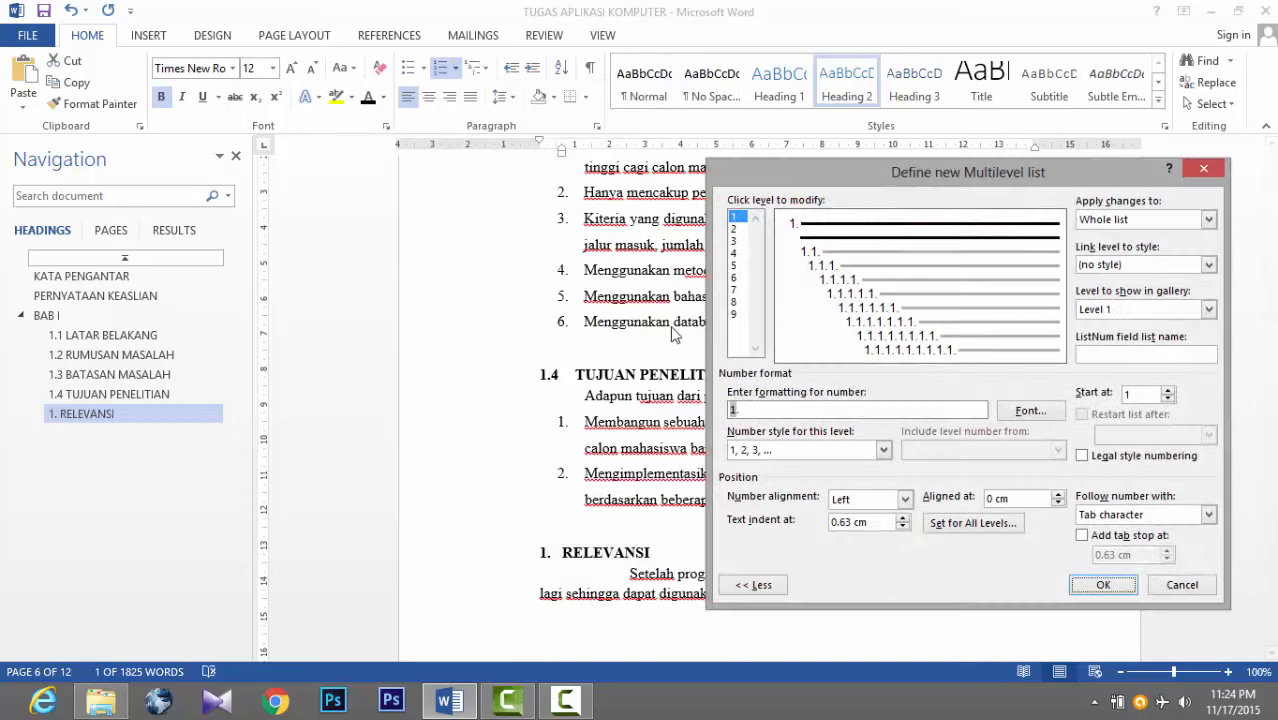
click(812, 409)
text(5)
click(1103, 585)
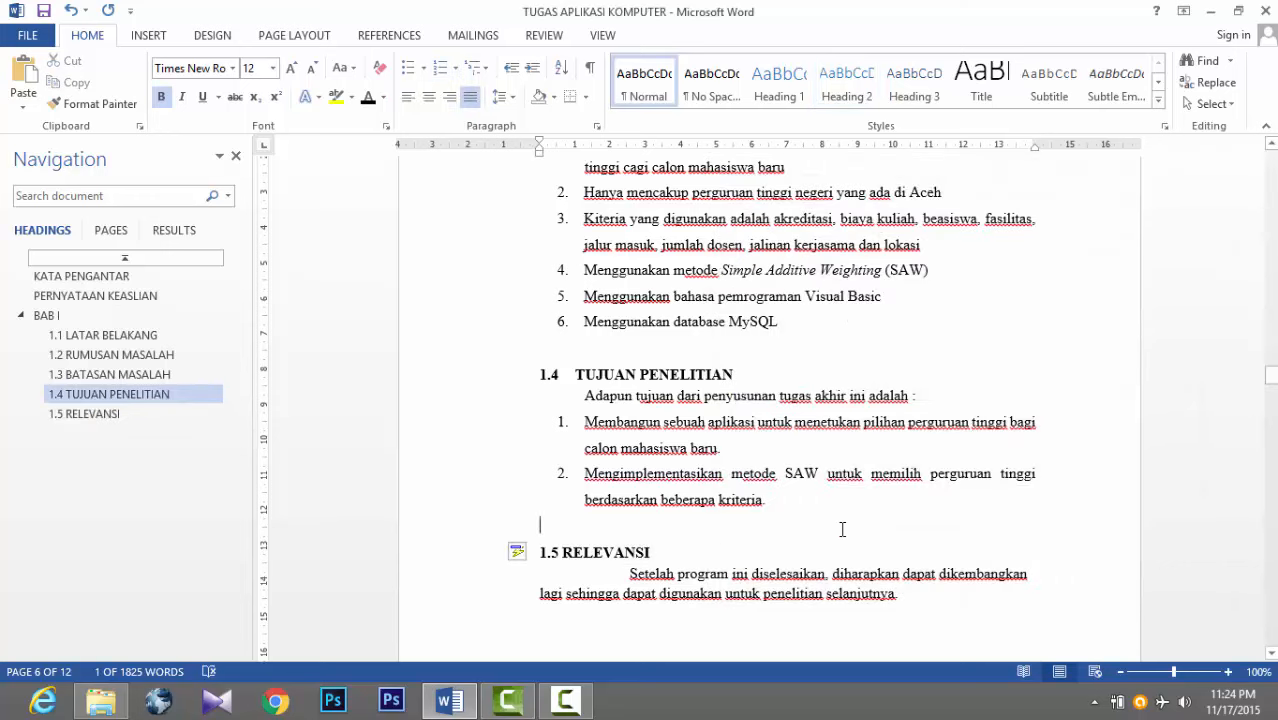
Step: Apply the Heading 1 style to the BAB II chapter title on page 7
scroll(847, 521, down, 5)
scroll(847, 521, down, 3)
click(781, 434)
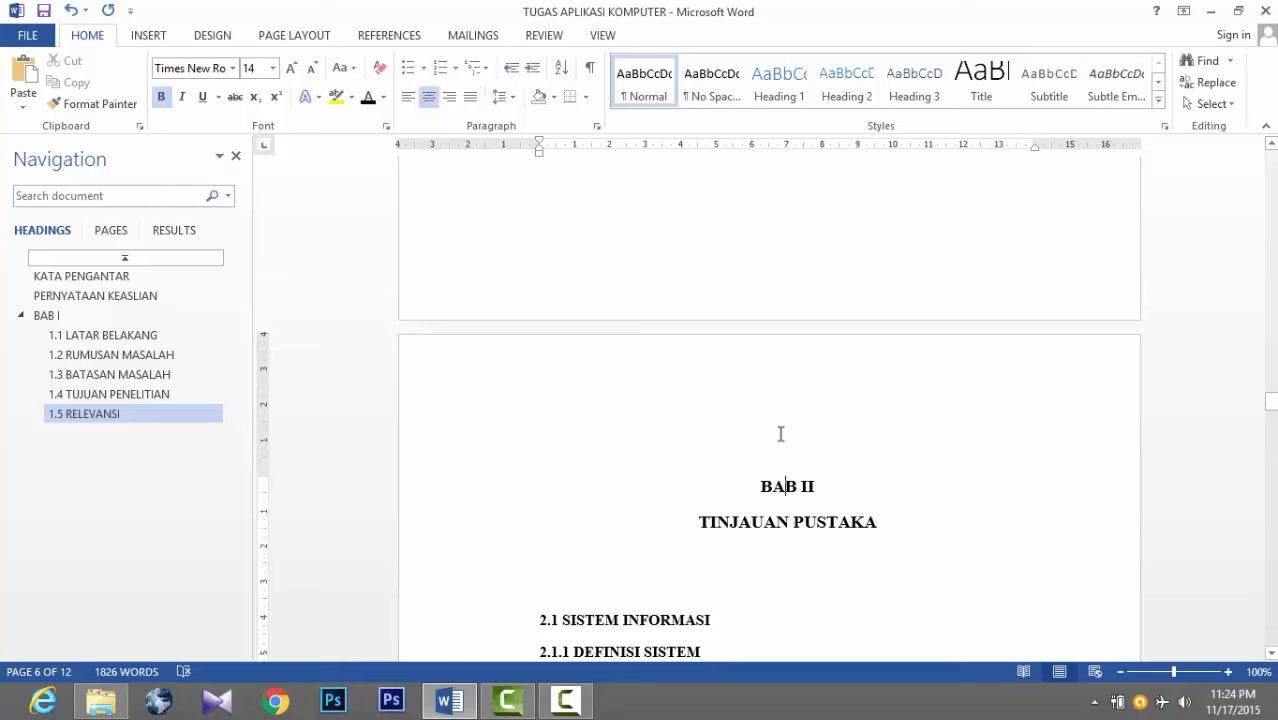
click(473, 484)
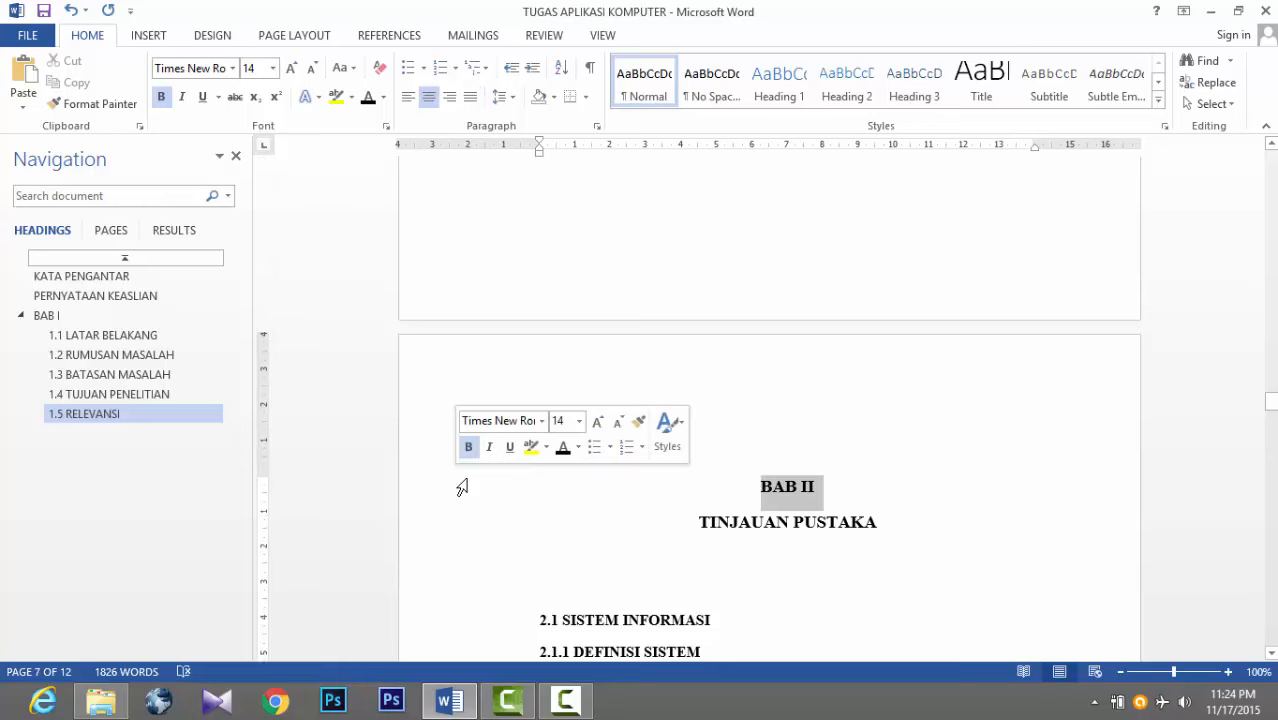
click(785, 78)
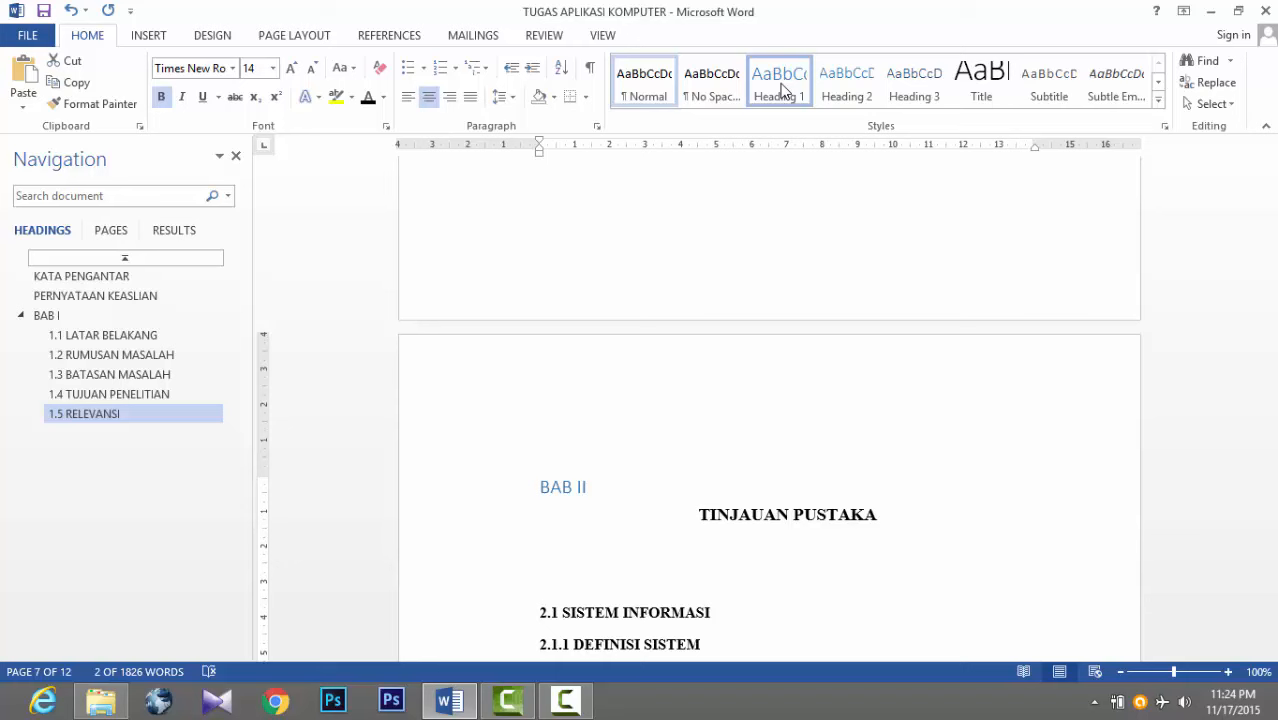
Step: Format the BAB II title as bold black Times New Roman and center it
click(233, 70)
click(229, 173)
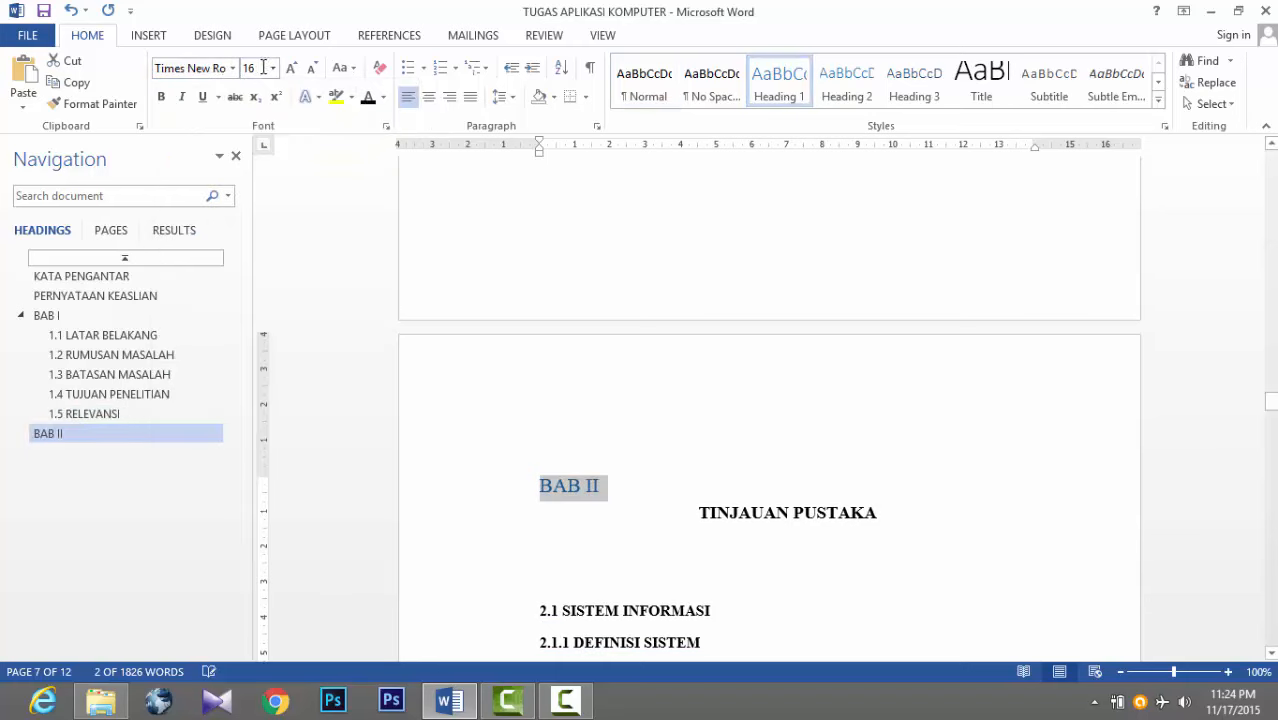
click(161, 97)
click(368, 97)
click(427, 99)
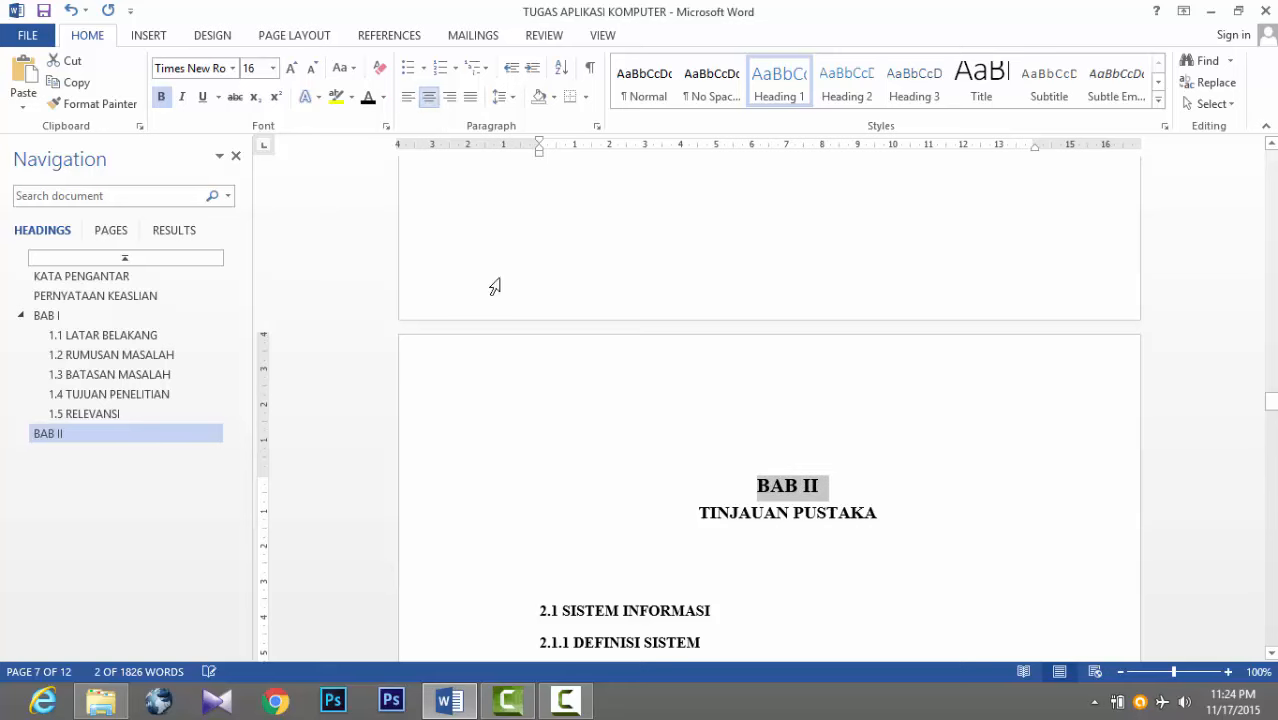
Step: Remove the typed 2.1 before SISTEM INFORMASI under BAB II and apply the Heading 2 style to it
scroll(589, 377, down, 4)
click(633, 378)
click(592, 346)
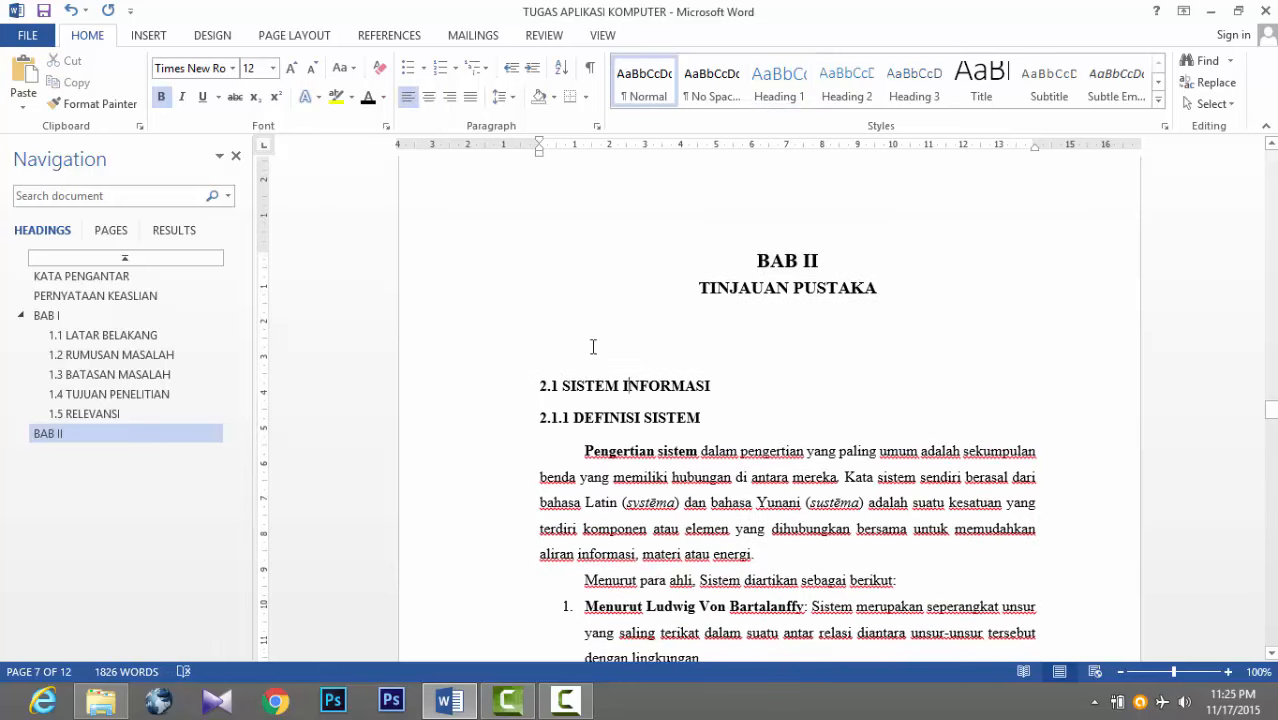
click(505, 395)
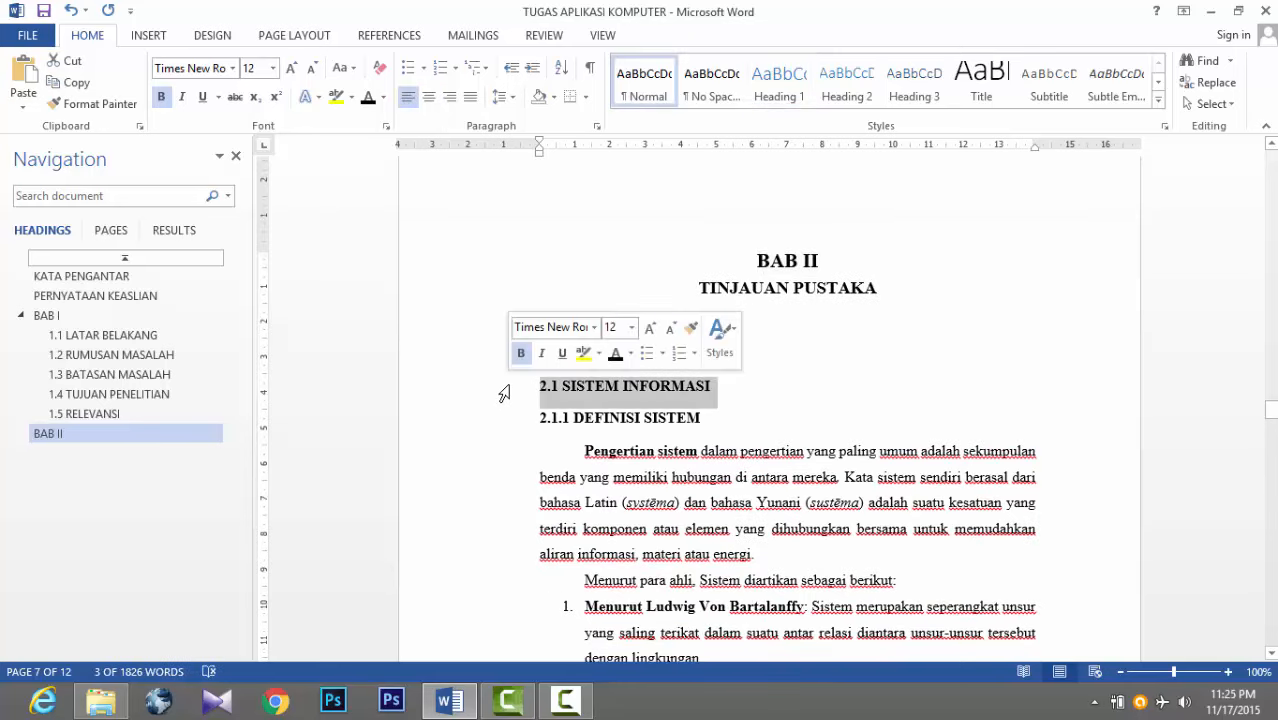
click(560, 390)
drag(560, 390, 538, 388)
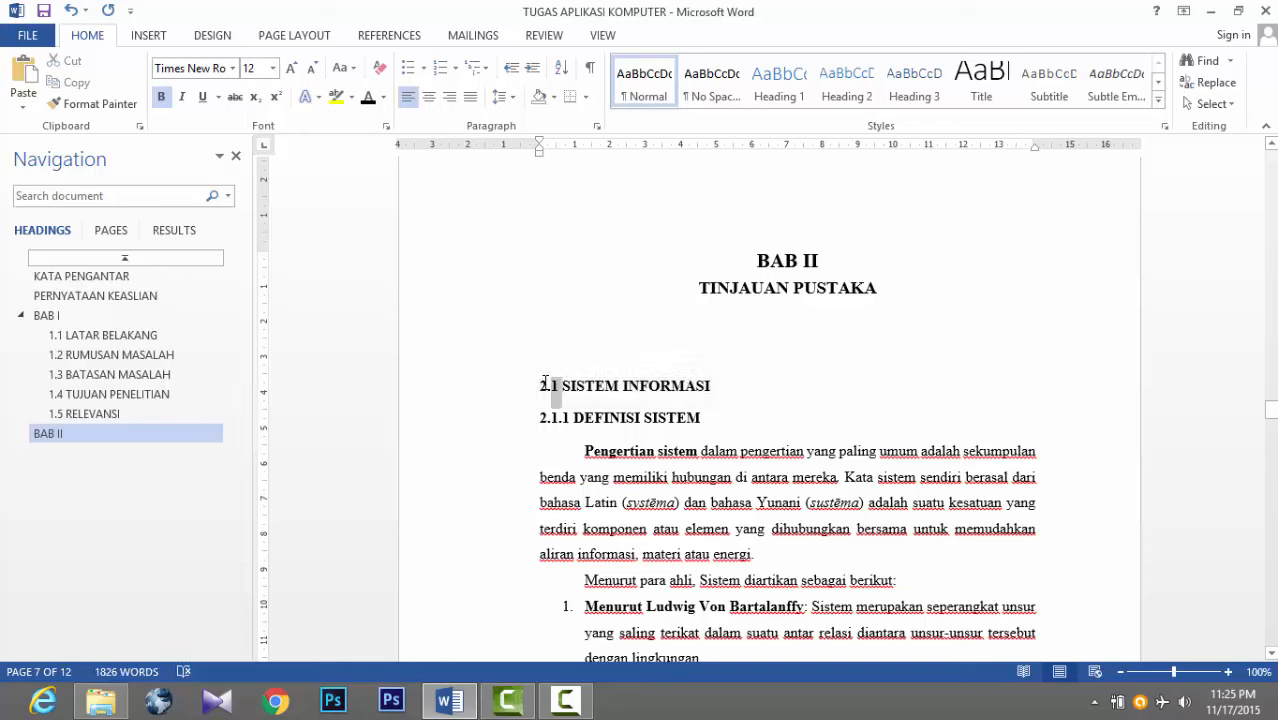
key(BackSpace)
click(468, 390)
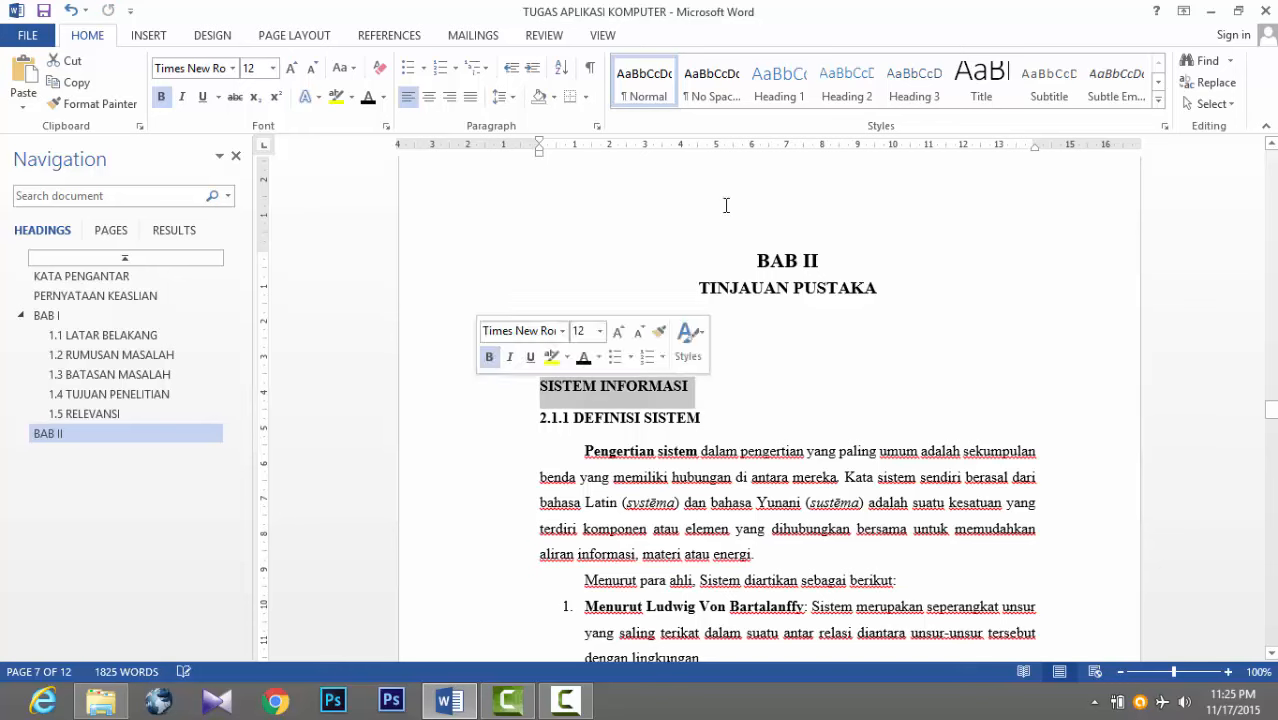
click(848, 80)
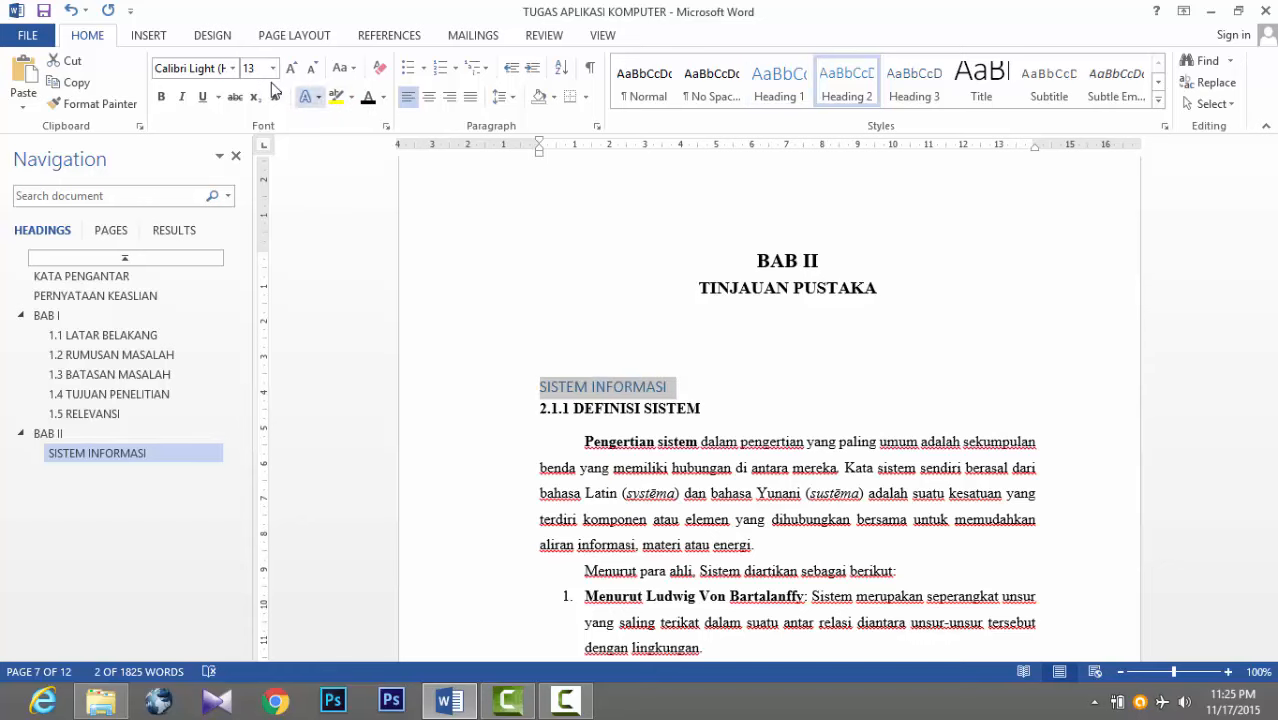
Step: Format the SISTEM INFORMASI subheading as bold black Times New Roman at size 12
click(224, 68)
click(232, 68)
click(228, 180)
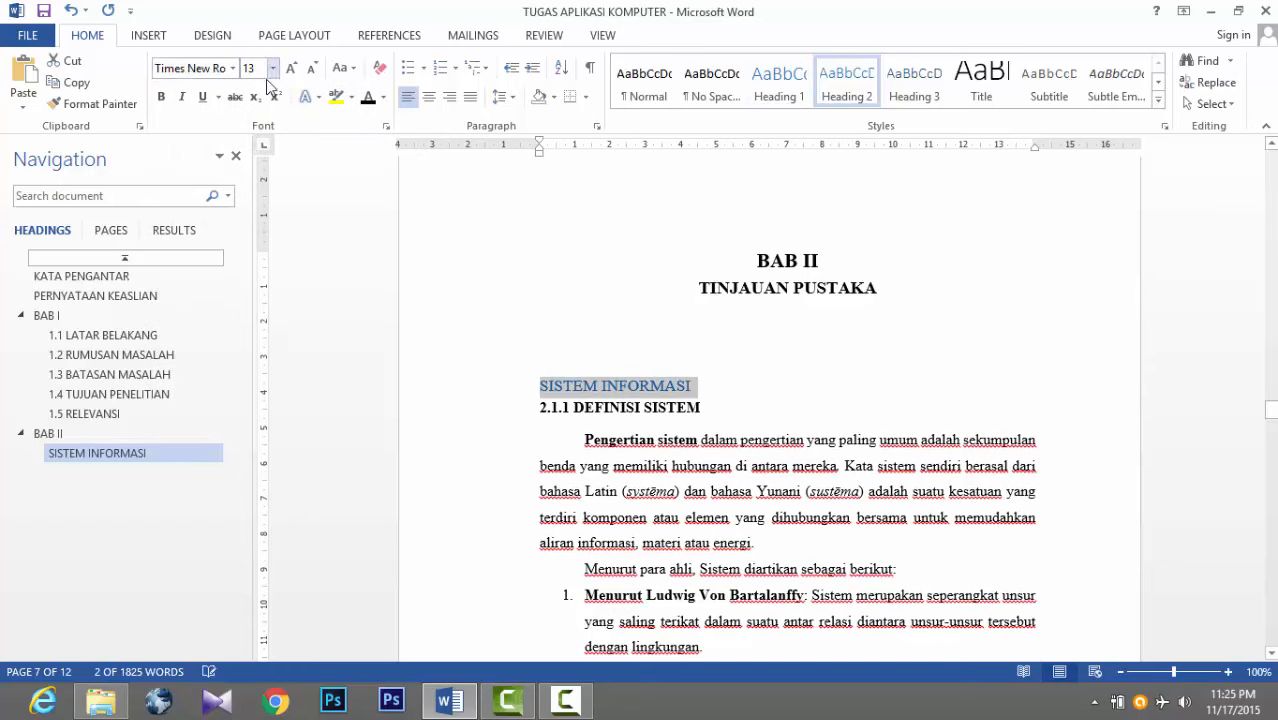
click(272, 68)
click(251, 161)
click(161, 96)
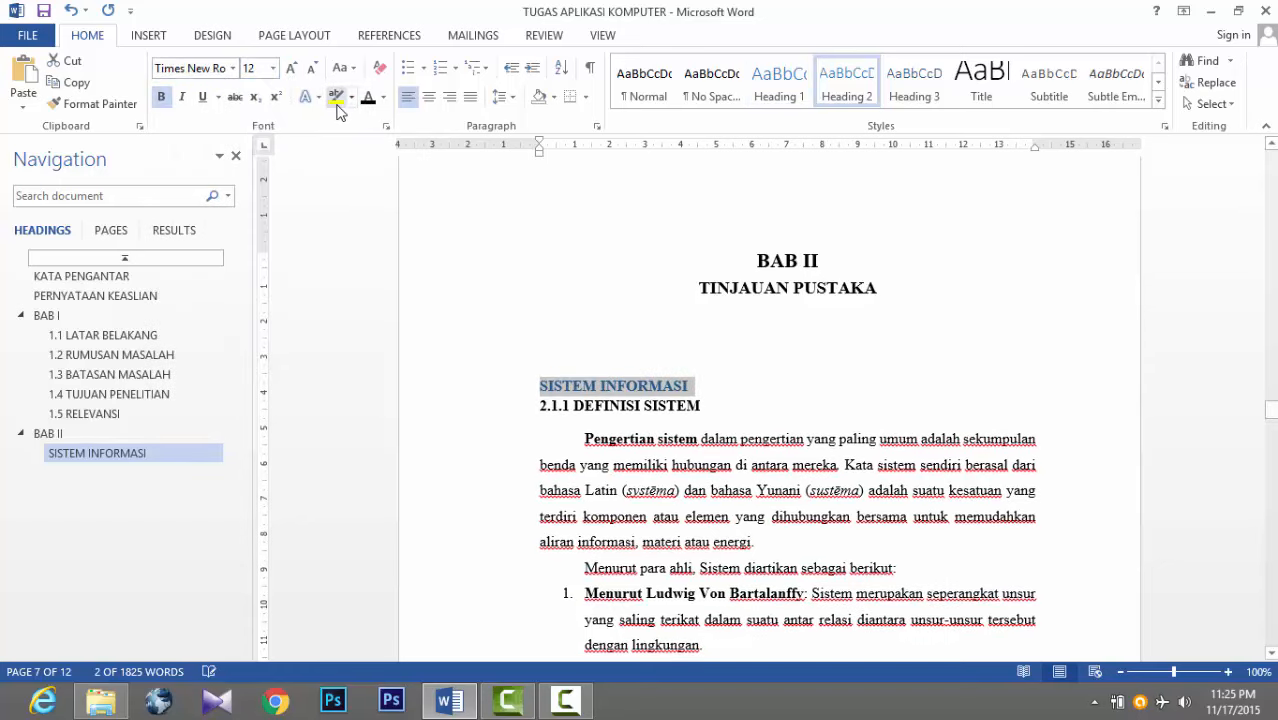
Step: Apply the 1., 1.1., 1.1.1. multilevel numbering to the SISTEM INFORMASI subheading
click(484, 75)
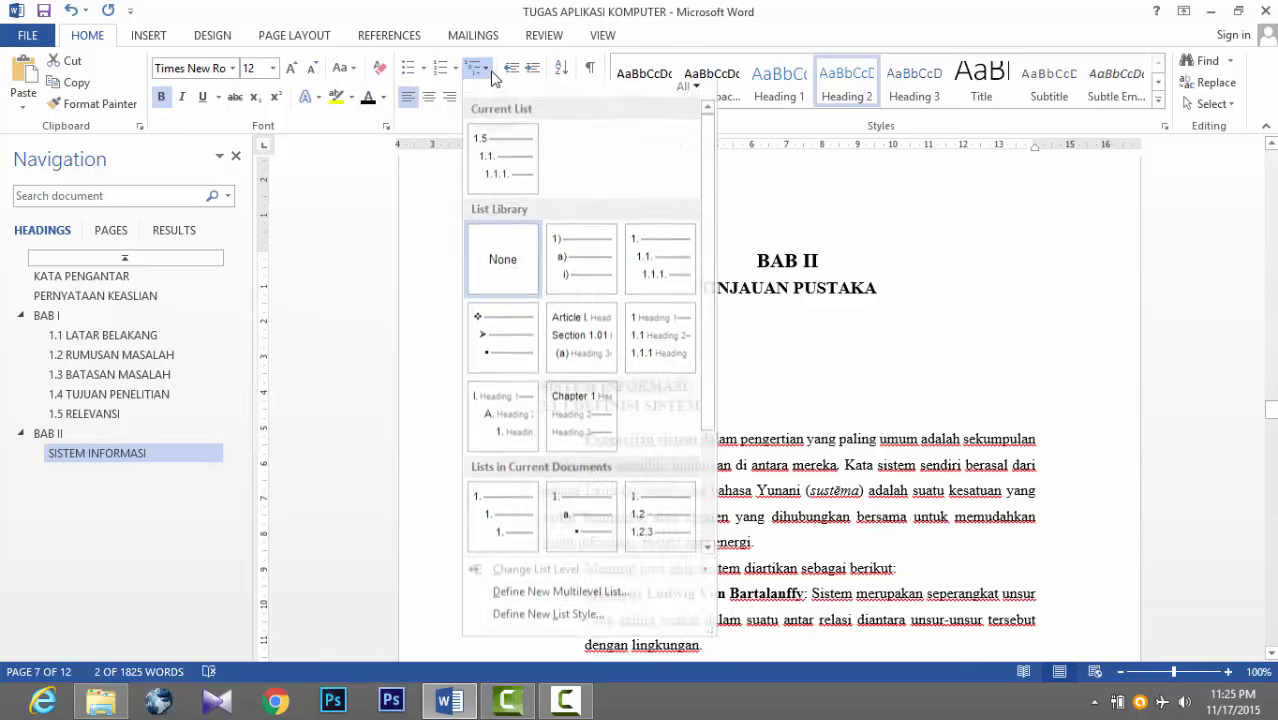
click(672, 282)
Step: Try to number the BAB II title 2.1 with a new multilevel list definition and undo it
click(489, 73)
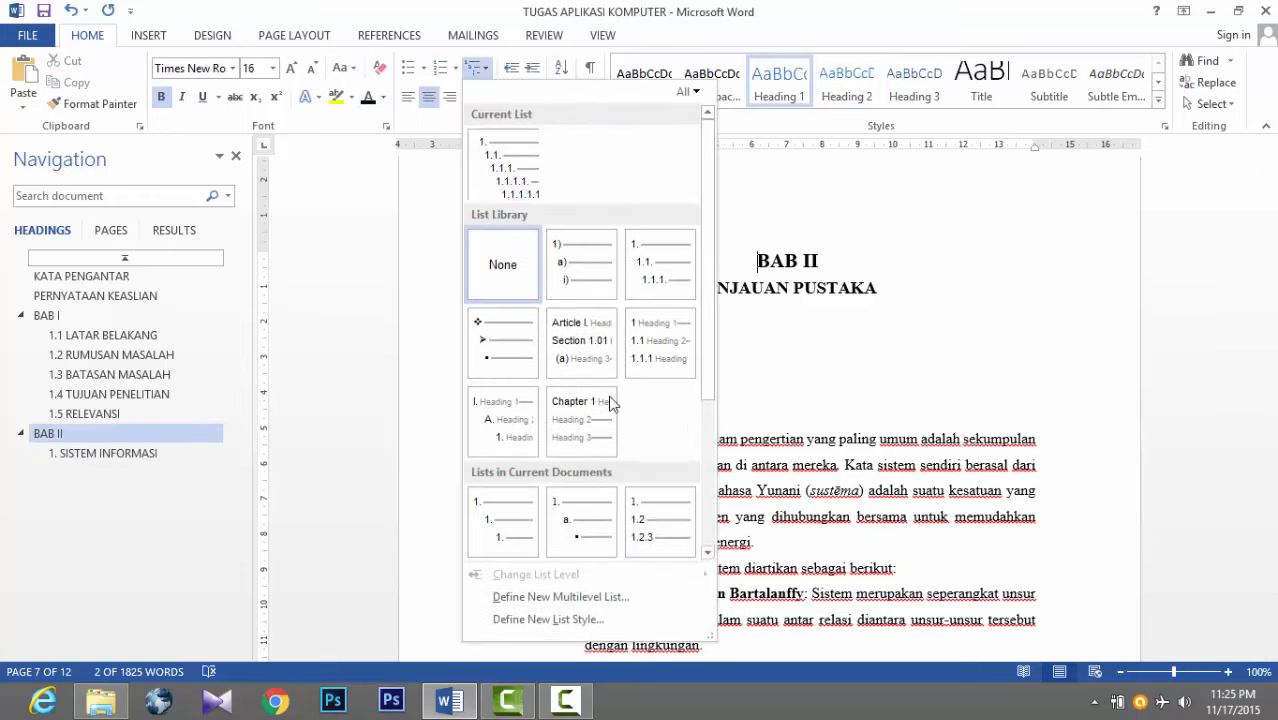
click(598, 592)
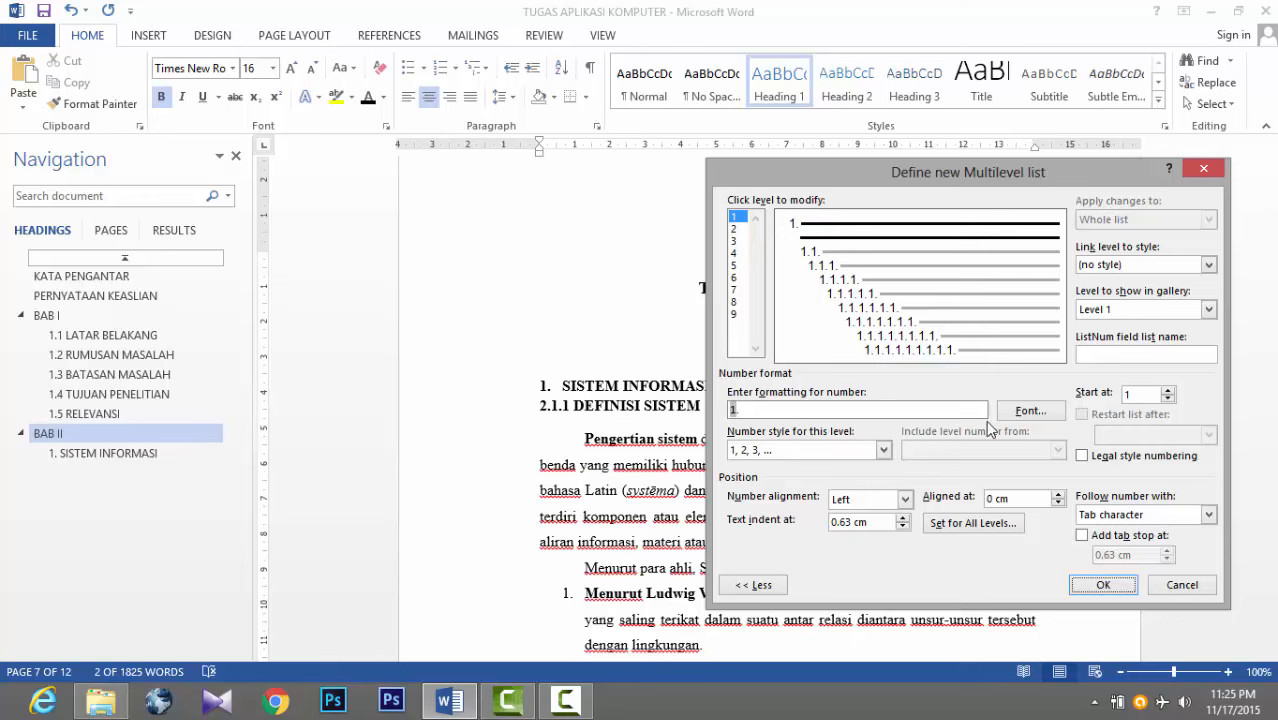
drag(829, 177, 964, 172)
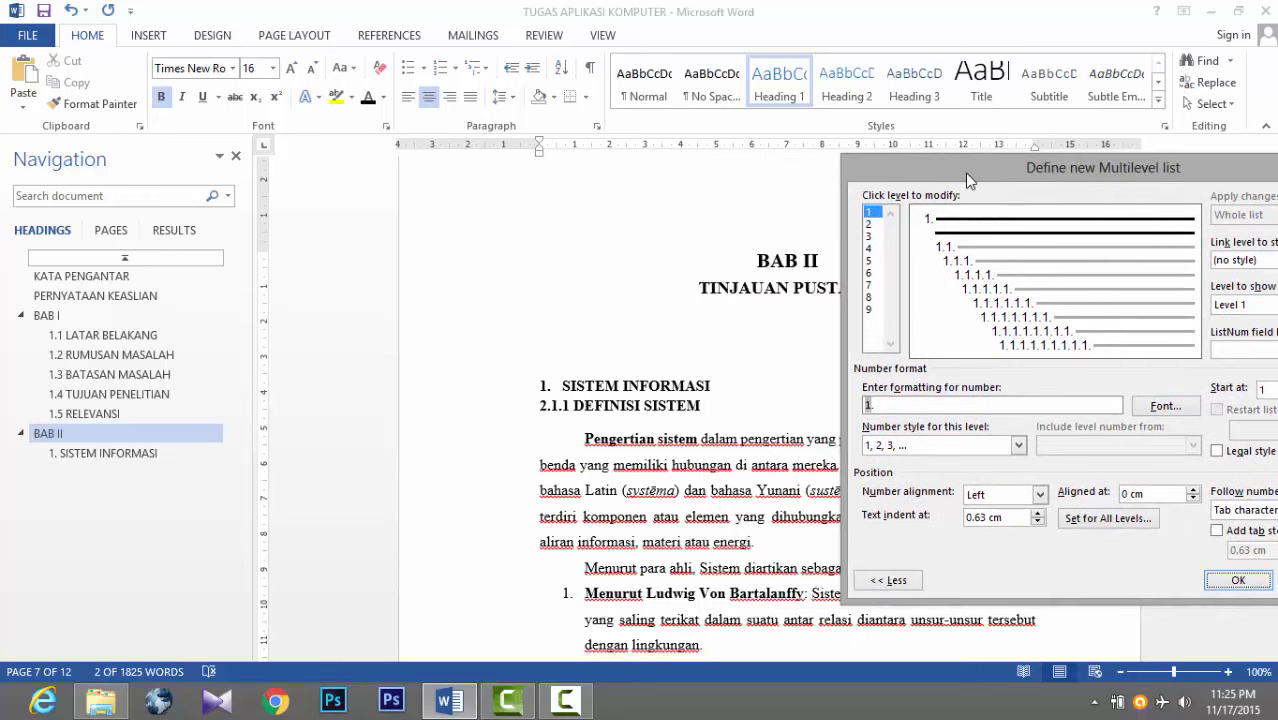
click(884, 407)
drag(980, 182, 790, 160)
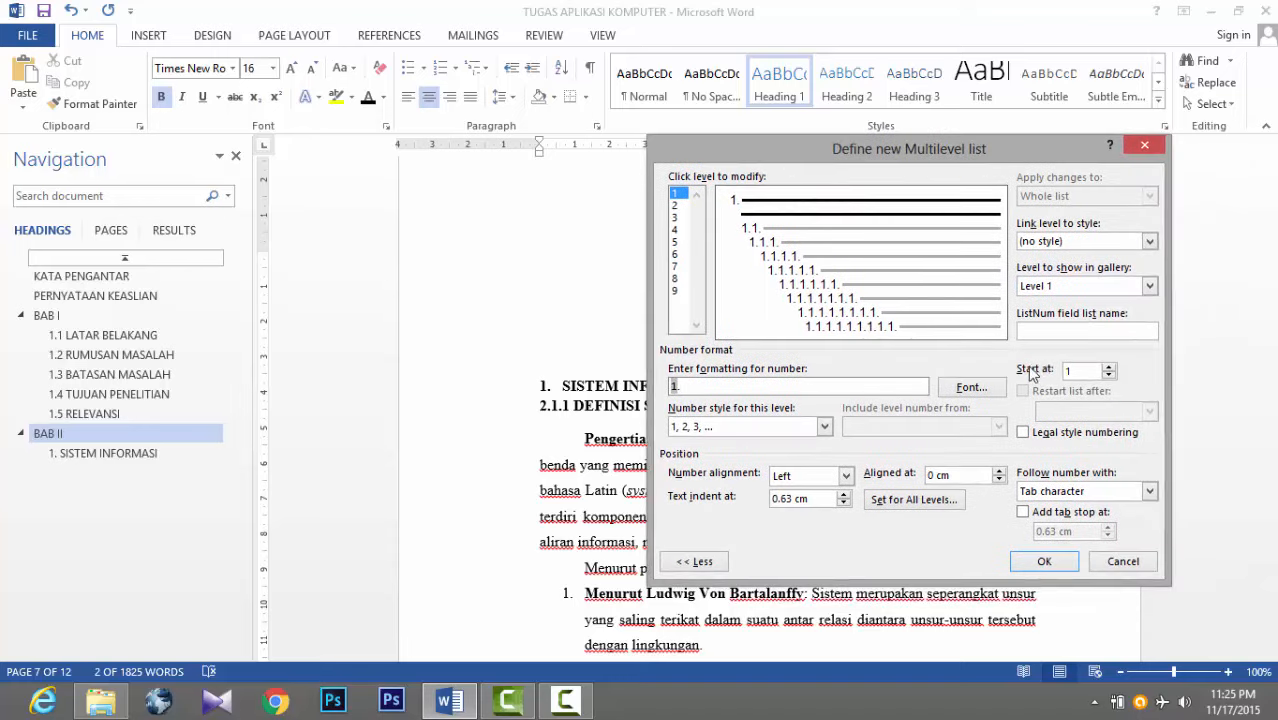
click(1108, 367)
click(1045, 561)
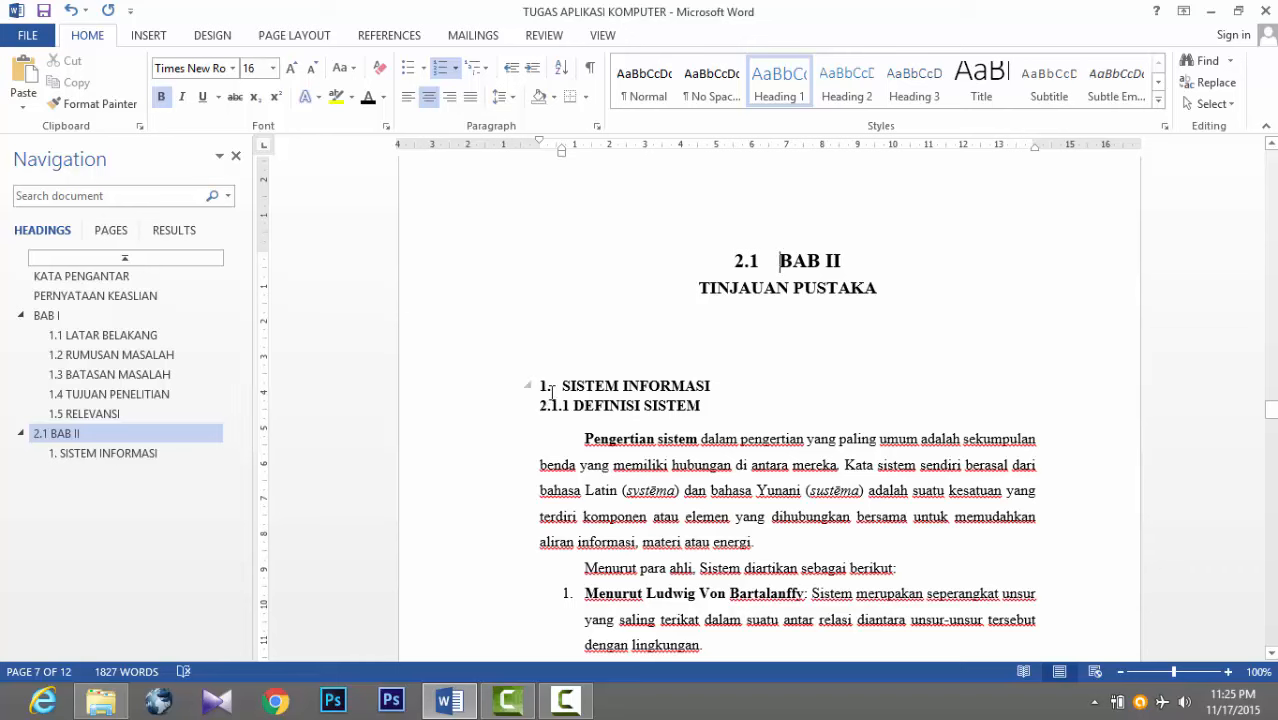
key(ctrl+z)
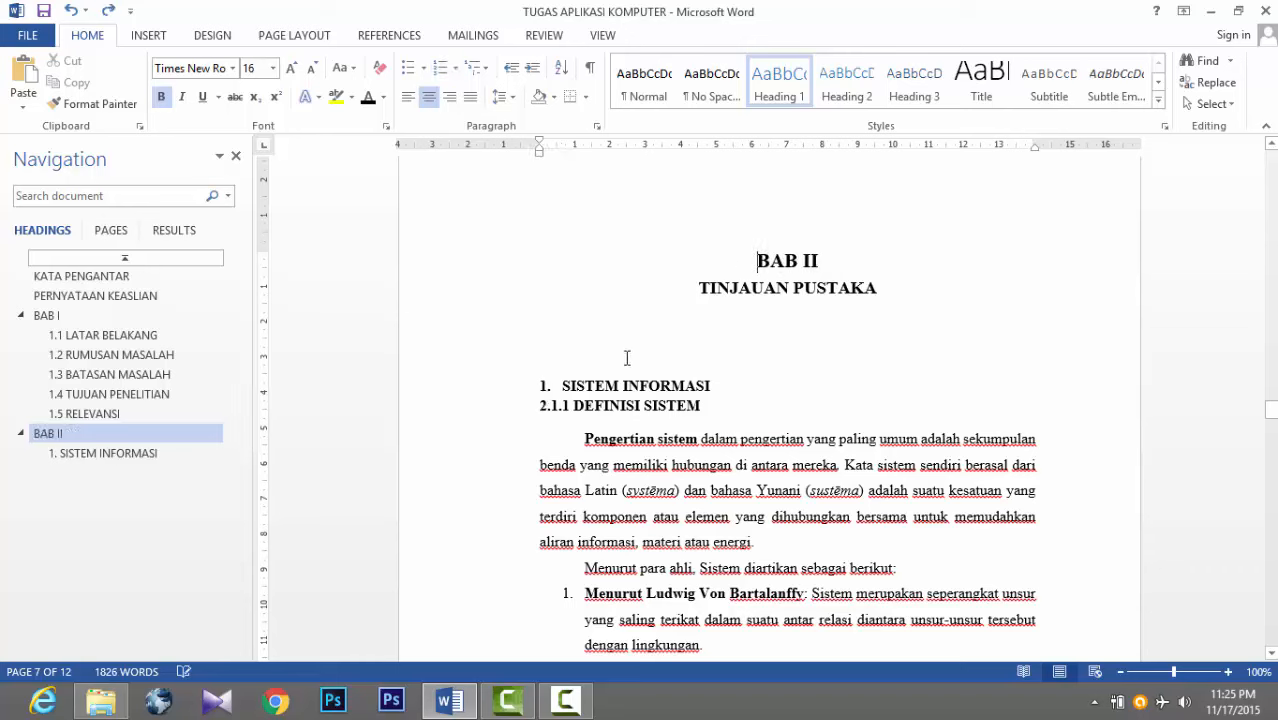
Step: Define a new multilevel list for the SISTEM INFORMASI subheading with level 1 starting at 2 and the number format 2.1
click(488, 388)
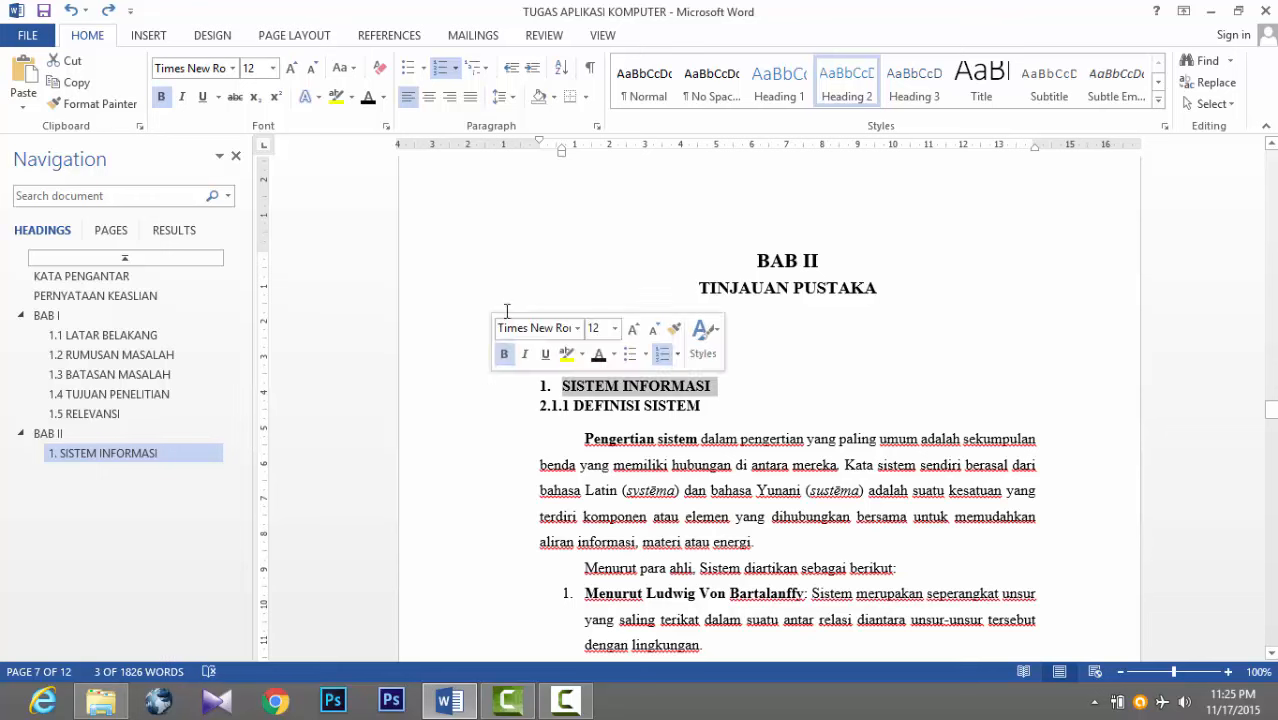
click(475, 67)
click(580, 594)
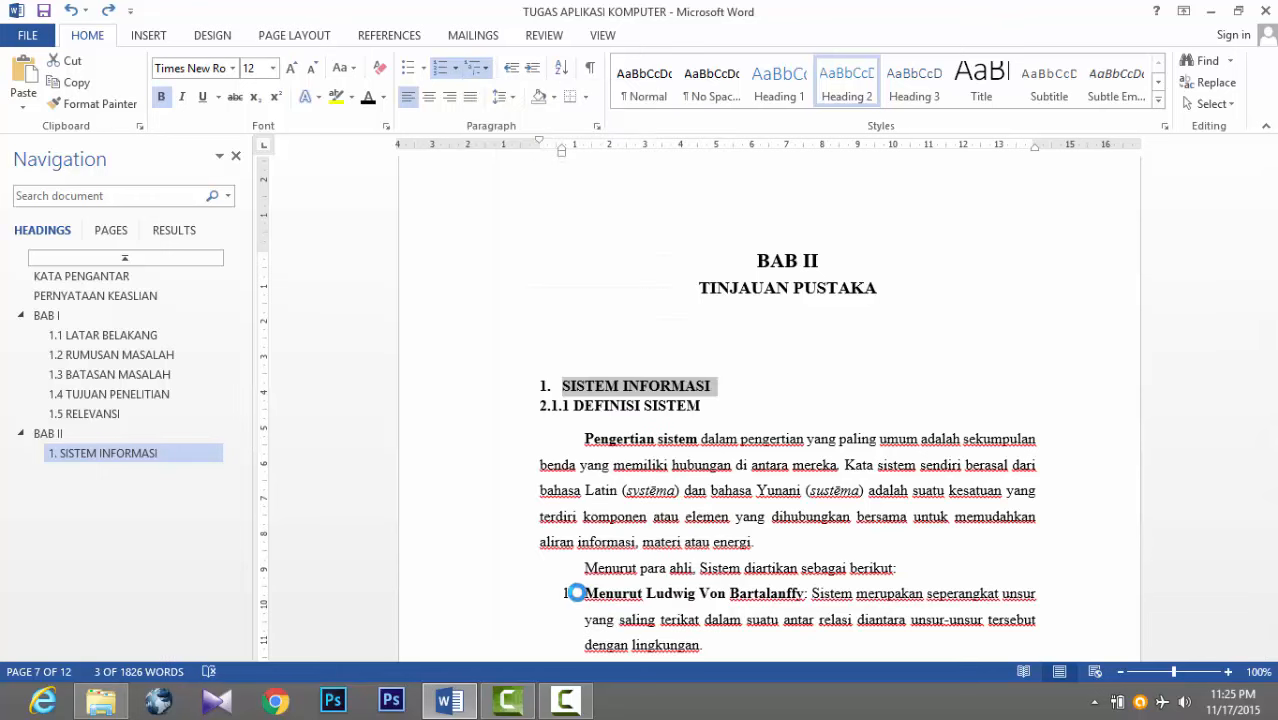
click(675, 384)
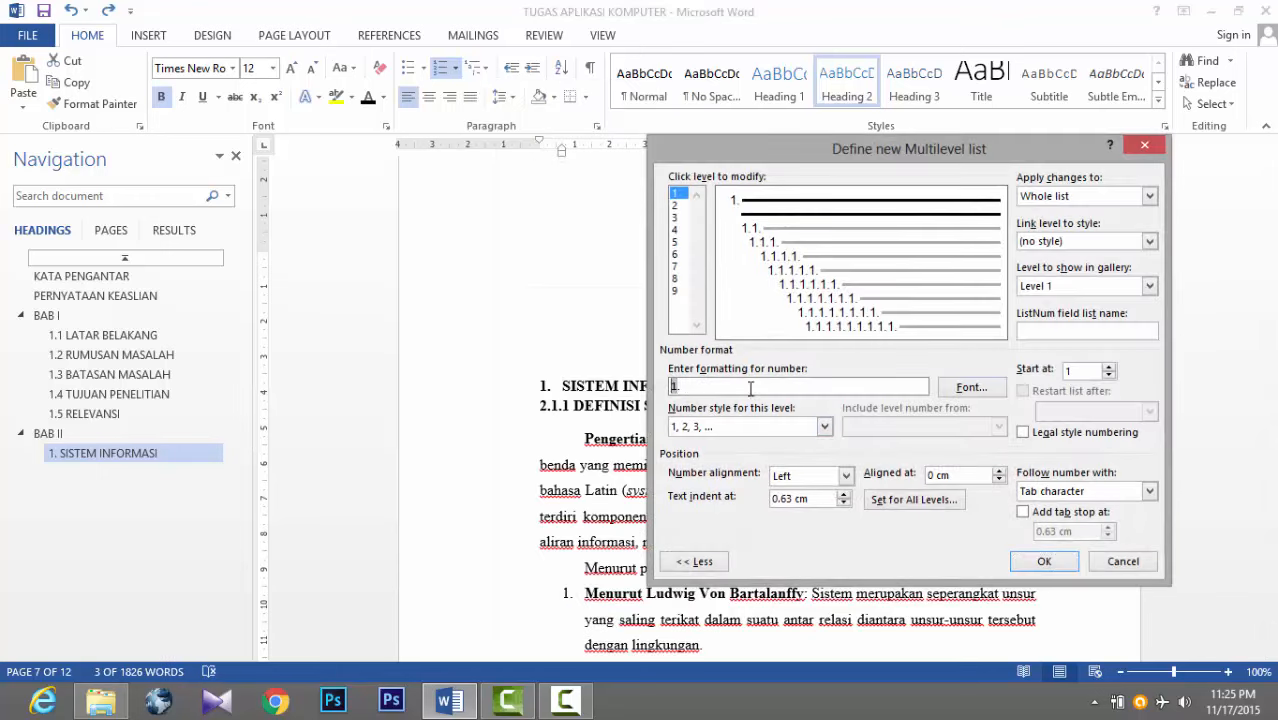
click(1108, 366)
click(1039, 562)
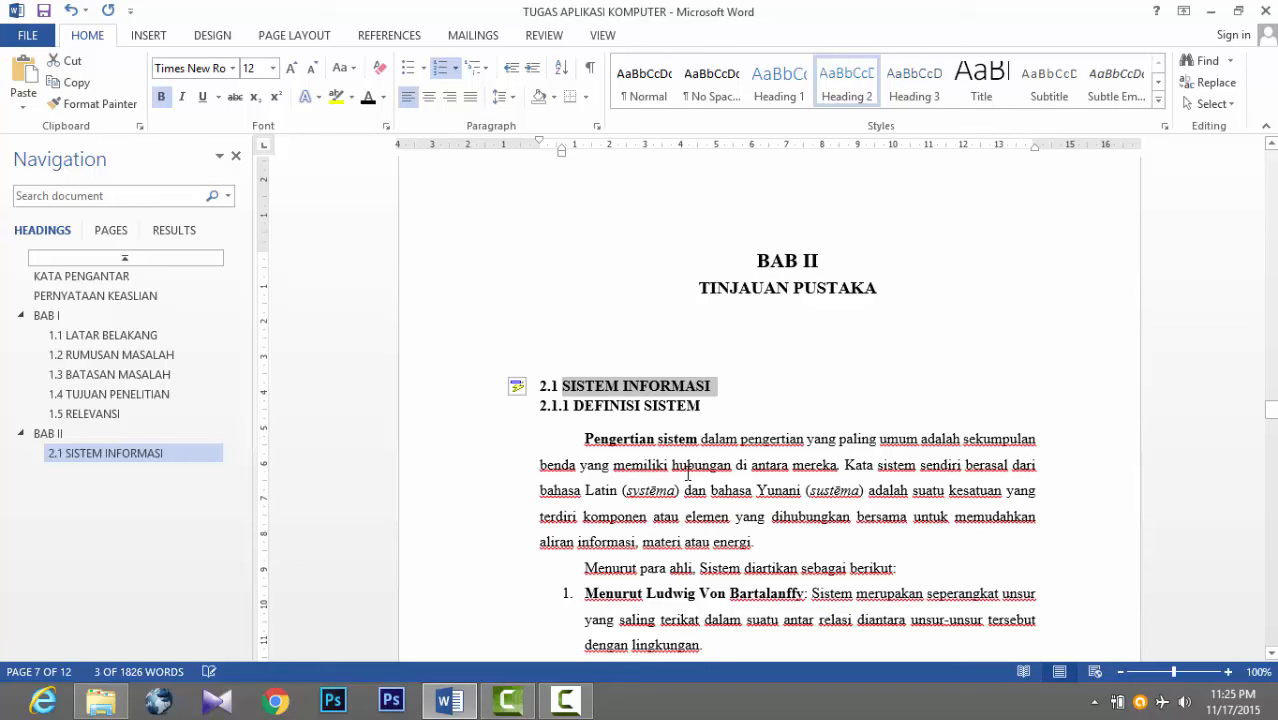
Step: Set the hanging indent of the 2.1 SISTEM INFORMASI subheading to about 1 cm on the ruler
click(629, 391)
click(545, 385)
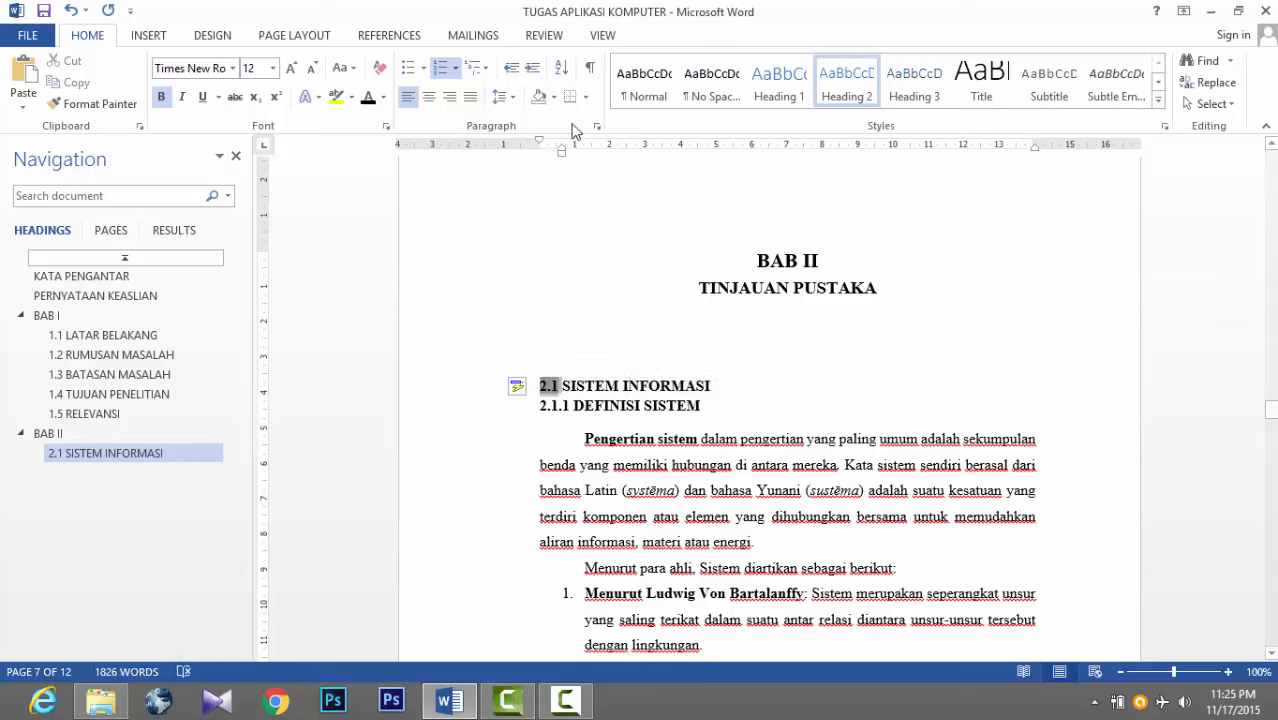
drag(562, 150, 575, 150)
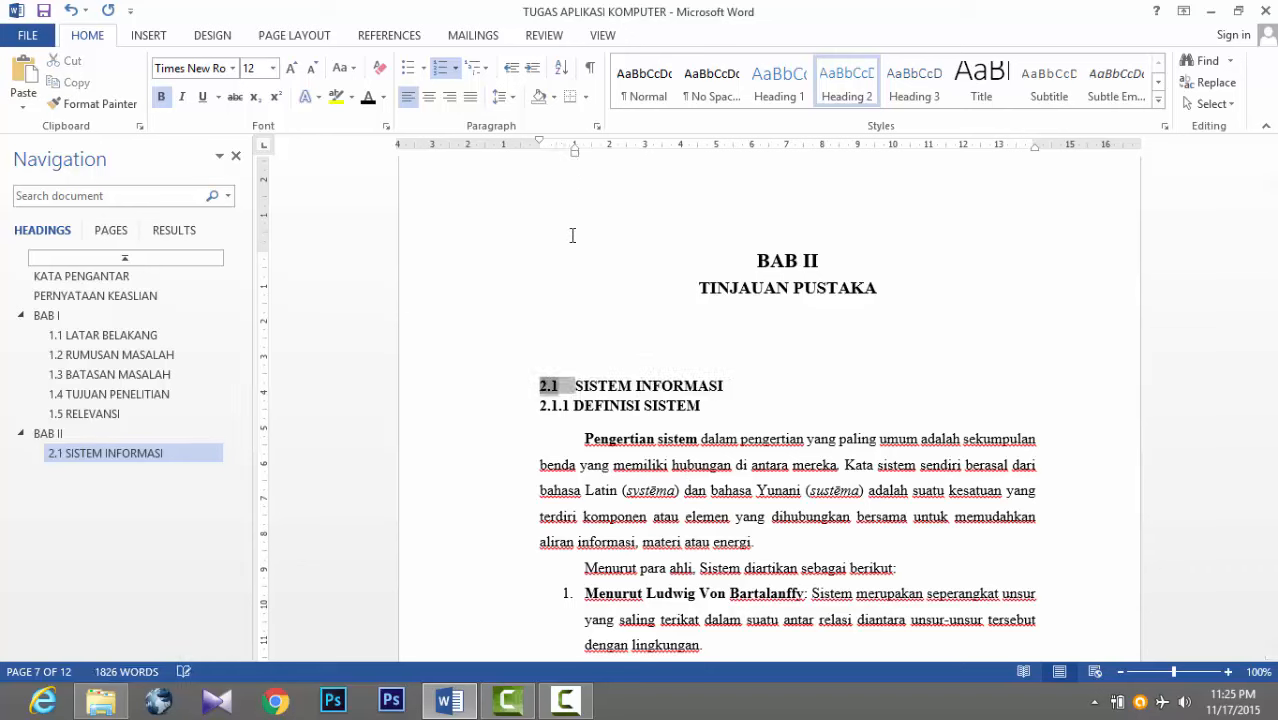
Step: Remove the typed 2.1.1 before DEFINISI SISTEM and apply the Heading 3 style to that subheading
click(548, 406)
click(555, 404)
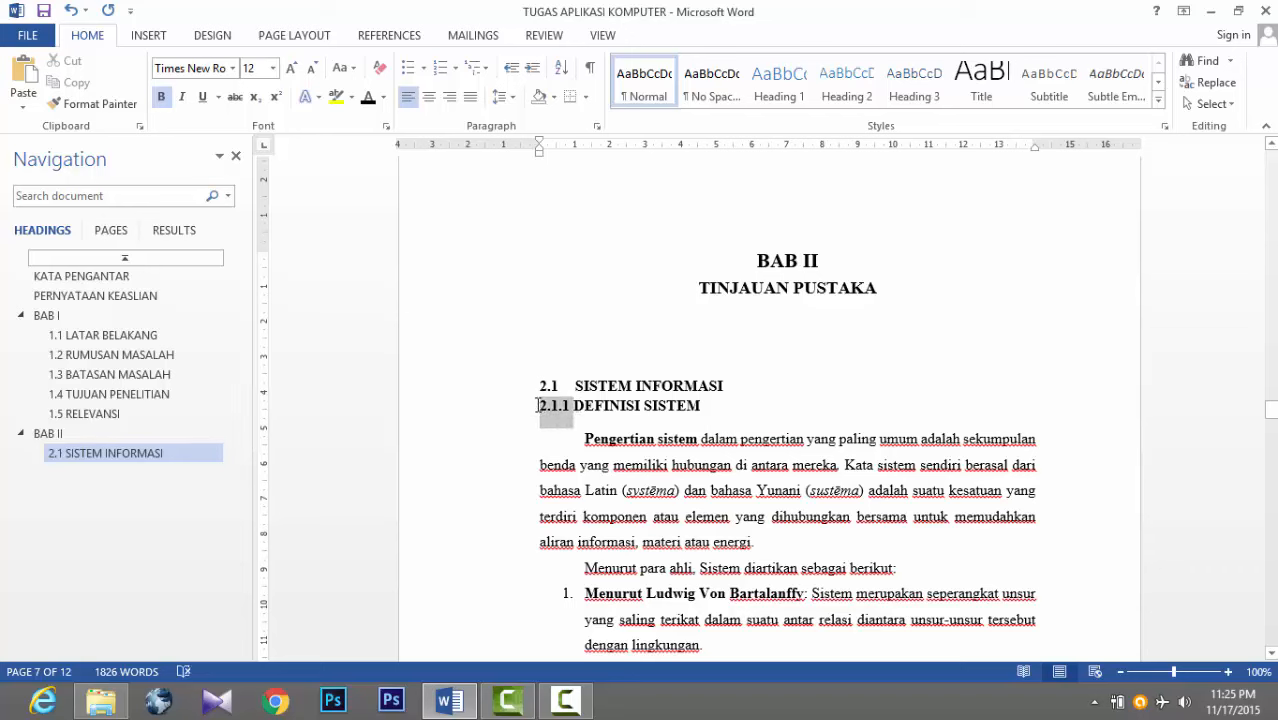
key(BackSpace)
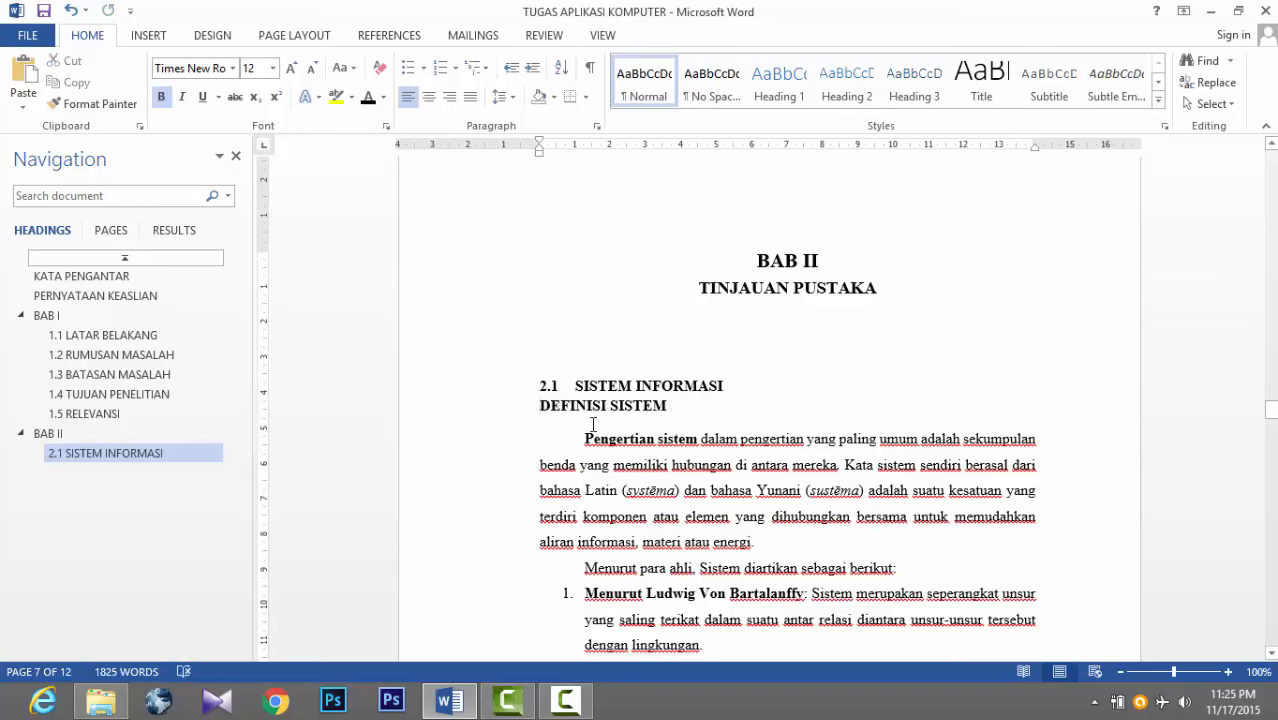
click(480, 413)
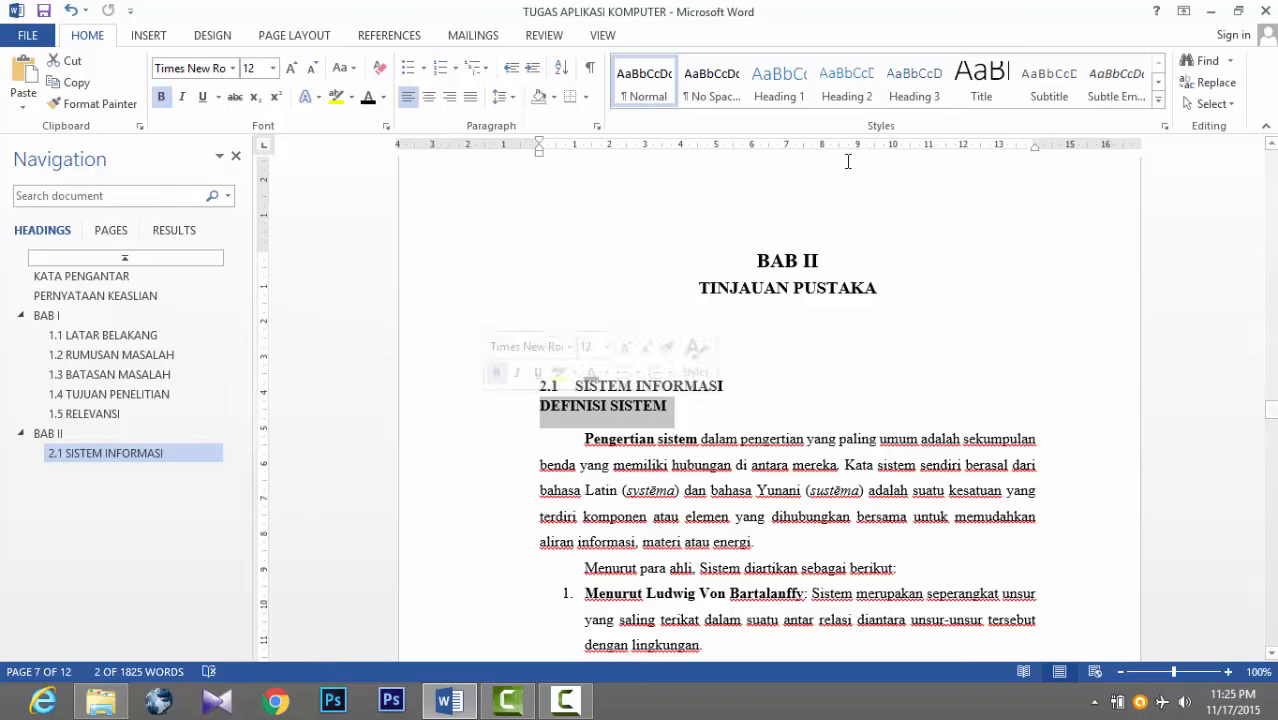
click(916, 85)
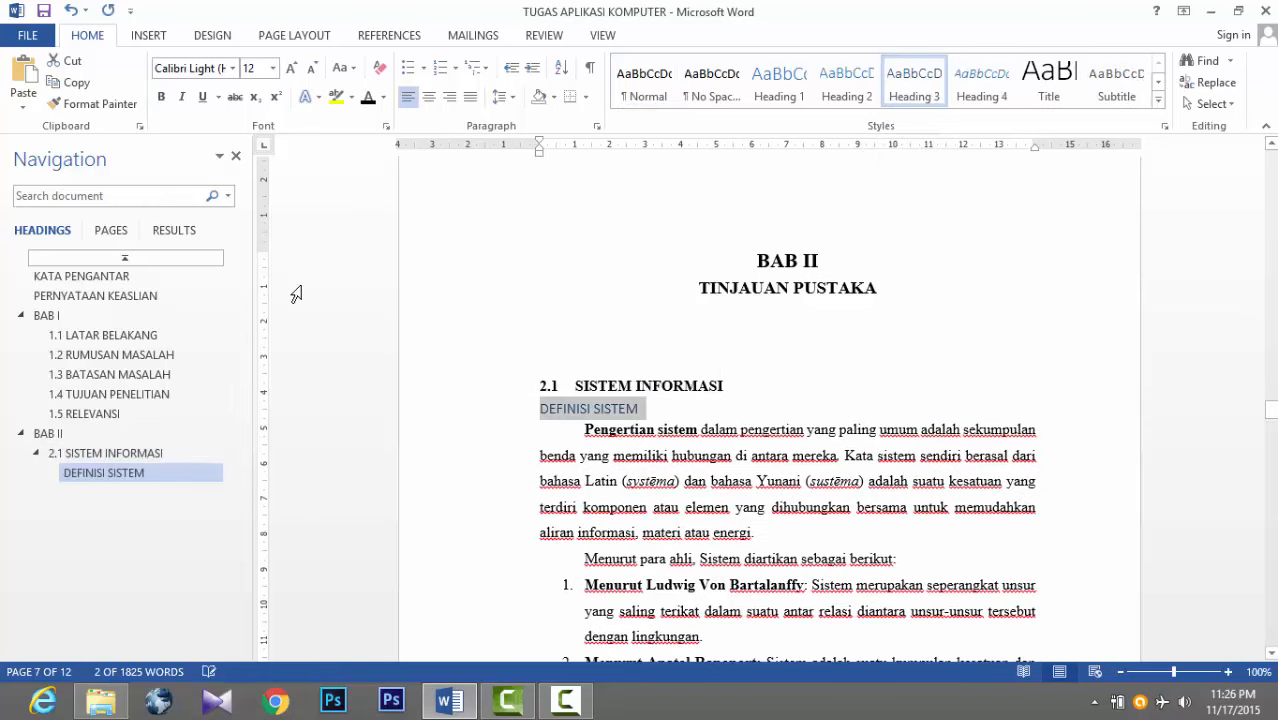
Step: Apply the 1., 1.1., 1.1.1. multilevel numbering to DEFINISI SISTEM and open a new multilevel list definition for it
click(486, 69)
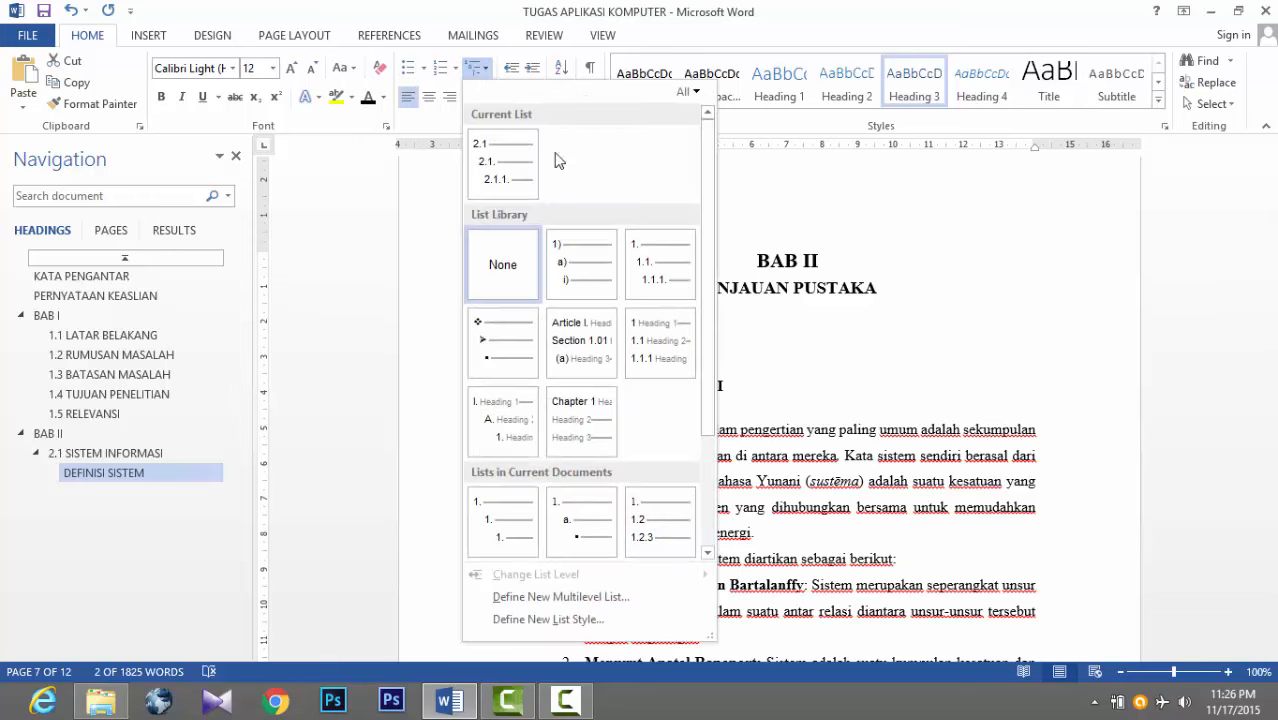
click(678, 282)
click(486, 68)
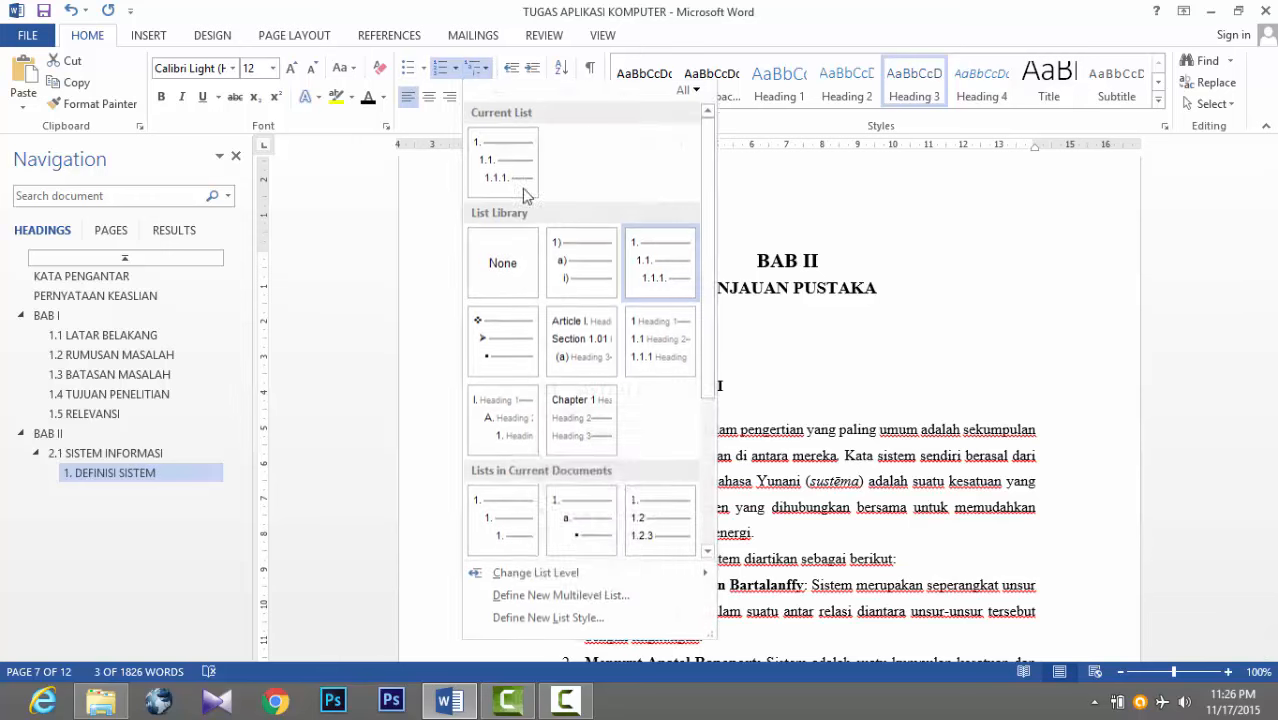
click(540, 598)
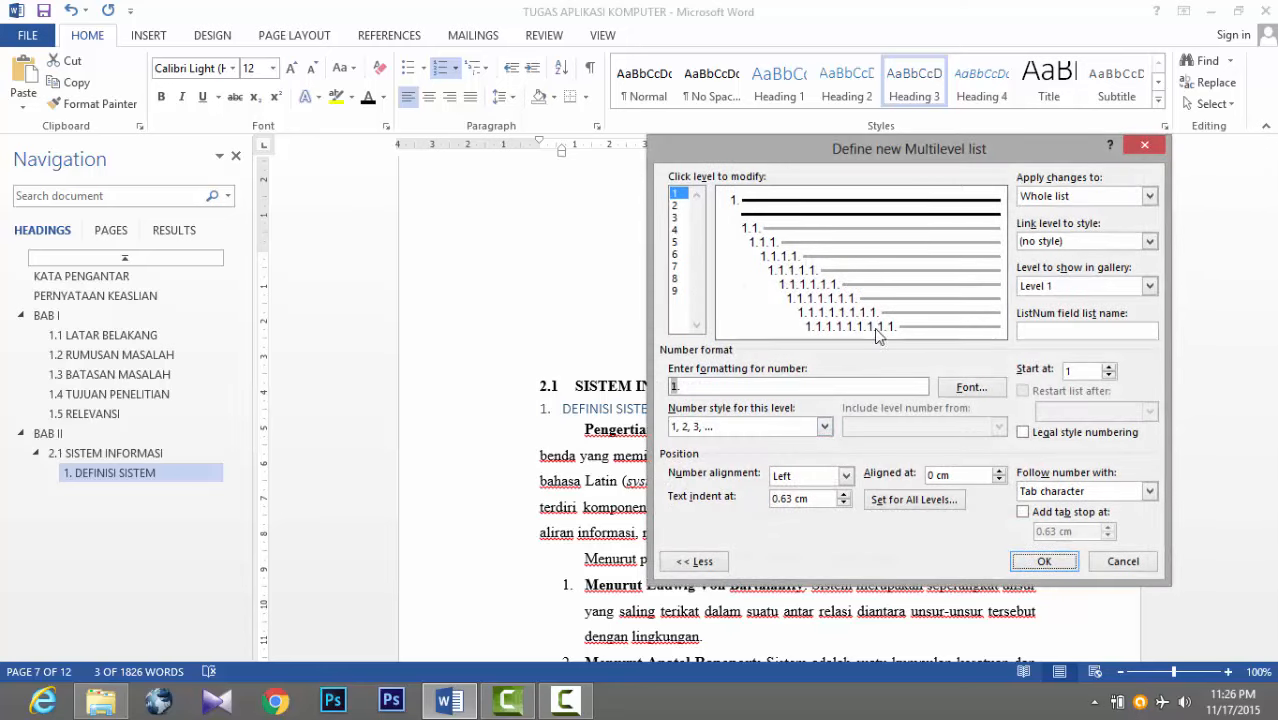
drag(788, 158, 838, 156)
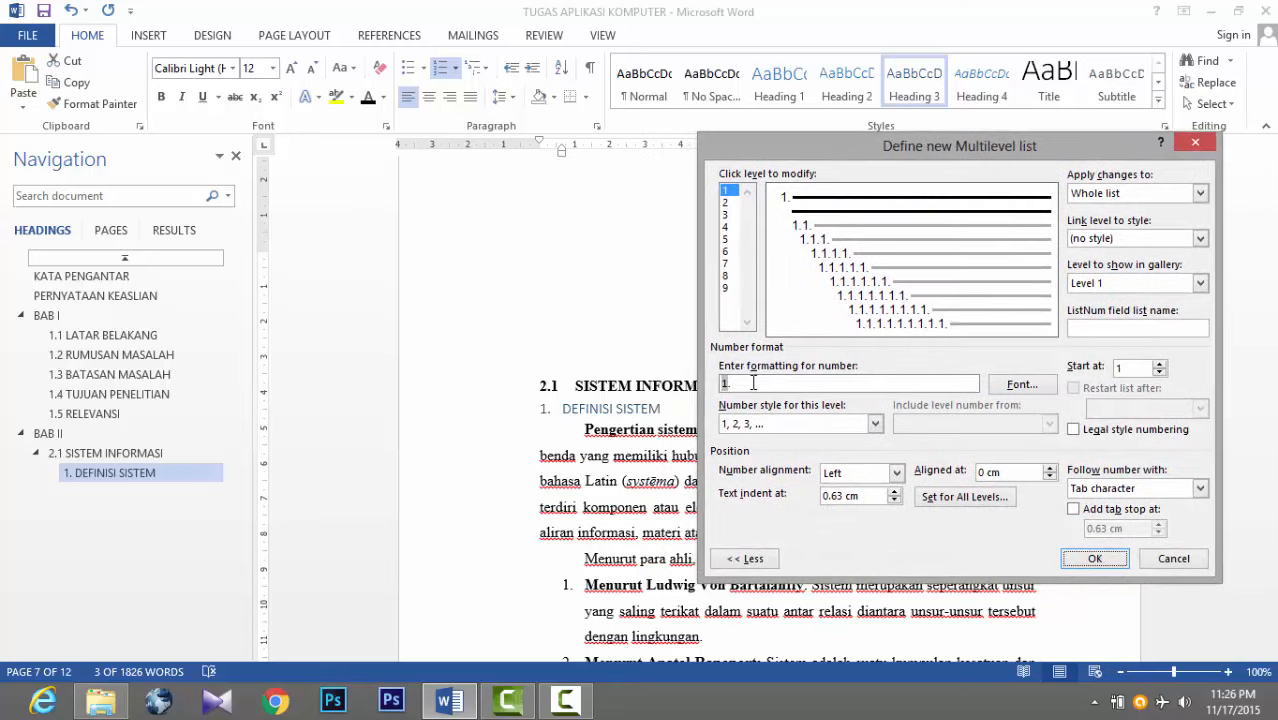
Step: Set the level shown in the gallery to Level 2 and make list levels 2 and 1 both start at 2
click(1113, 281)
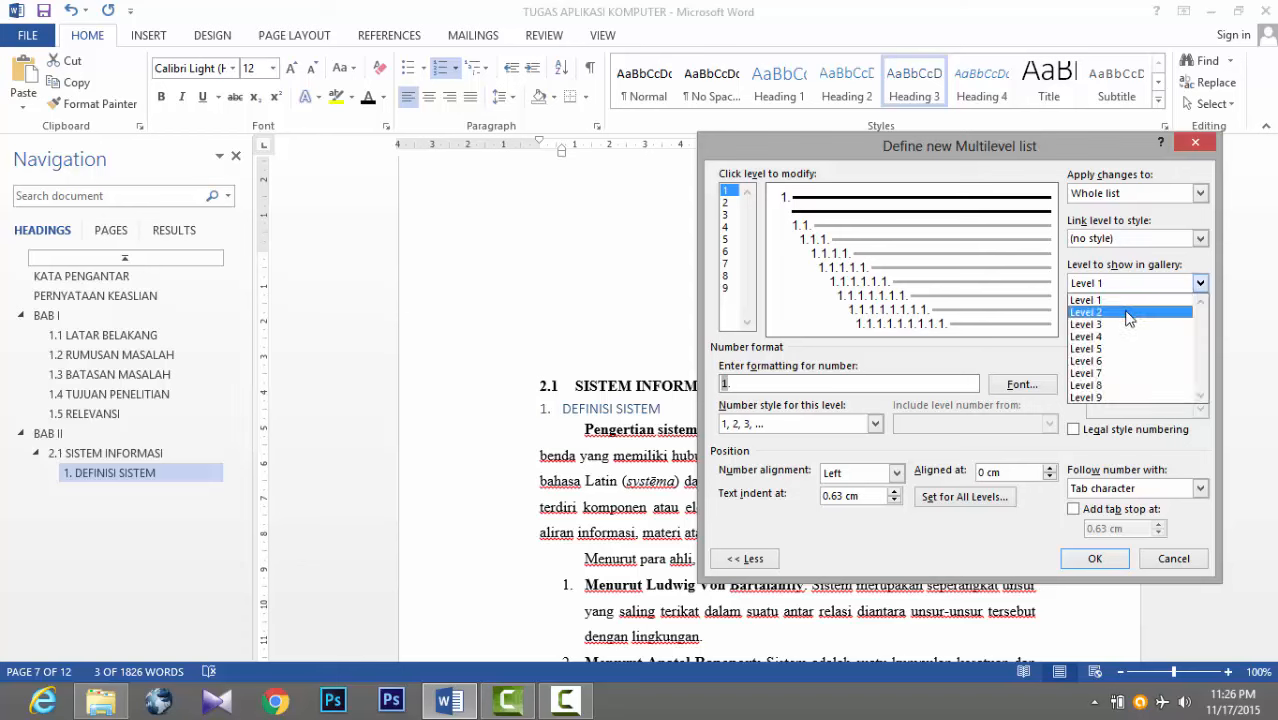
click(1098, 309)
click(806, 228)
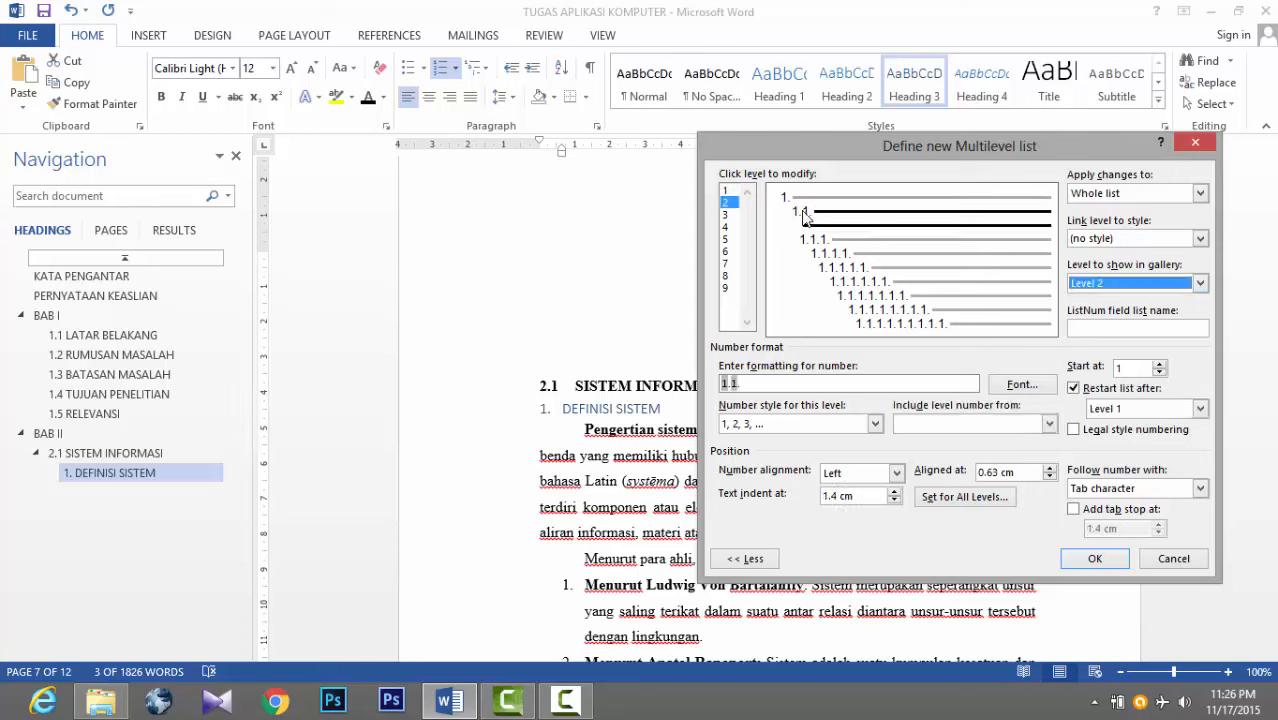
click(727, 383)
click(1160, 367)
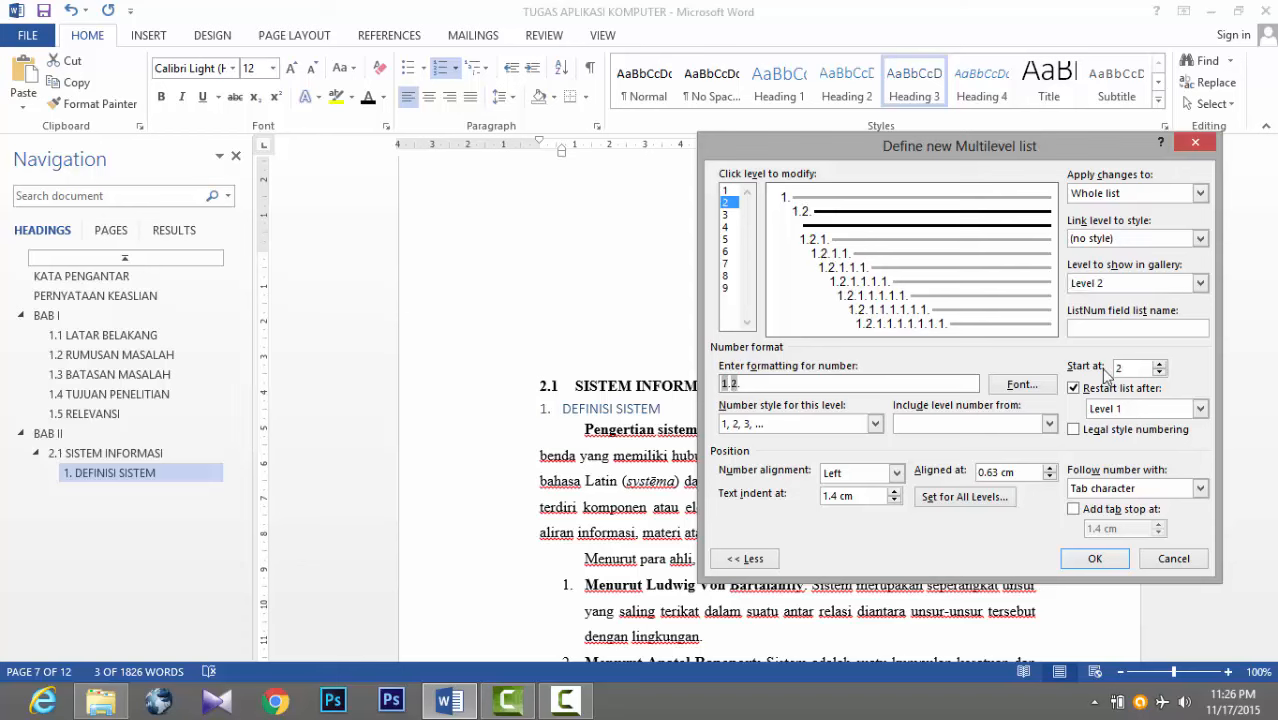
click(797, 206)
click(1160, 364)
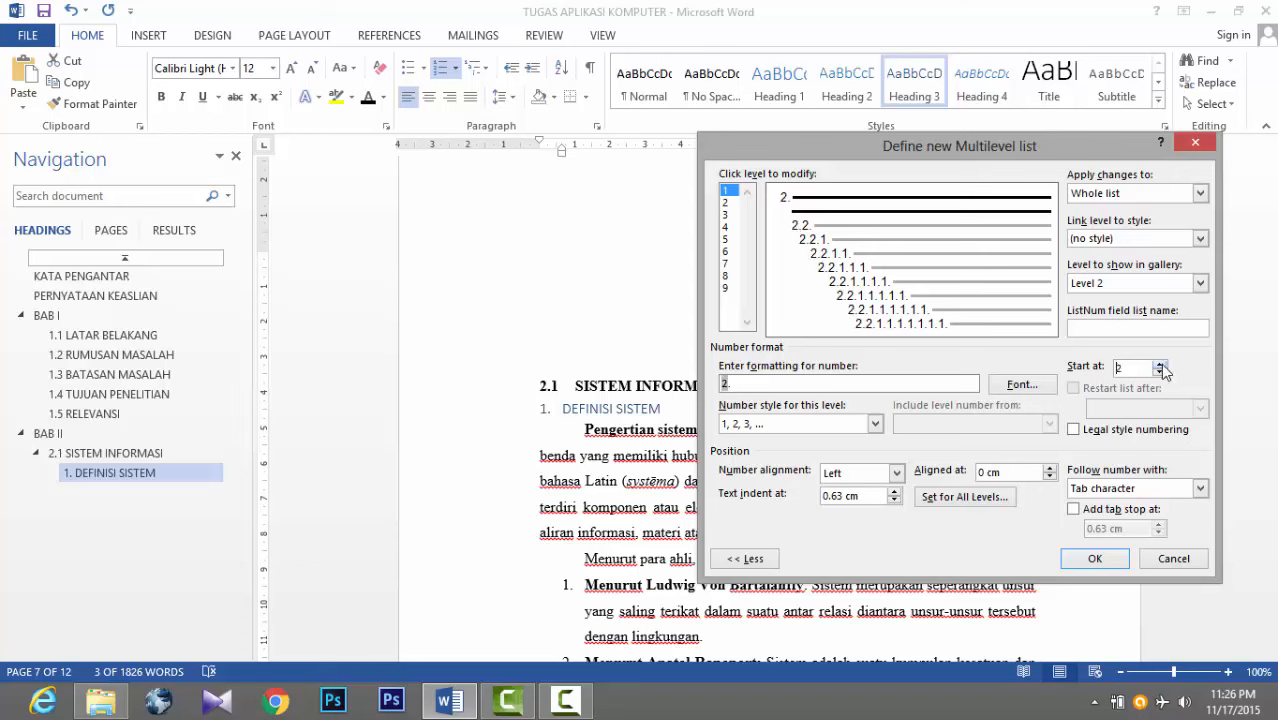
Step: Make list level 2 start at 1, change its number format to 2.1.1 and confirm the definition for DEFINISI SISTEM
click(1112, 289)
click(1120, 313)
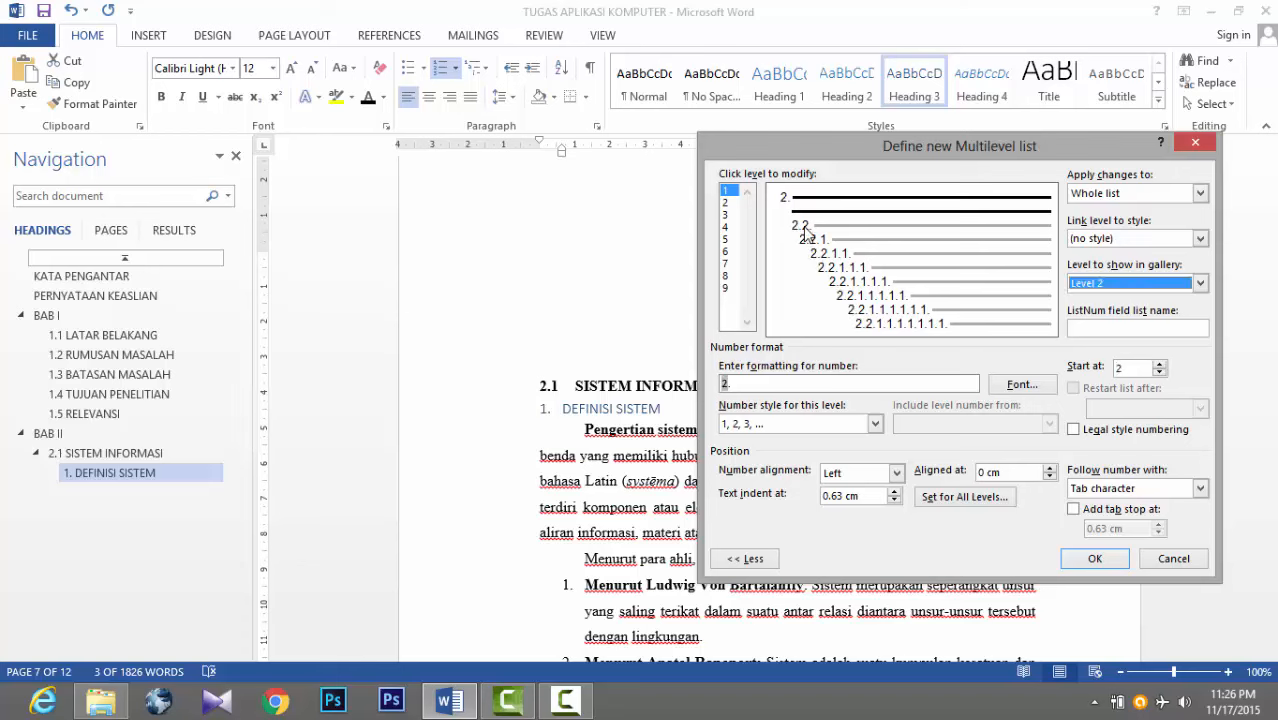
click(805, 228)
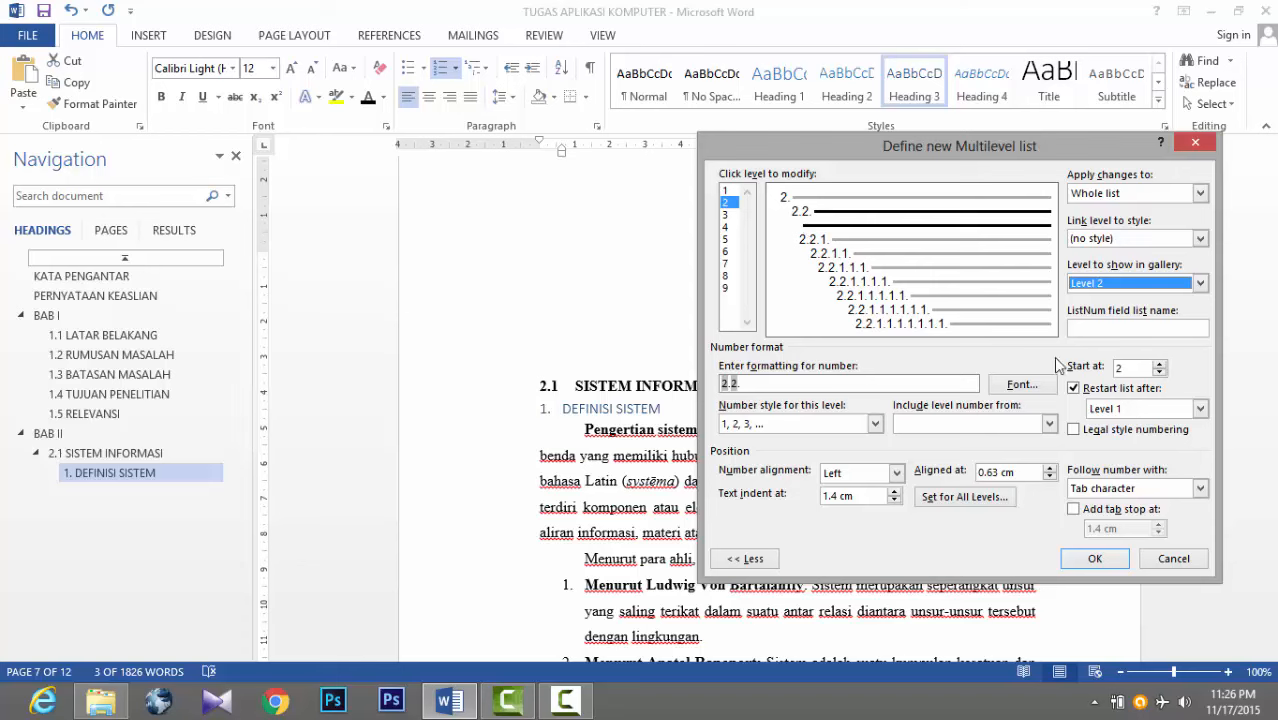
click(1159, 372)
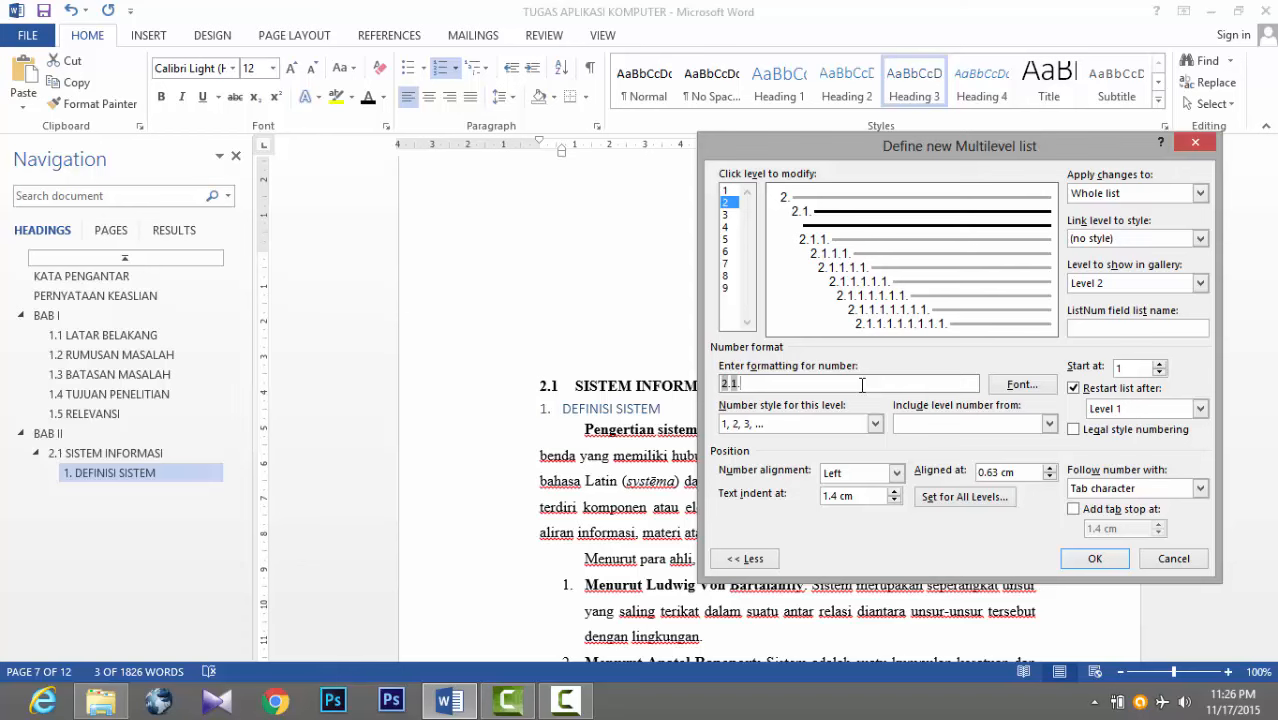
click(1095, 558)
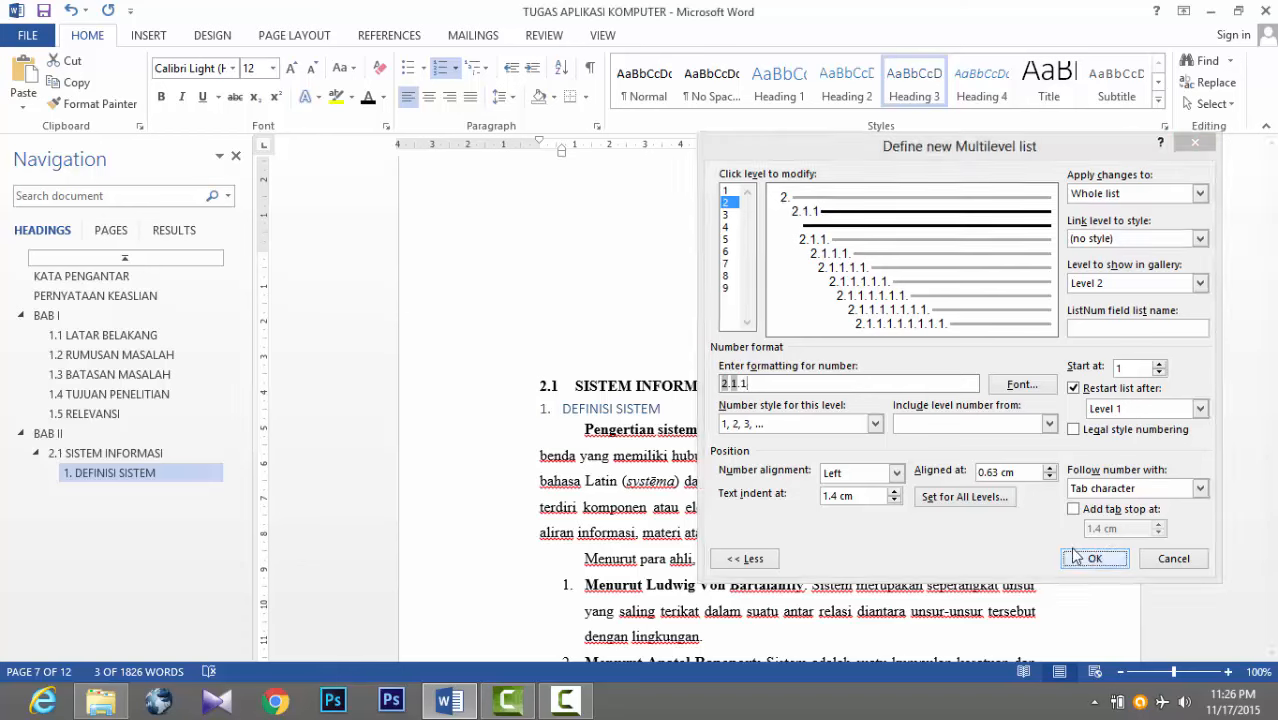
Step: Format the DEFINISI SISTEM subheading as bold black Times New Roman
click(232, 68)
click(286, 185)
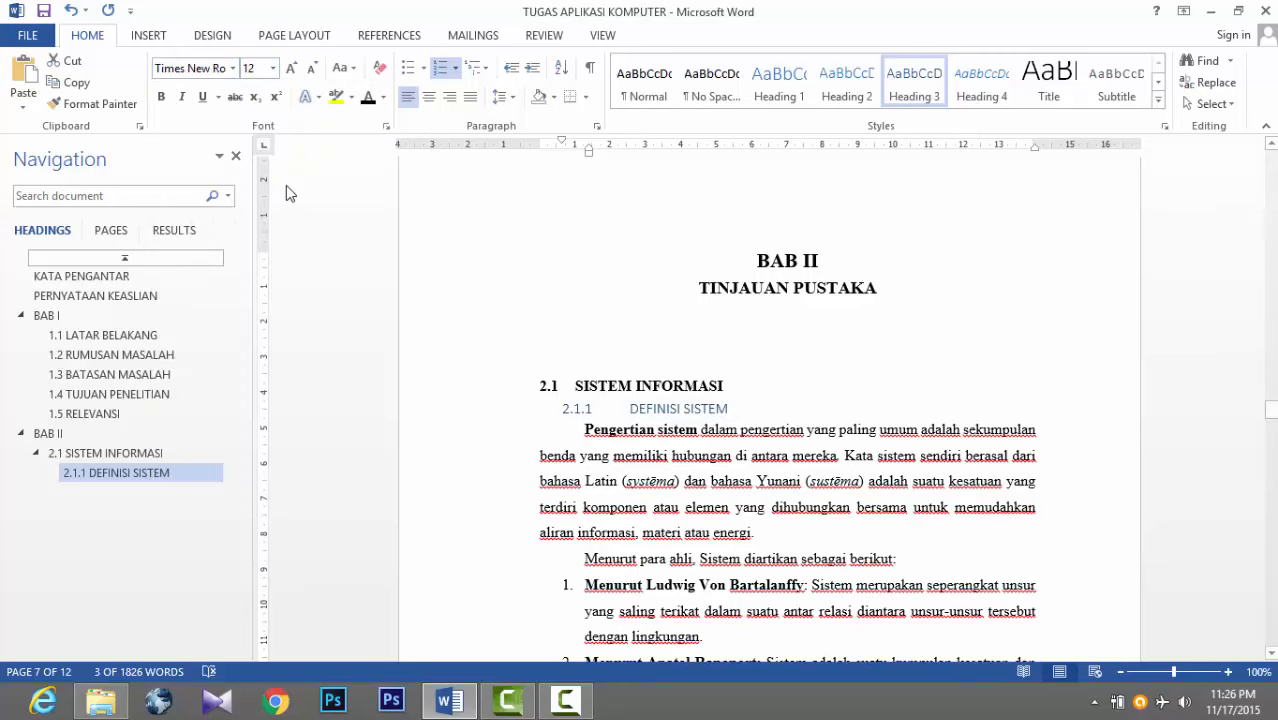
click(159, 97)
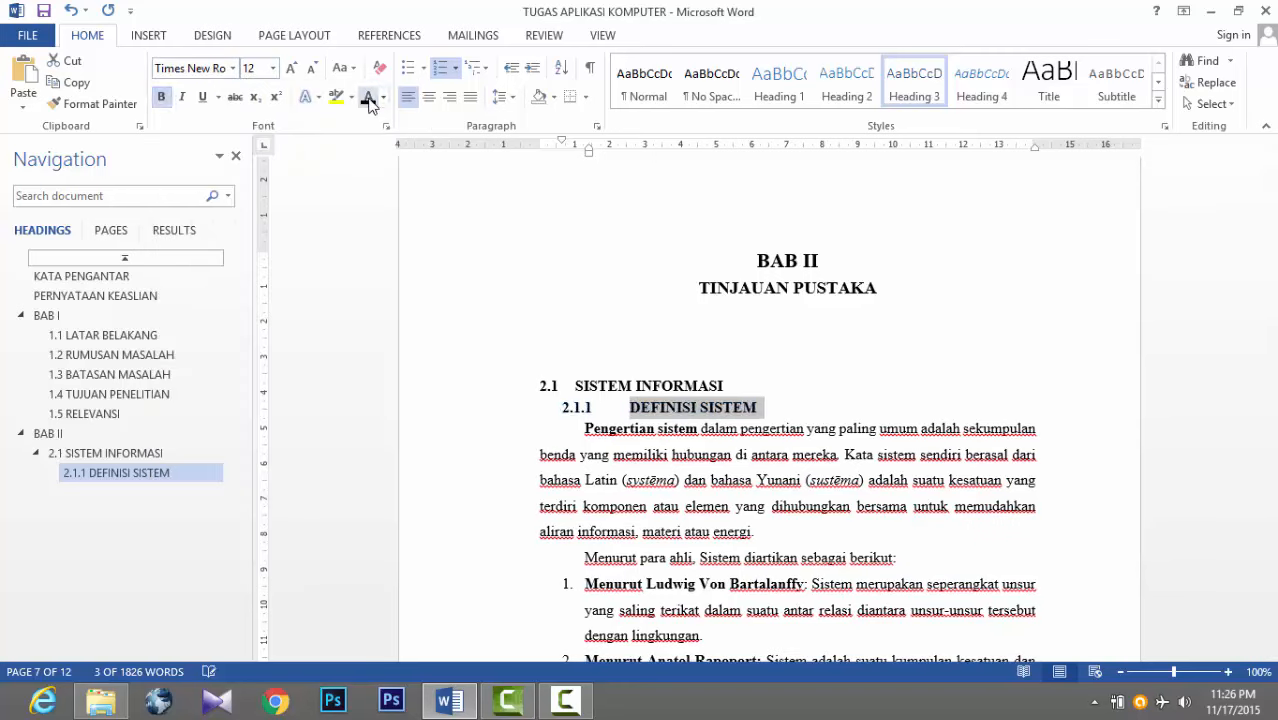
click(788, 370)
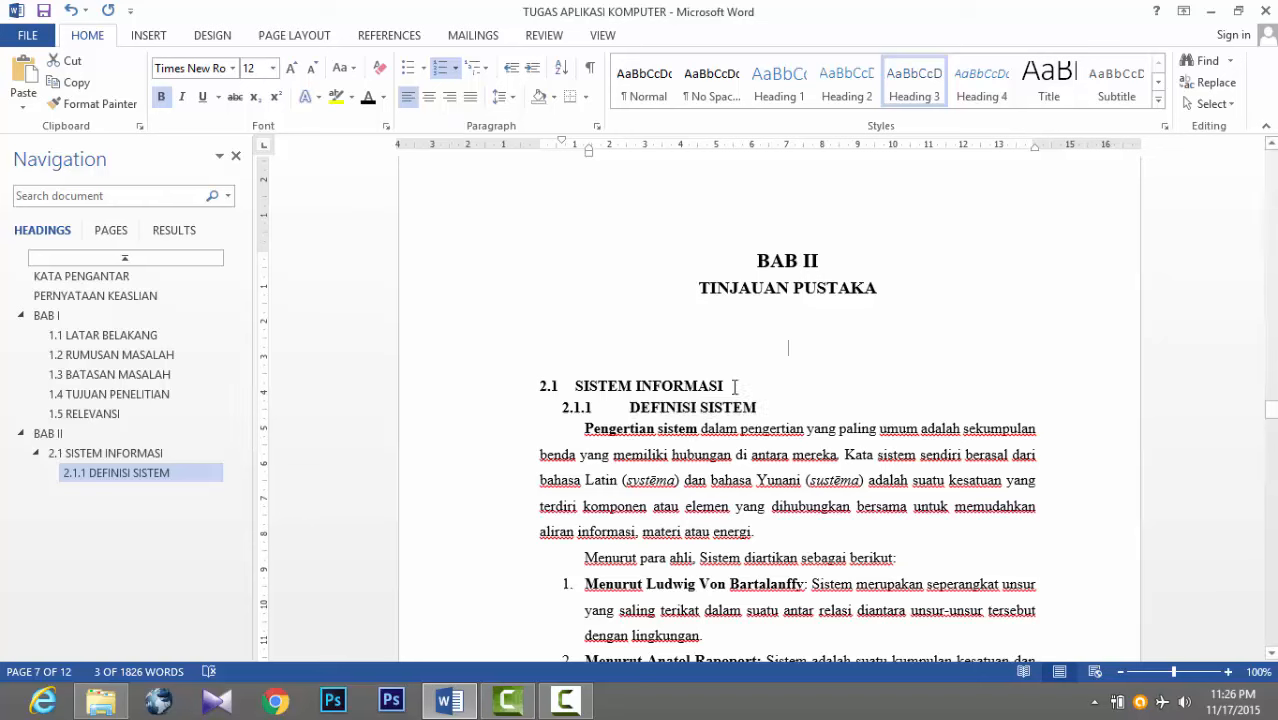
Step: Move the first-line indent of the 2.1.1 DEFINISI SISTEM subheading back to the page's left margin at 0 cm
click(569, 407)
click(567, 407)
click(567, 407)
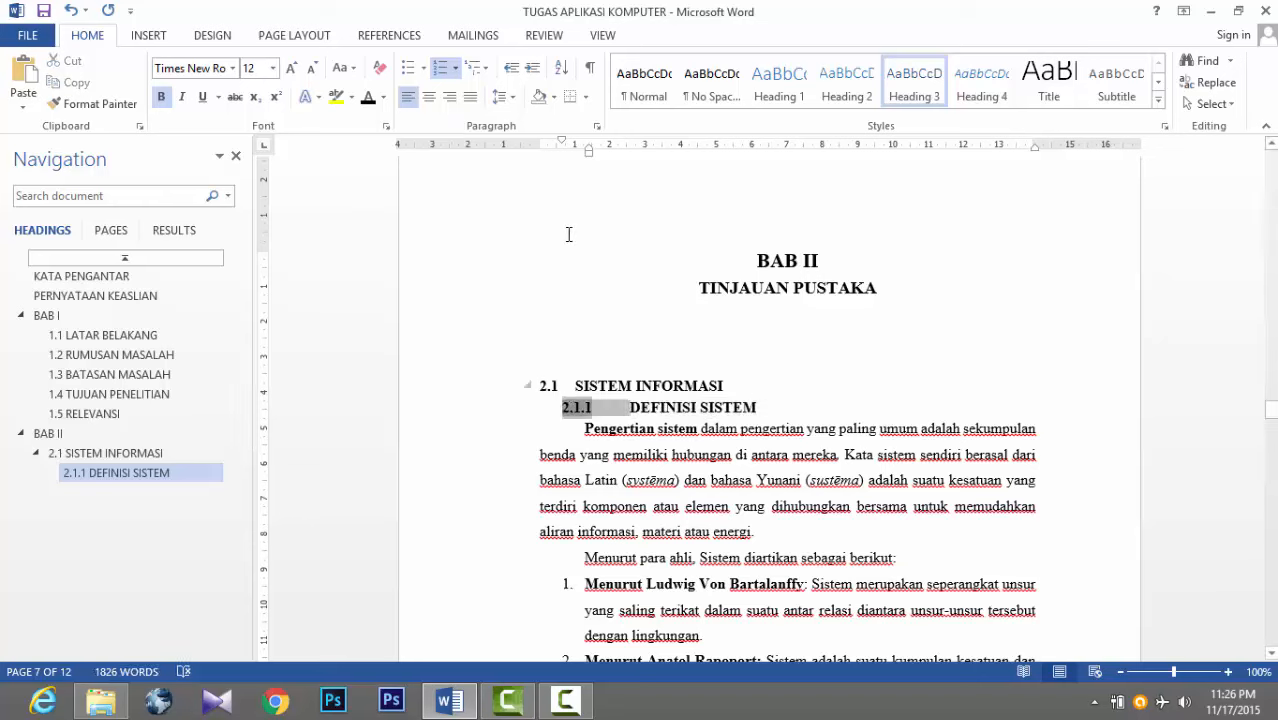
drag(561, 141, 543, 143)
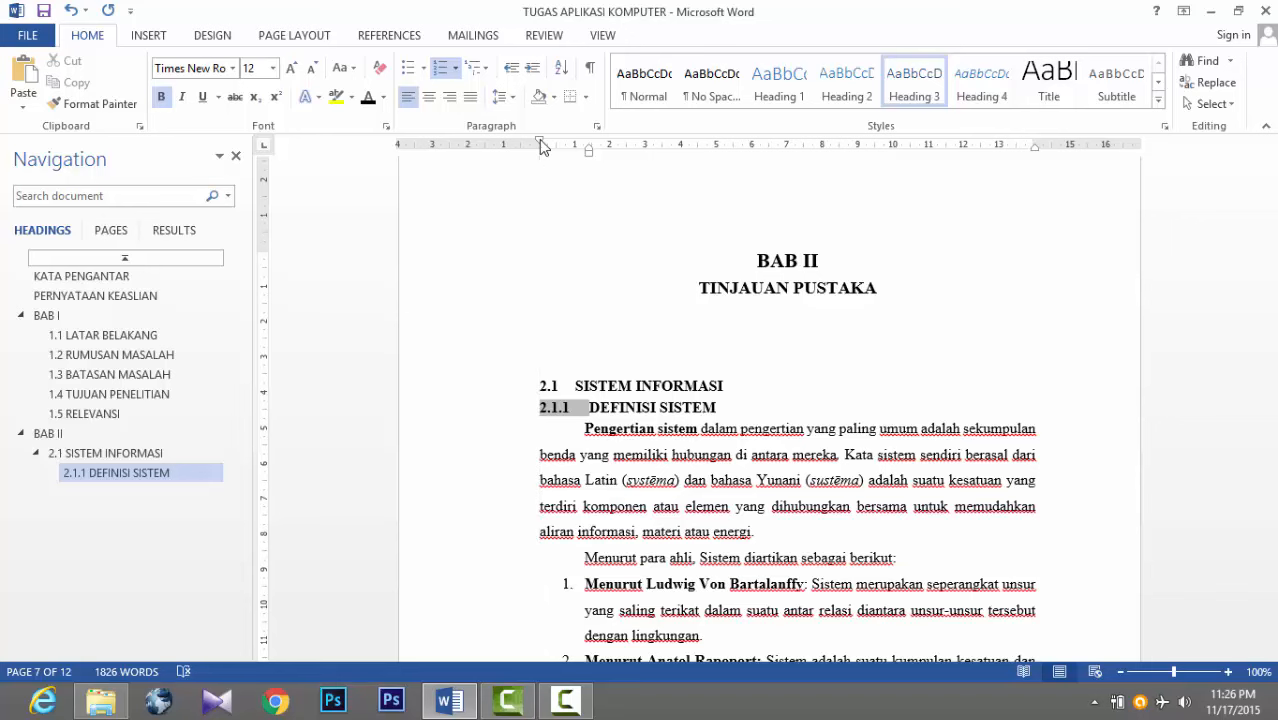
click(788, 369)
scroll(588, 395, down, 2)
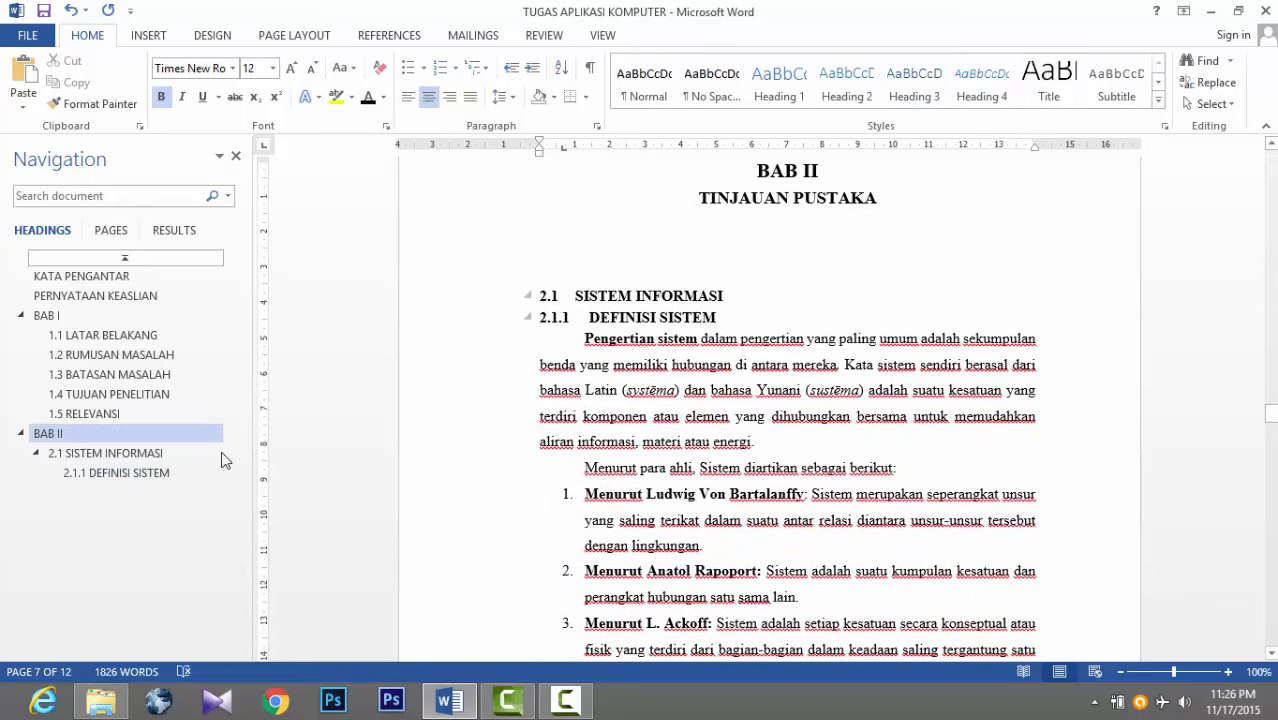
Step: Delete the manually written 2.1.2 number before DEFINISI INFORMASI and apply the Heading 3 style to that subheading
click(614, 322)
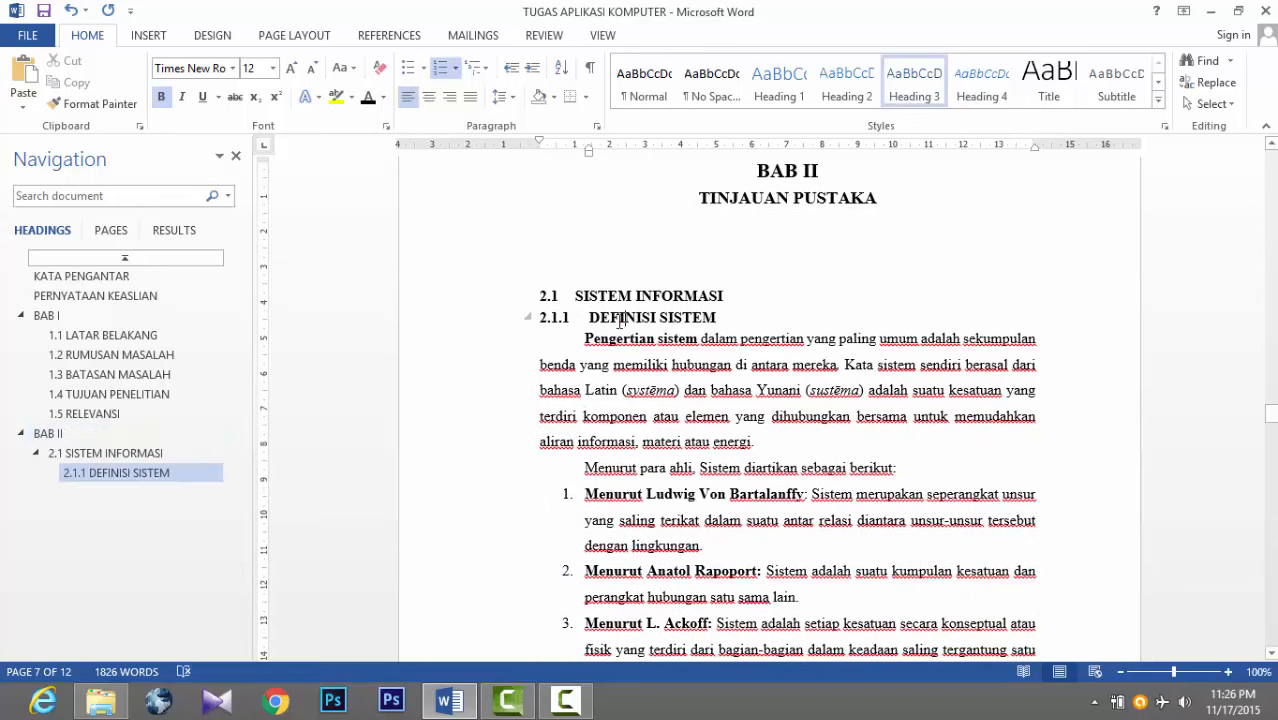
scroll(600, 345, down, 6)
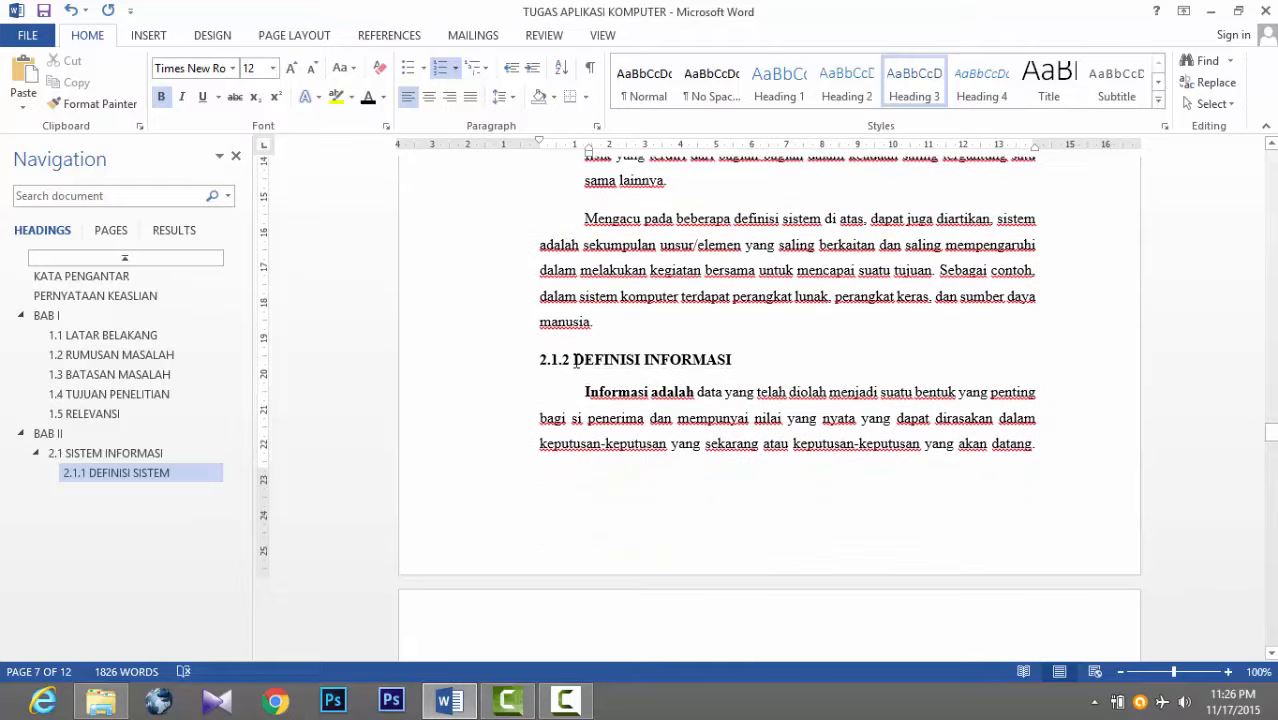
drag(575, 361, 541, 359)
click(541, 359)
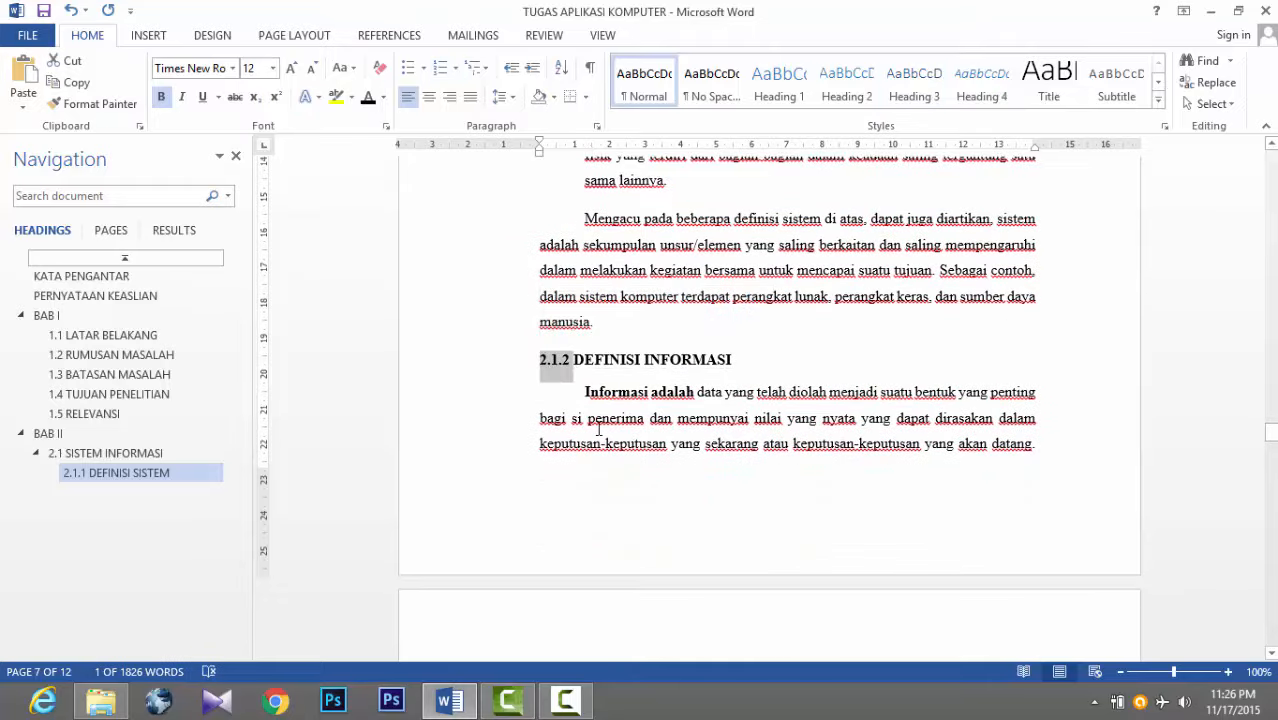
key(Delete)
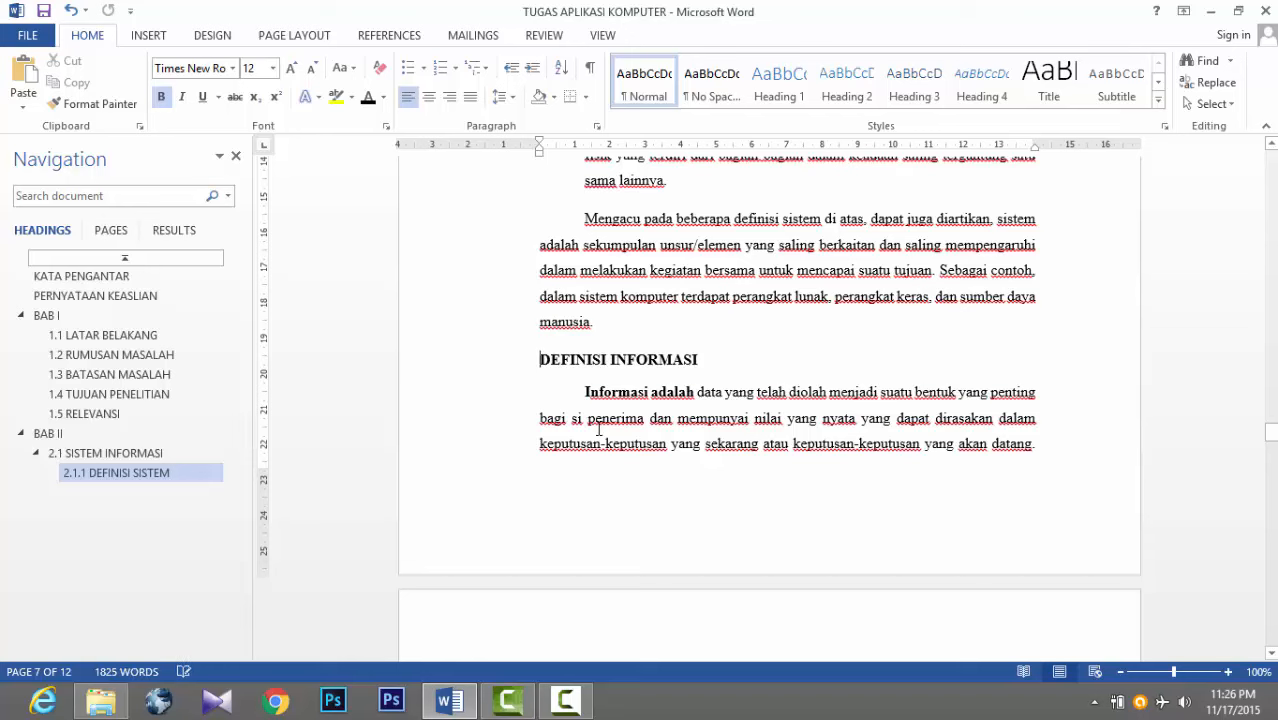
click(445, 360)
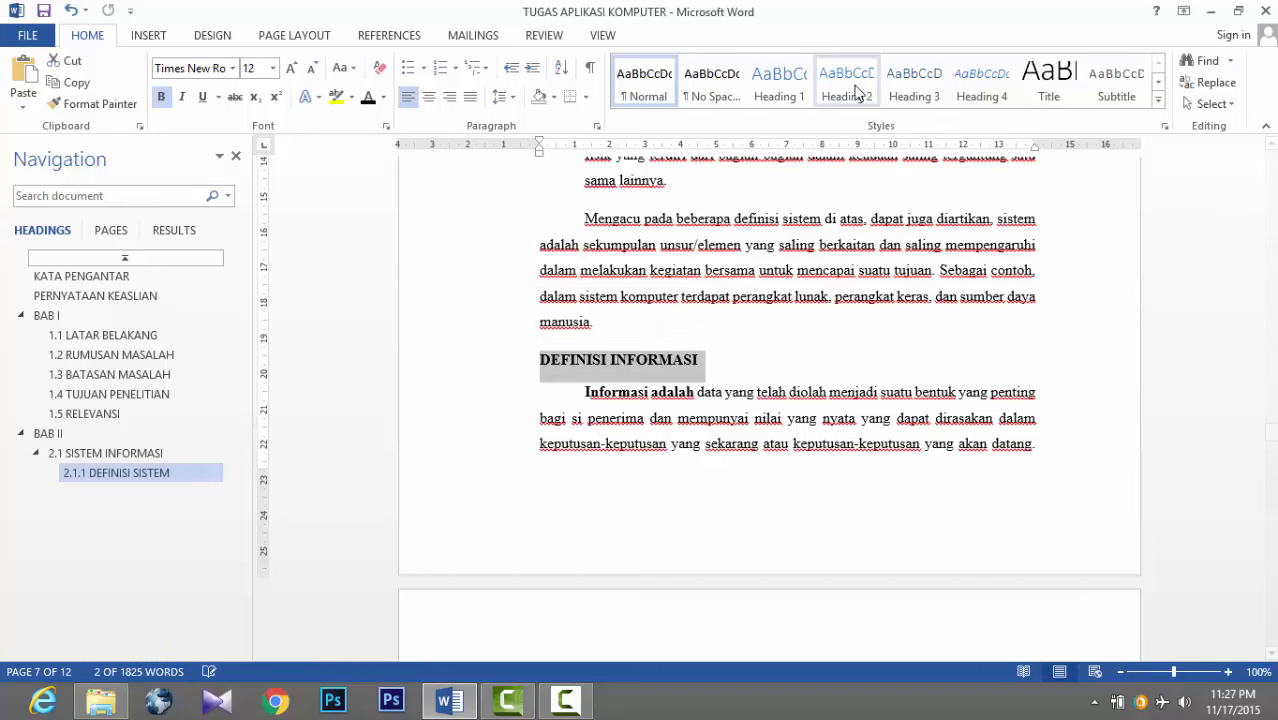
click(910, 88)
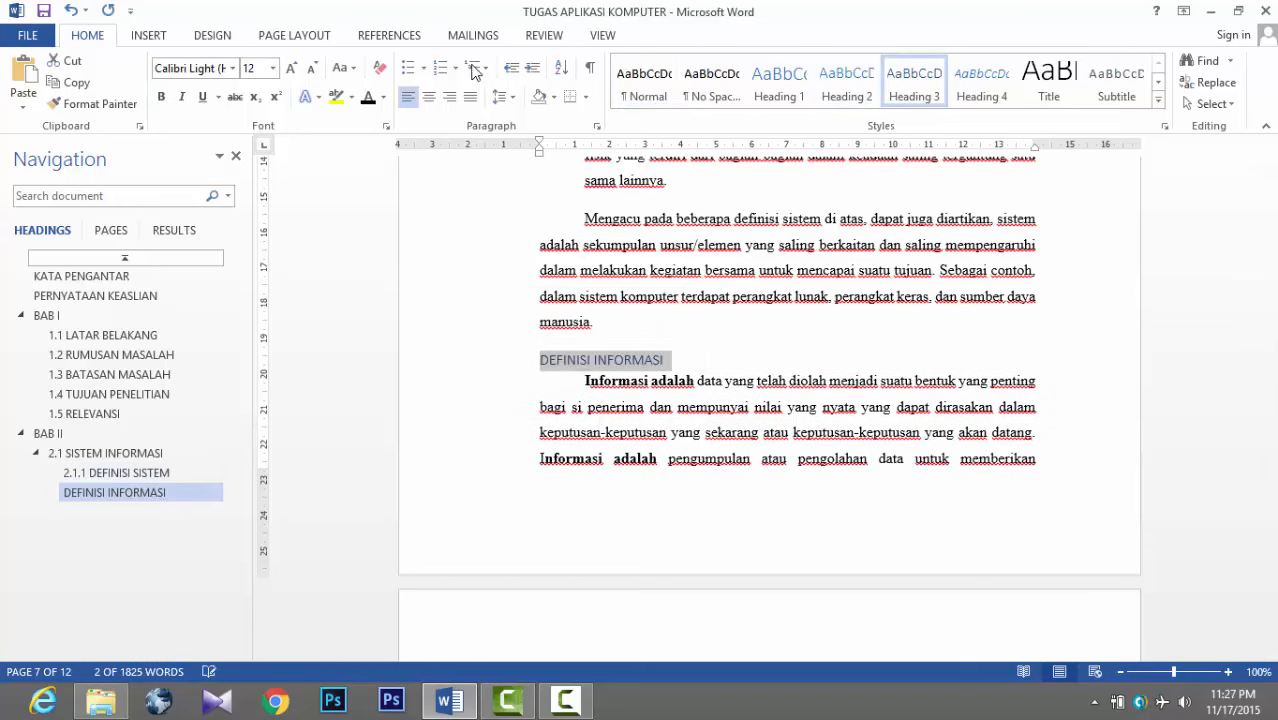
Step: Format the DEFINISI INFORMASI subheading as bold black Times New Roman
click(232, 68)
click(242, 182)
click(160, 96)
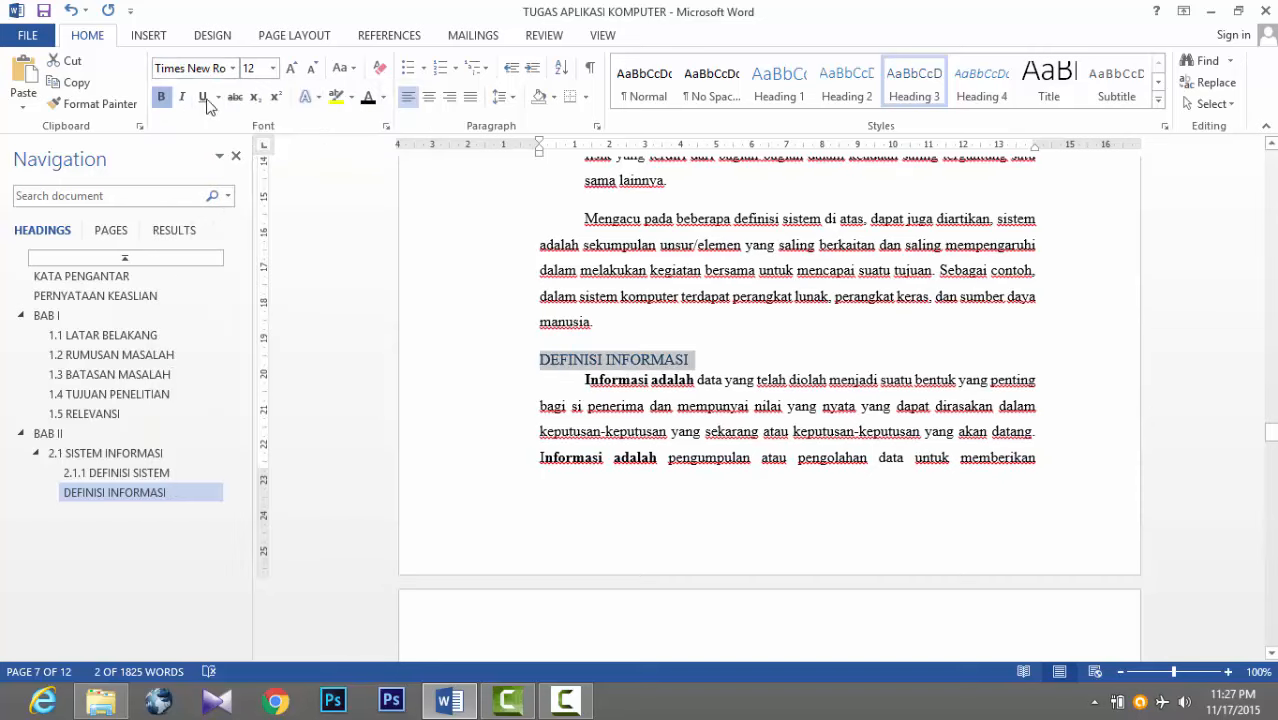
click(367, 96)
Step: Apply the 1., 1.1., 1.1.1. multilevel list to DEFINISI INFORMASI and start level 1 of a new list definition at 2
click(485, 67)
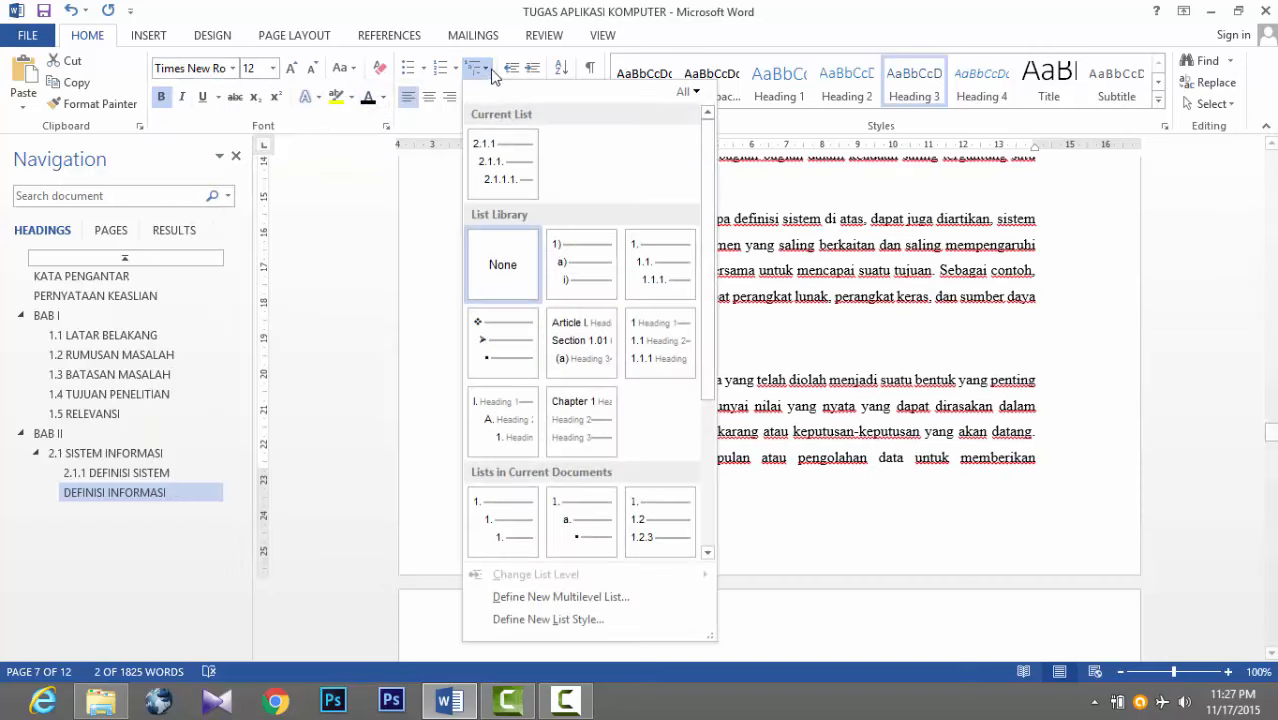
click(590, 262)
click(477, 67)
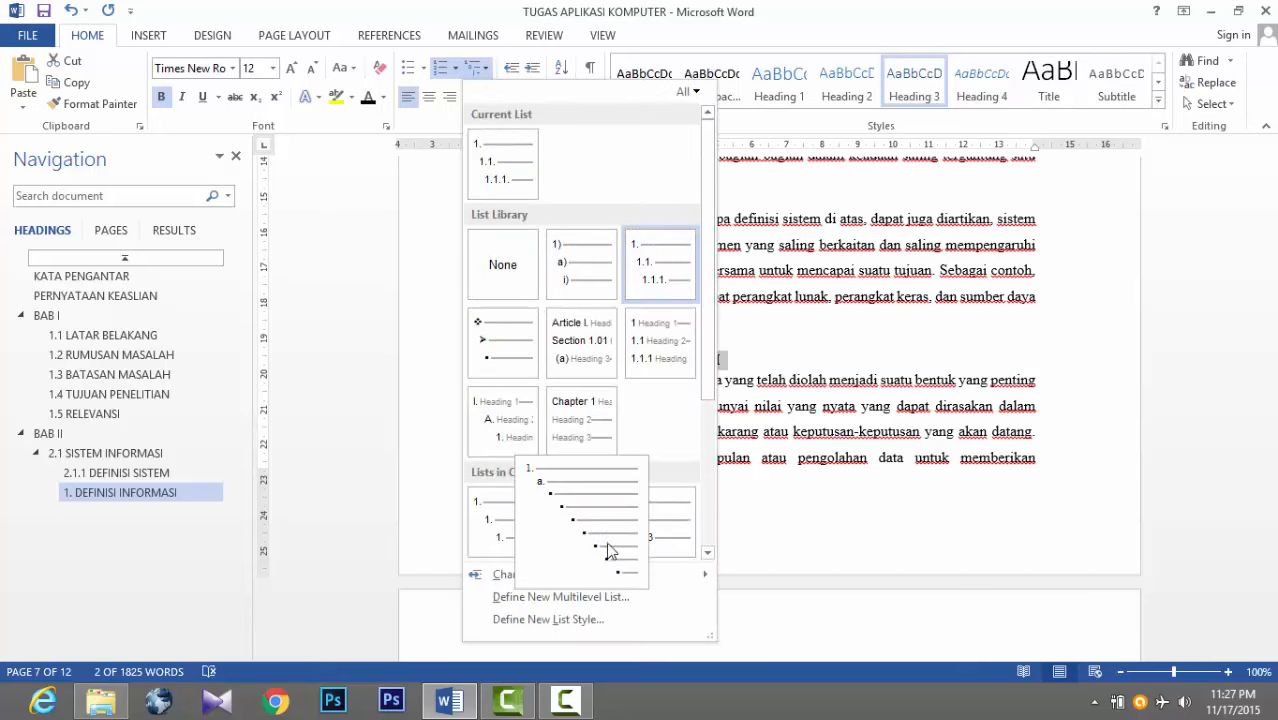
click(538, 599)
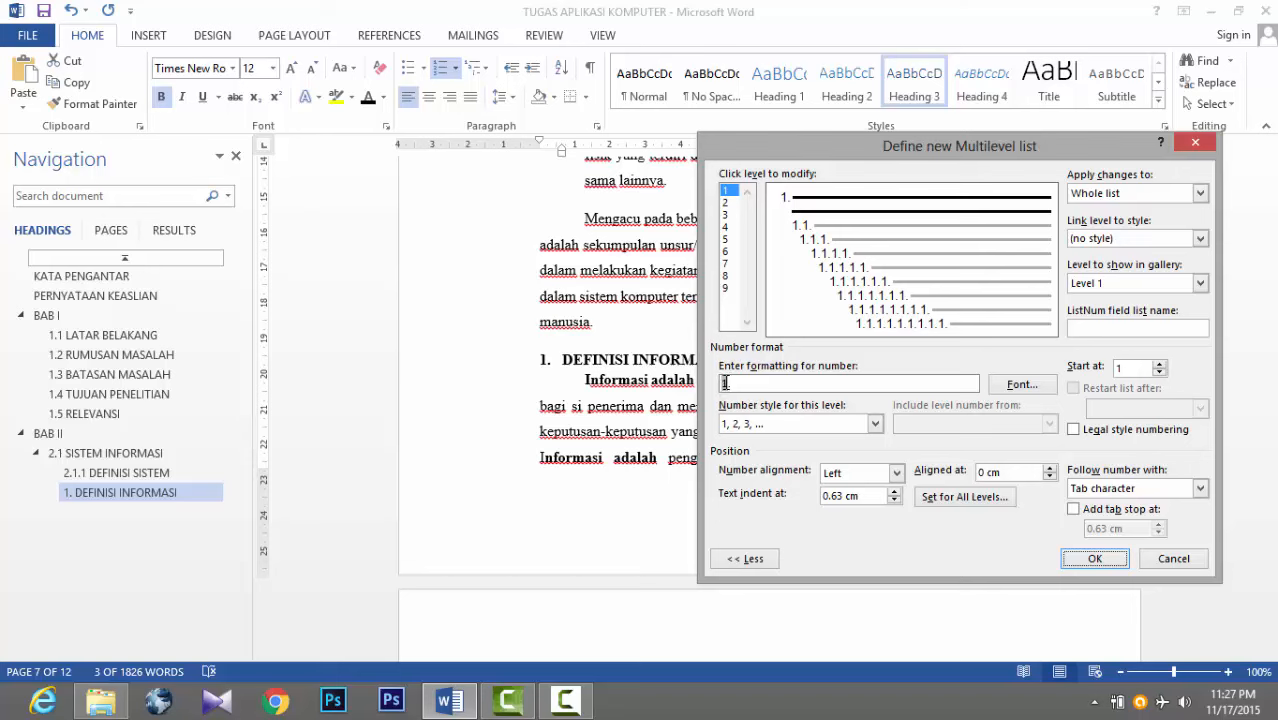
click(1159, 364)
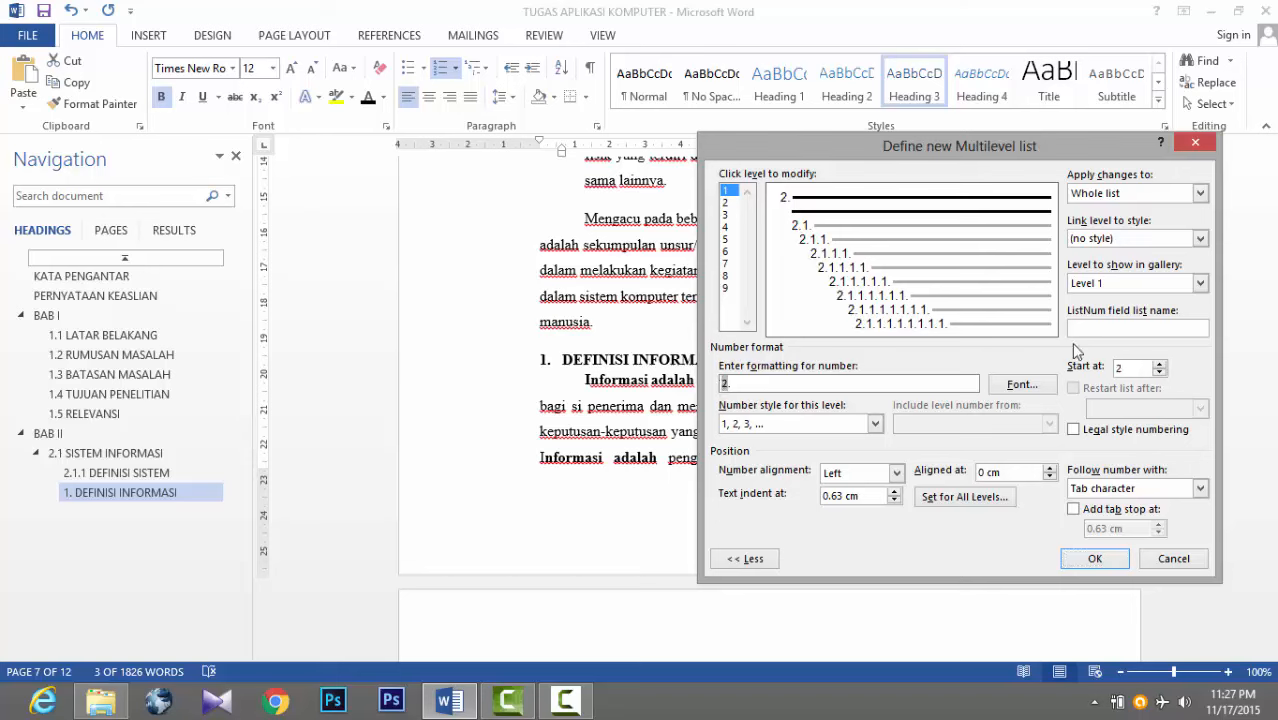
Step: Show Level 2 in the gallery, set list level 2's number format to 2.1.2 and confirm the definition for DEFINISI INFORMASI
click(1108, 285)
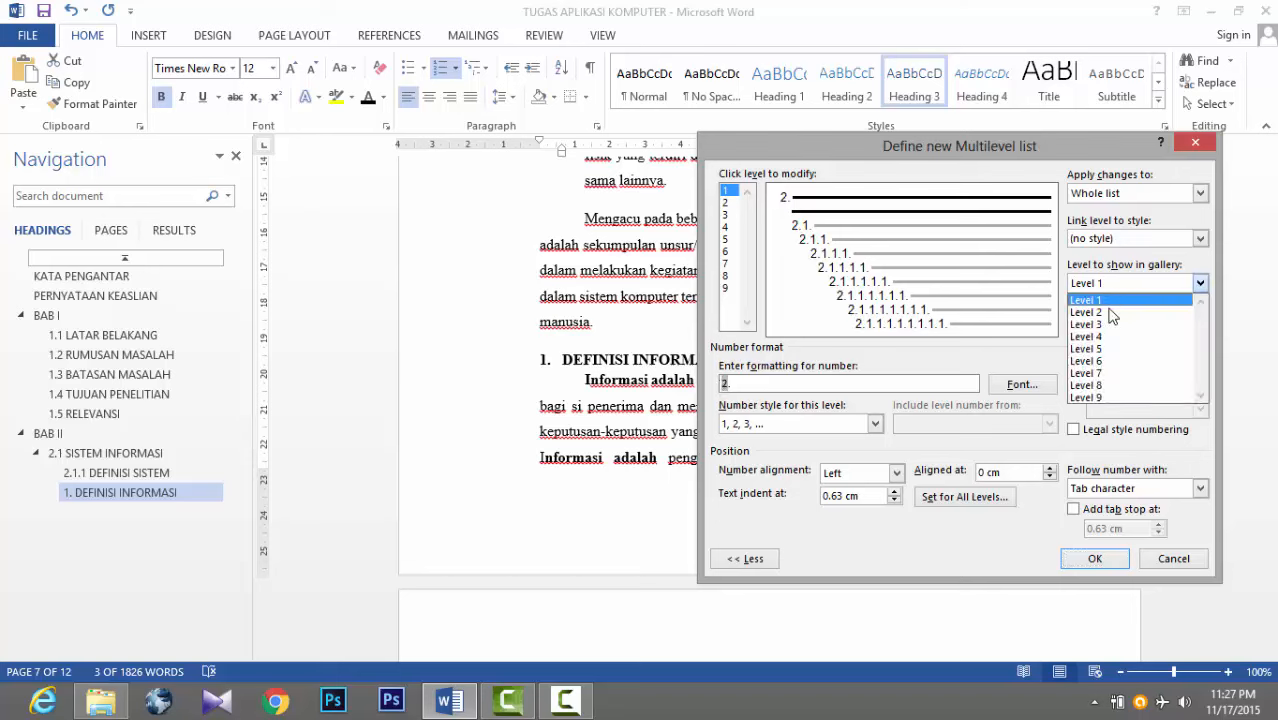
click(1100, 313)
click(806, 228)
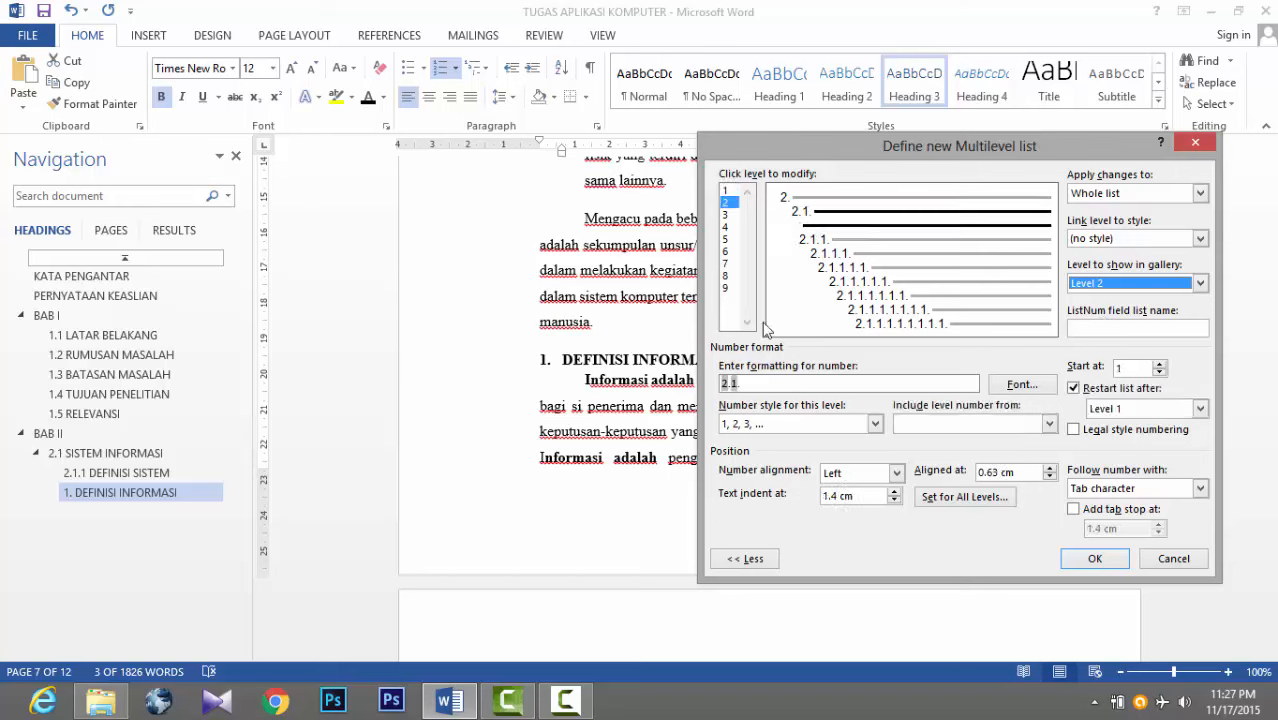
click(753, 383)
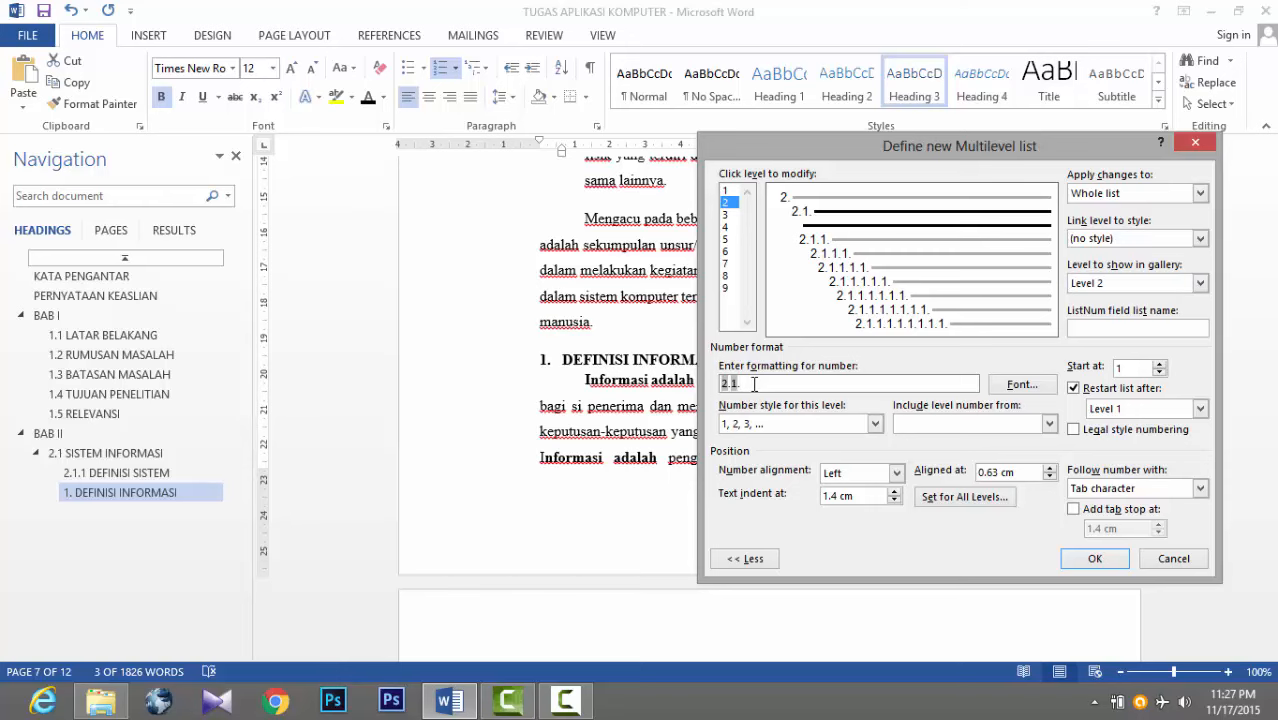
text(2)
click(1095, 558)
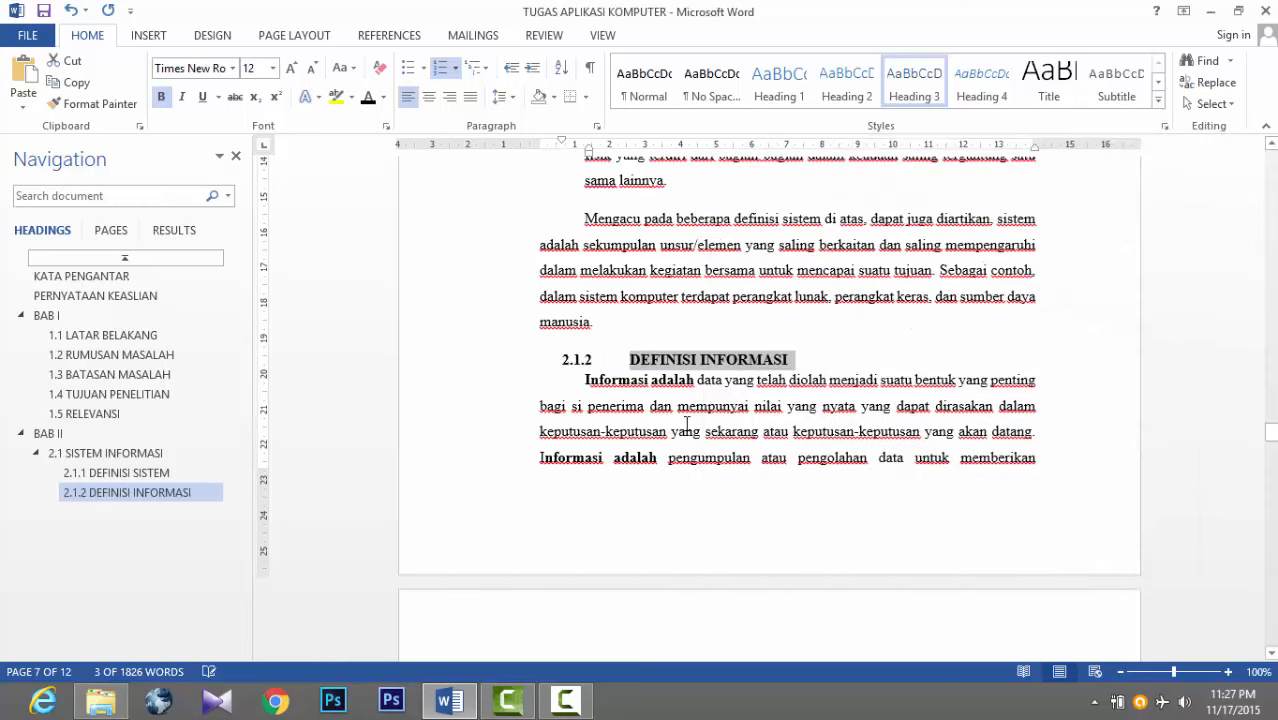
Step: Move the first-line indent of the 2.1.2 DEFINISI INFORMASI subheading back to the 0 cm margin
click(575, 359)
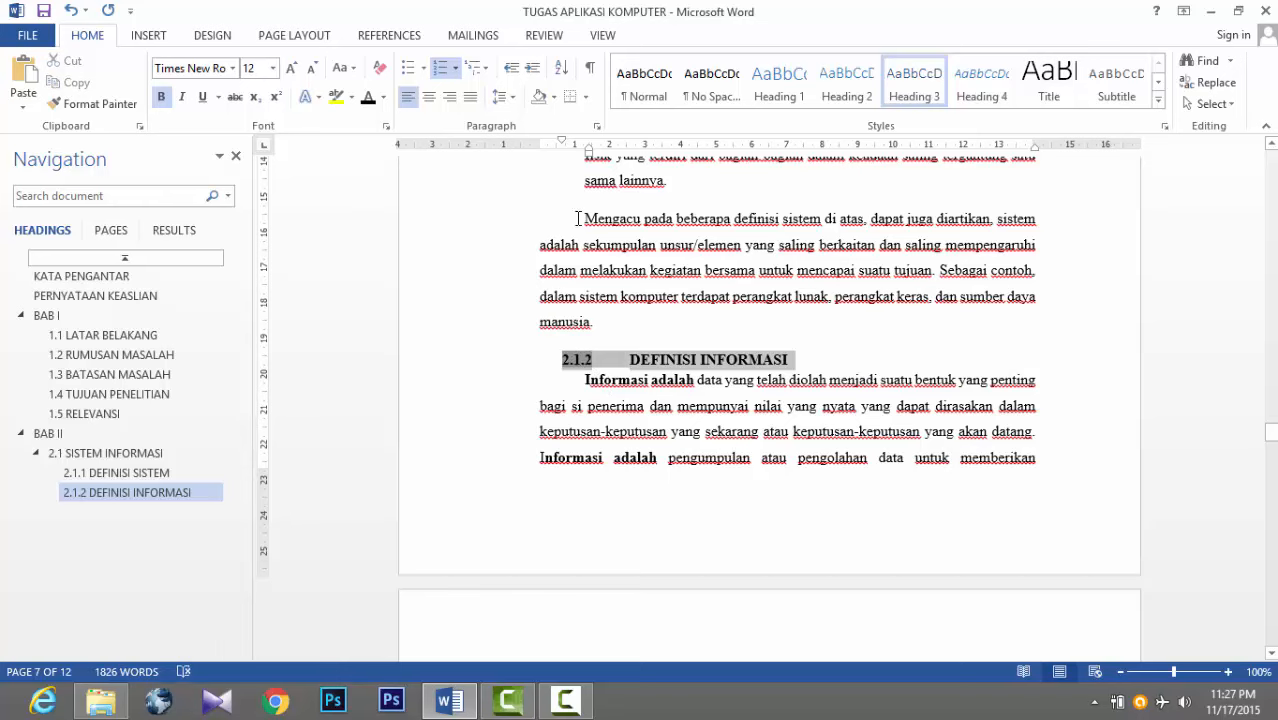
drag(562, 143, 540, 145)
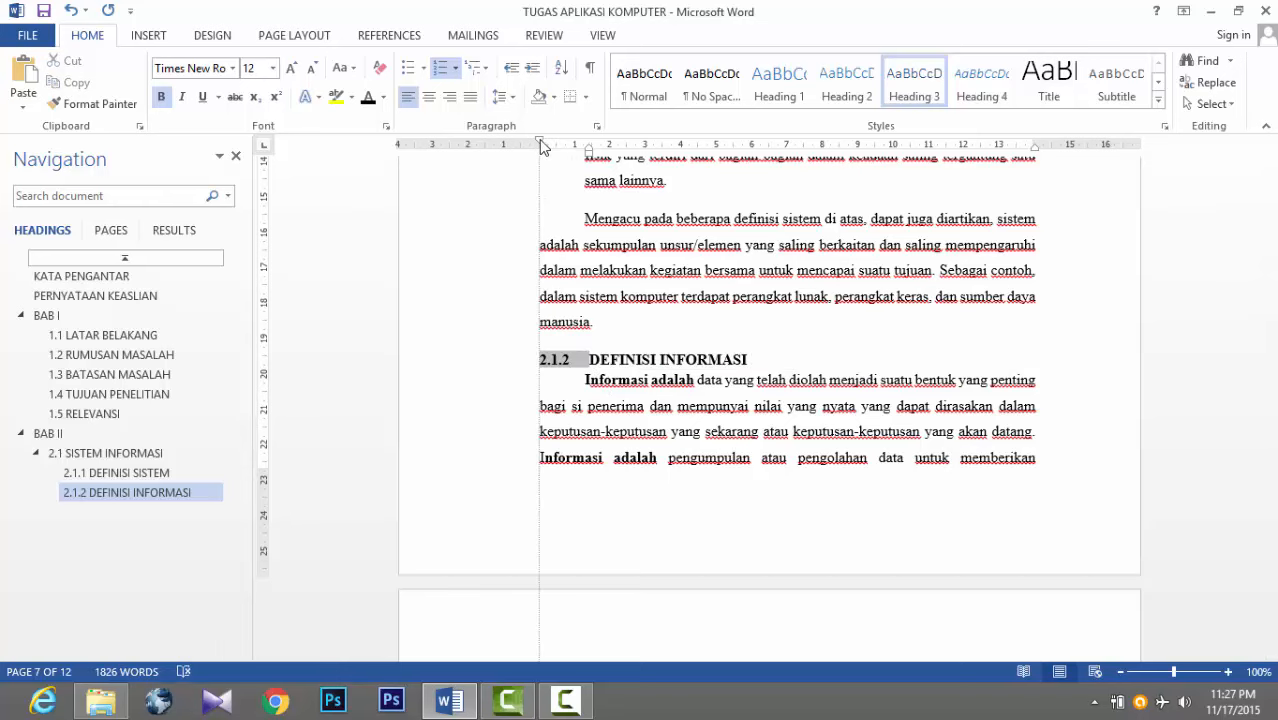
click(813, 371)
Step: Delete the manually written 2.1.3 number before DEFINISI SISTEM INFORMASI and apply the Heading 3 style to that subheading
scroll(815, 371, down, 4)
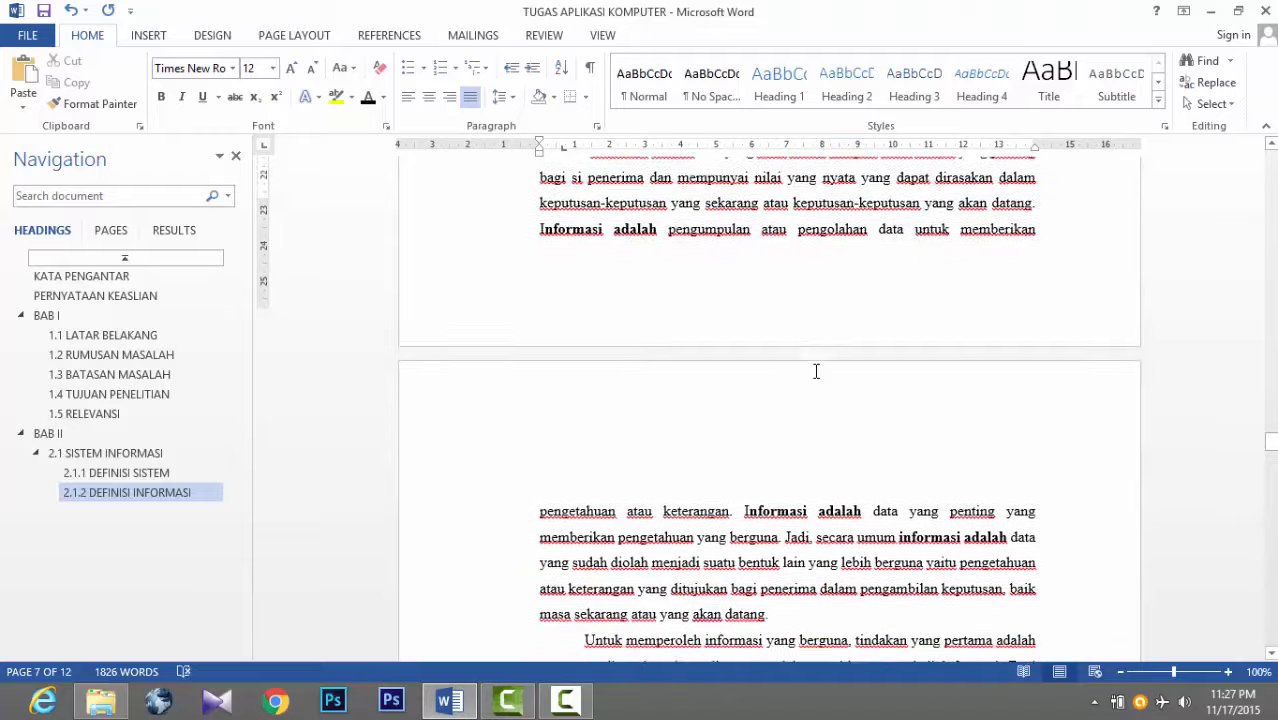
scroll(816, 371, down, 5)
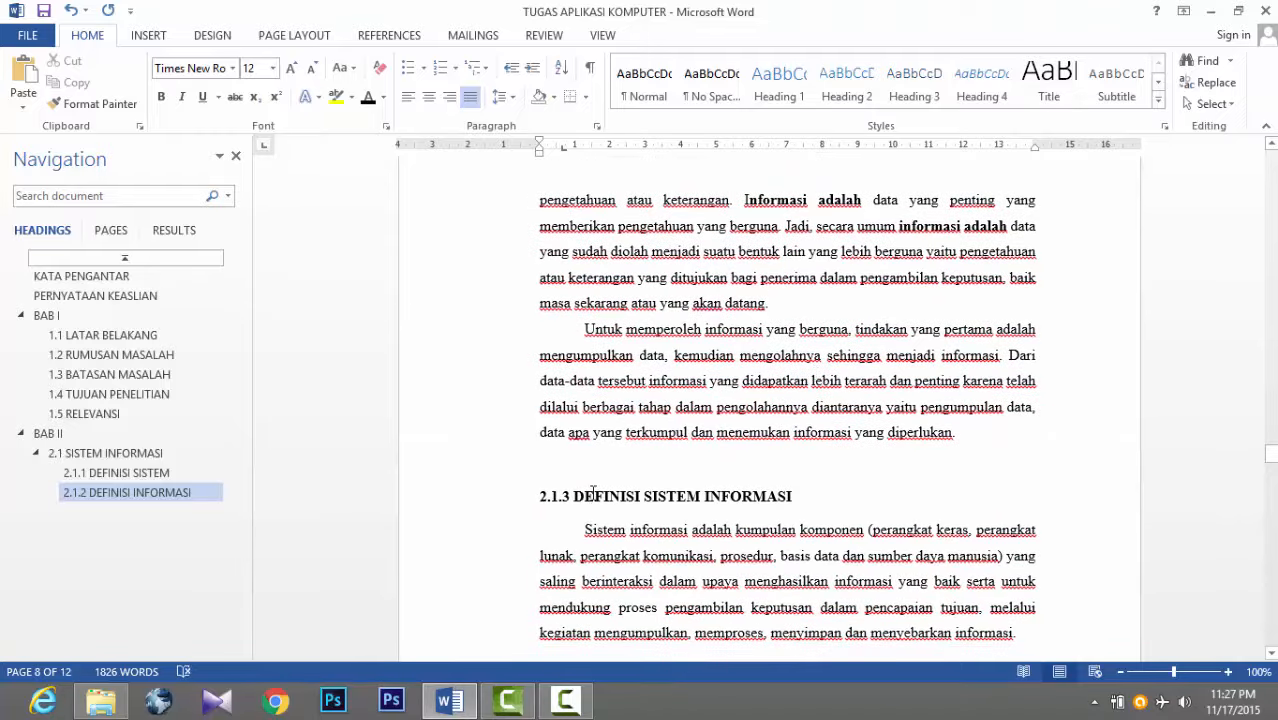
drag(573, 496, 540, 495)
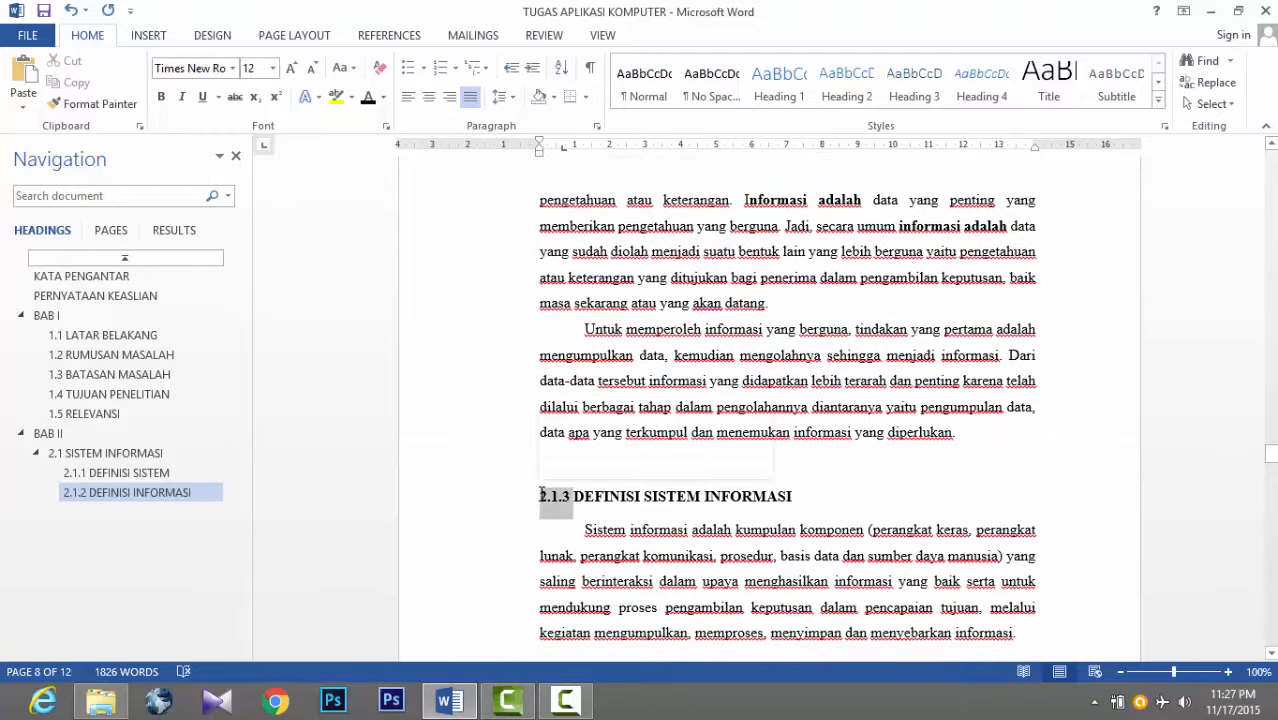
key(BackSpace)
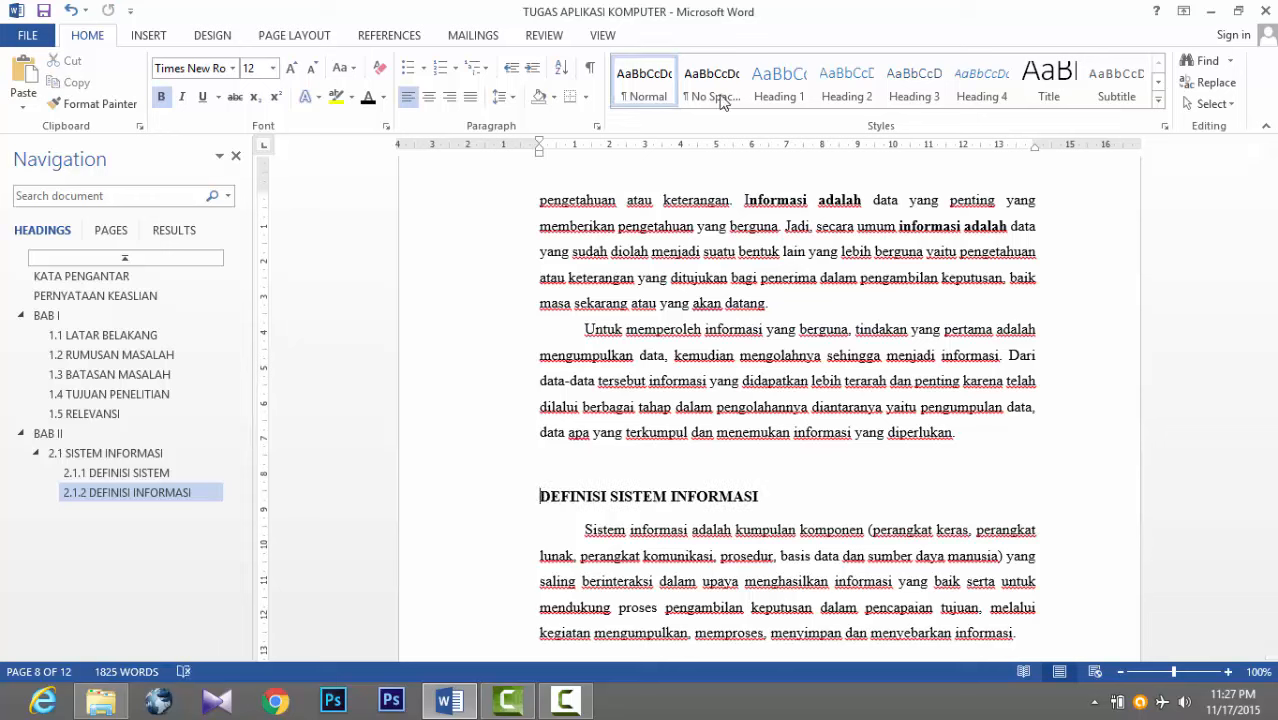
click(912, 88)
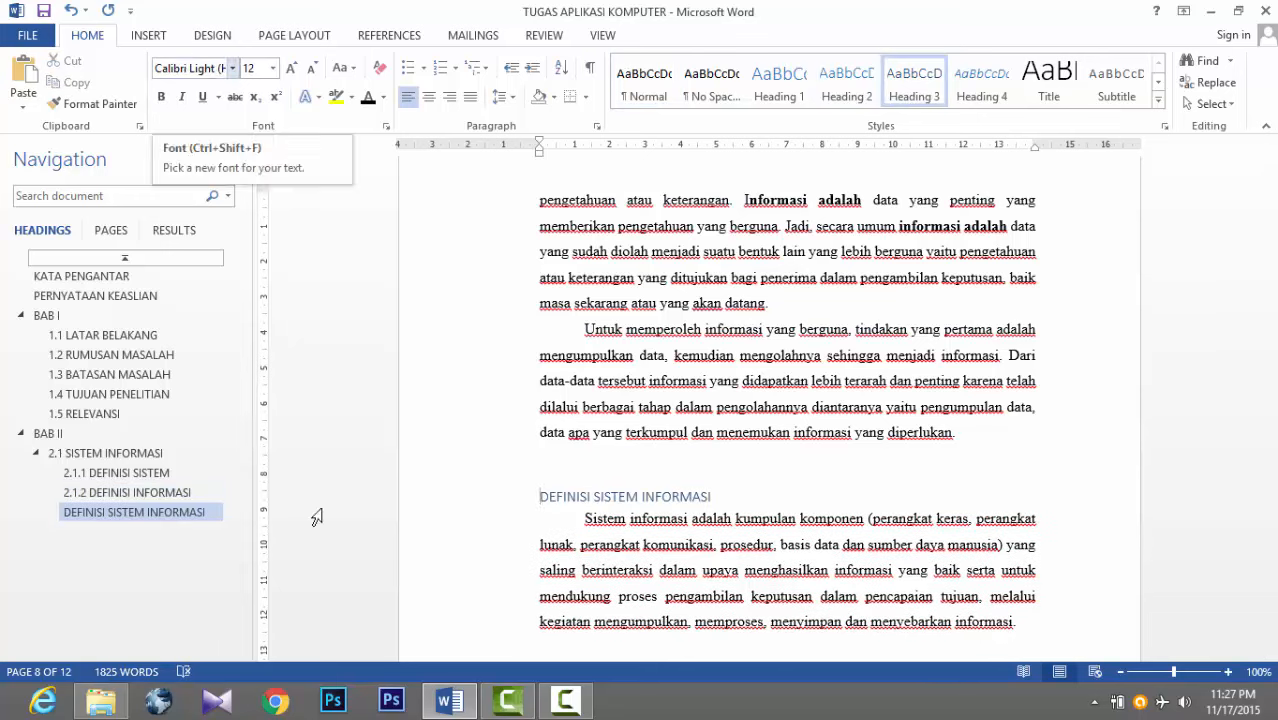
Step: Format the DEFINISI SISTEM INFORMASI subheading as bold black Times New Roman
click(456, 496)
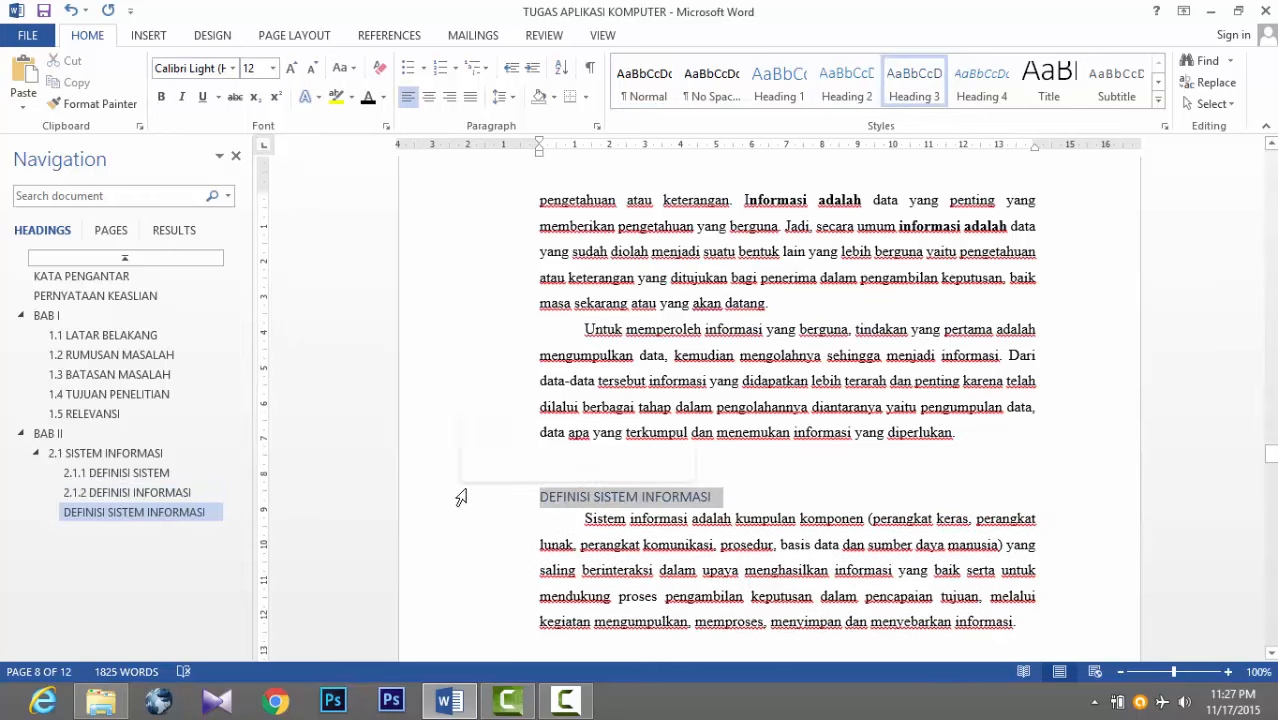
click(232, 68)
click(262, 180)
click(162, 97)
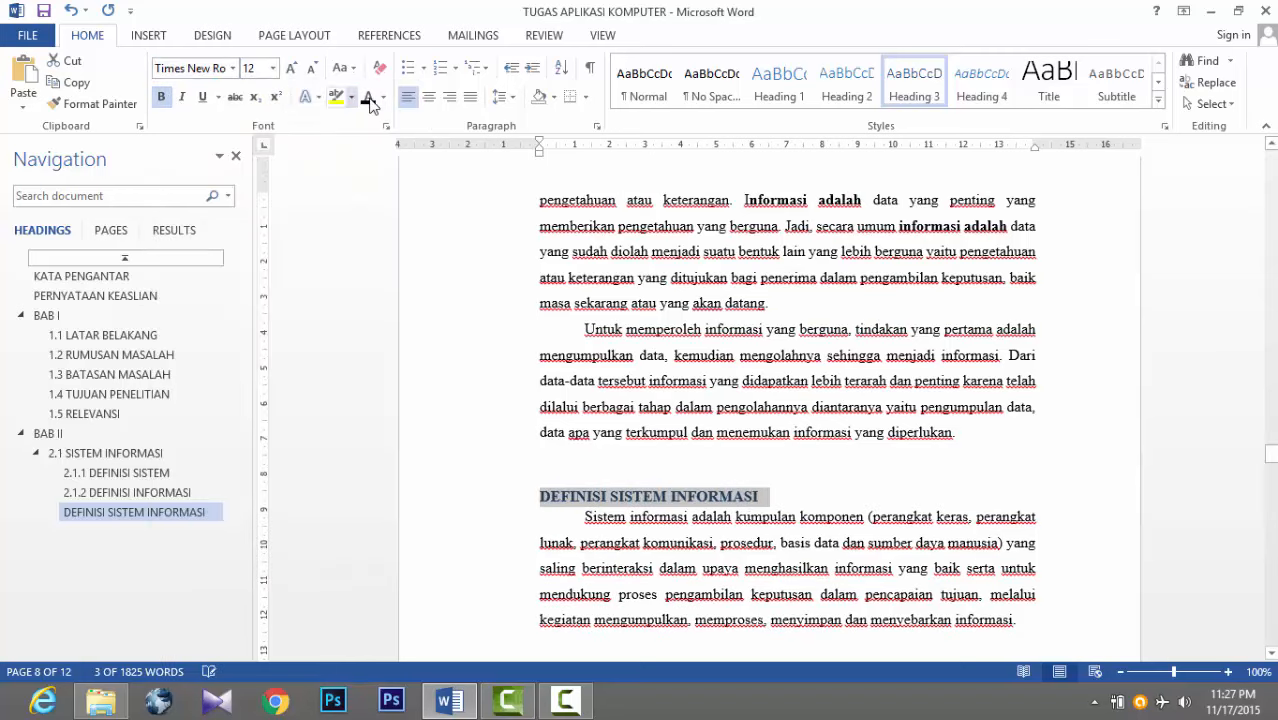
Step: Apply the 1., 1.1., 1.1.1. multilevel list to DEFINISI SISTEM INFORMASI and start level 1 of a new list definition at 2
click(487, 69)
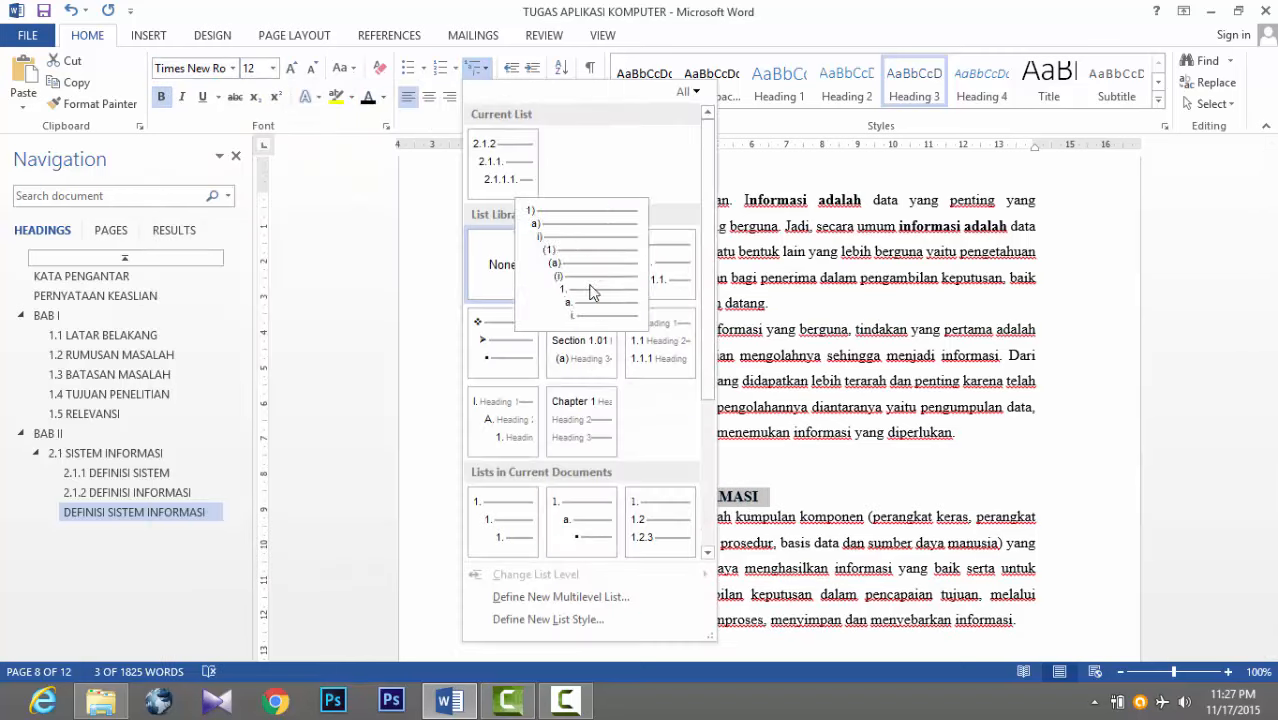
click(591, 287)
click(484, 68)
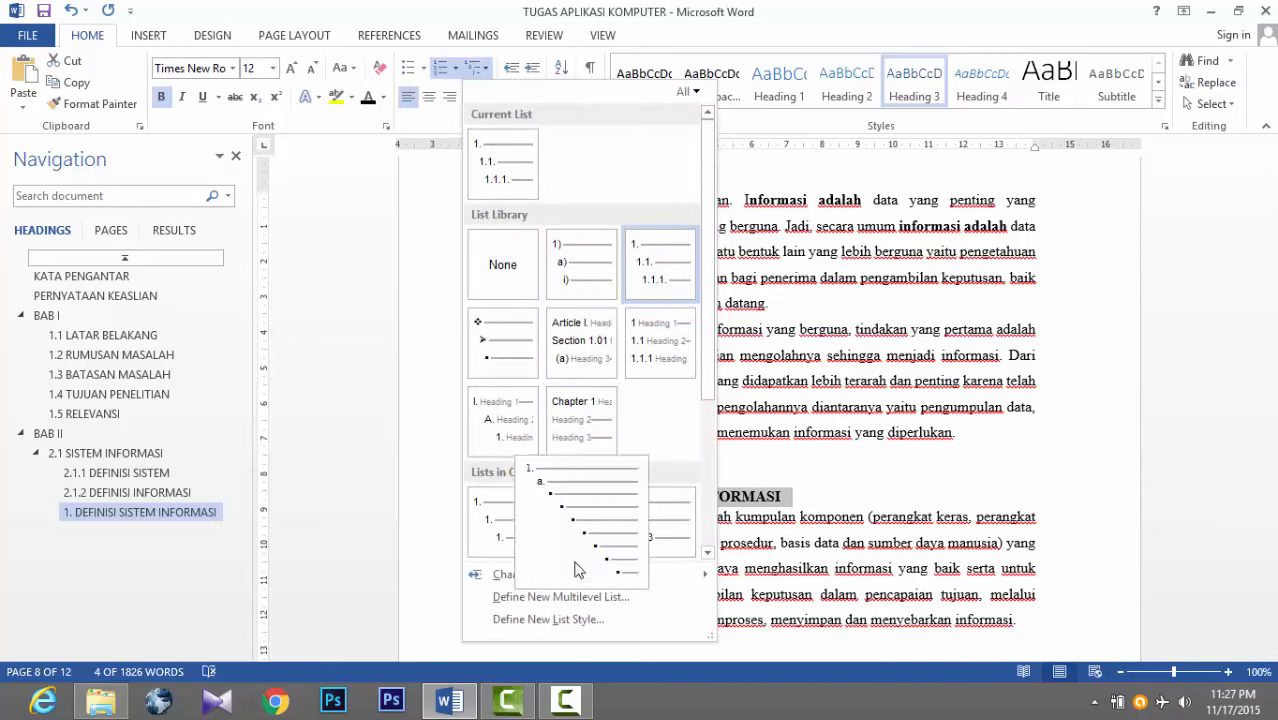
click(570, 598)
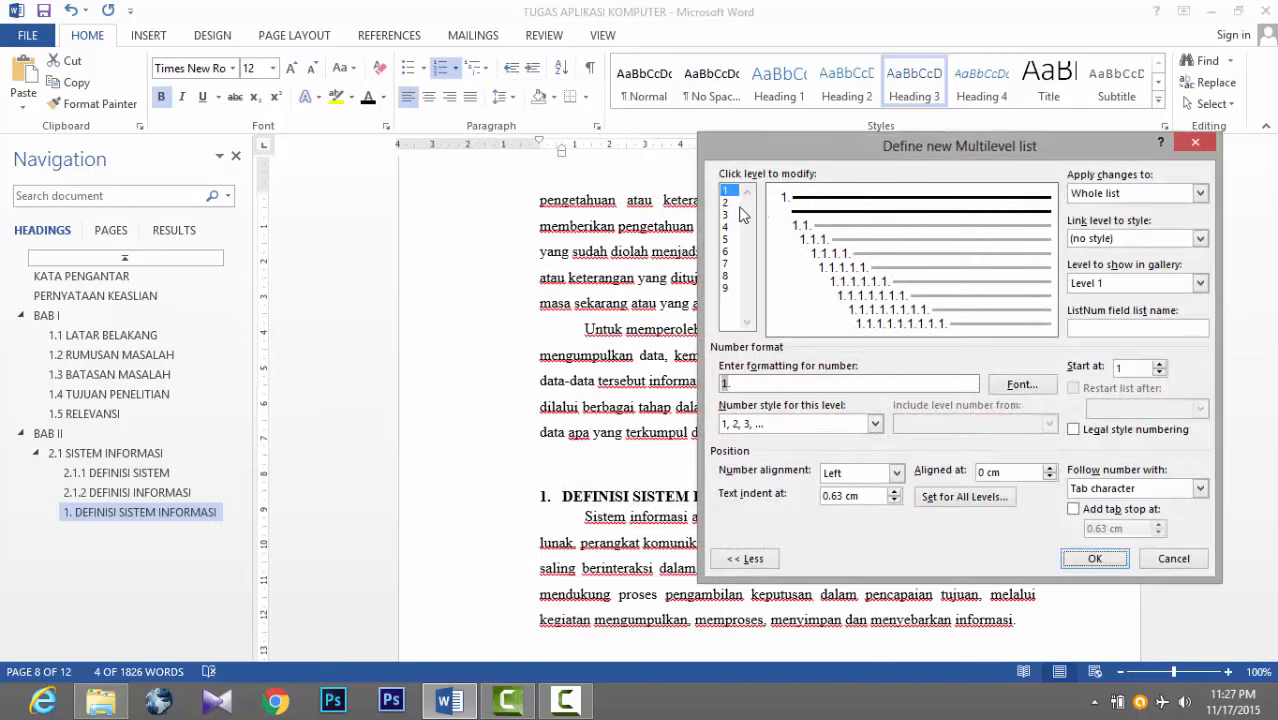
click(1158, 366)
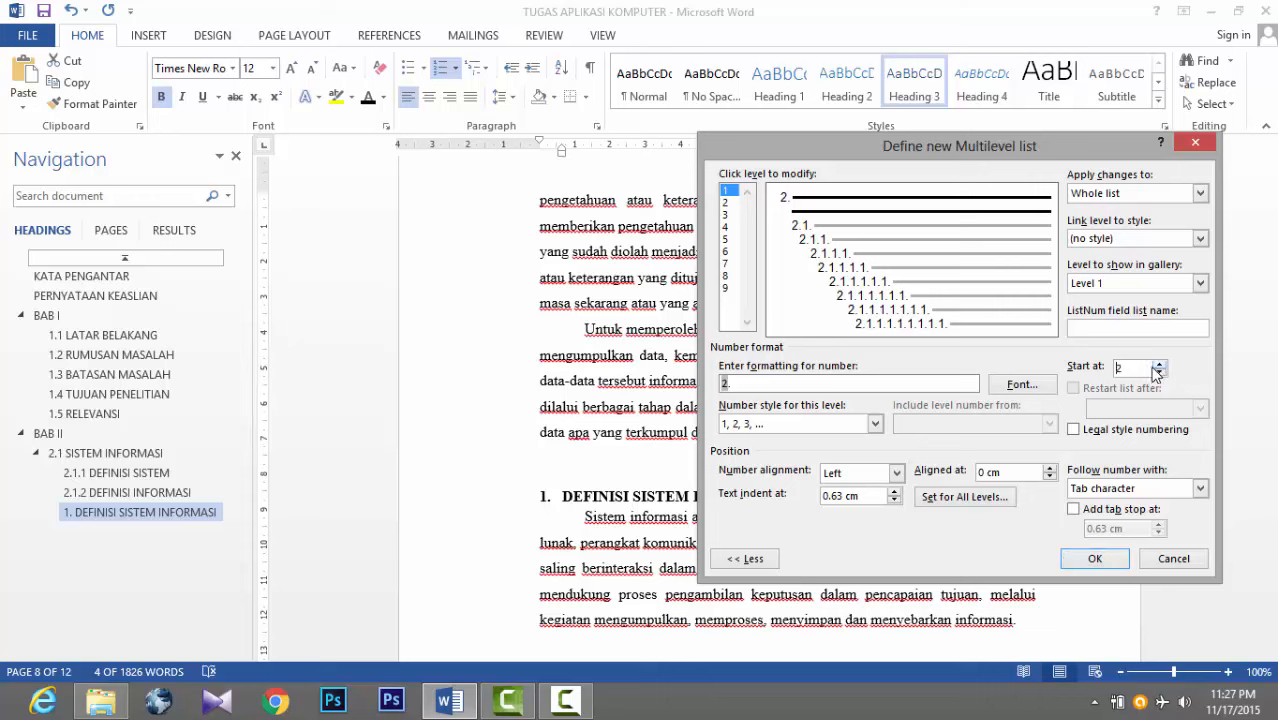
Step: Set list level 2's number format to 2.1.2, show Level 2 in the gallery and confirm the definition for DEFINISI SISTEM INFORMASI
click(801, 226)
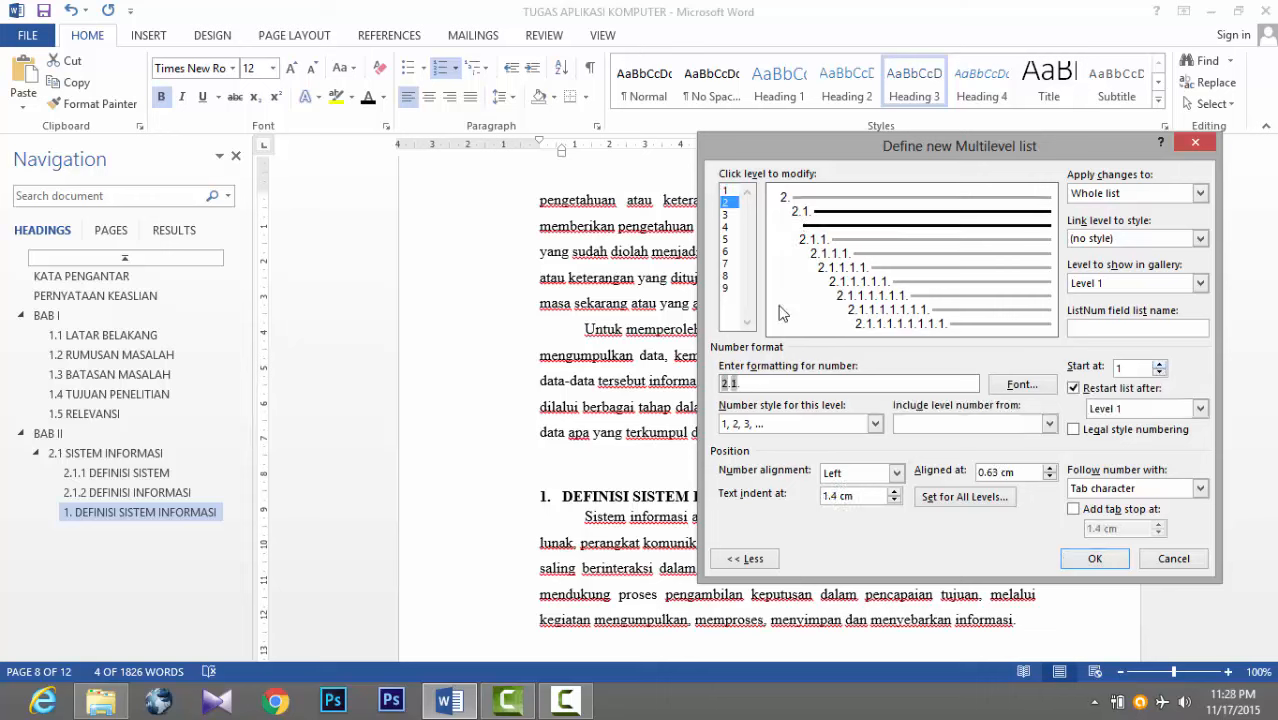
click(1078, 284)
click(1088, 312)
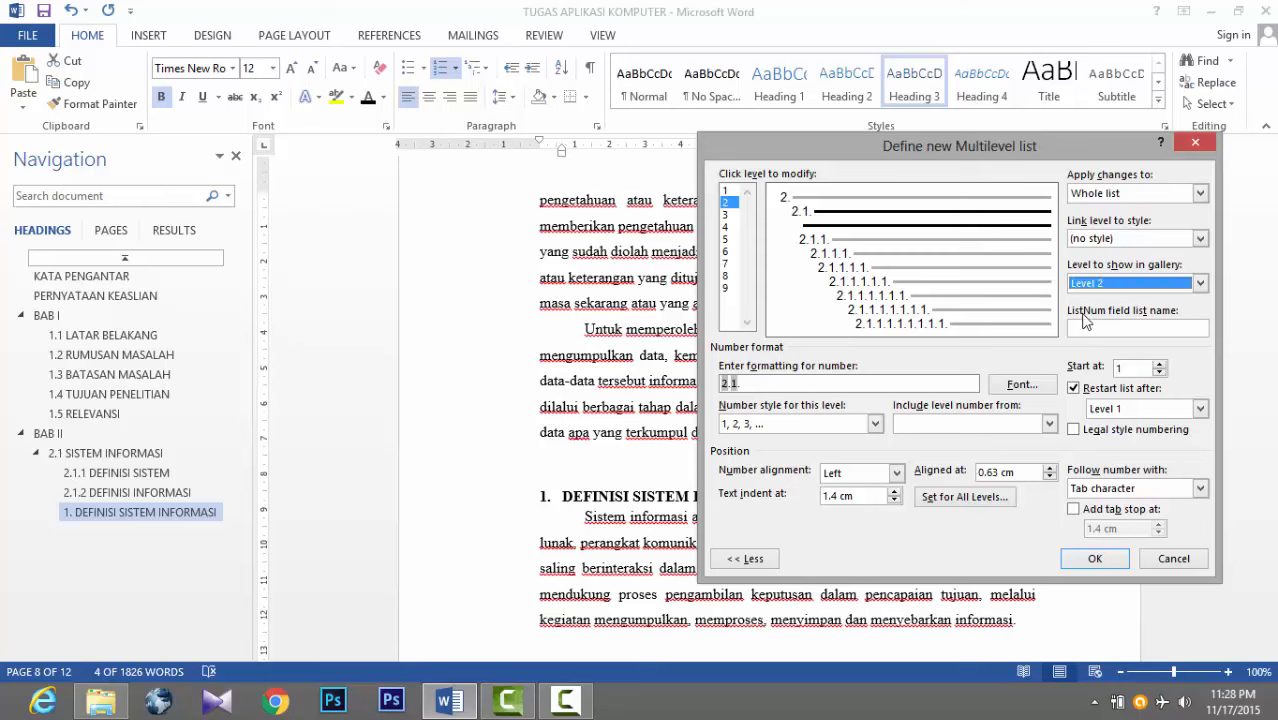
click(764, 384)
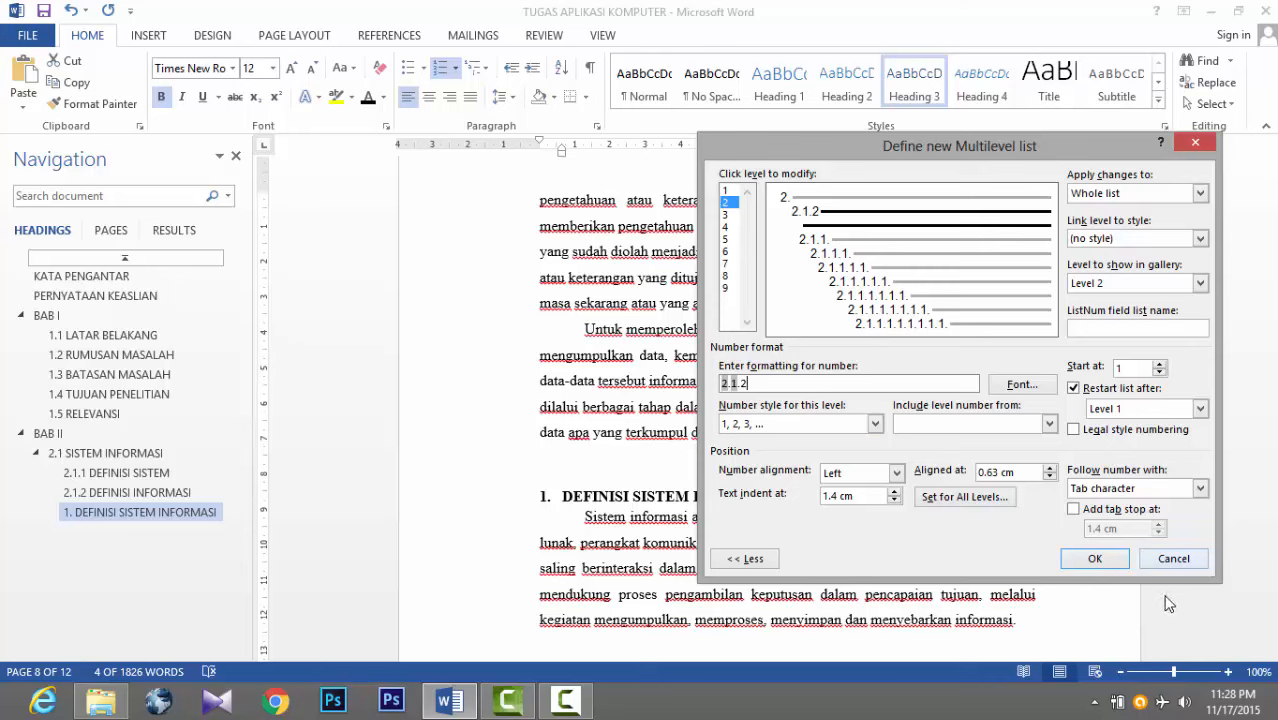
click(1095, 559)
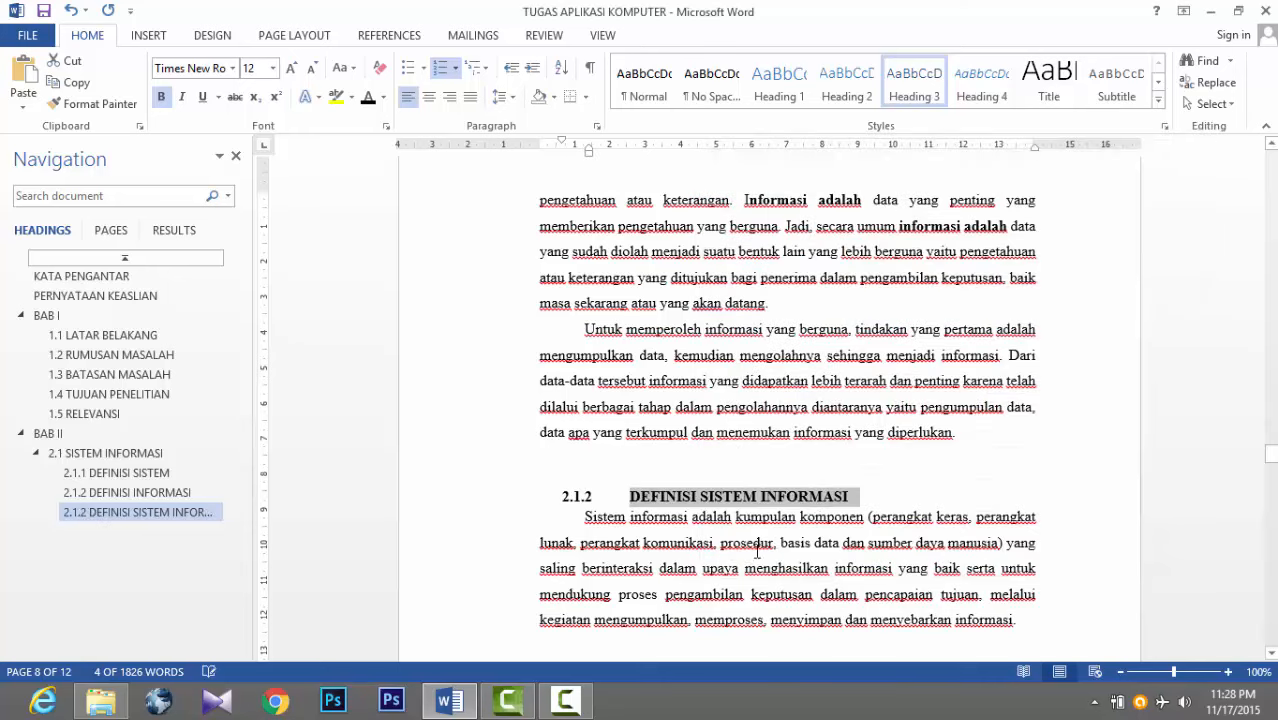
Step: Move the first-line indent of the numbered DEFINISI SISTEM INFORMASI subheading back to the 0 cm margin
click(576, 496)
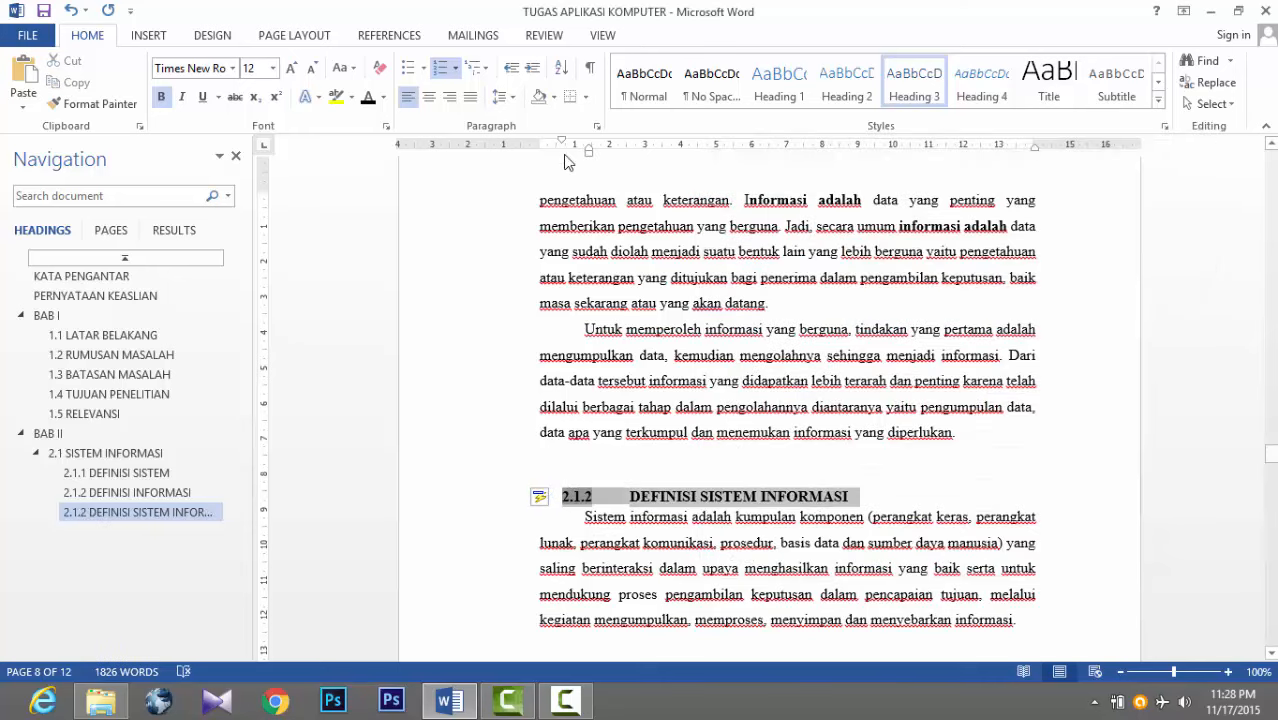
drag(561, 142, 540, 143)
scroll(652, 400, down, 2)
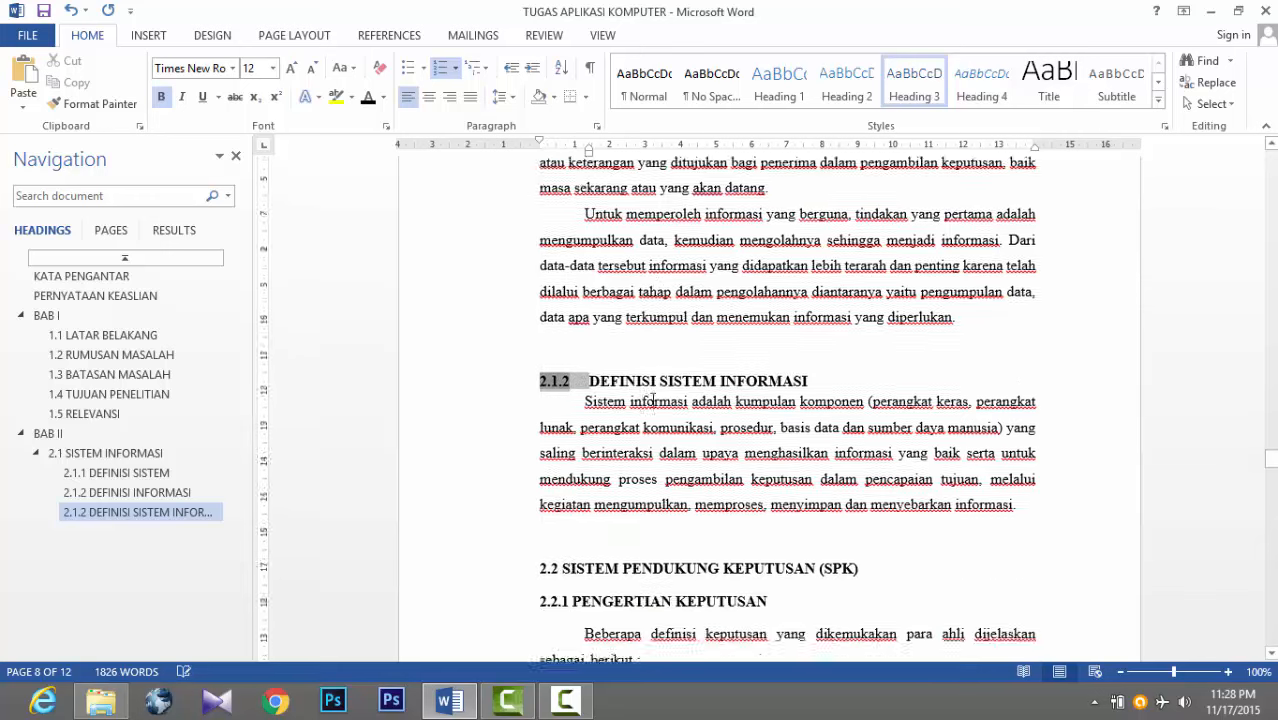
scroll(652, 400, down, 5)
scroll(565, 349, up, 1)
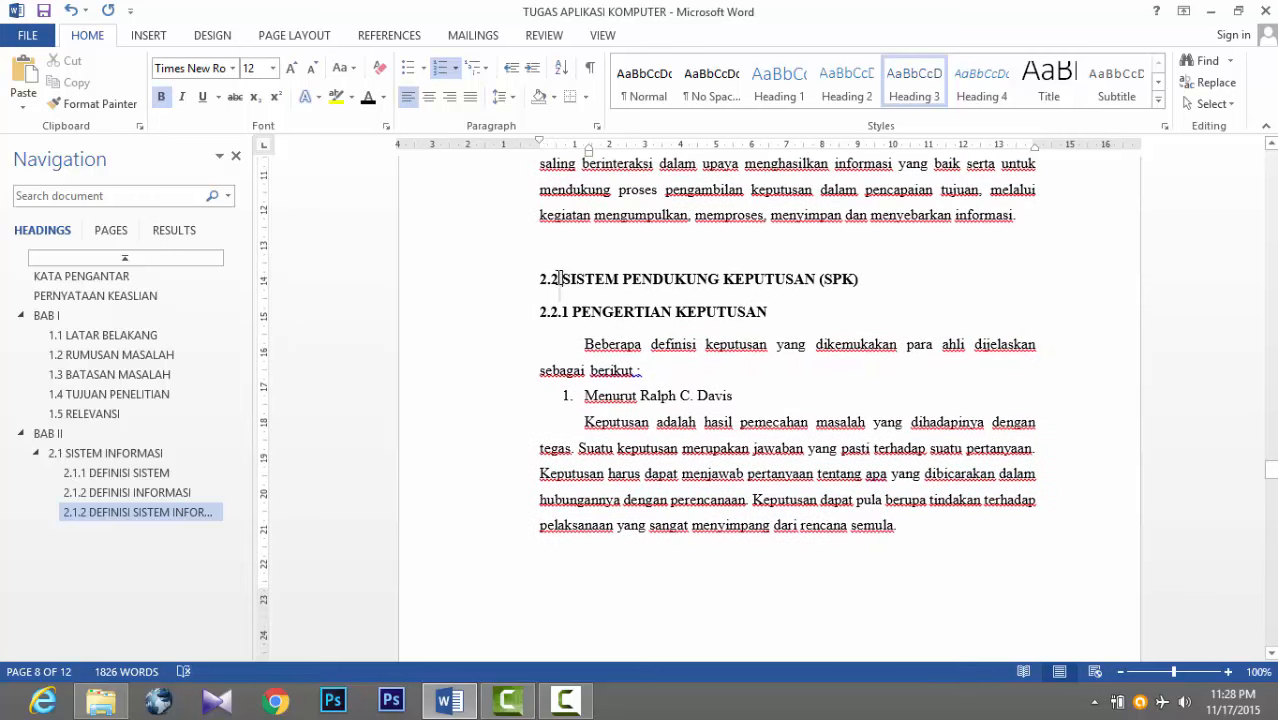
Step: Remove the typed 2.2 from the SISTEM PENDUKUNG KEPUTUSAN (SPK) subheading and apply the Heading 2 style to it
drag(560, 279, 540, 279)
key(BackSpace)
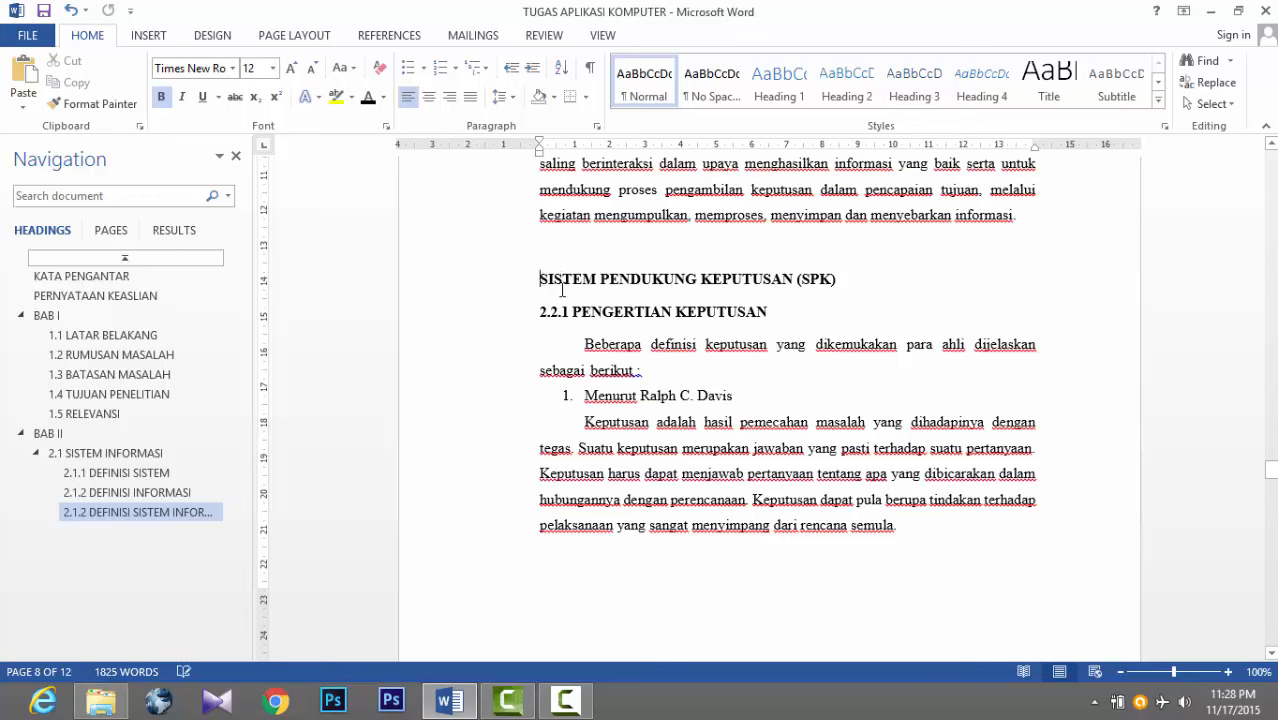
click(455, 279)
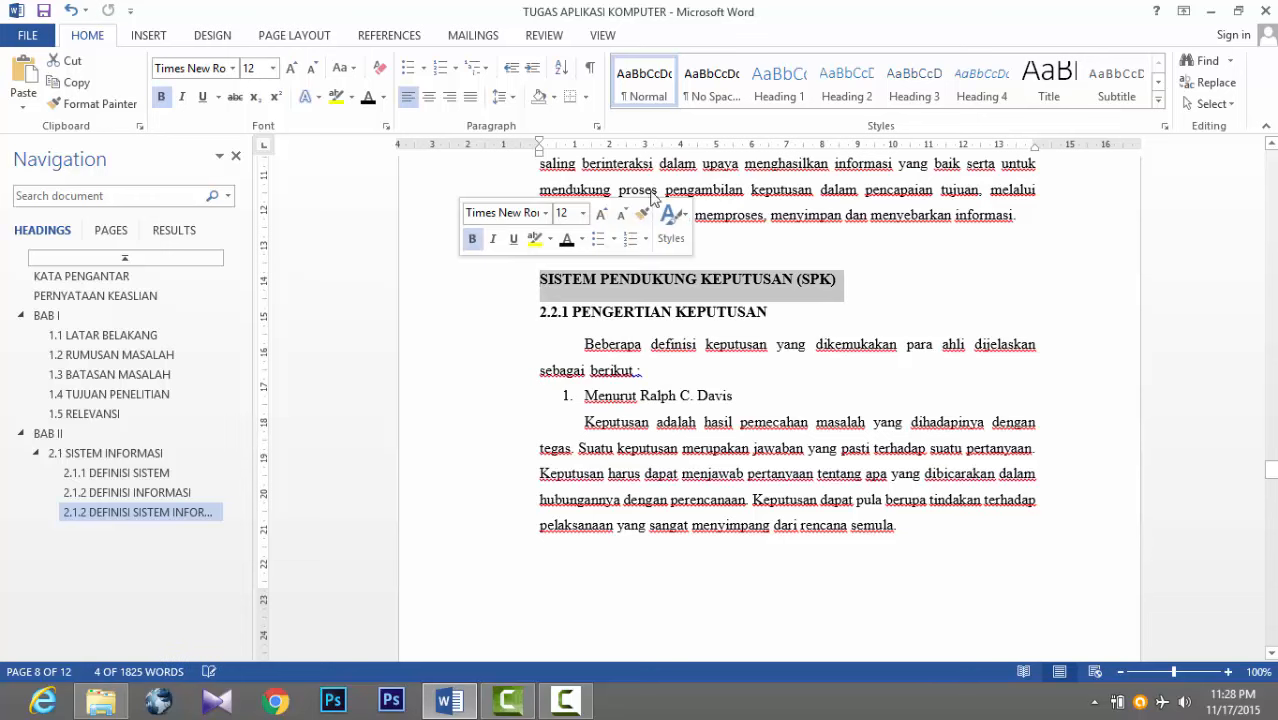
click(862, 85)
Step: Format SISTEM PENDUKUNG KEPUTUSAN (SPK) as bold black 12 pt Times New Roman and apply the 1., 1.1., 1.1.1. multilevel list
click(232, 68)
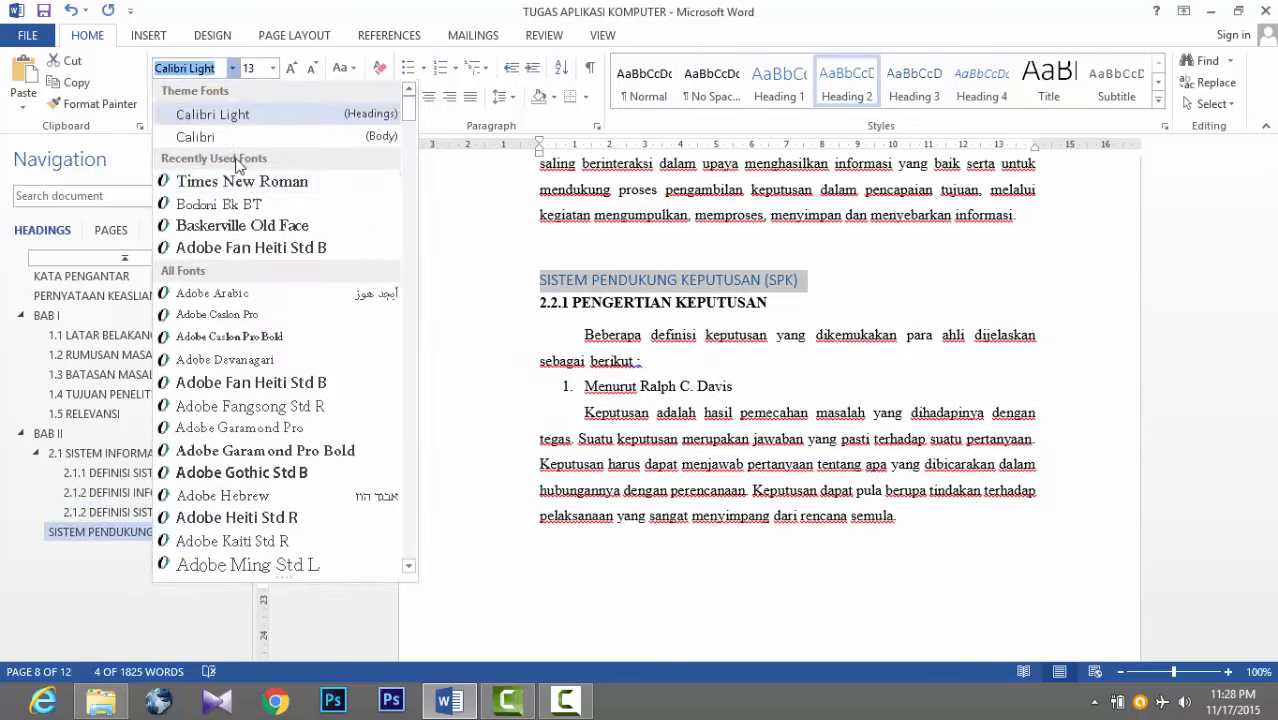
click(210, 174)
click(273, 68)
click(256, 163)
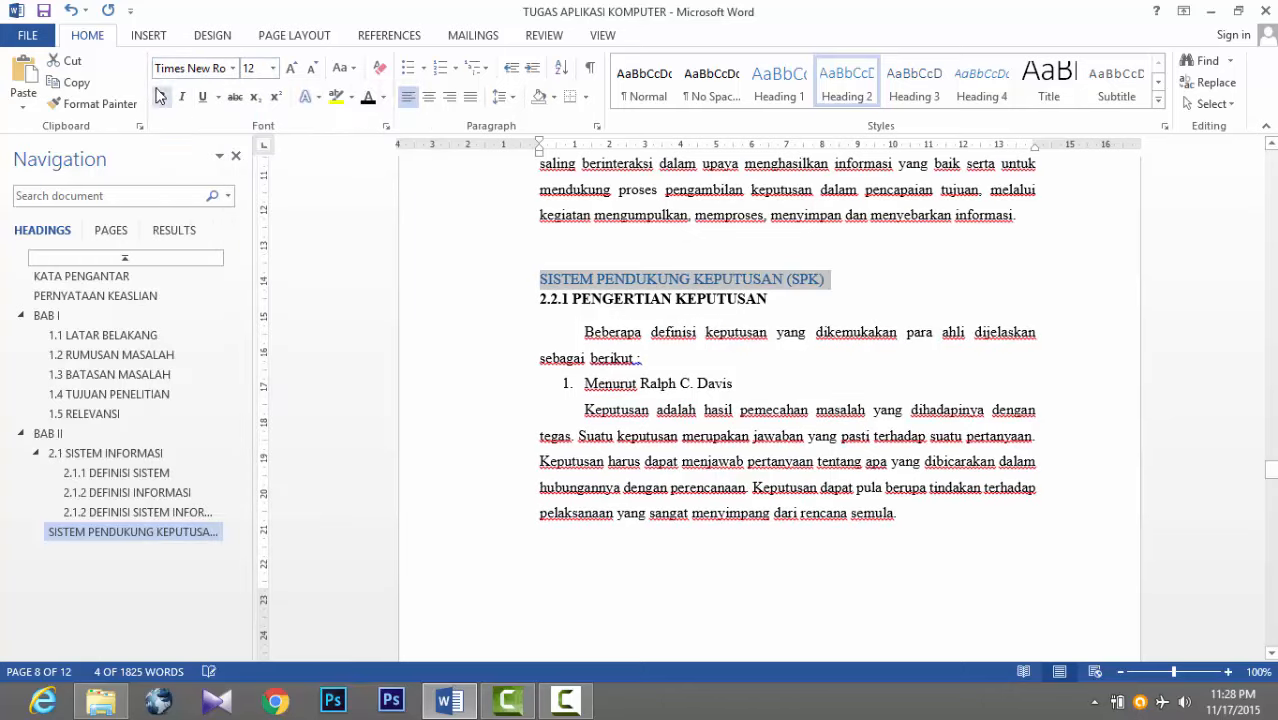
click(161, 96)
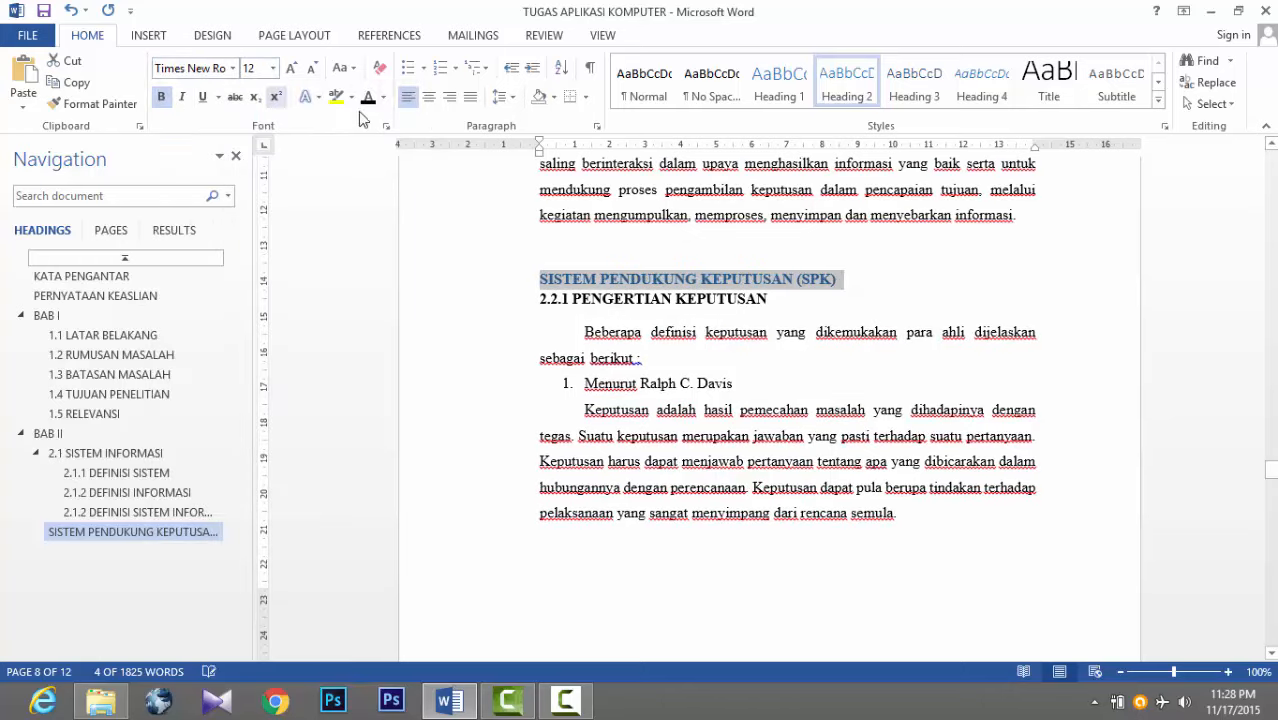
click(476, 67)
click(672, 277)
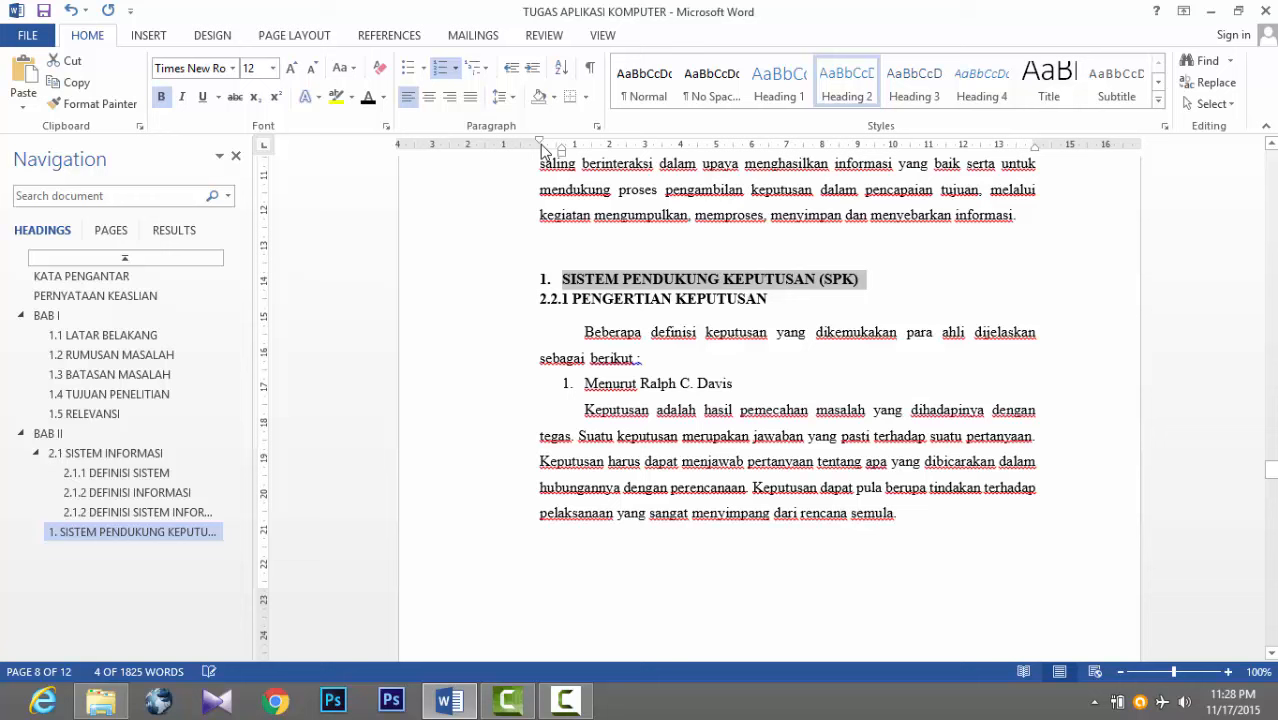
click(454, 68)
click(567, 575)
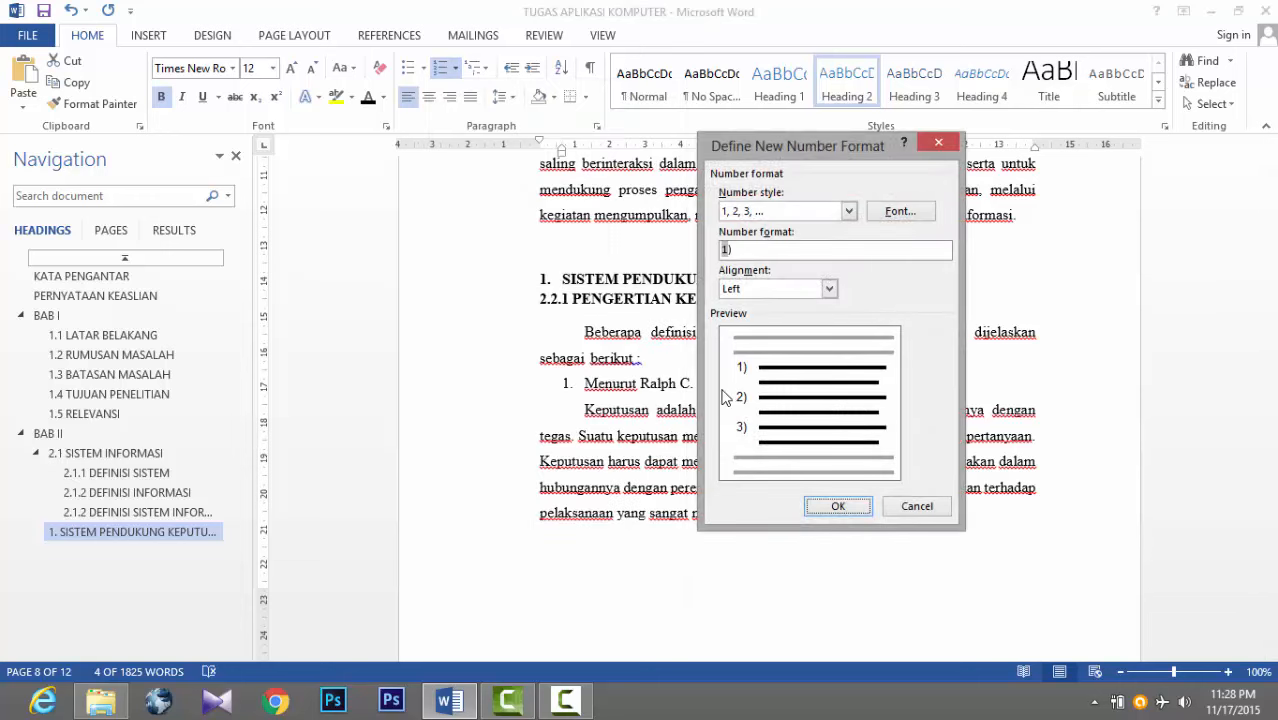
click(938, 143)
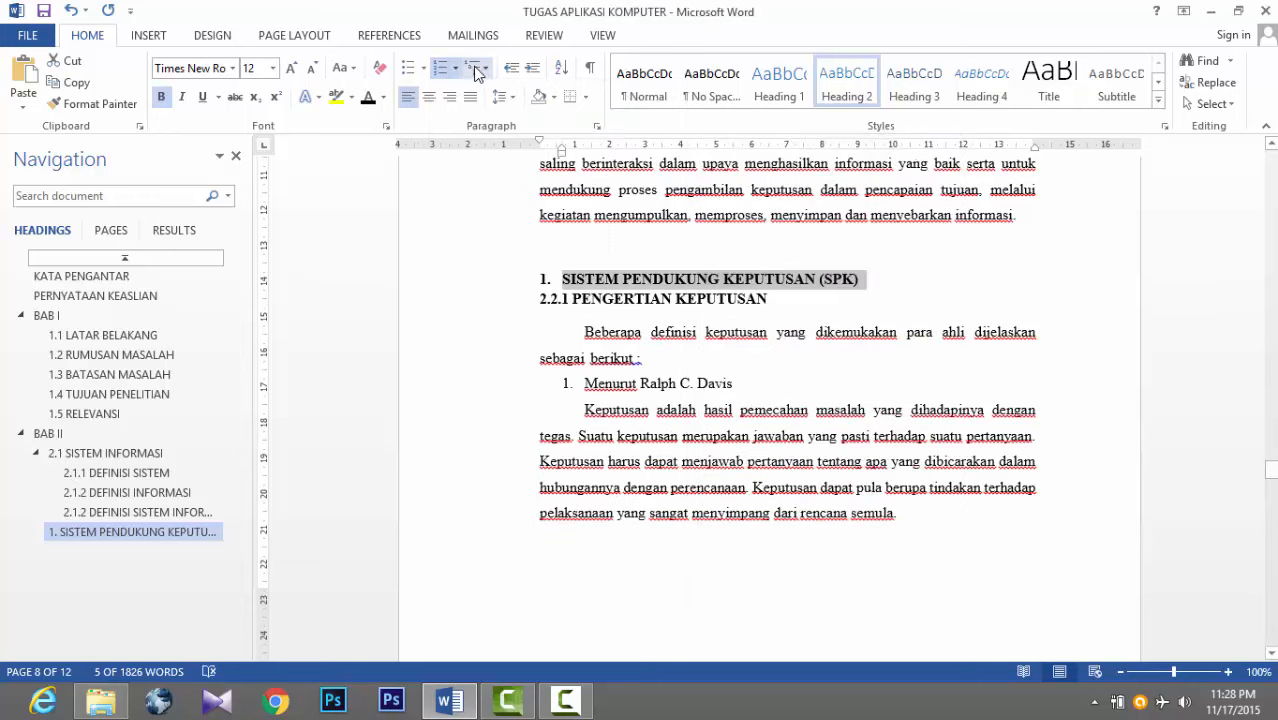
Step: Define a new multilevel list for SISTEM PENDUKUNG KEPUTUSAN (SPK) with level 1 starting at 2 and formatted 2.2, and set its hanging indent to about 1 cm
click(472, 67)
click(546, 597)
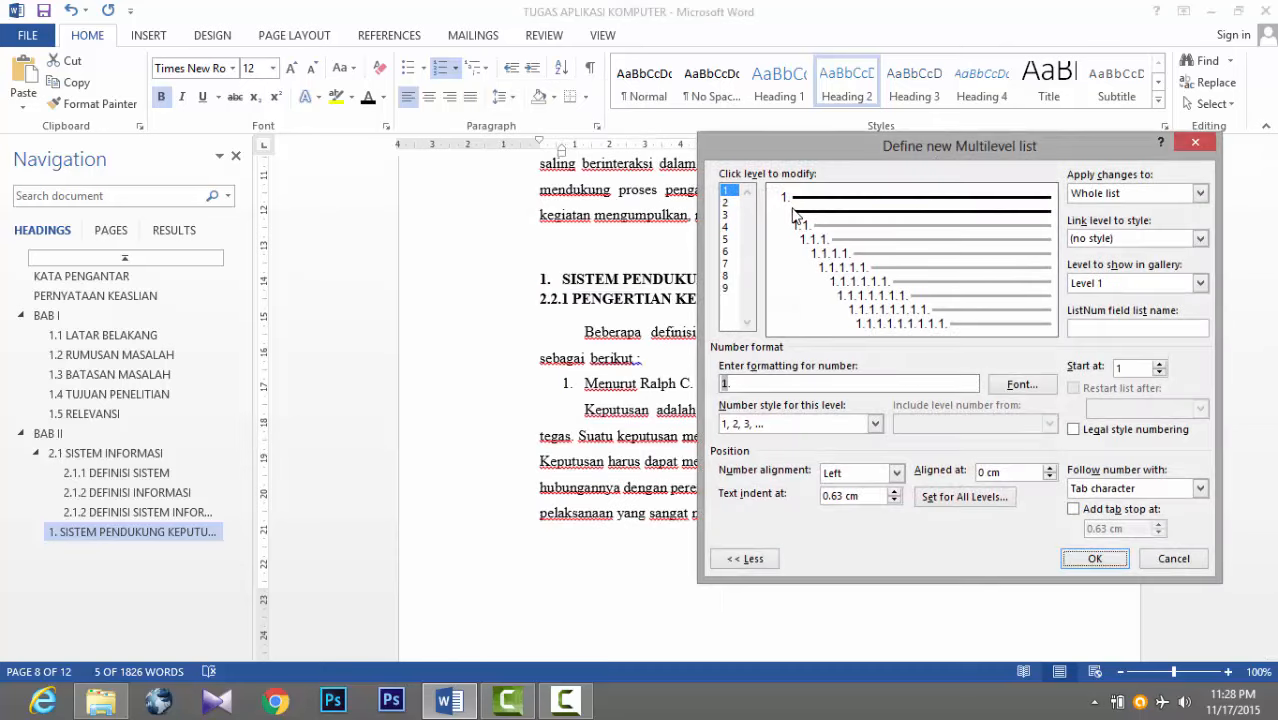
click(1158, 366)
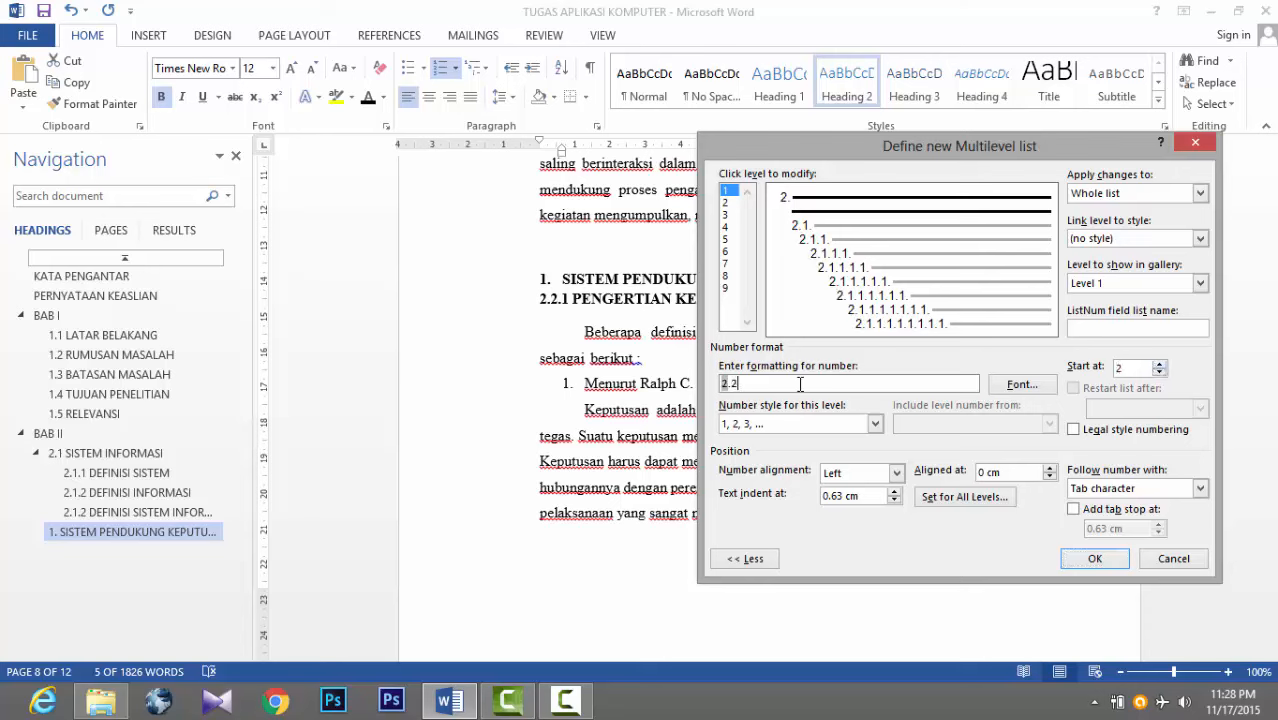
click(1085, 560)
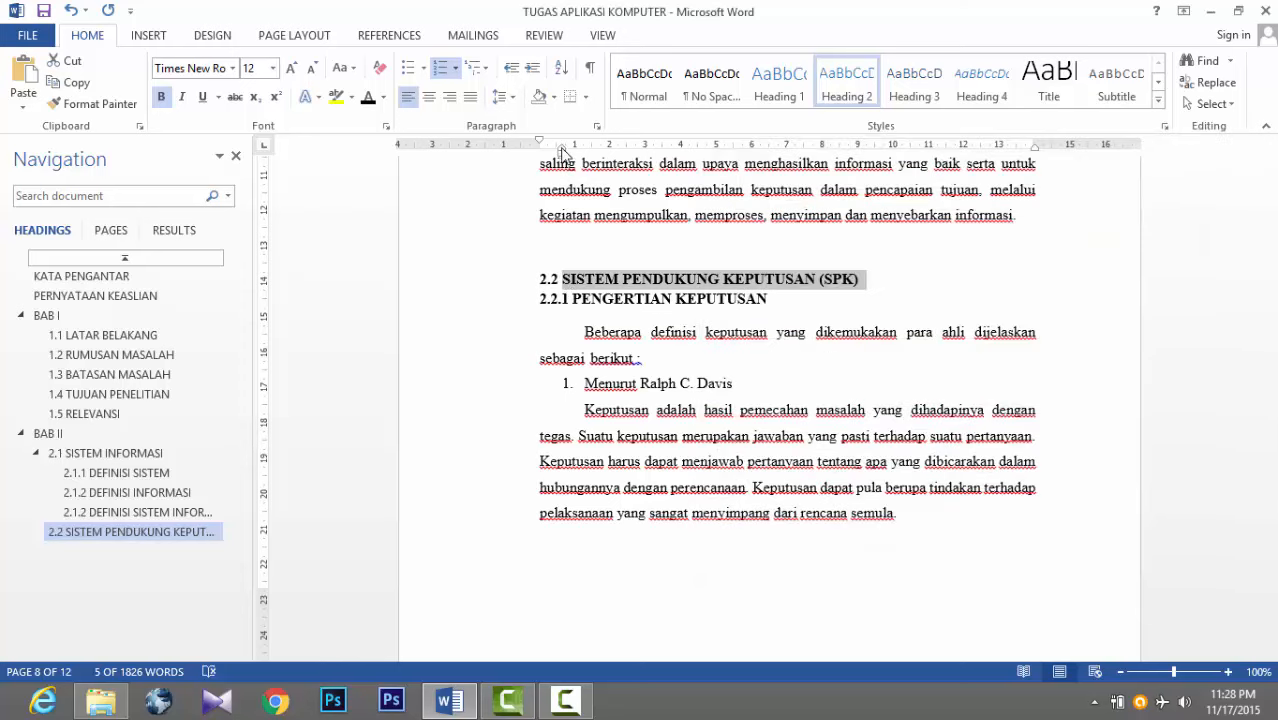
drag(561, 152, 574, 150)
Step: Remove the typed 2.2.1 from the PENGERTIAN KEPUTUSAN subheading and apply the Heading 3 style to it
drag(571, 299, 540, 300)
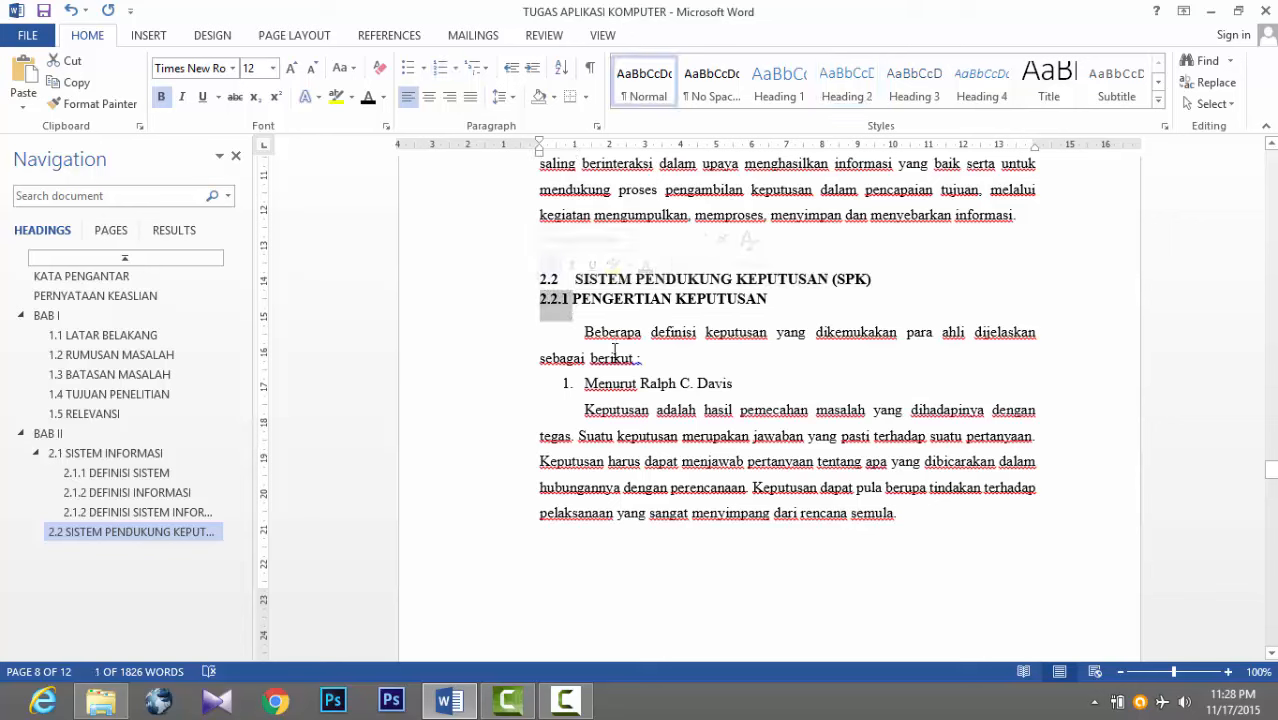
key(Delete)
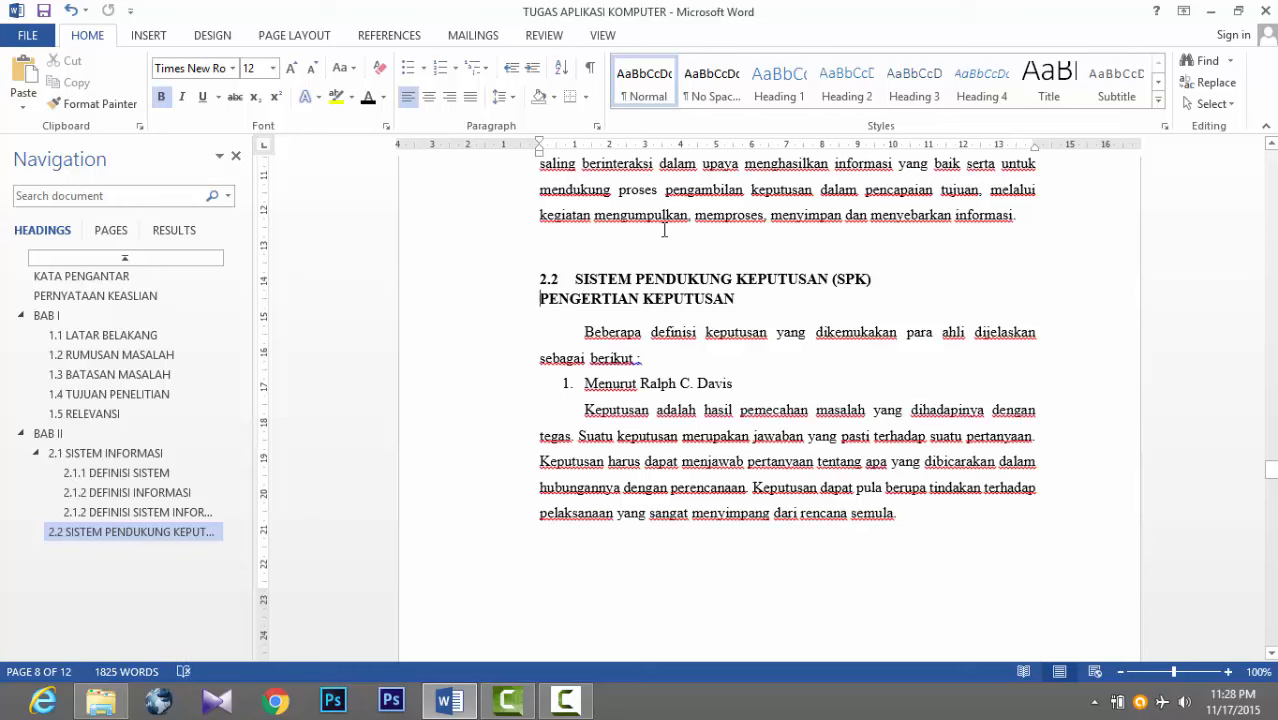
click(471, 300)
click(914, 85)
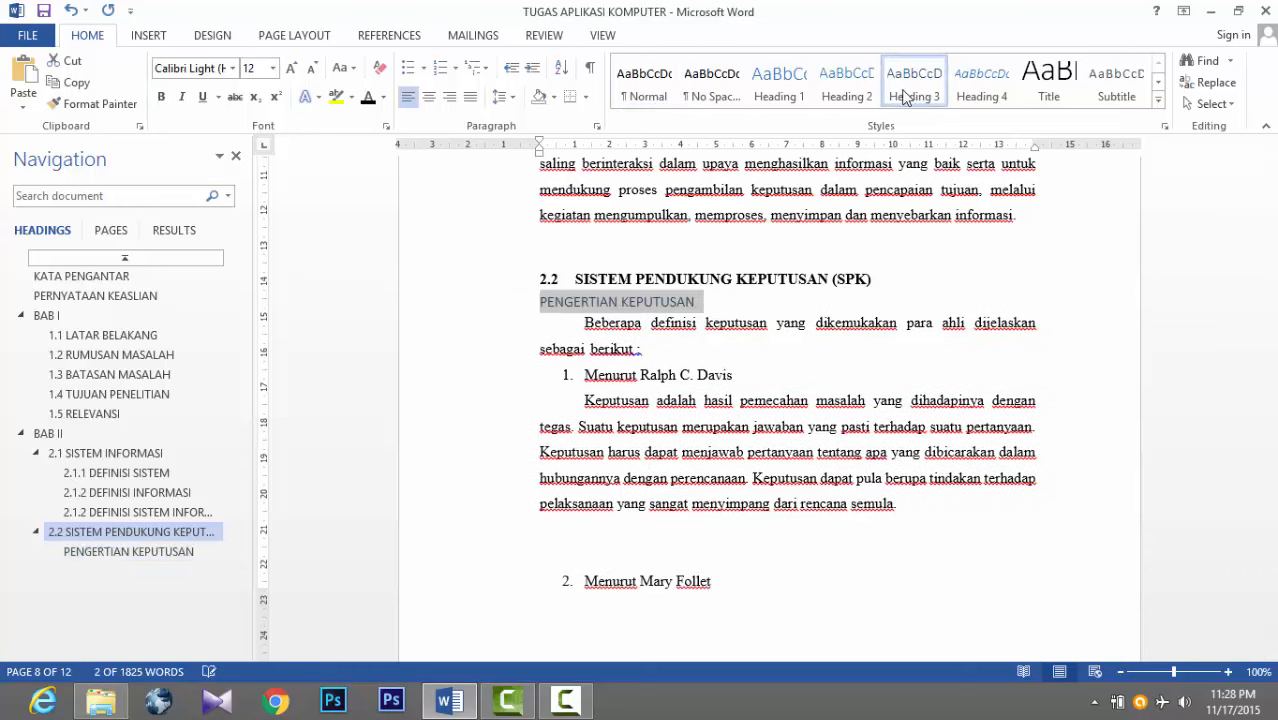
Step: Format PENGERTIAN KEPUTUSAN as bold black Times New Roman and apply the 1., 1.1., 1.1.1. multilevel list
click(232, 68)
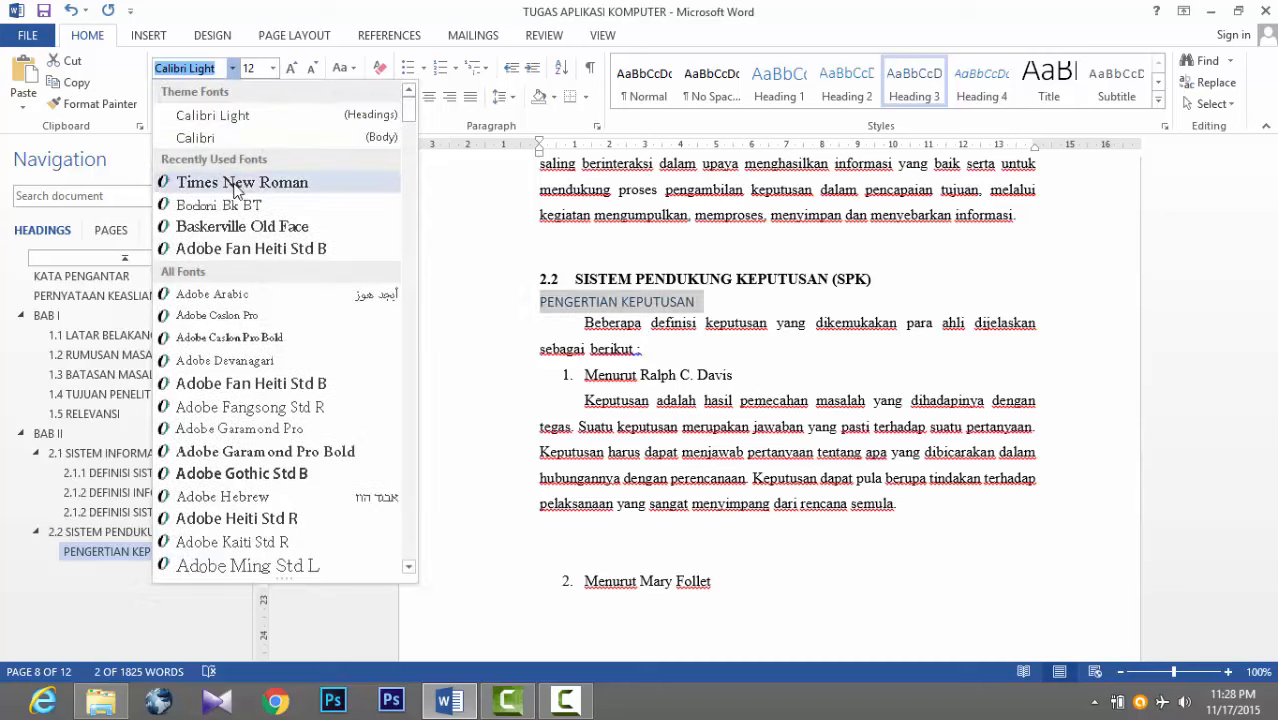
click(200, 171)
click(162, 96)
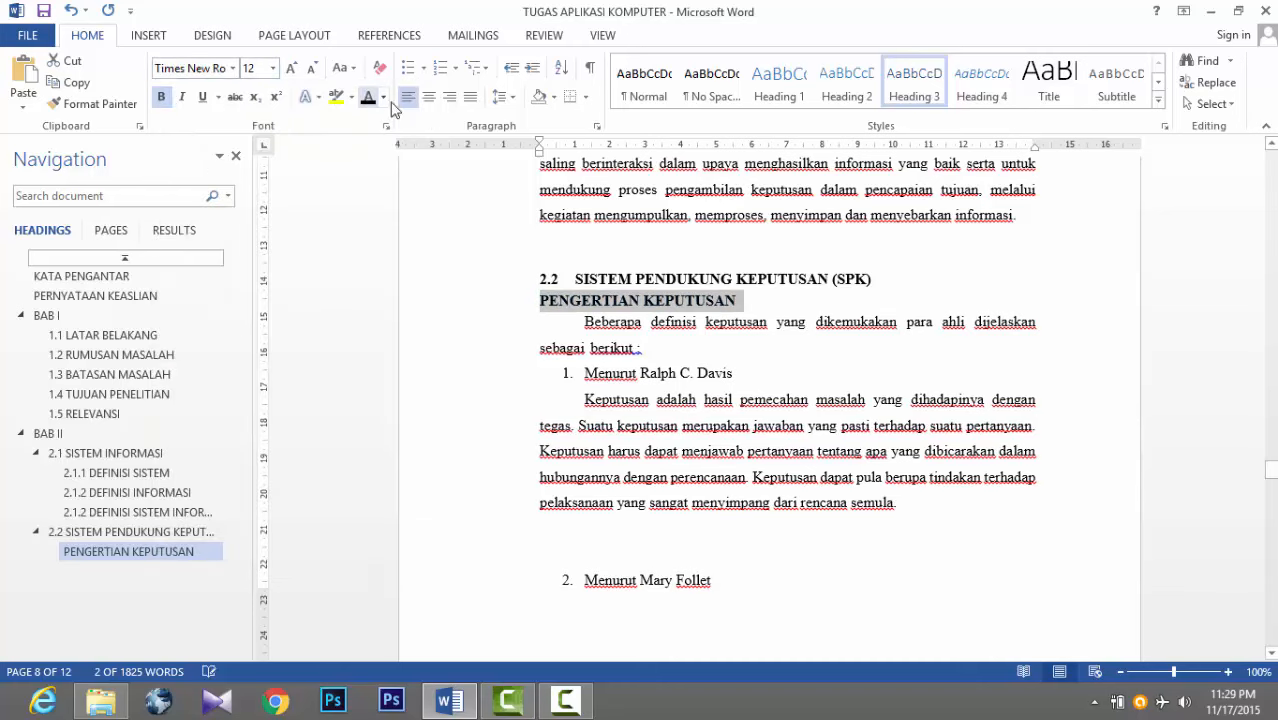
click(477, 67)
click(660, 264)
Step: Define a new multilevel list for PENGERTIAN KEPUTUSAN with levels 1 and 2 starting at 2, level 2 formatted 2.2.1 and Level 2 shown in the gallery
click(477, 67)
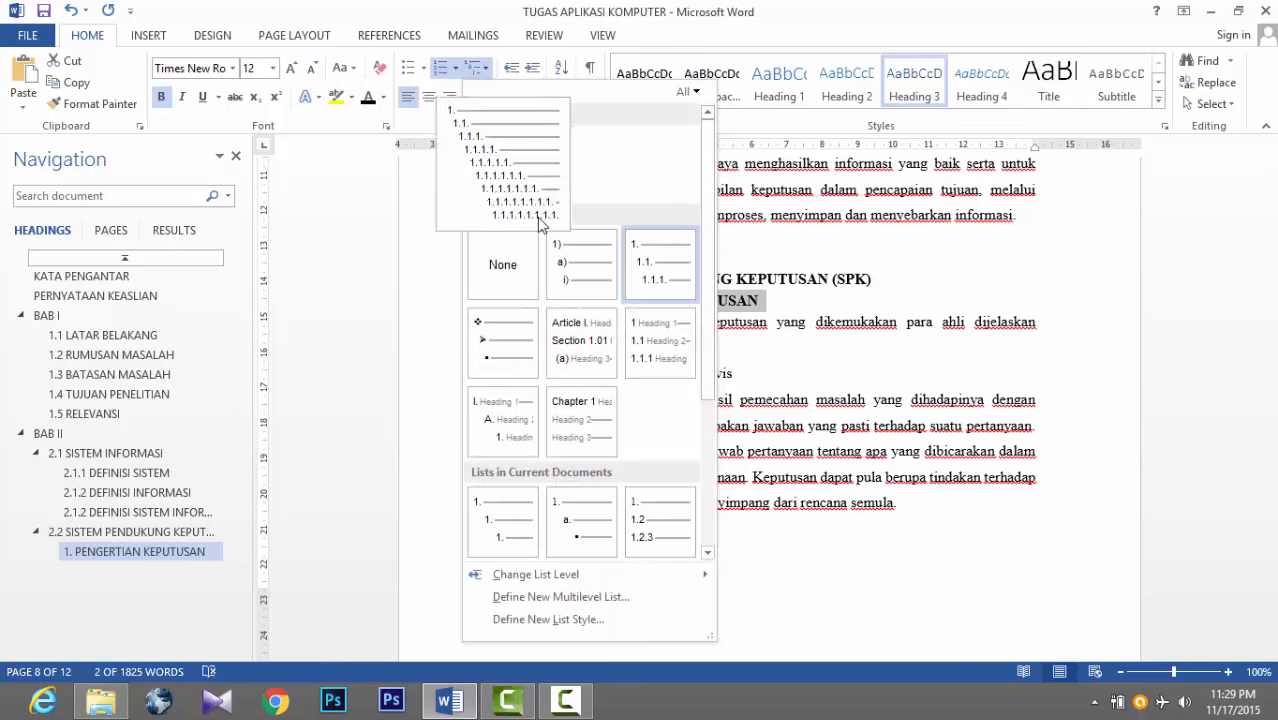
click(575, 596)
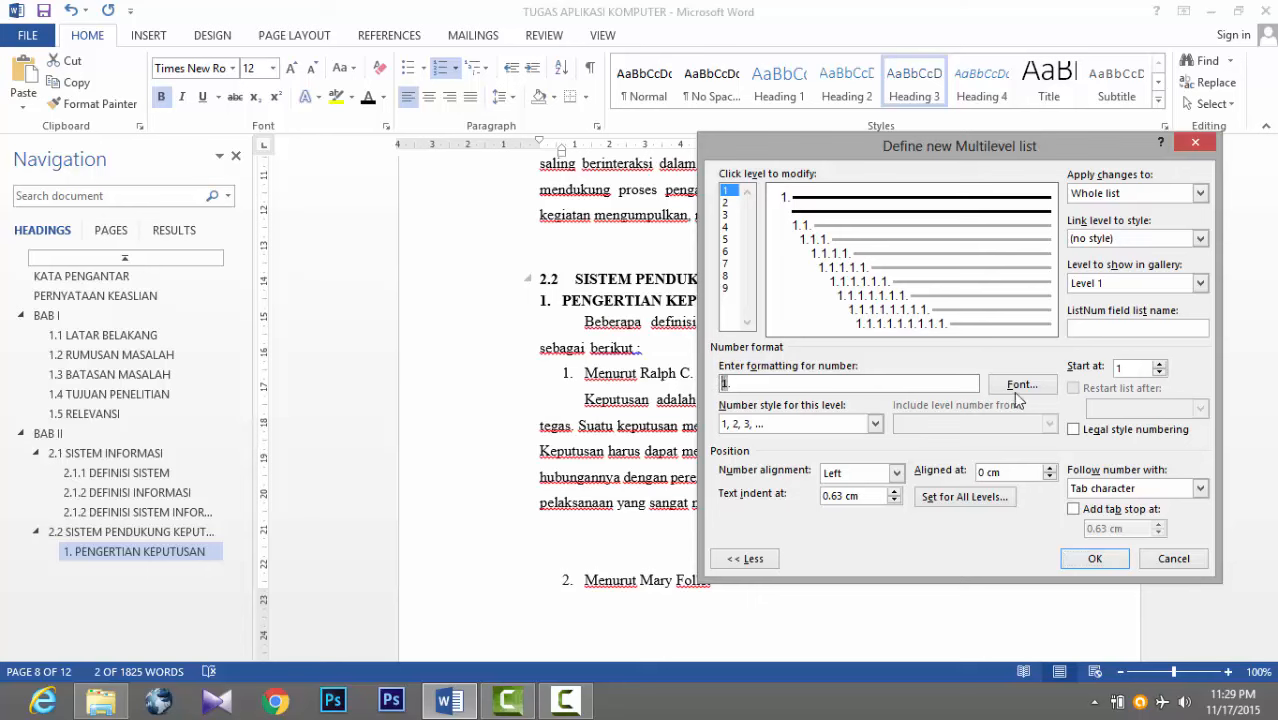
click(1159, 364)
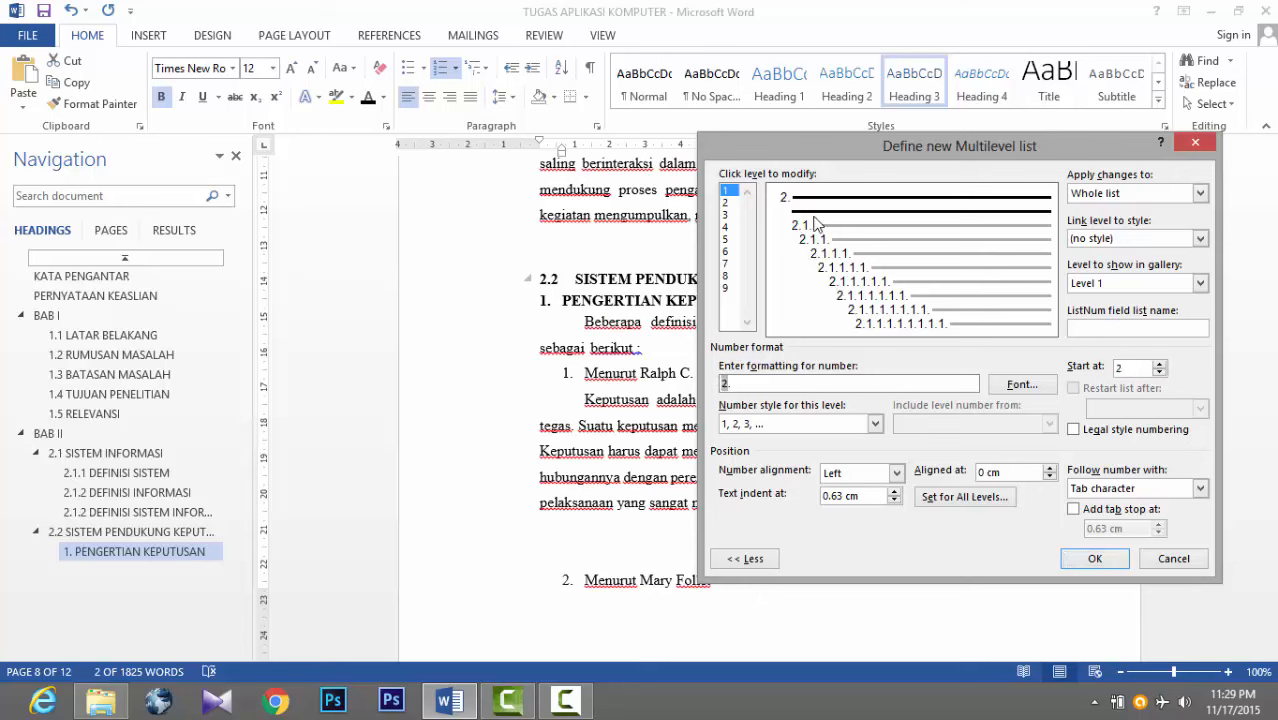
click(1091, 286)
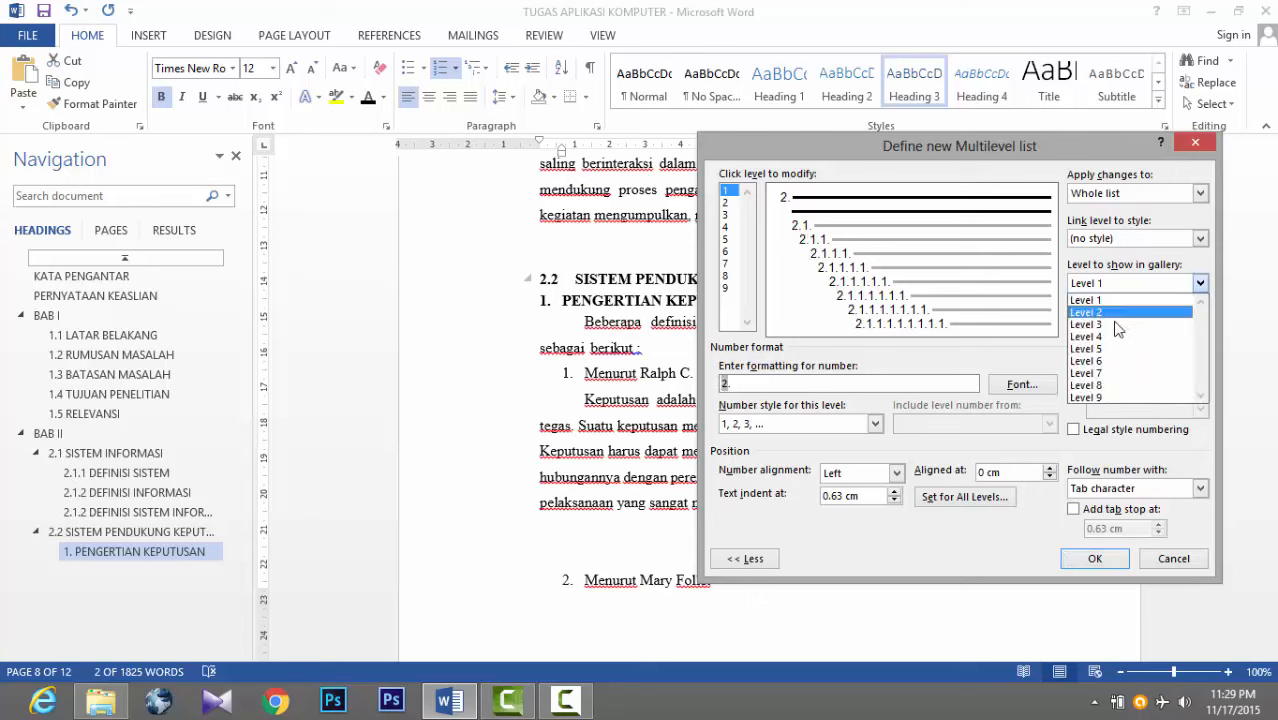
click(1115, 310)
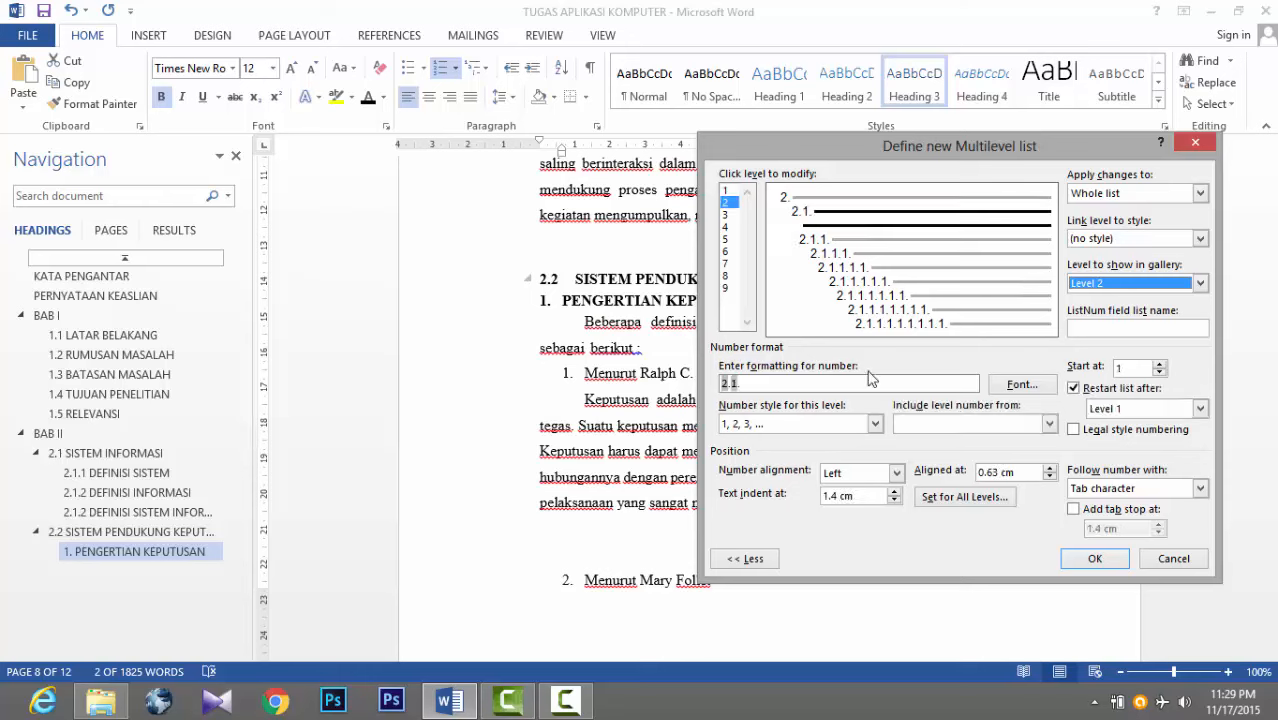
click(1159, 363)
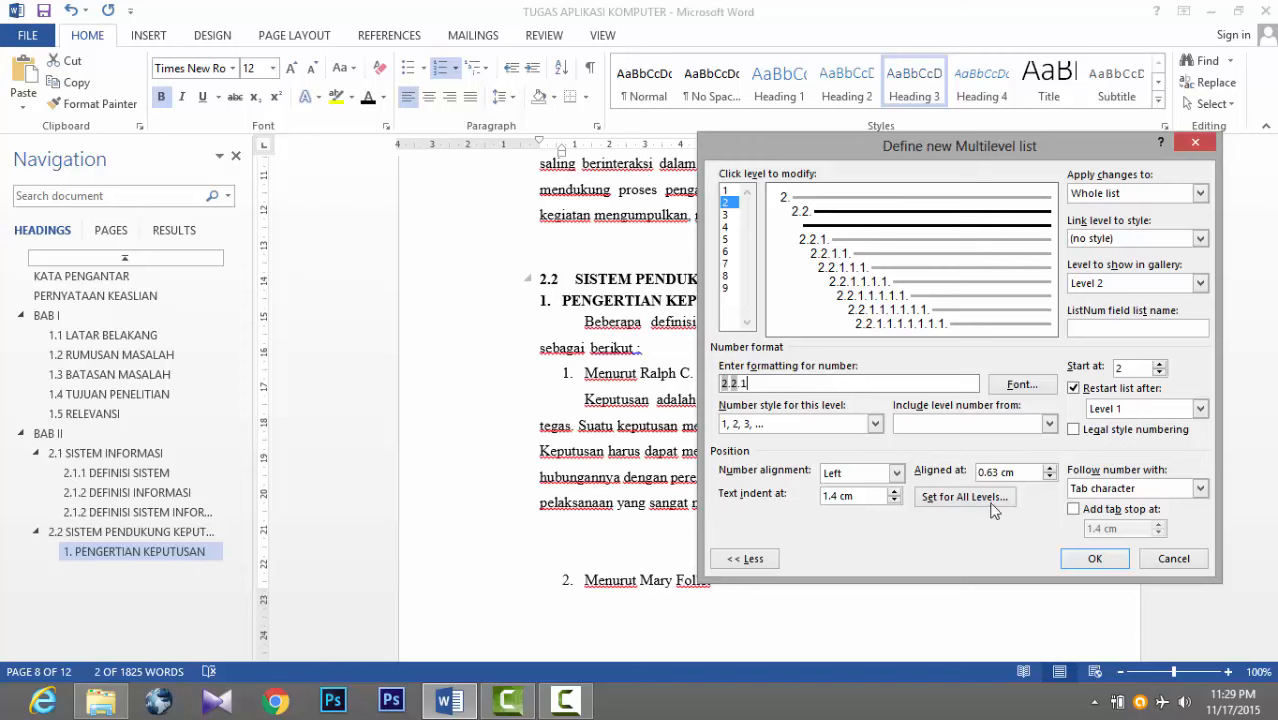
click(1095, 558)
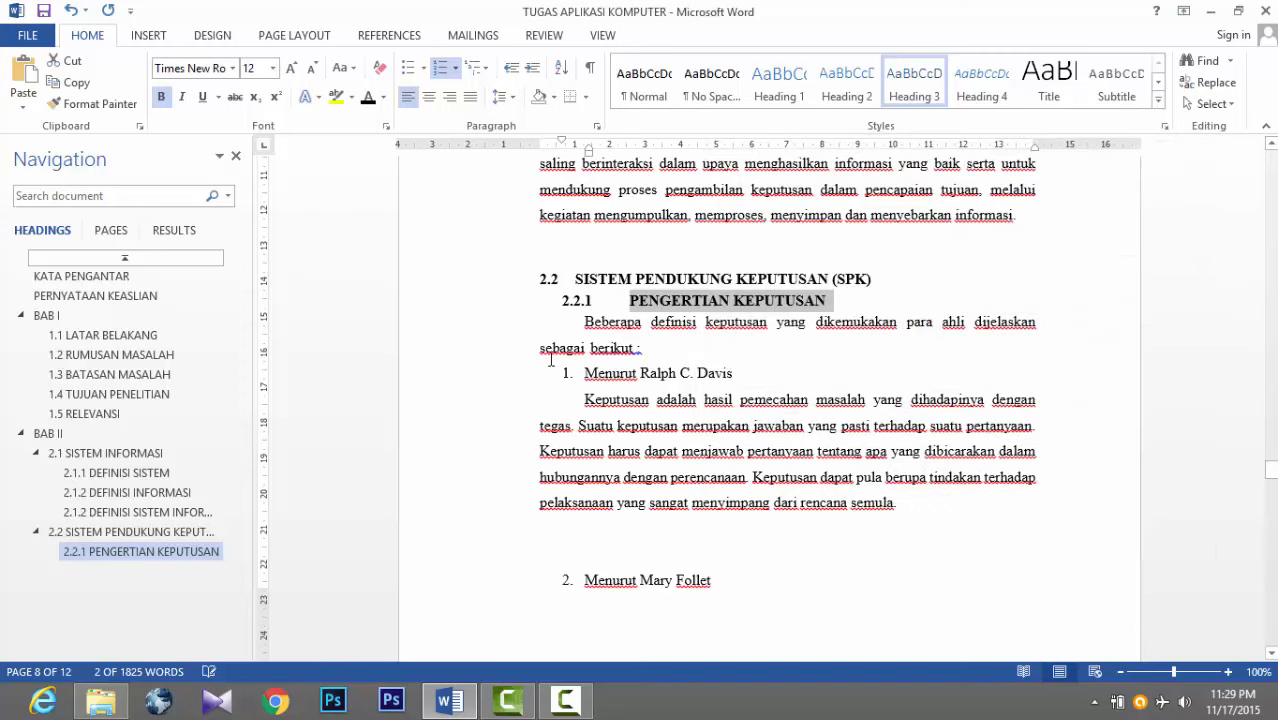
Step: Move the first-line indent of the numbered PENGERTIAN KEPUTUSAN subheading back to the 0 cm margin
click(567, 300)
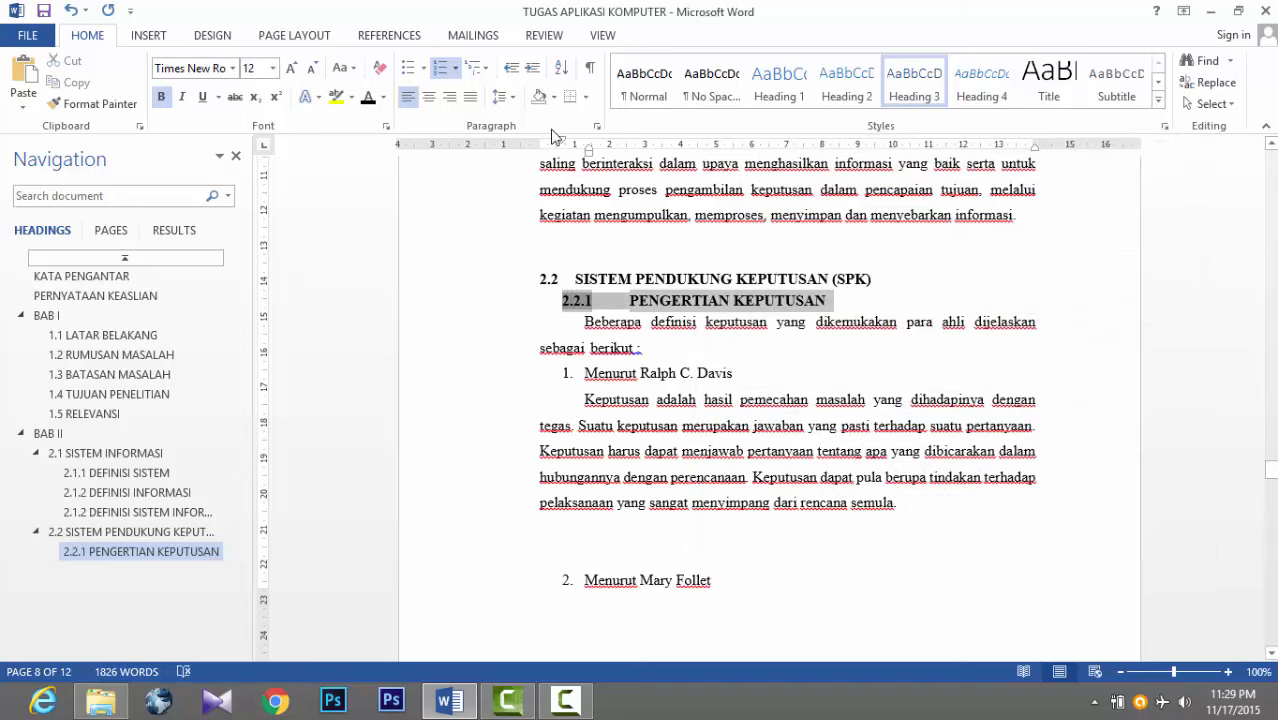
drag(557, 137, 540, 140)
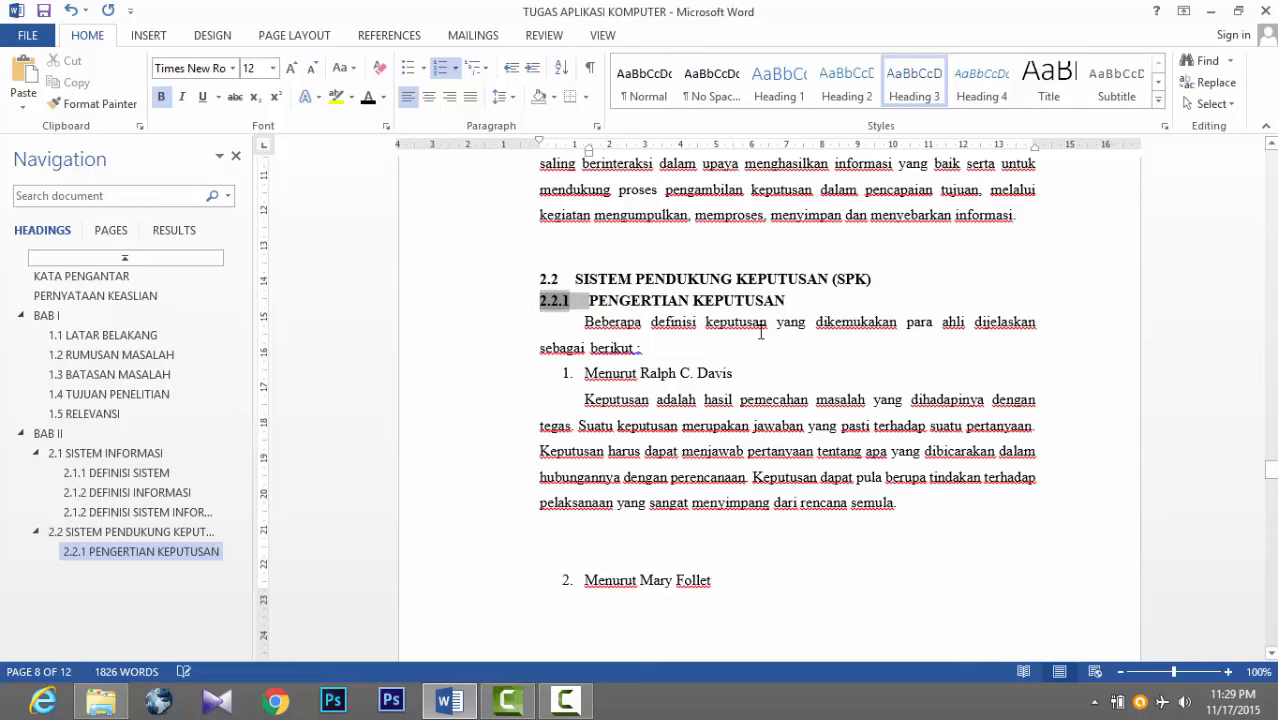
click(761, 333)
Step: Remove the typed 2.2.2 from the PENGERTIAN PENDUKUNG KEPUTUSAN subheading and apply the Heading 3 style to it
scroll(763, 335, down, 5)
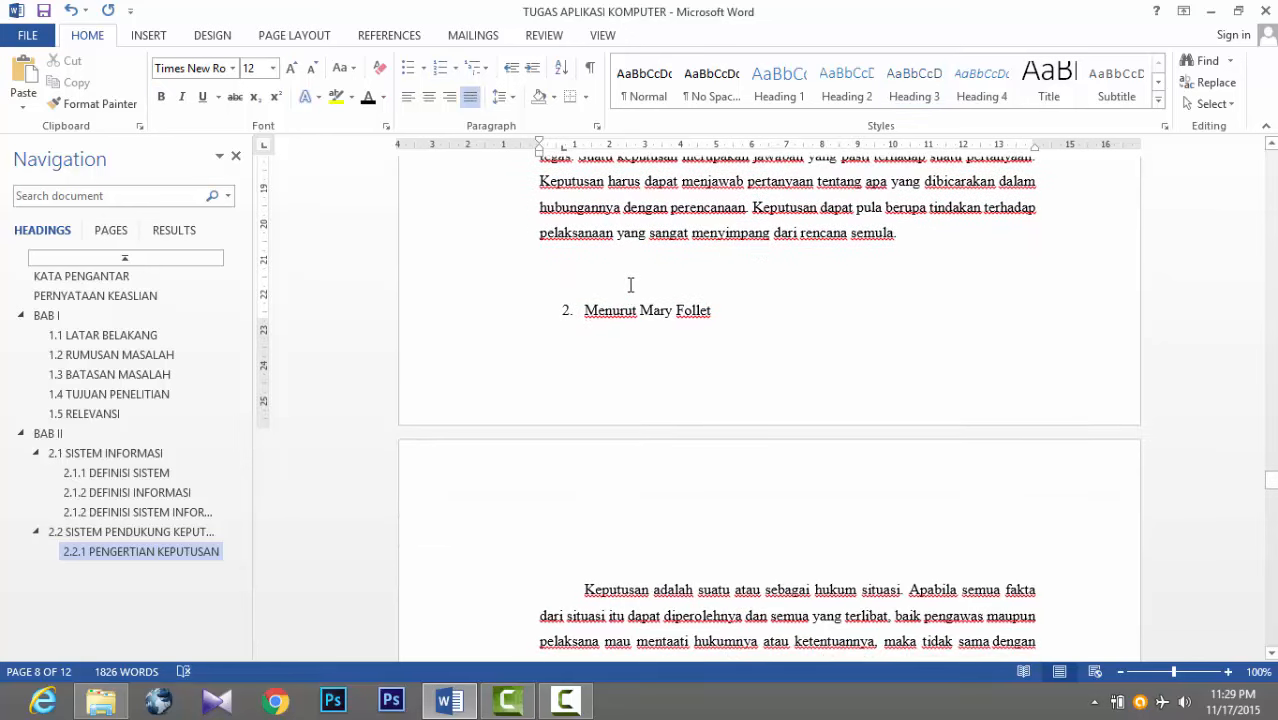
scroll(635, 290, down, 15)
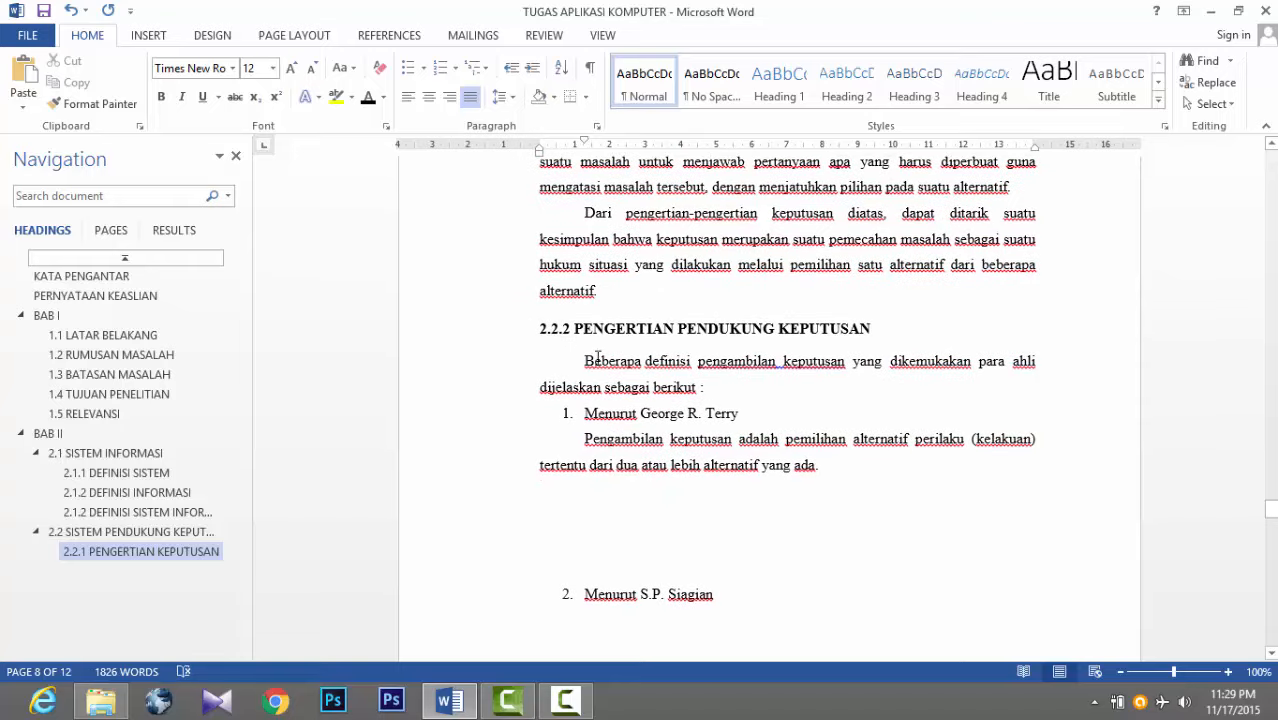
double_click(545, 328)
key(Delete)
click(482, 334)
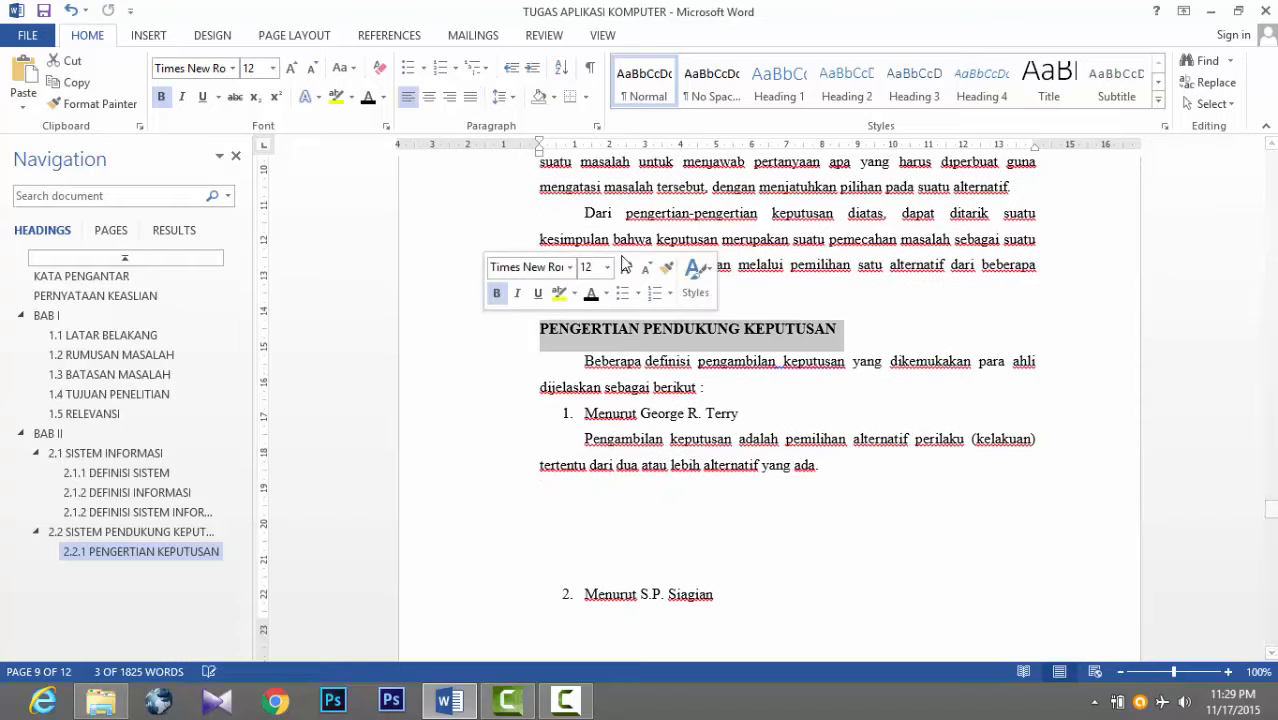
click(896, 85)
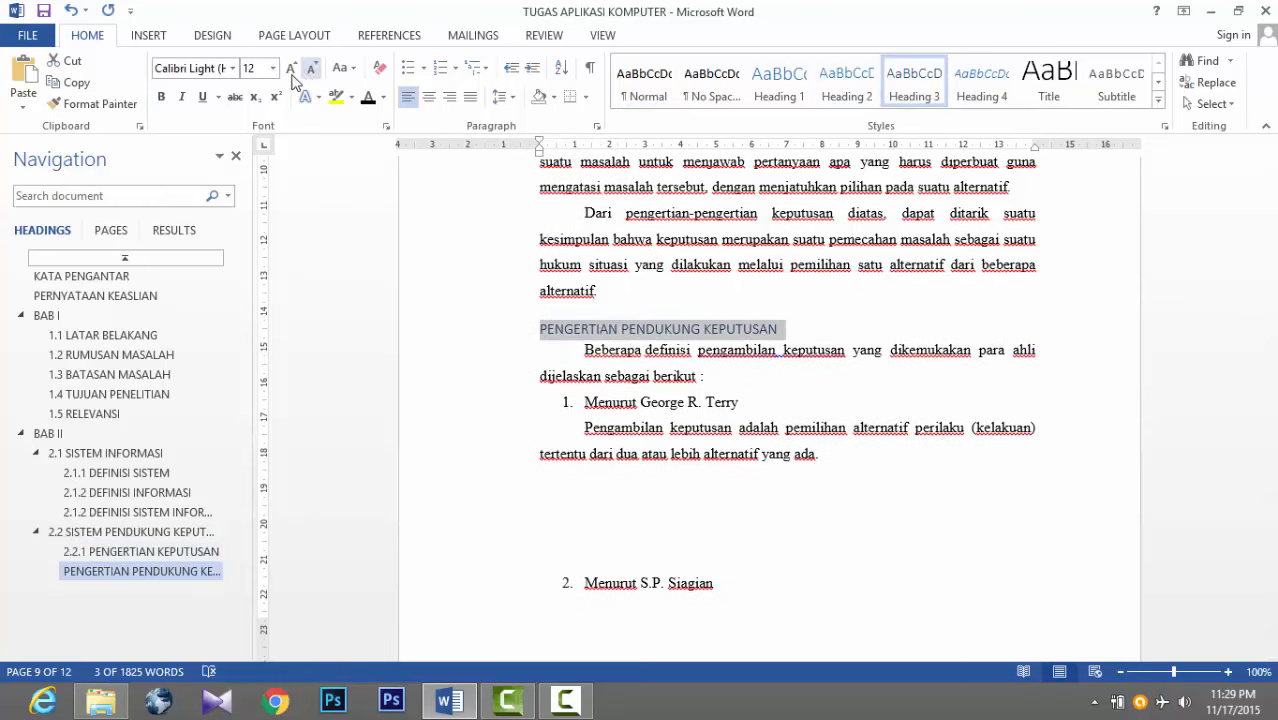
Step: Format PENGERTIAN PENDUKUNG KEPUTUSAN as bold black Times New Roman and apply the 1., 1.1., 1.1.1. multilevel list
click(232, 68)
click(250, 183)
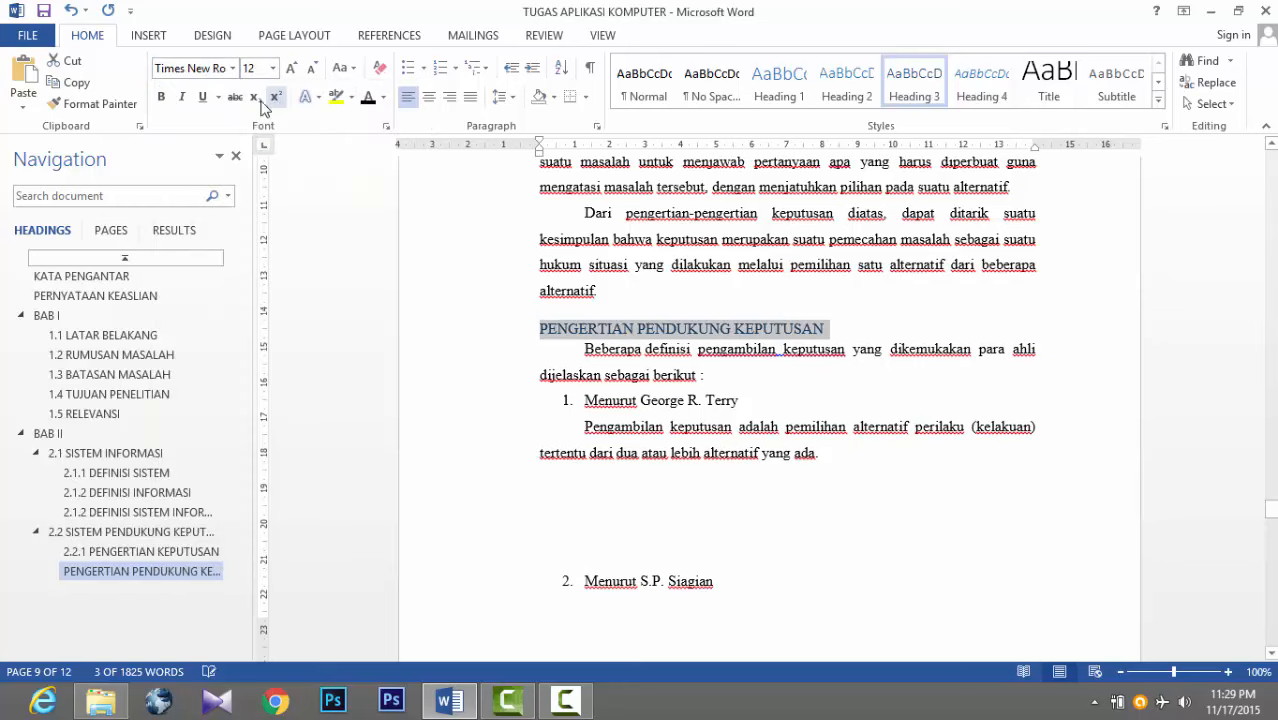
click(163, 98)
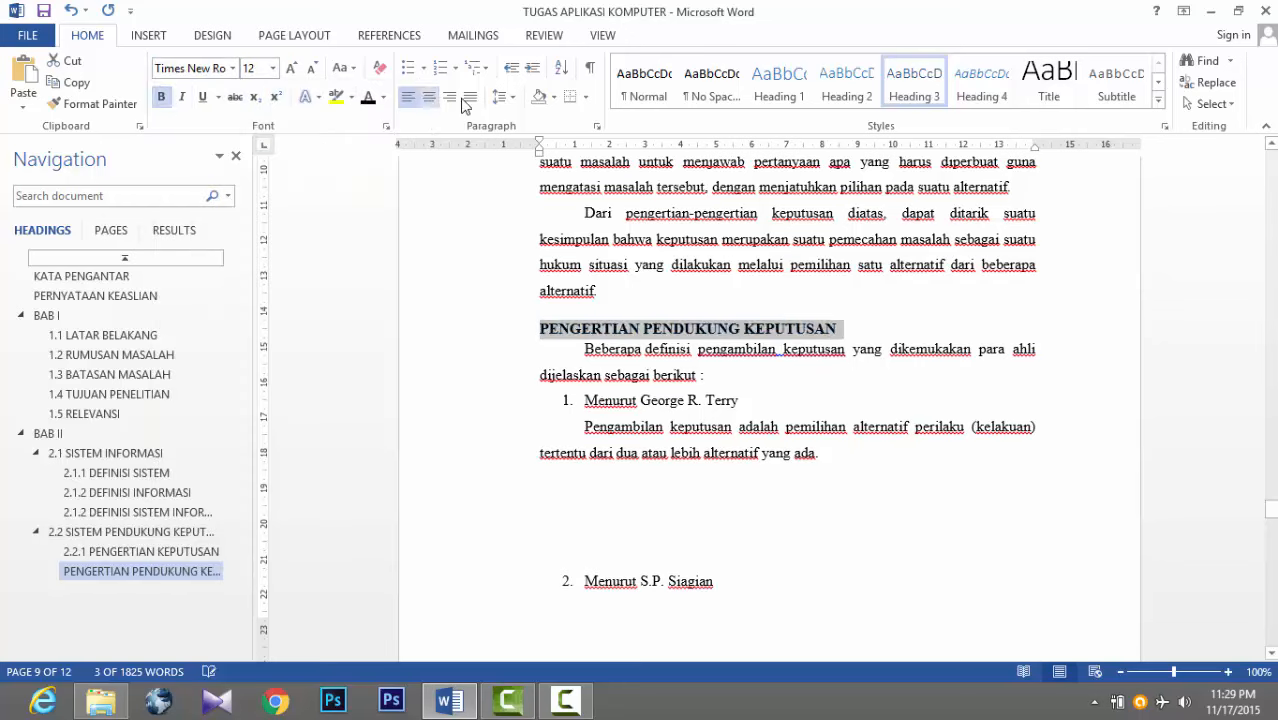
click(486, 68)
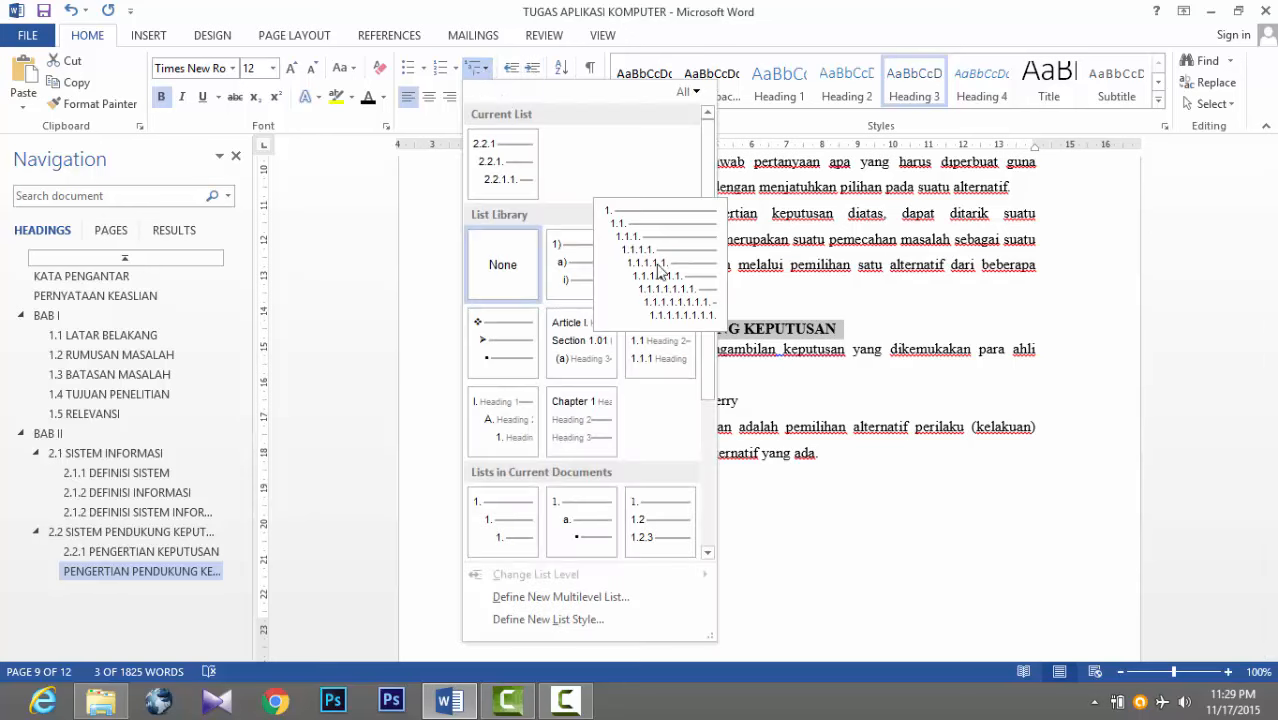
click(585, 262)
Step: Define a multilevel list for PENGERTIAN PENDUKUNG KEPUTUSAN with levels 1 and 2 starting at 2, formatted 2.2.2, and align its first line at 0 cm
click(486, 68)
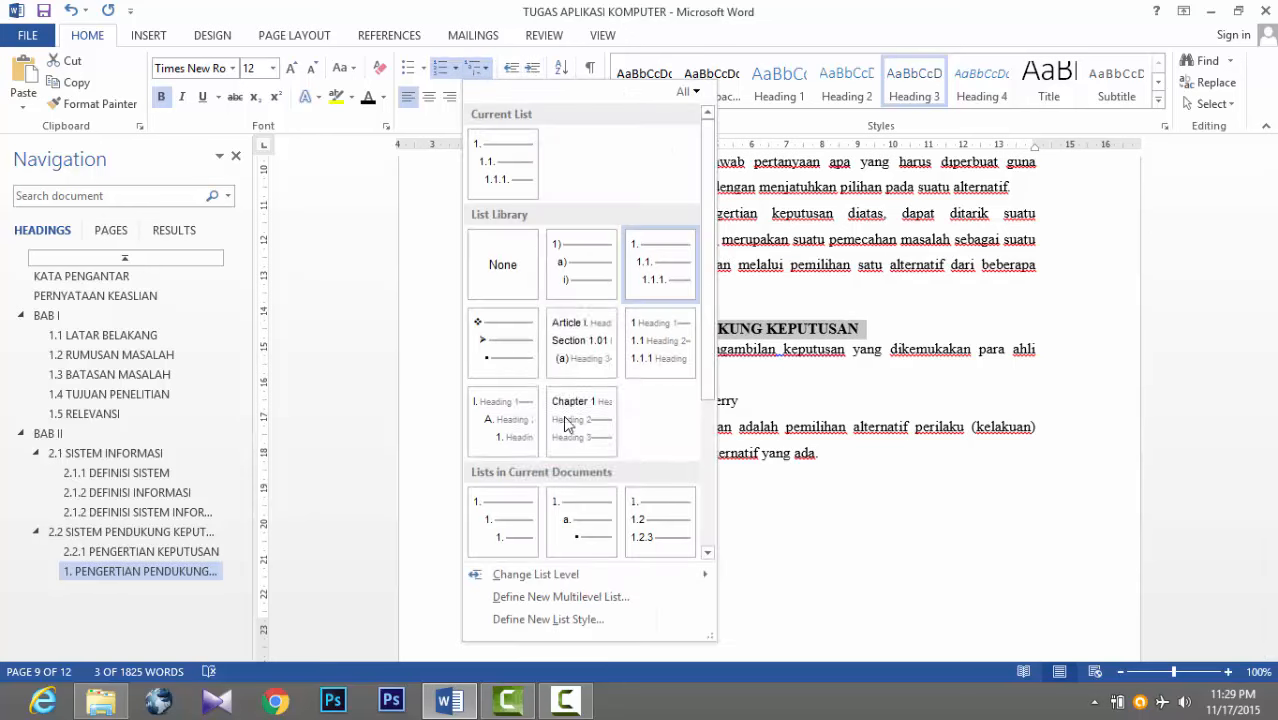
click(585, 595)
click(1158, 364)
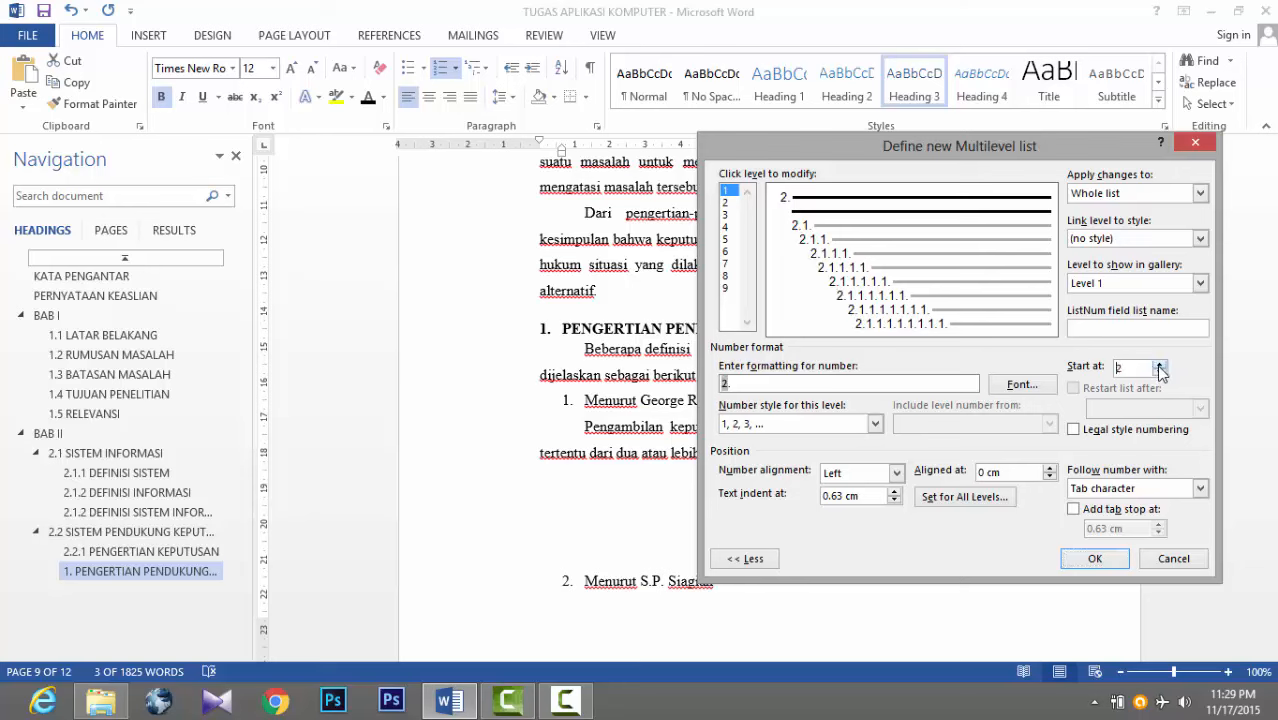
click(1108, 283)
click(1120, 311)
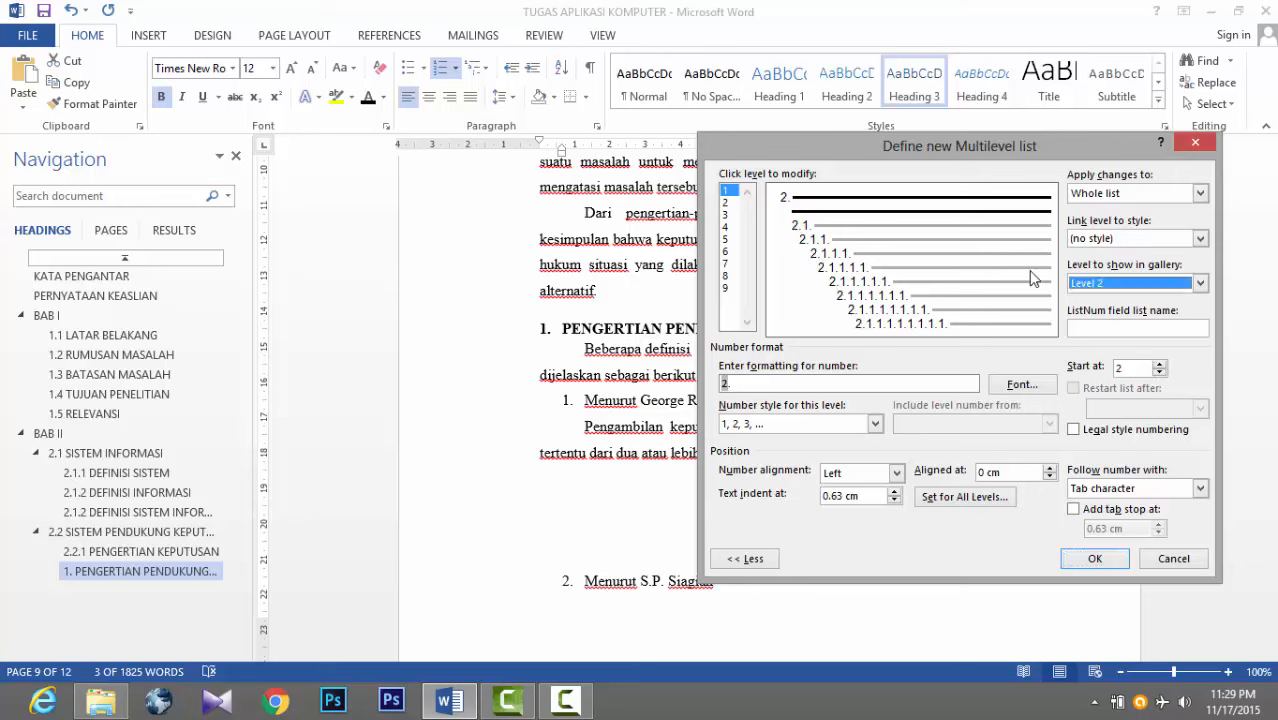
click(798, 220)
click(1158, 365)
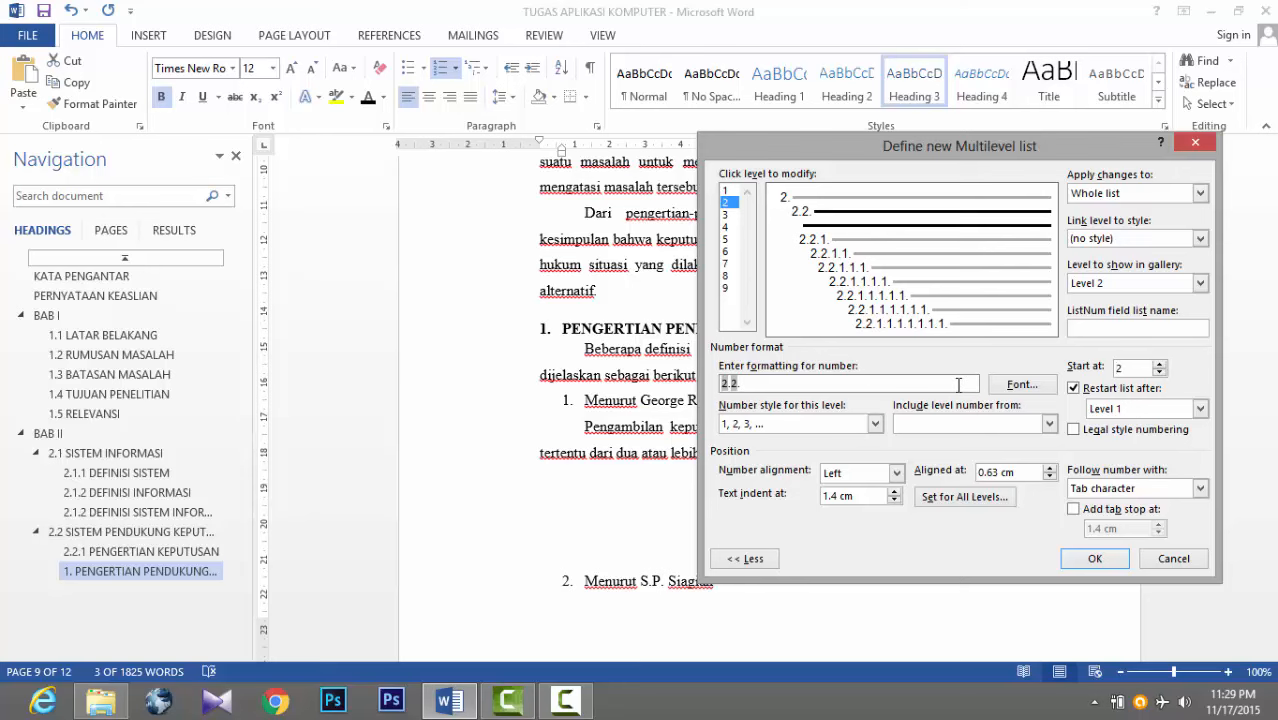
click(1095, 558)
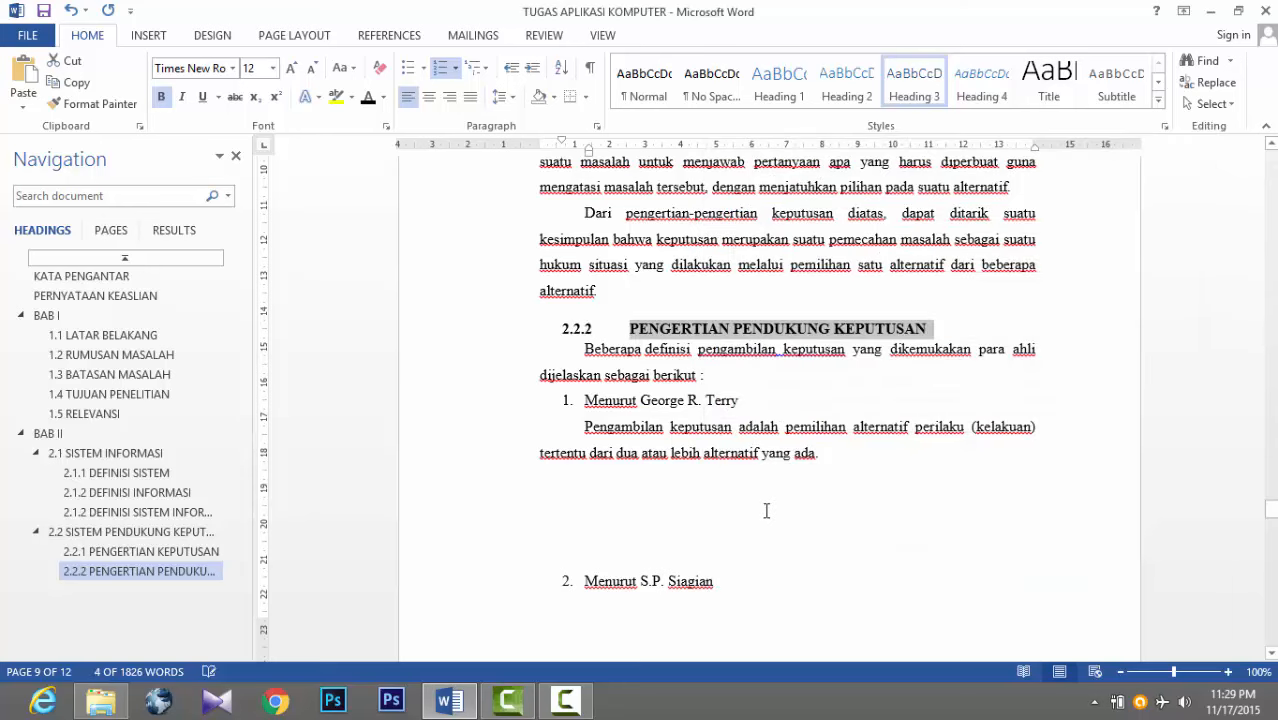
drag(561, 142, 539, 142)
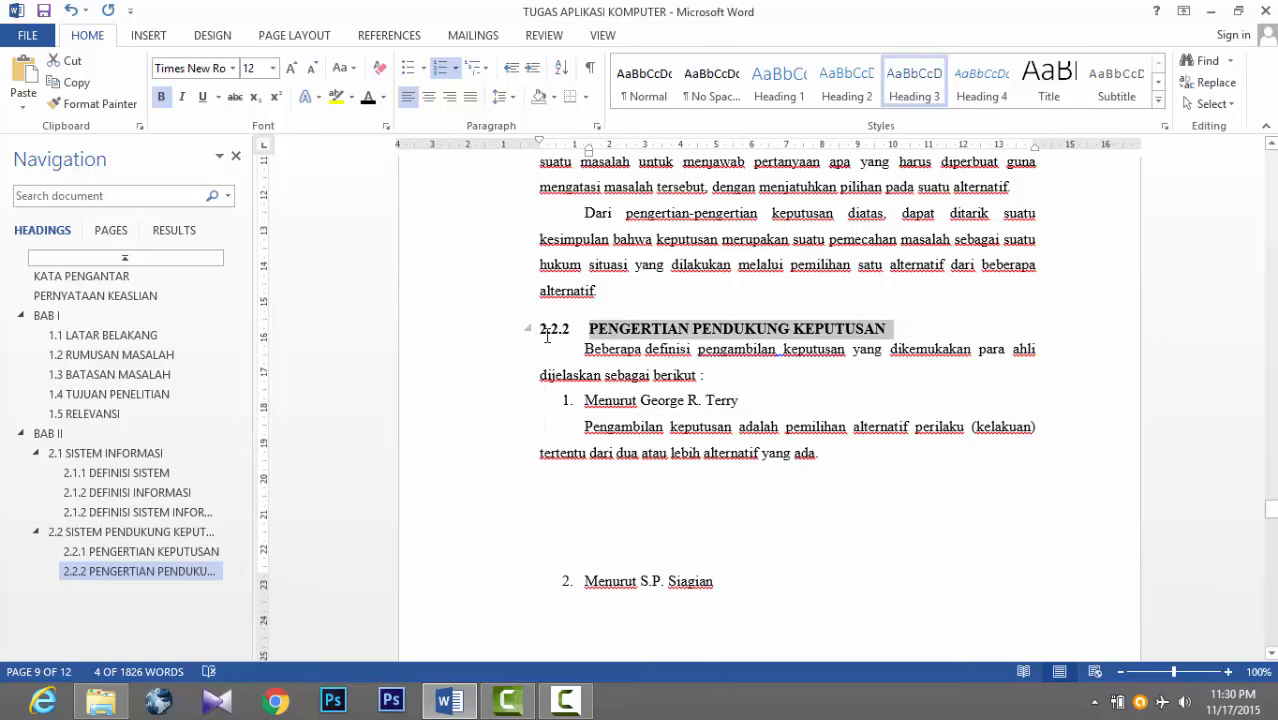
Step: Apply the Heading 1 style to the BAB III chapter title above KESIMPULAN DAN SARAN
scroll(548, 337, down, 9)
scroll(548, 345, down, 15)
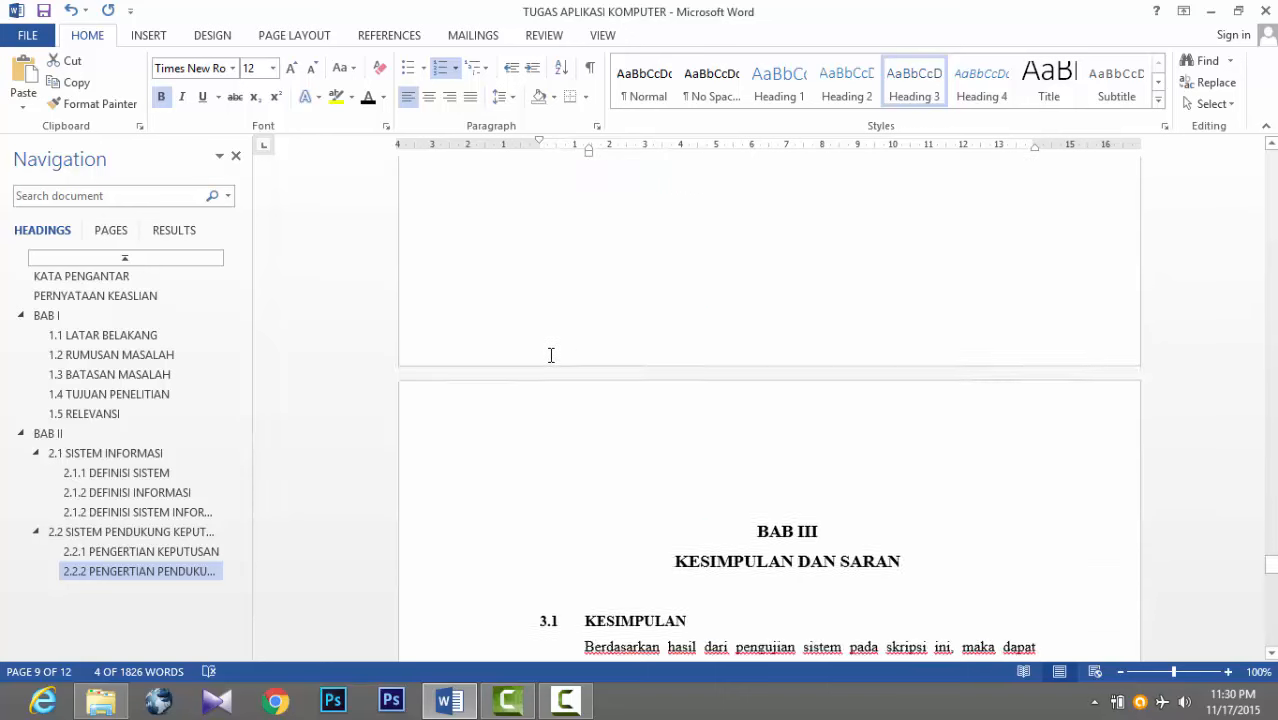
click(463, 292)
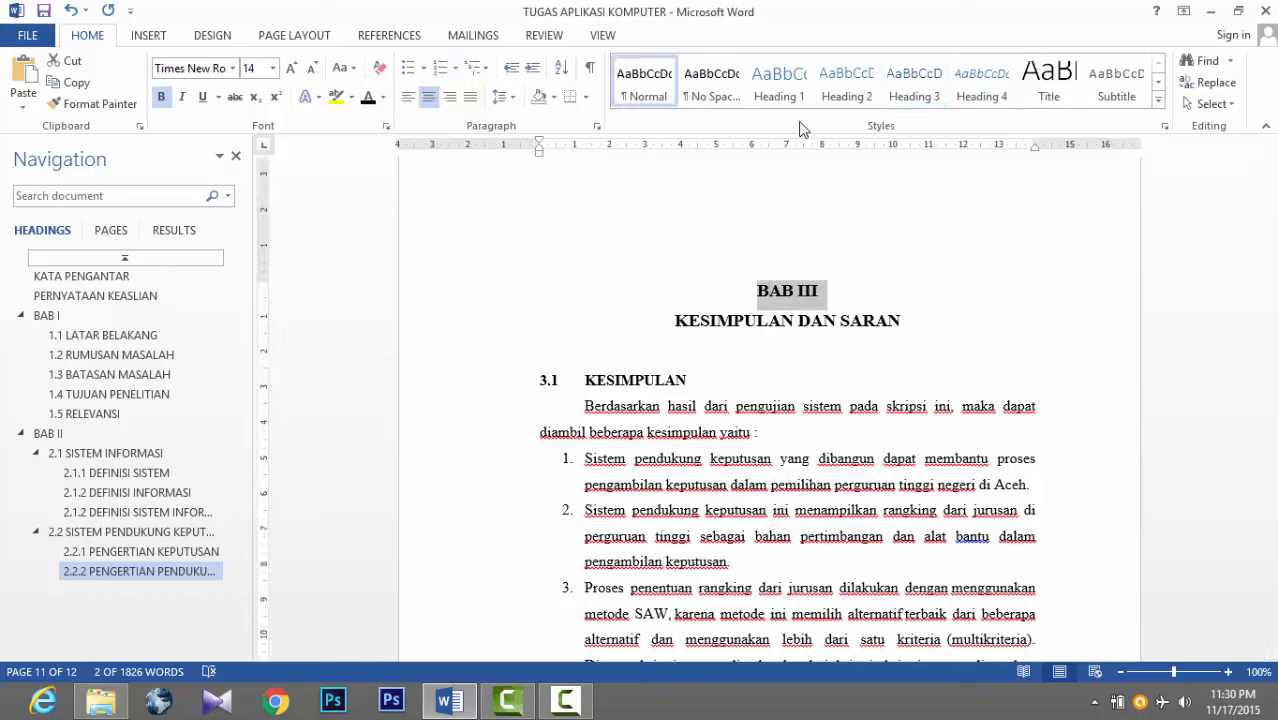
click(774, 84)
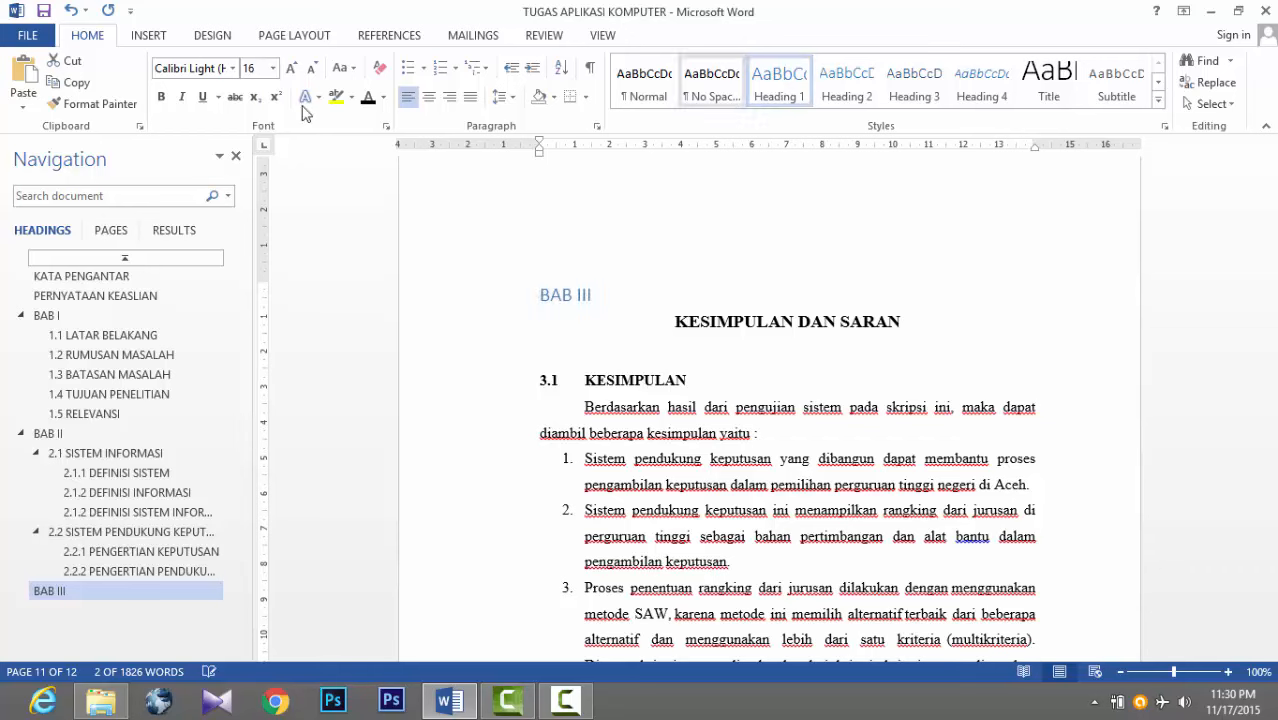
Step: Format the BAB III title as bold black Times New Roman and center it
click(231, 68)
click(220, 134)
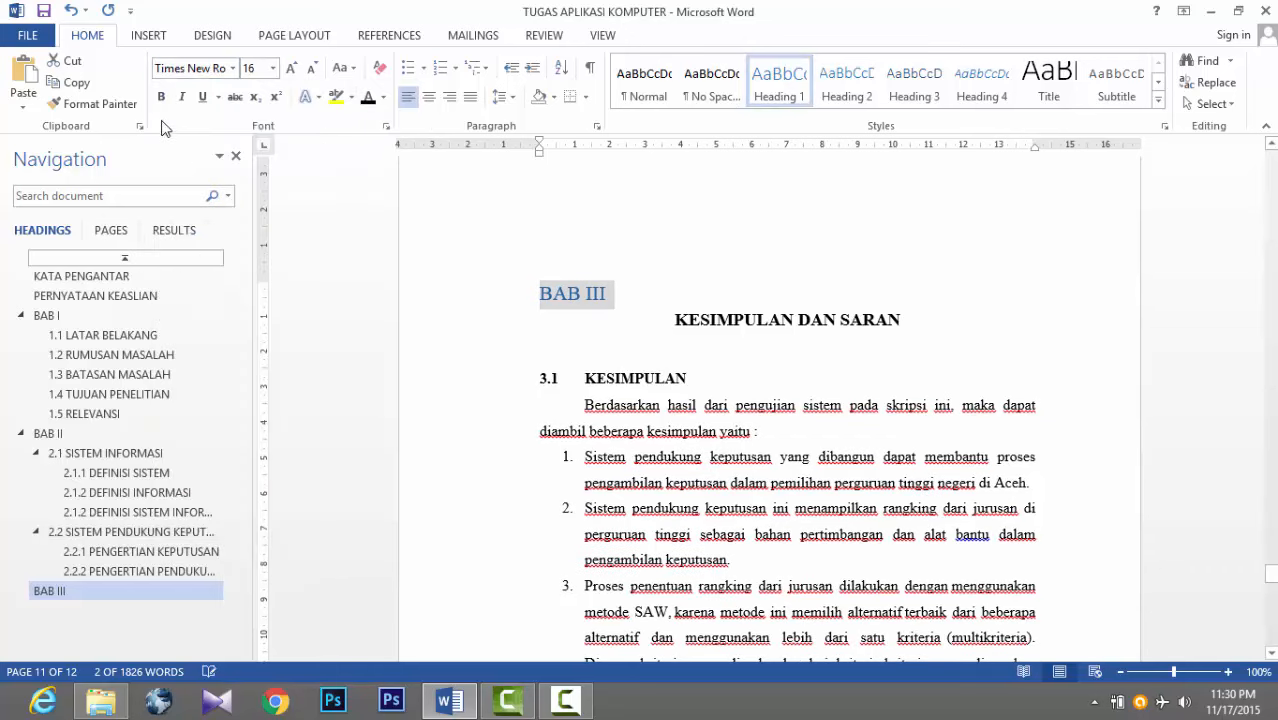
click(160, 96)
click(368, 100)
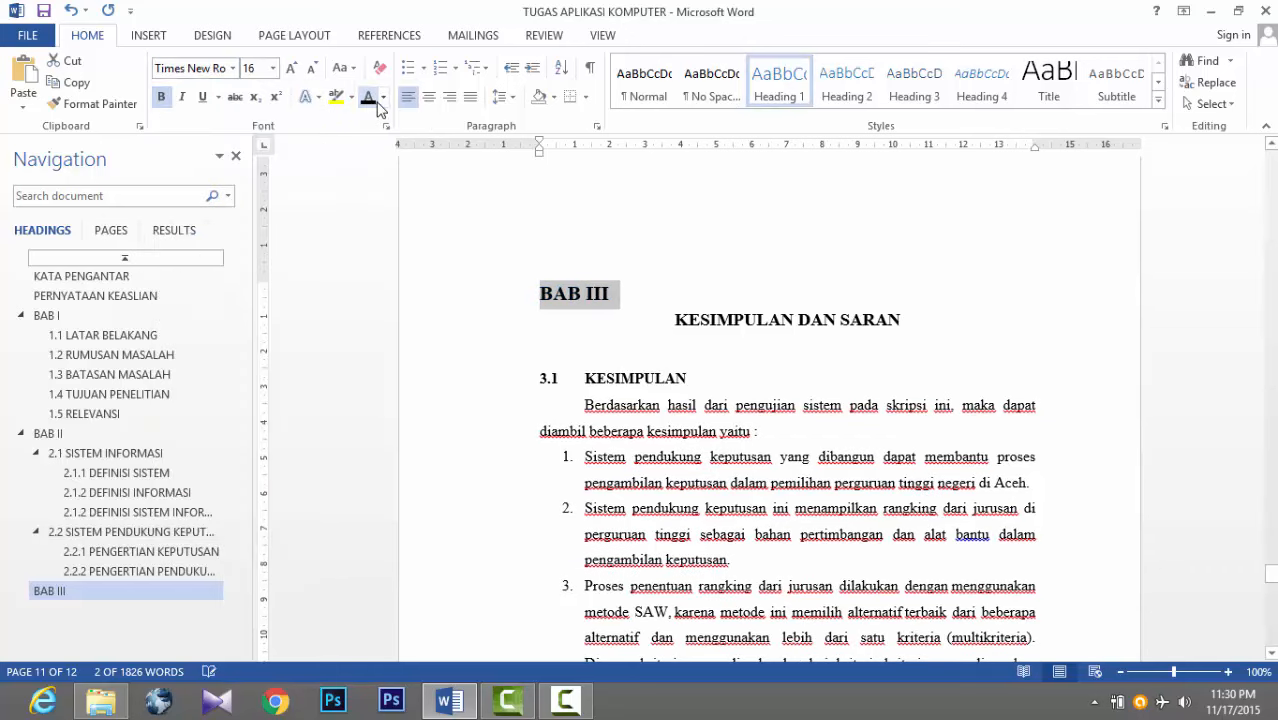
click(428, 96)
scroll(427, 118, down, 3)
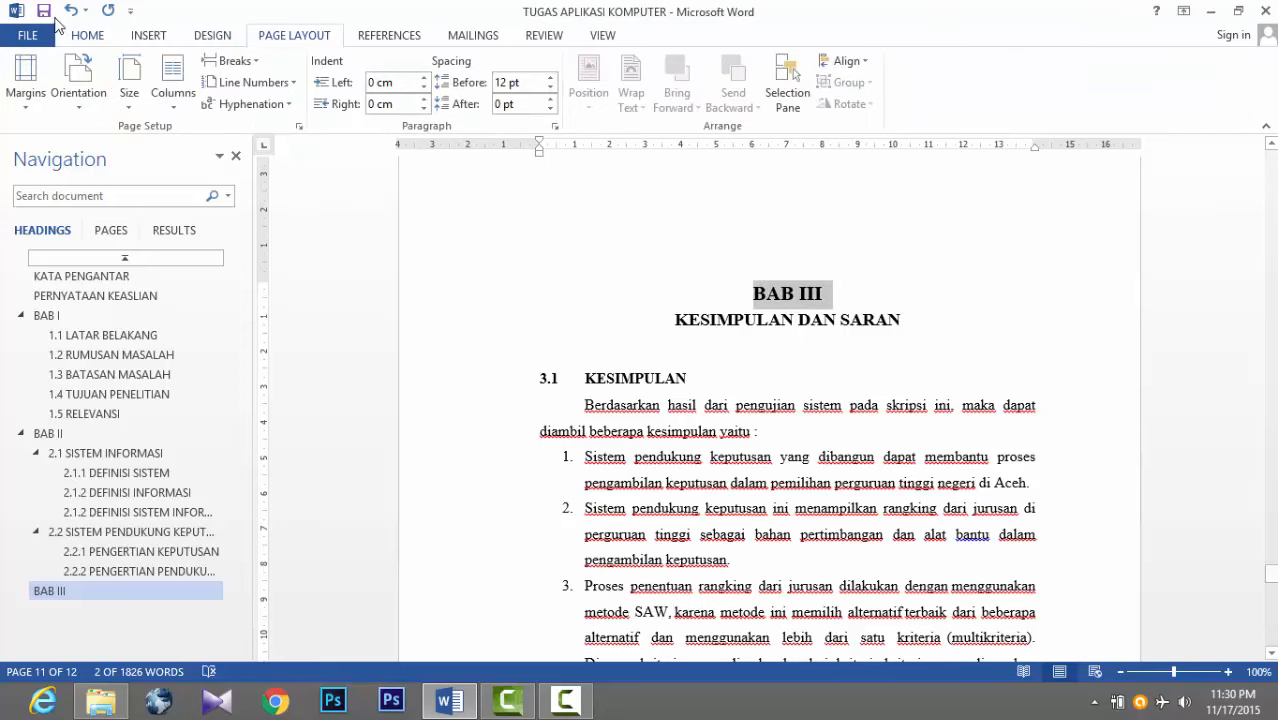
click(88, 35)
Step: Remove the typed 3.1 from the KESIMPULAN subheading and apply the Heading 2 style to it
click(586, 378)
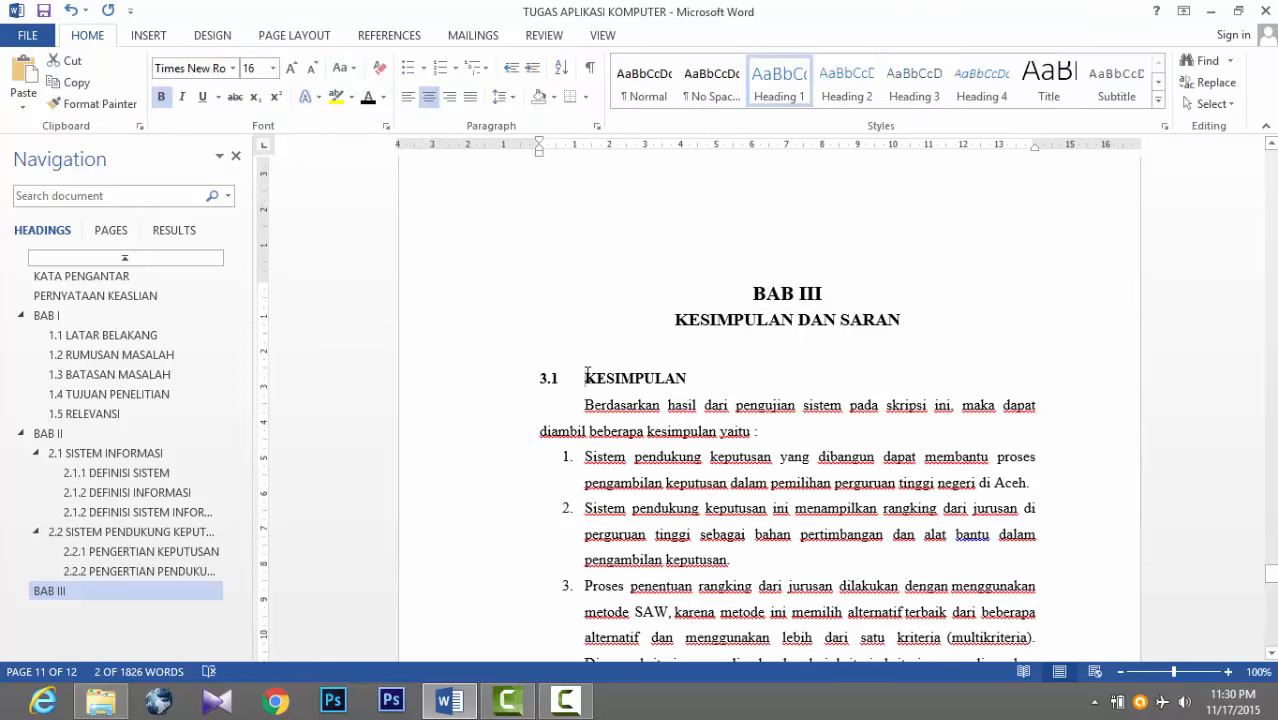
key(BackSpace)
key(BackSpace)
key(BackSpace)
key(BackSpace)
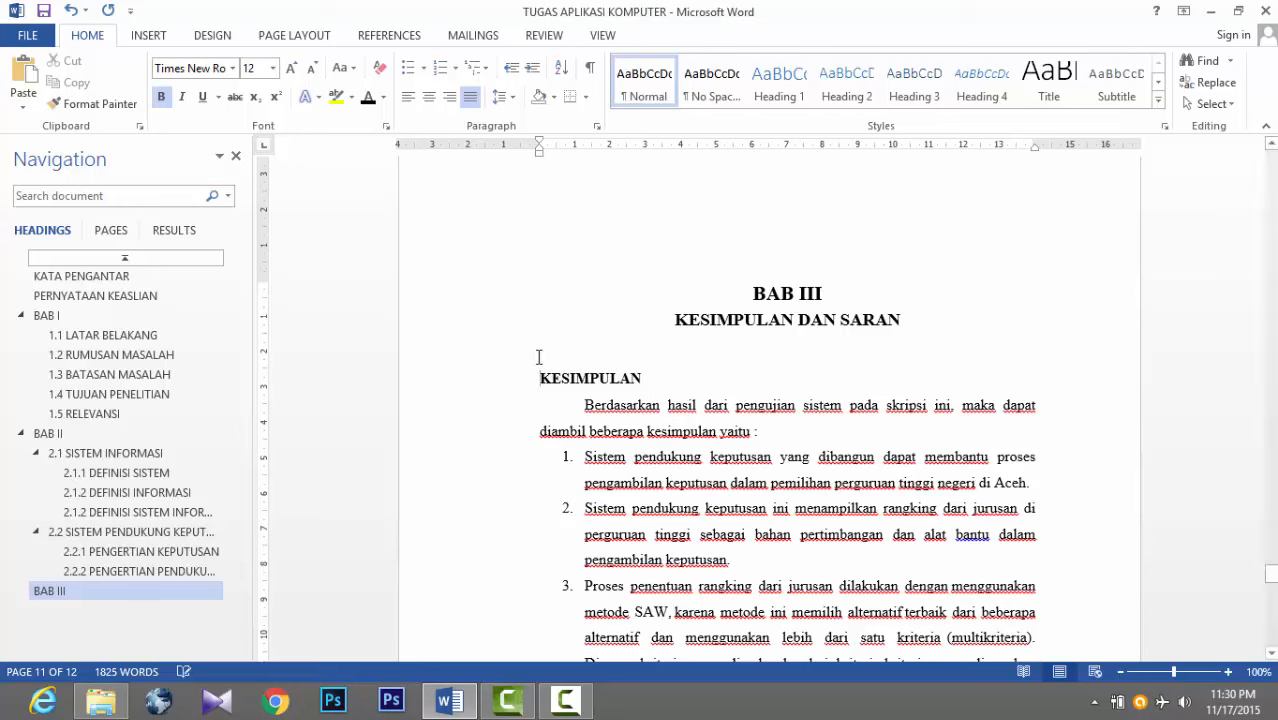
click(488, 380)
click(846, 84)
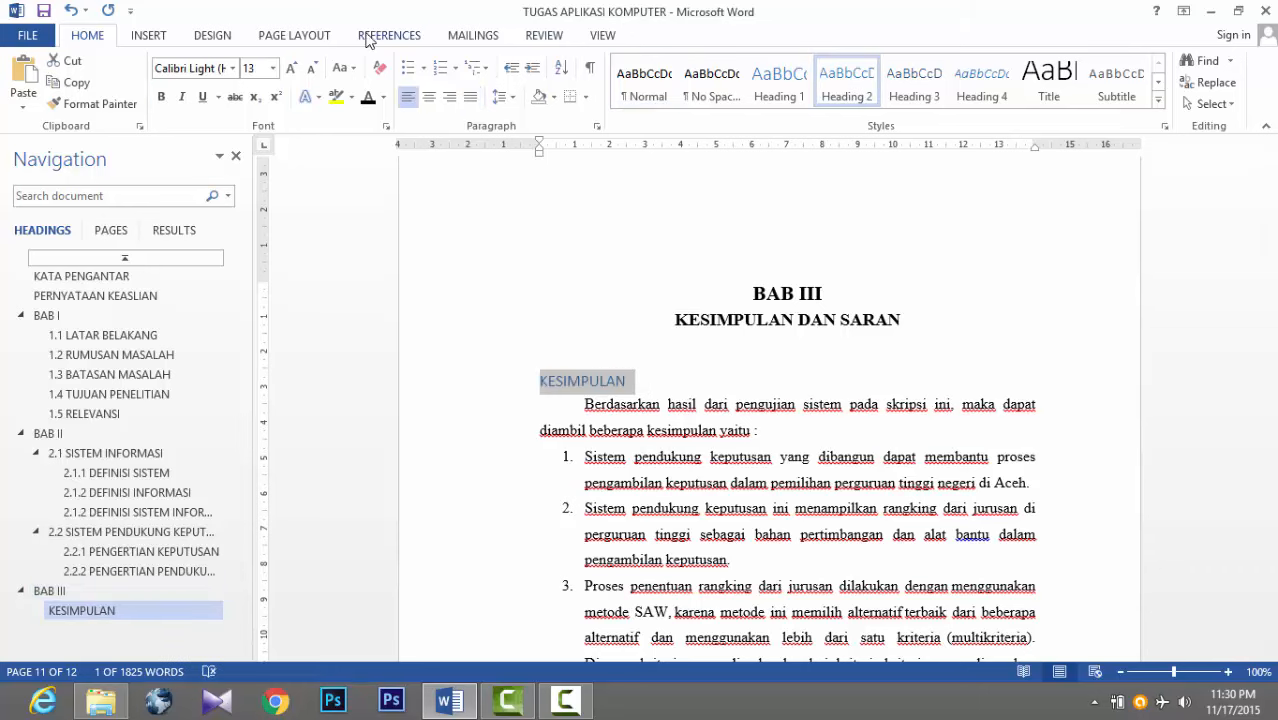
Step: Format the KESIMPULAN subheading as bold black Times New Roman at size 12
click(161, 96)
click(232, 68)
click(251, 186)
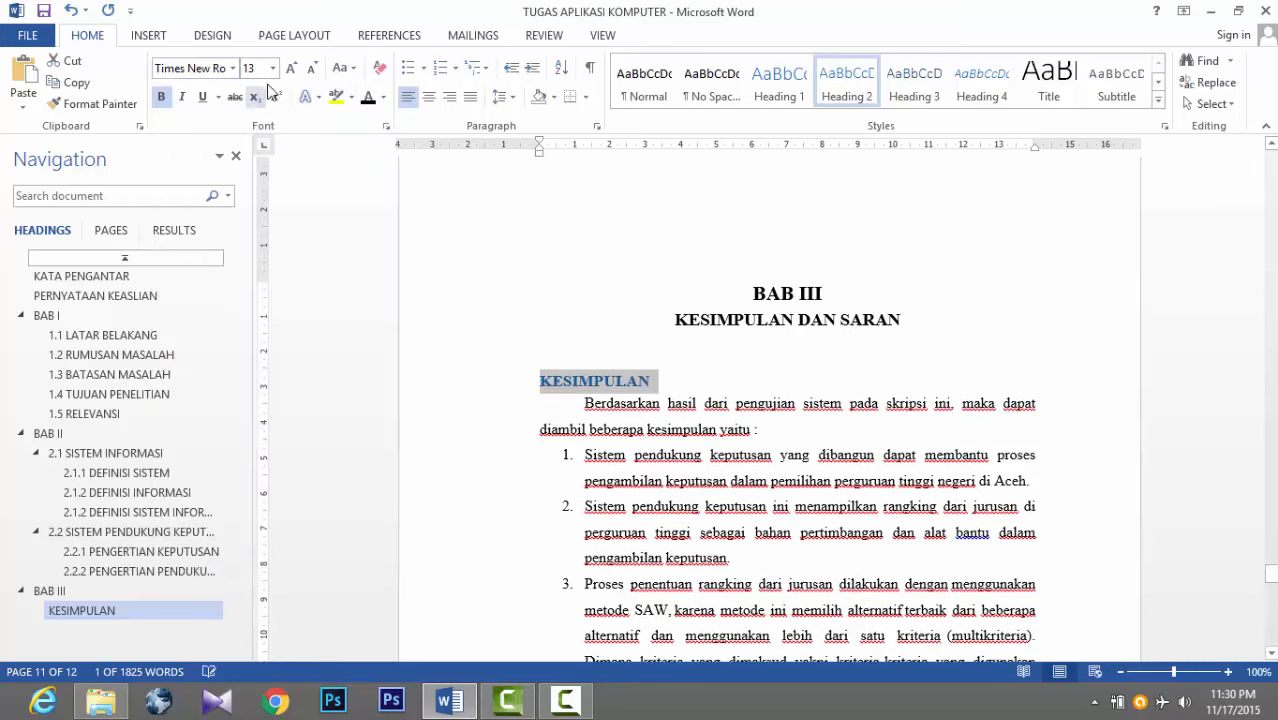
click(311, 68)
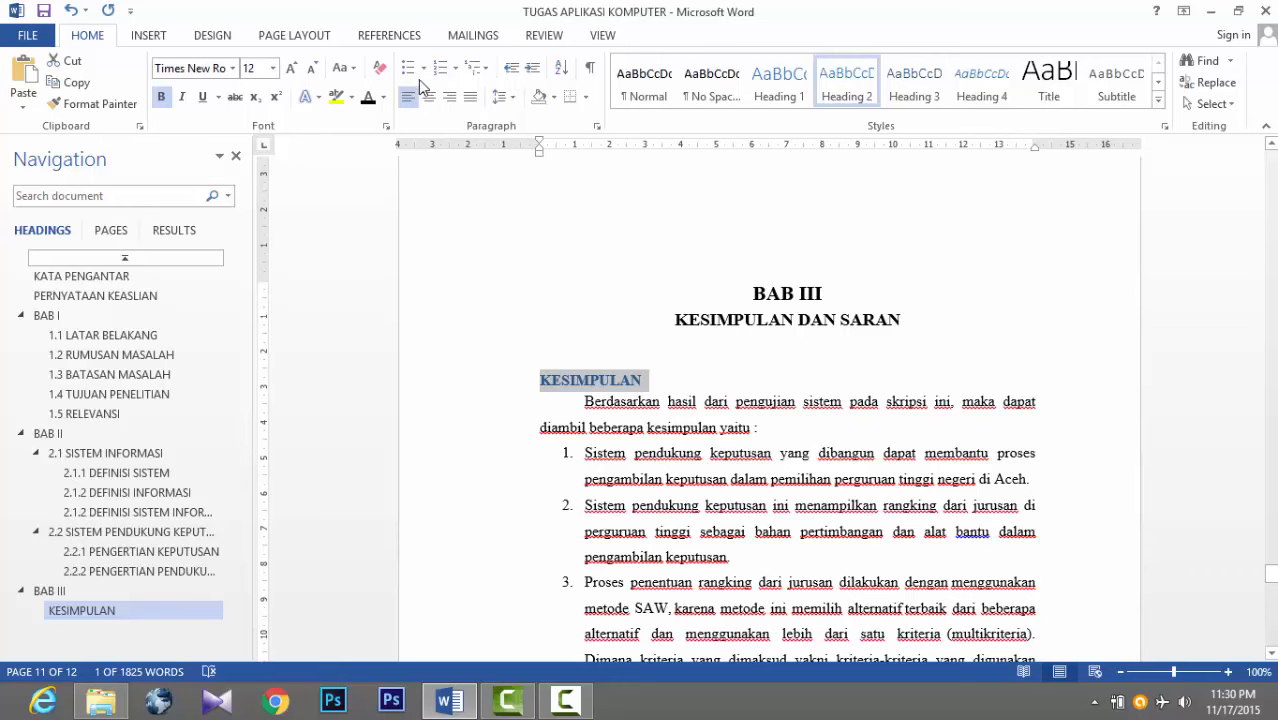
click(370, 97)
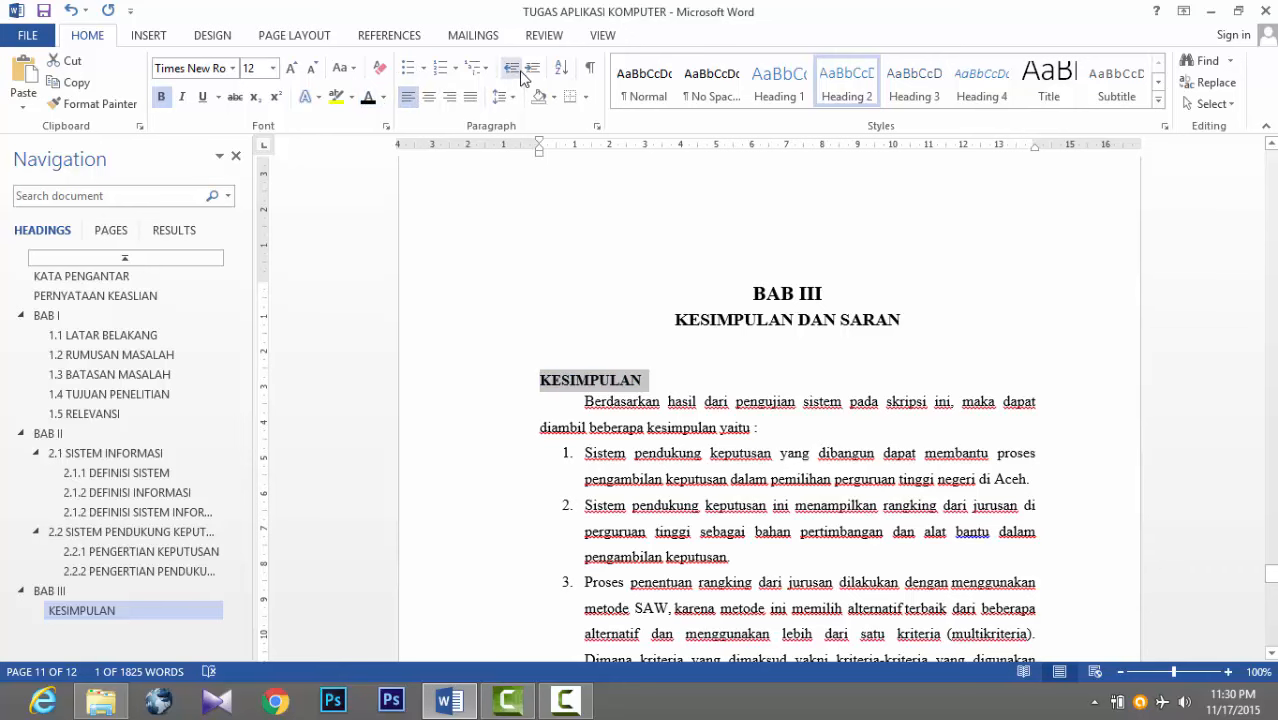
Step: Number KESIMPULAN with a new multilevel list starting at 3 and formatted 3.1, and set its hanging indent to about 1 cm
click(455, 67)
click(668, 264)
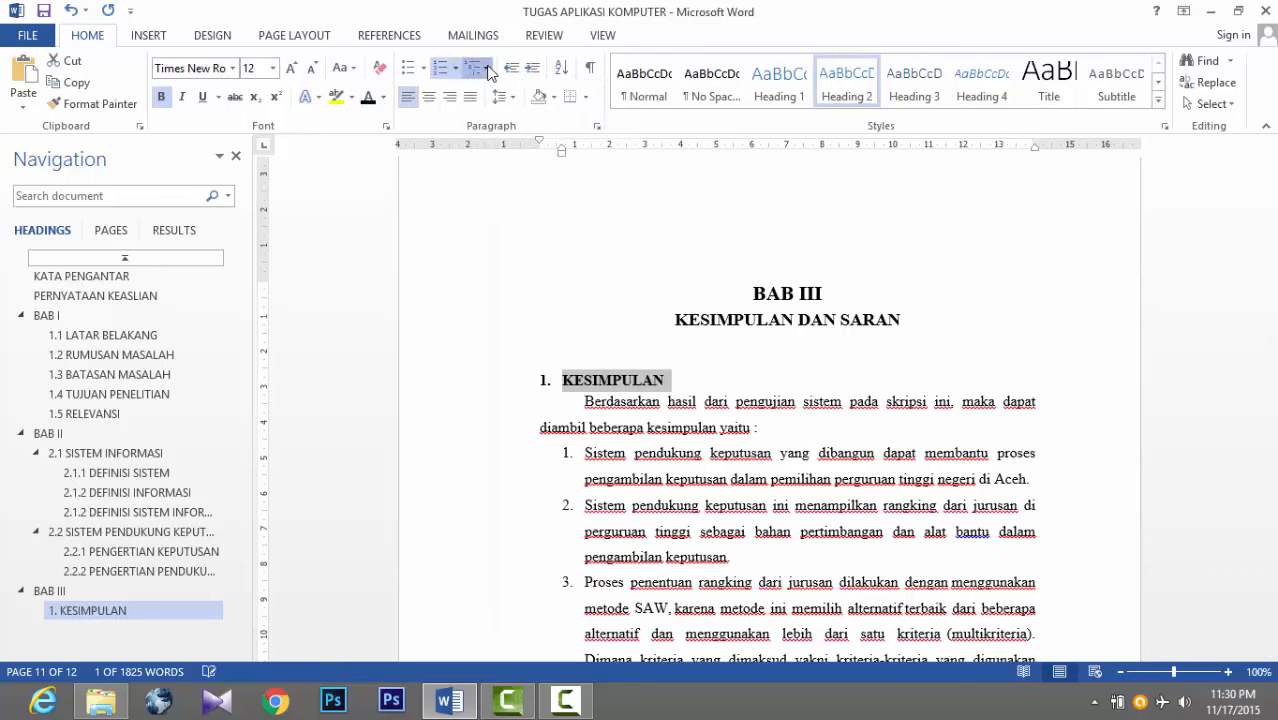
click(455, 67)
click(560, 593)
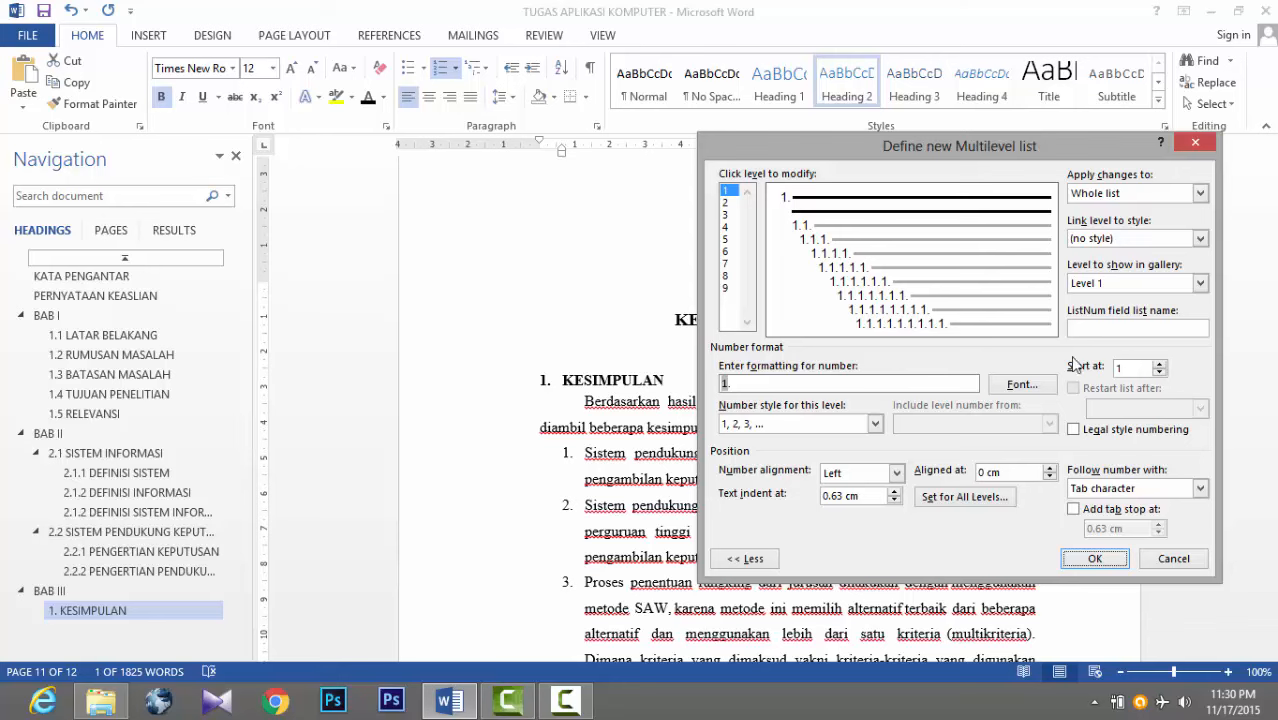
click(1160, 364)
click(1160, 364)
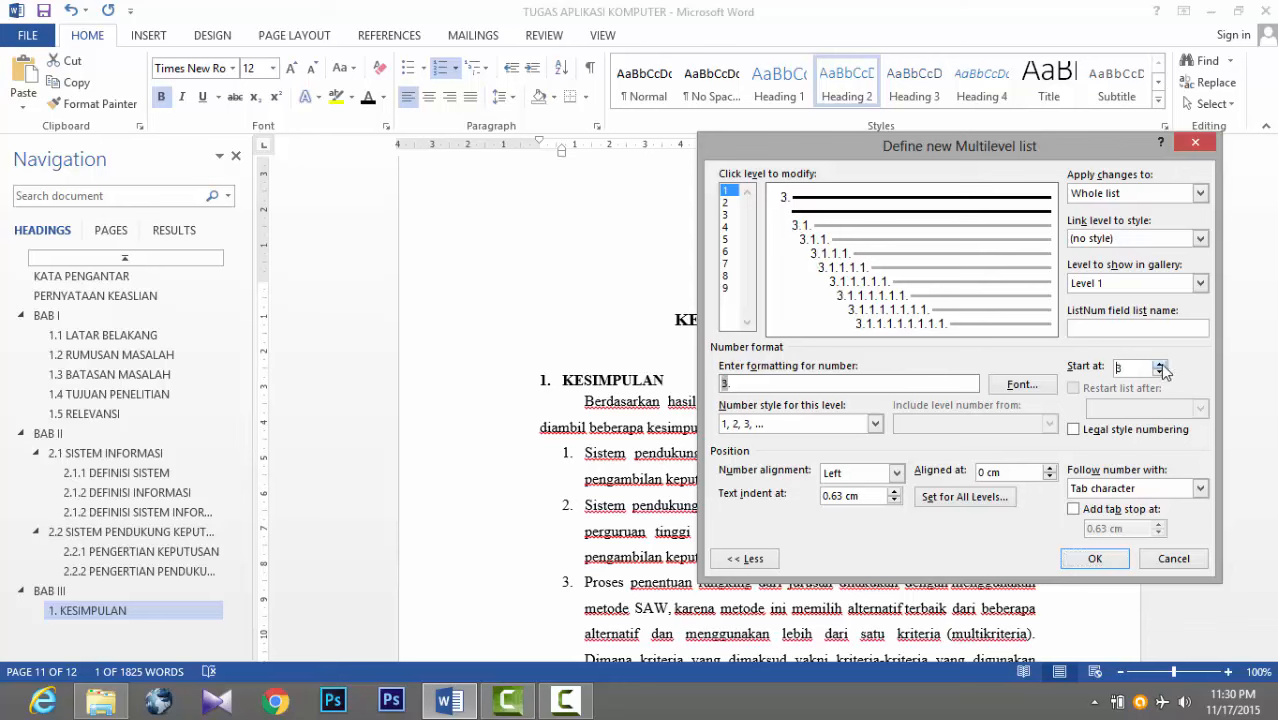
double_click(1139, 368)
click(1095, 558)
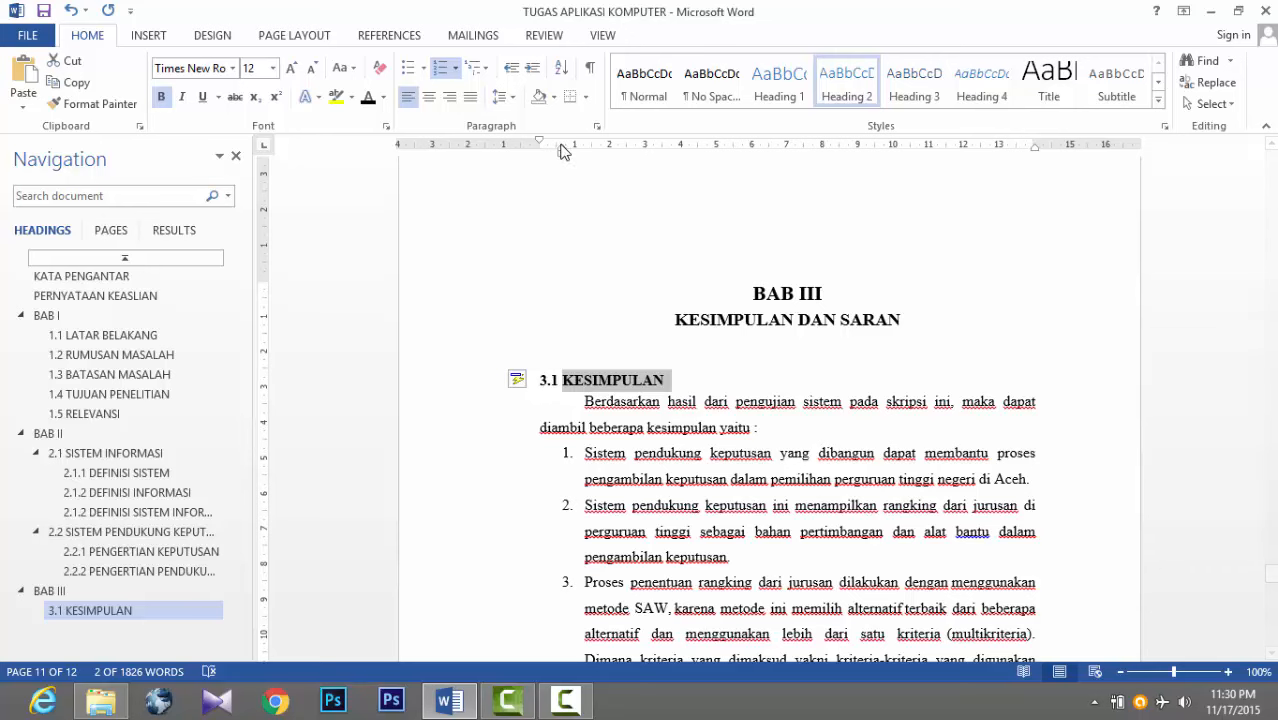
drag(562, 150, 574, 150)
Step: Remove the typed 3.2 from the SARAN subheading and apply the Heading 2 style to it
scroll(749, 383, down, 1)
scroll(749, 383, down, 6)
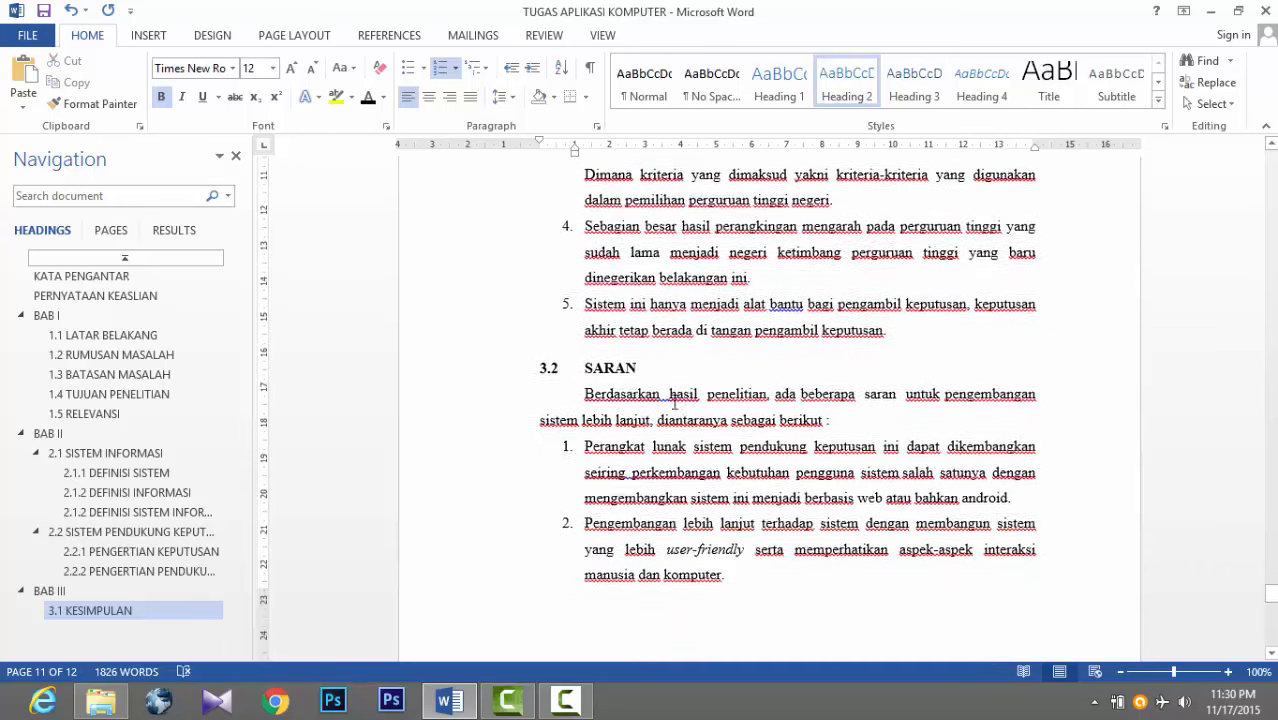
drag(578, 358, 541, 361)
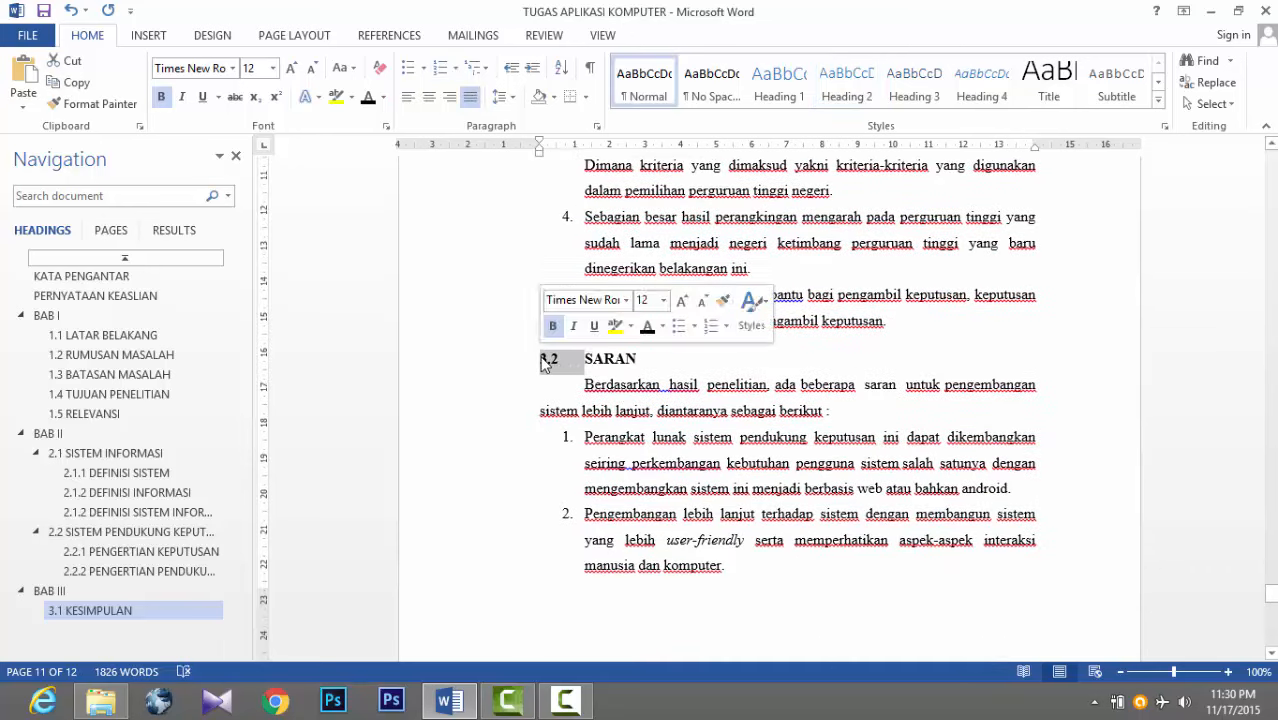
key(BackSpace)
click(478, 369)
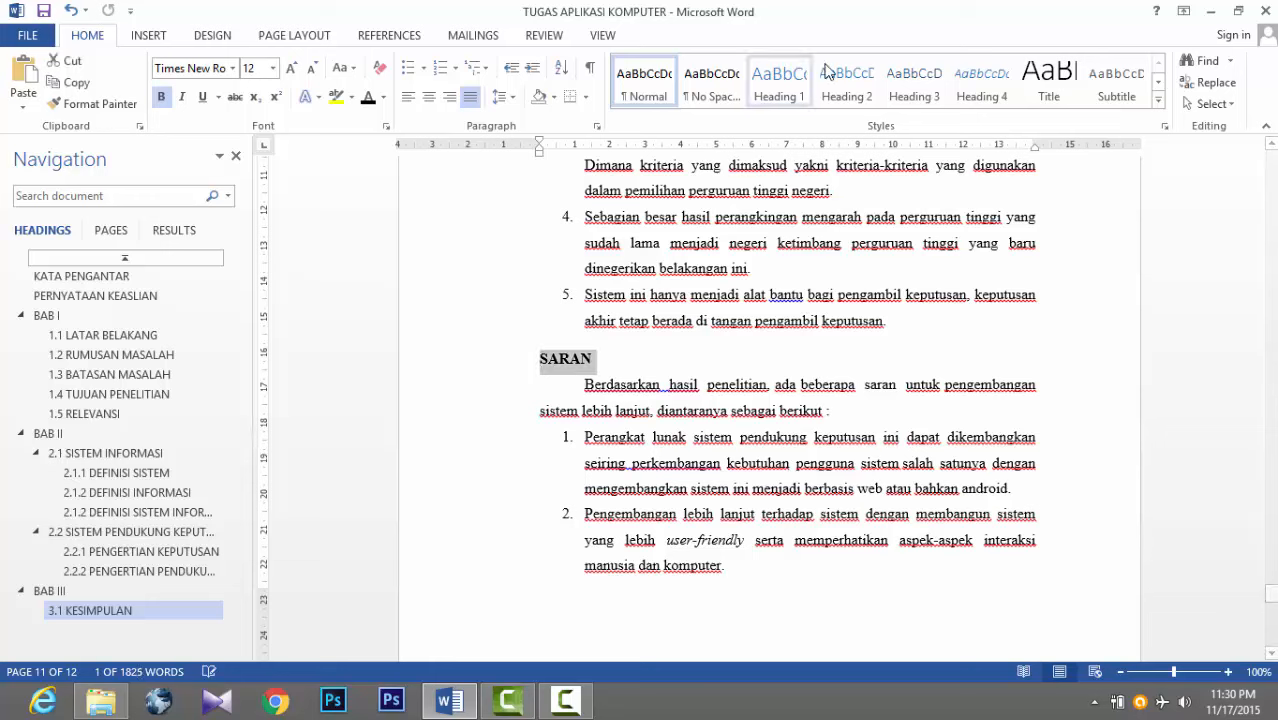
click(860, 83)
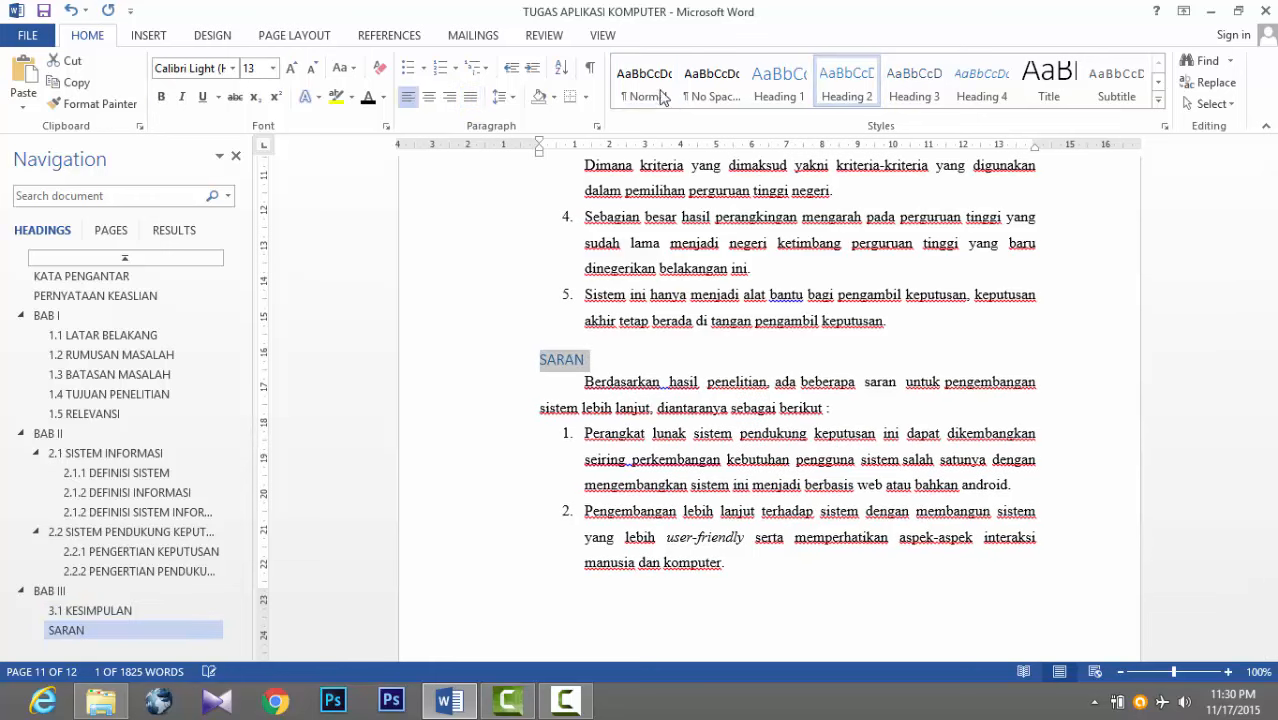
Step: Format the SARAN subheading as bold black Times New Roman at size 12
click(233, 68)
click(230, 177)
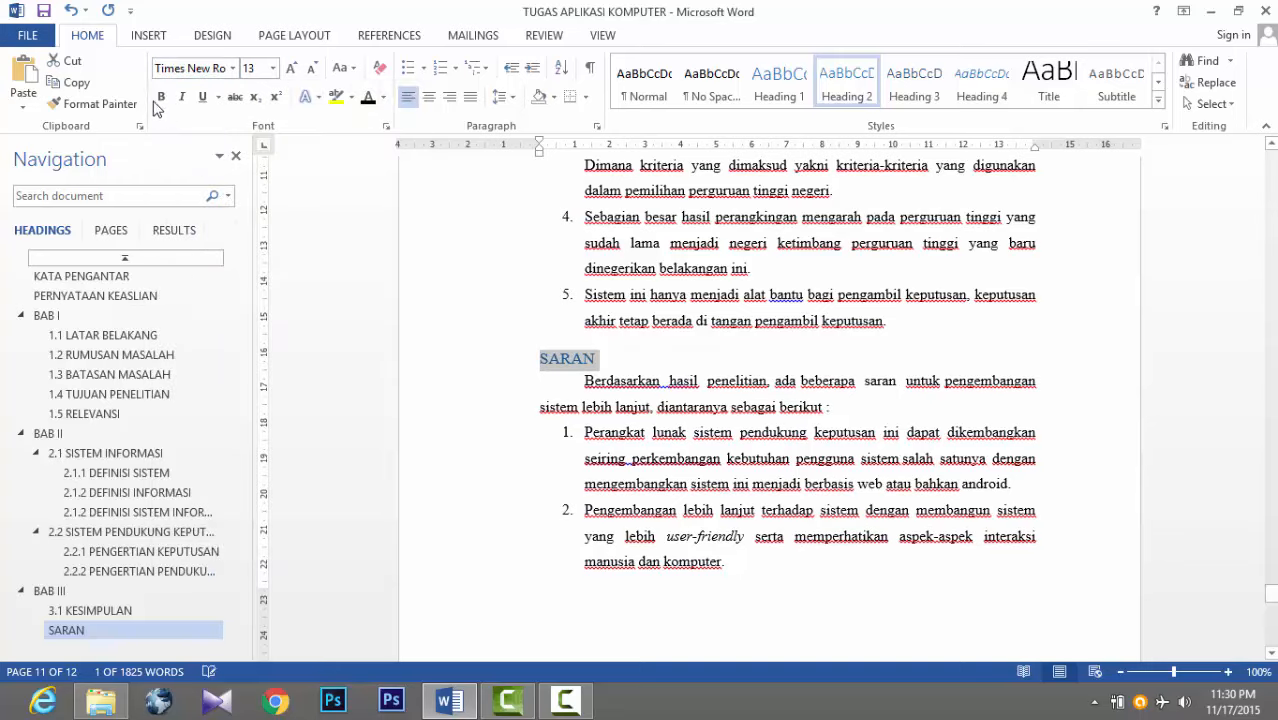
click(161, 96)
click(273, 68)
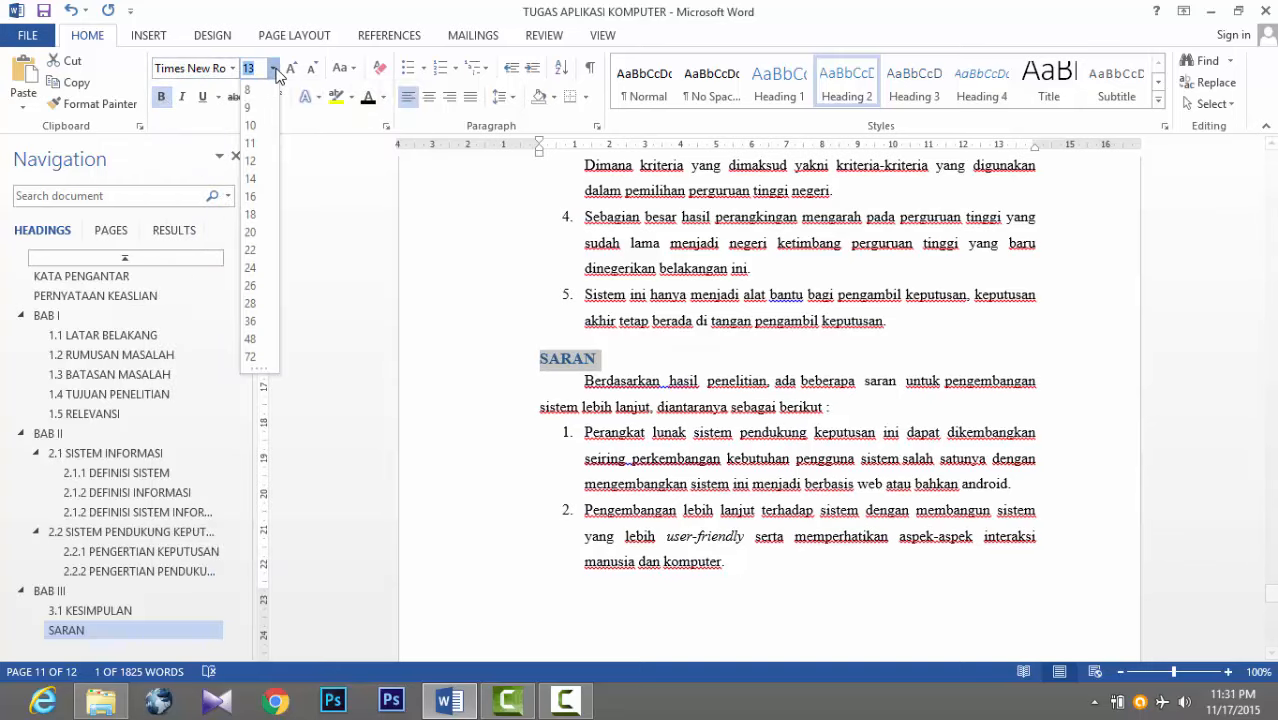
click(258, 165)
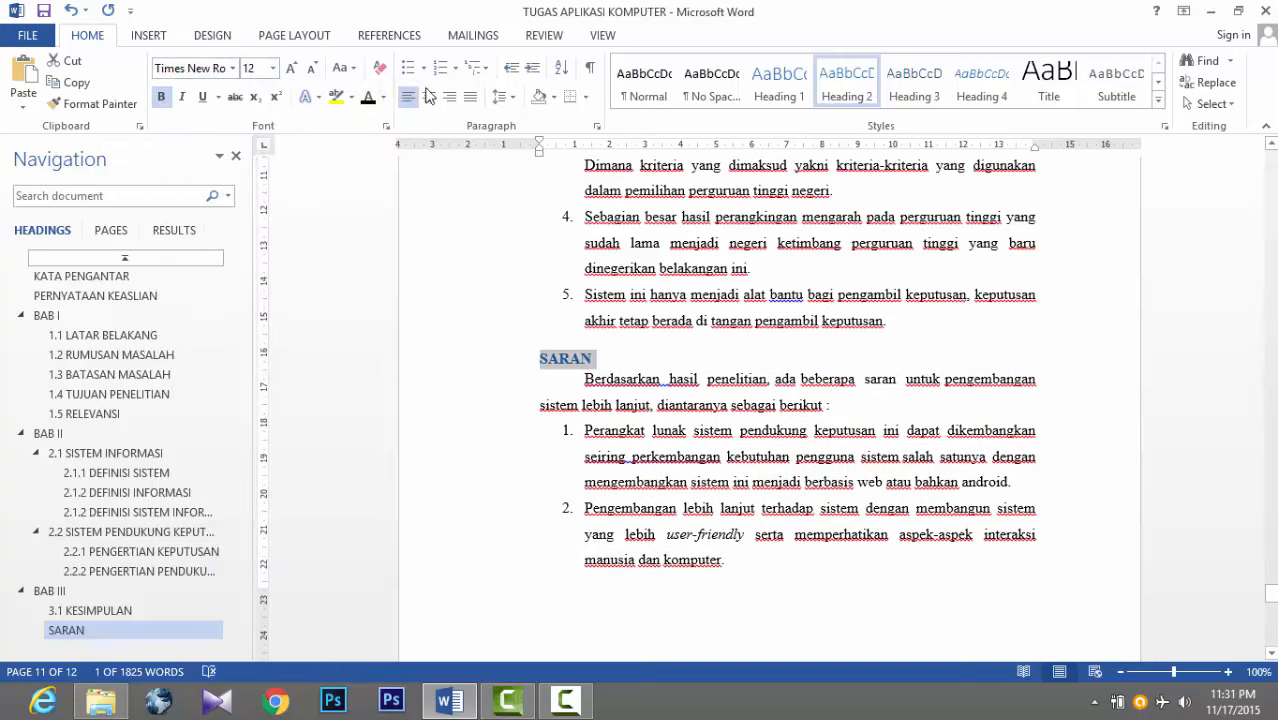
Step: Apply the 1., 1.1., 1.1.1. multilevel list to SARAN and redefine it to start at 3 with the number formatted 3.2
click(477, 67)
click(650, 255)
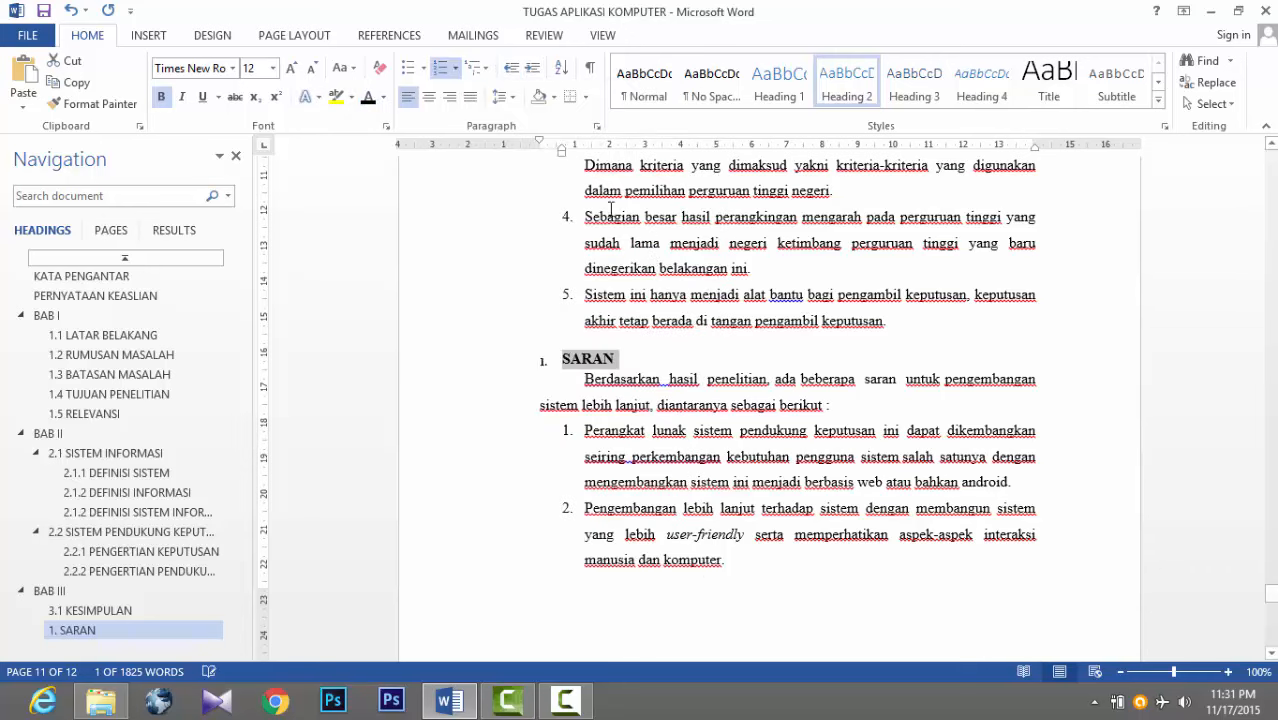
click(489, 69)
click(579, 597)
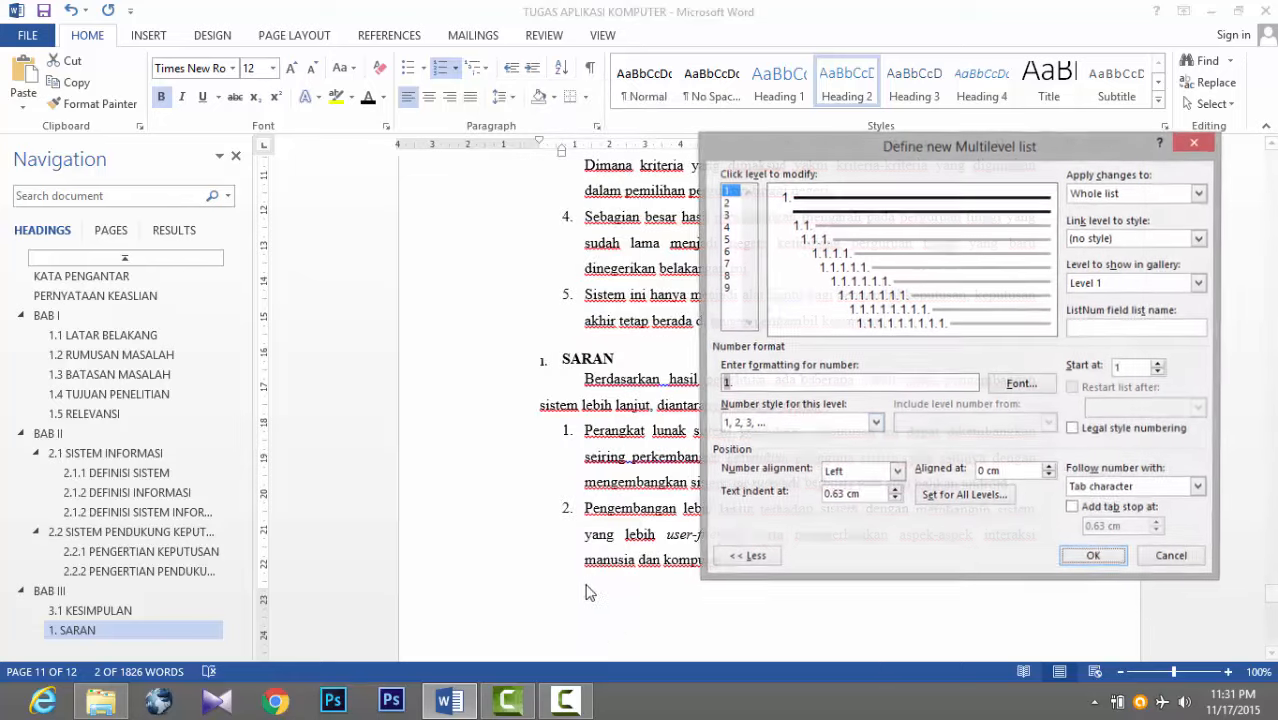
click(1140, 369)
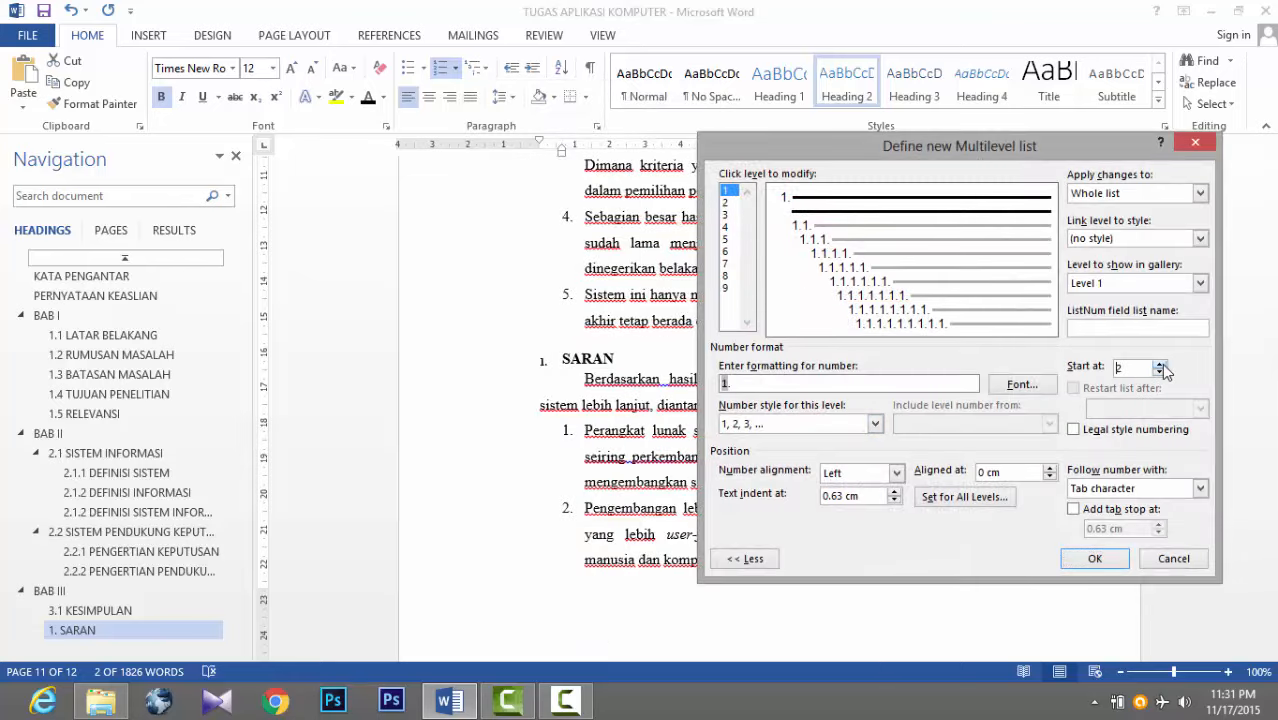
click(1161, 365)
click(899, 381)
text(2)
click(1094, 558)
Step: Turn off subscript on the 3.2 number of the SARAN subheading
scroll(748, 389, down, 2)
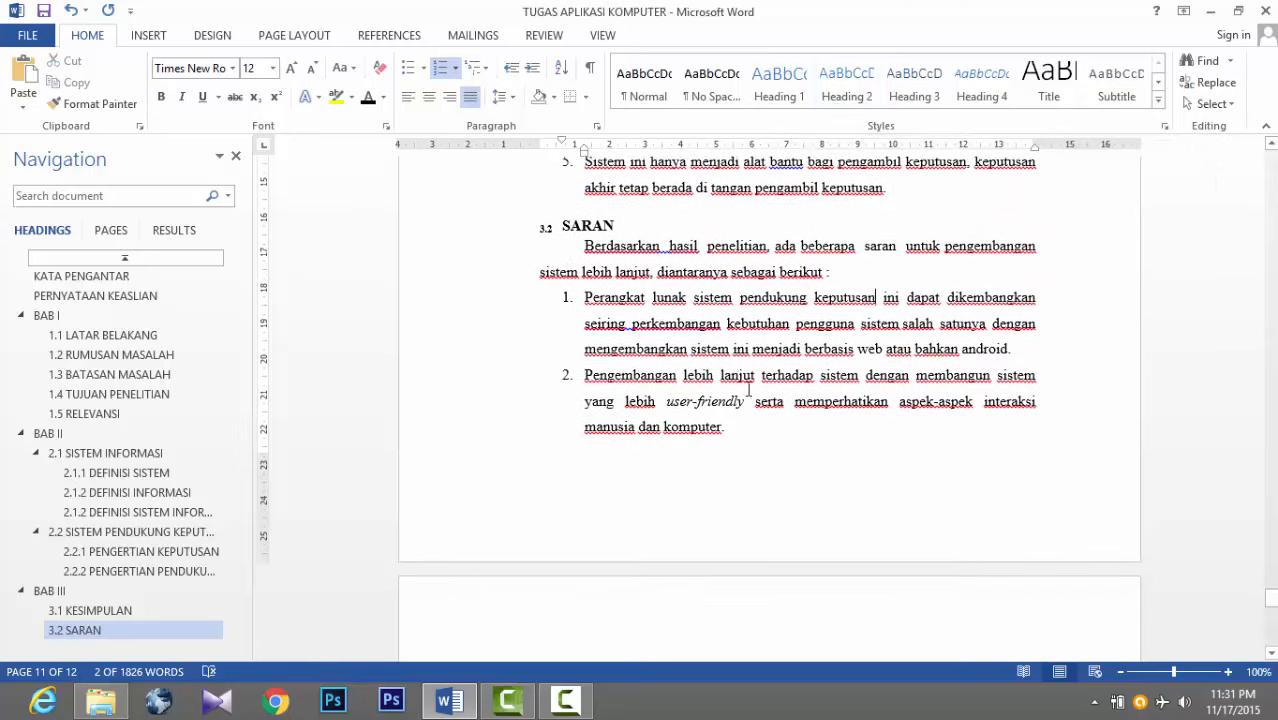
click(546, 226)
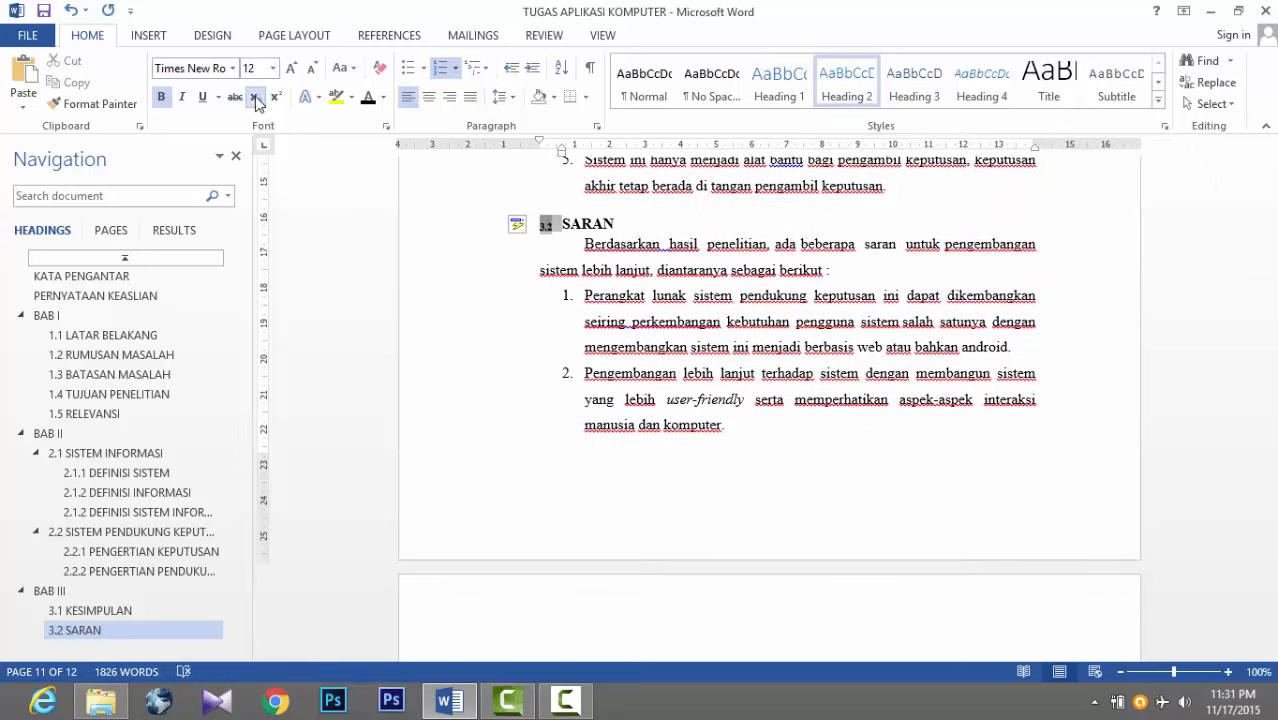
click(568, 222)
click(556, 224)
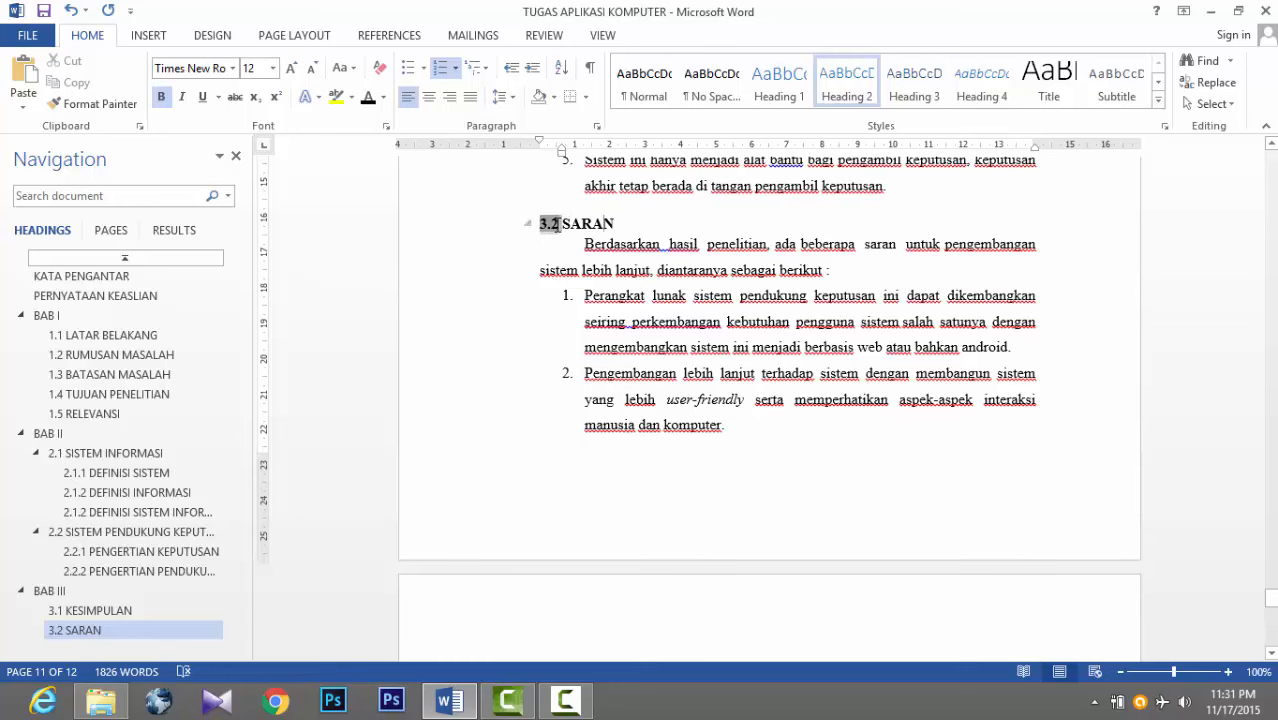
Step: Move the hanging indent of the 3.2 SARAN subheading to 1 cm to widen the gap after its number
drag(564, 152, 573, 154)
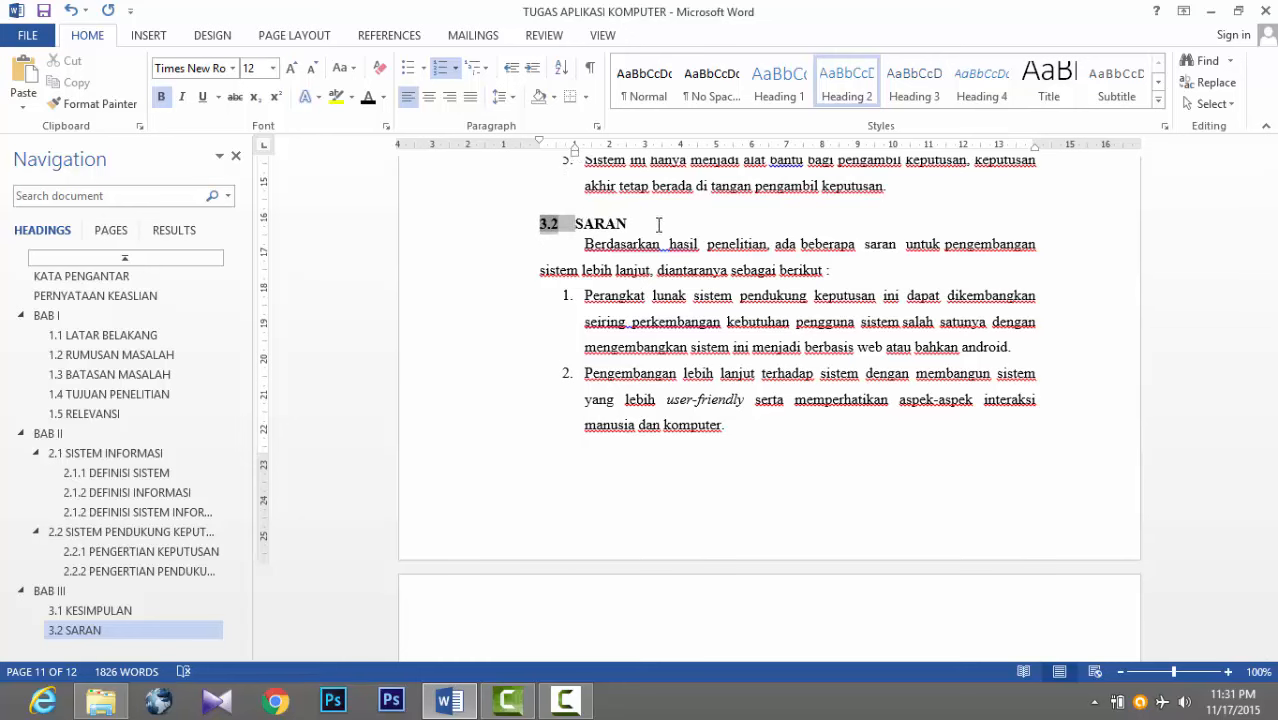
click(657, 224)
Step: Review the numbered headings in BAB III and BAB II and the KATA PENGANTAR and PERNYATAAN KEASLIAN titles through the navigation outline
scroll(634, 267, down, 3)
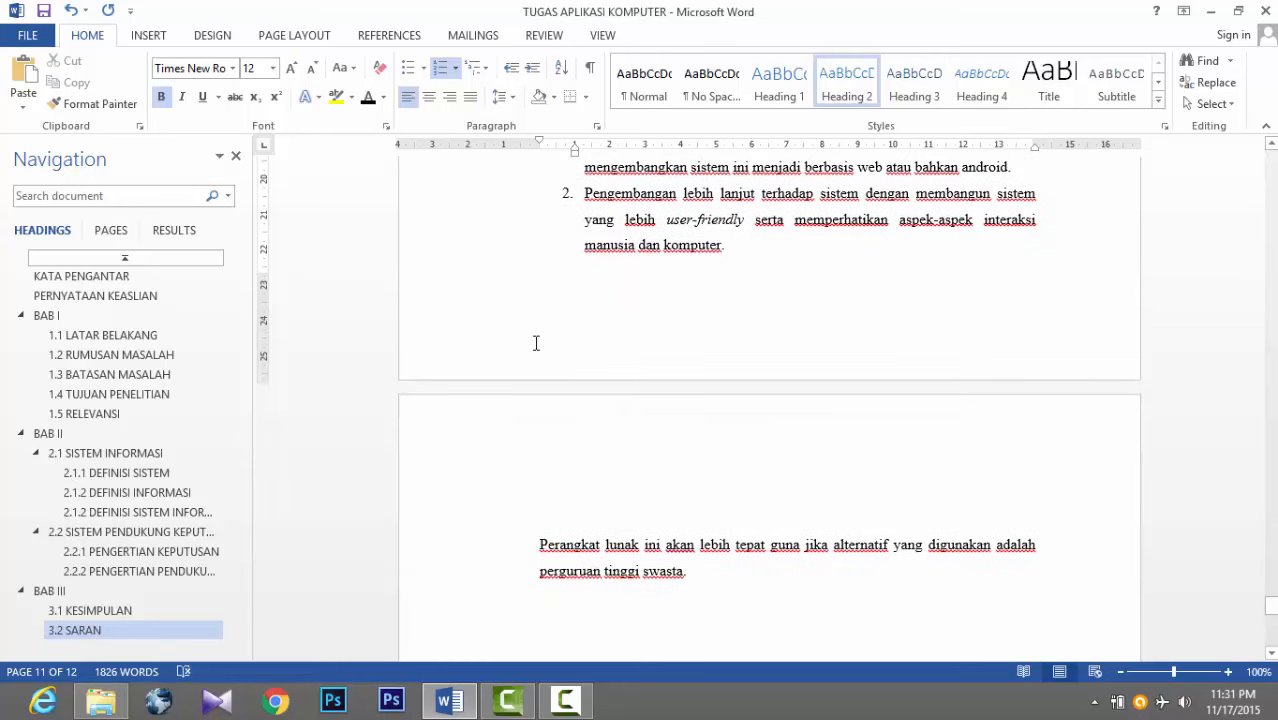
scroll(667, 436, down, 13)
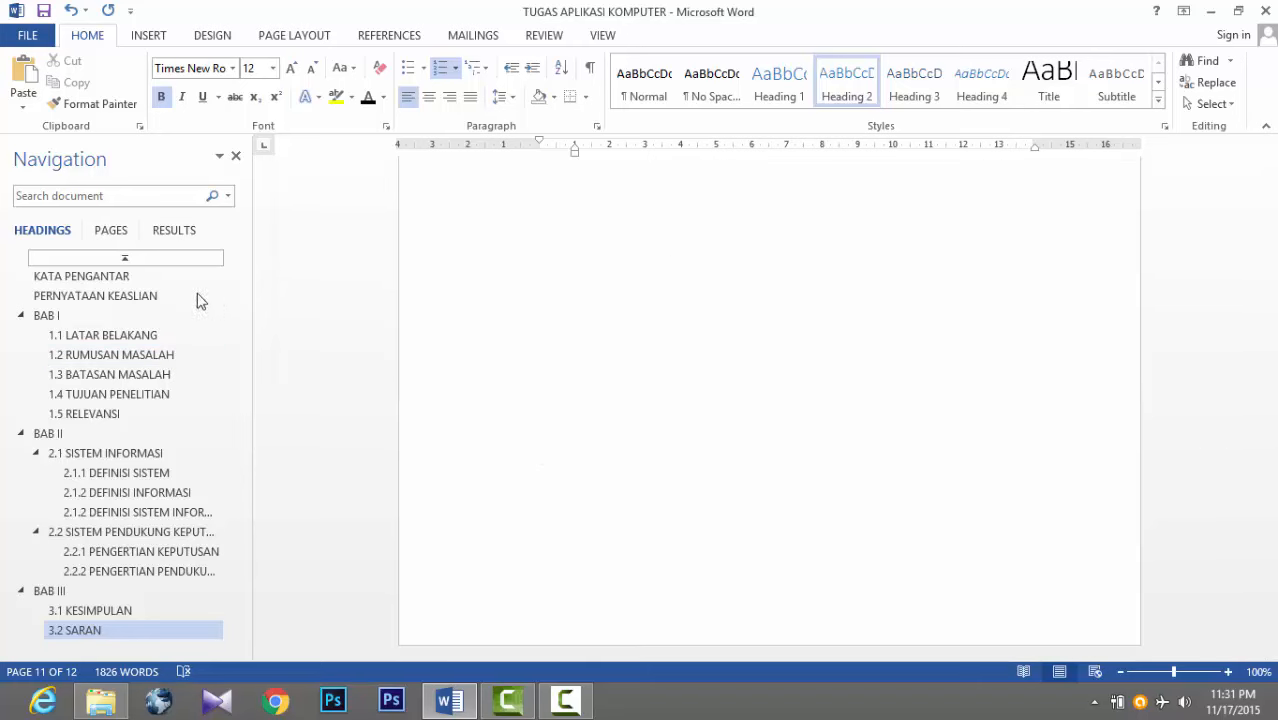
click(58, 593)
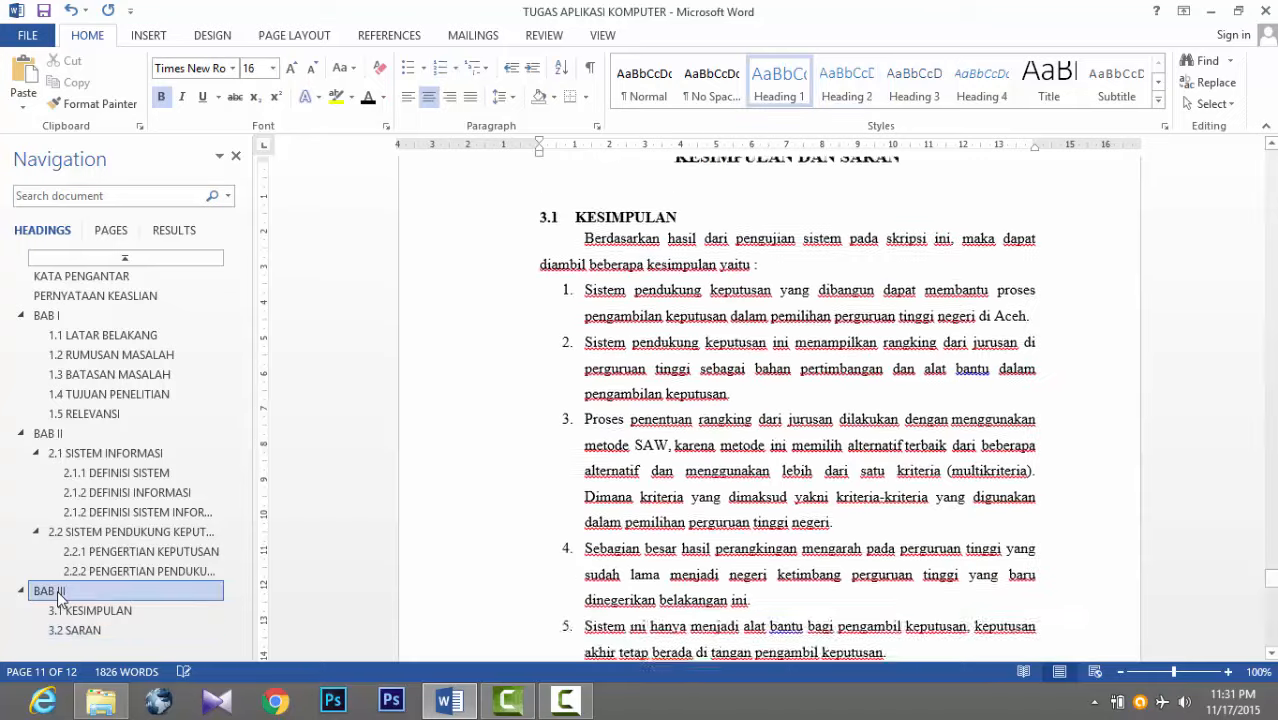
click(50, 436)
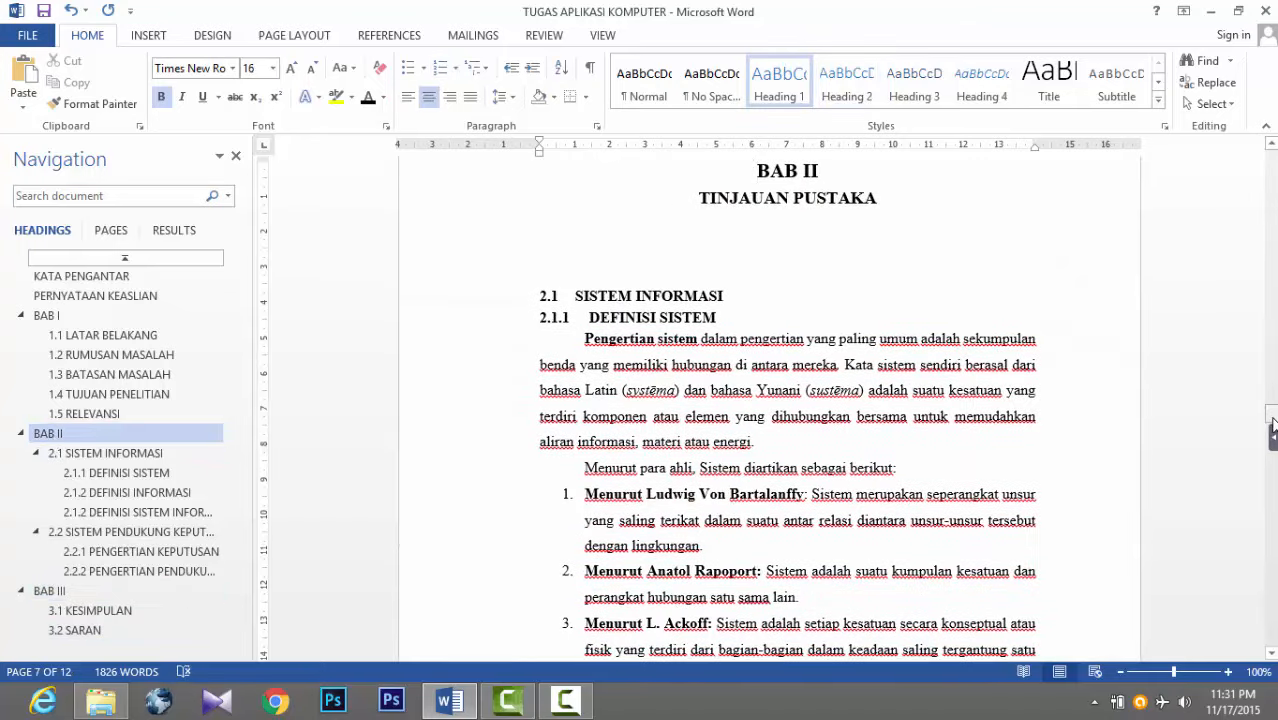
drag(1272, 419, 1273, 430)
scroll(1104, 340, down, 15)
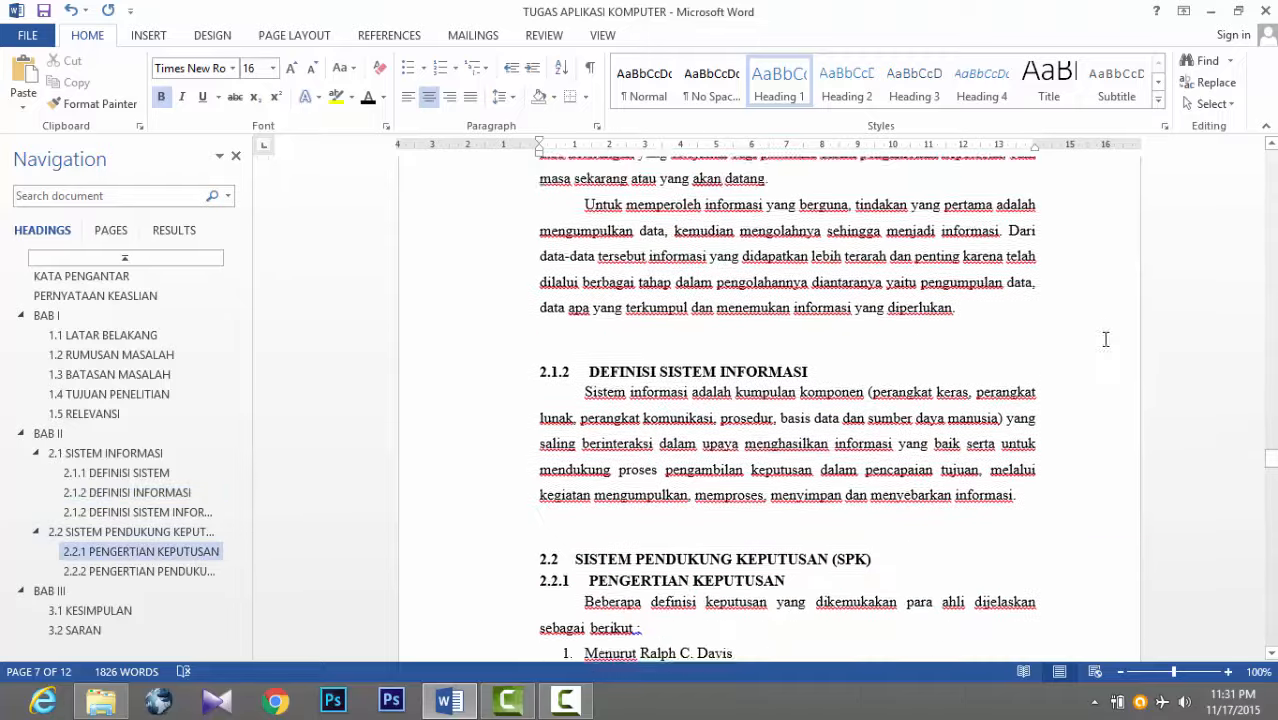
scroll(1105, 339, down, 2)
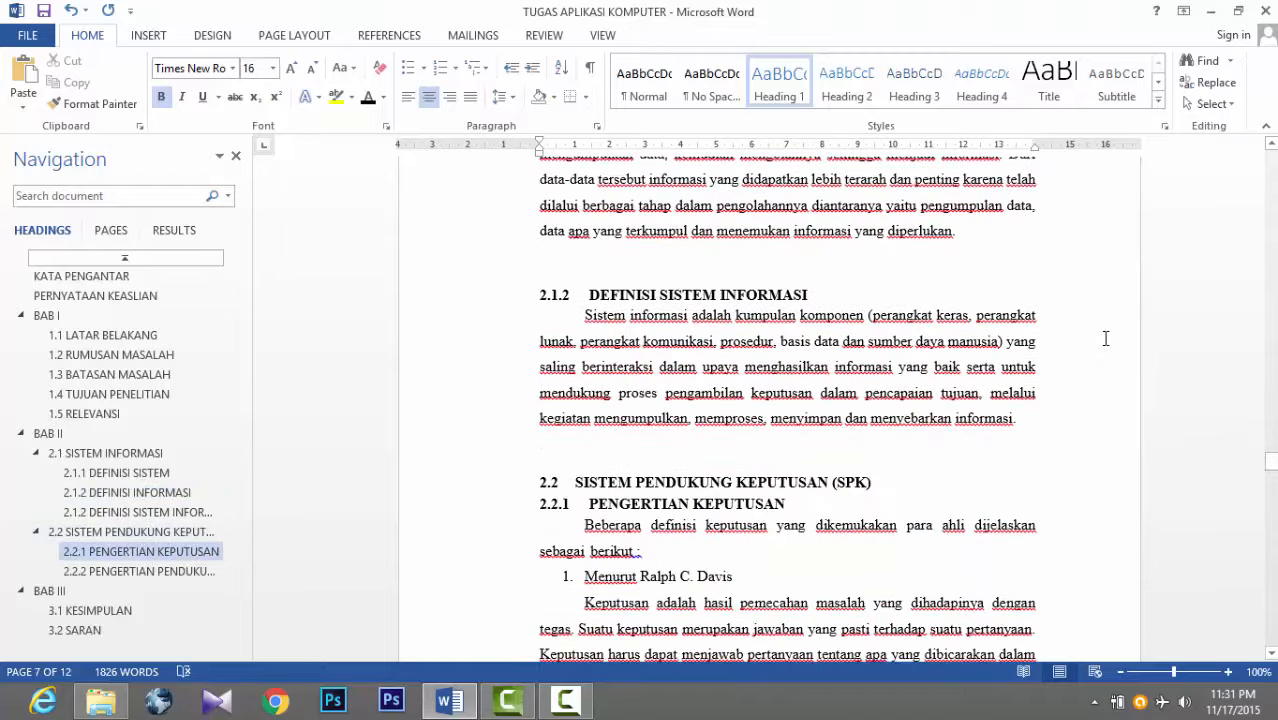
click(98, 279)
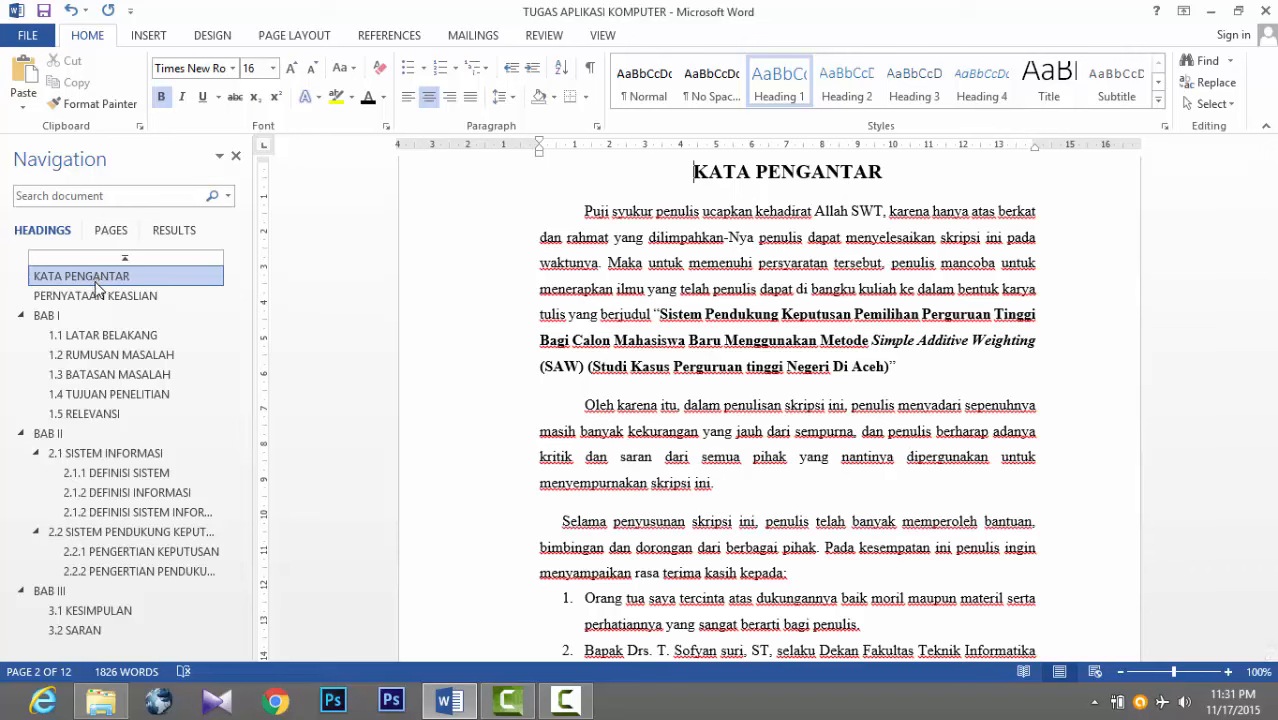
click(98, 296)
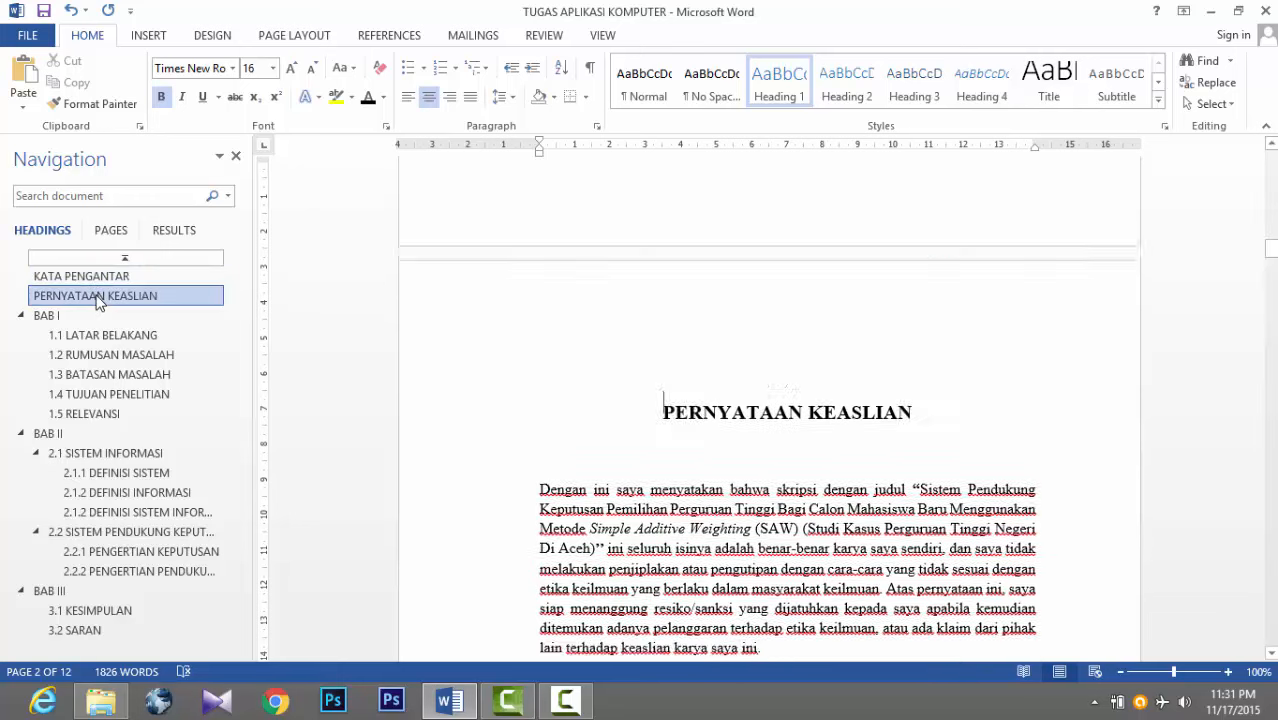
scroll(582, 314, down, 5)
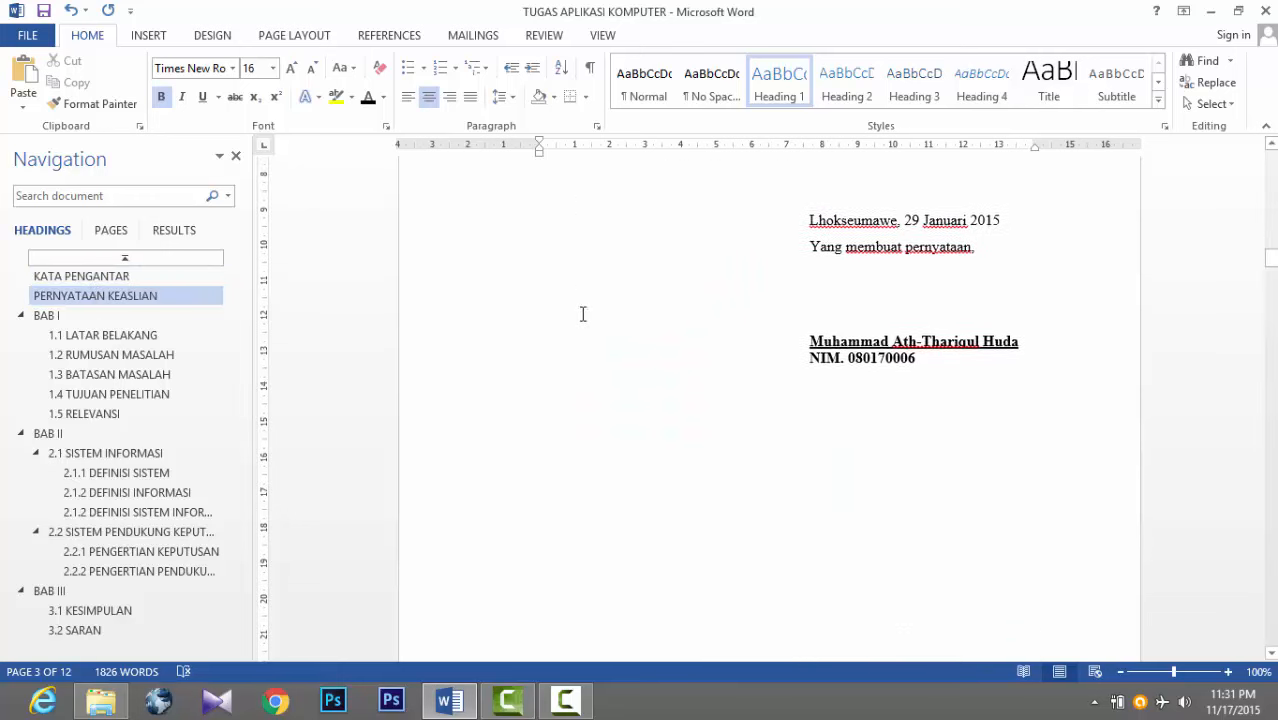
Step: Insert a blank page after the signature block that ends the PERNYATAAN KEASLIAN page
click(855, 421)
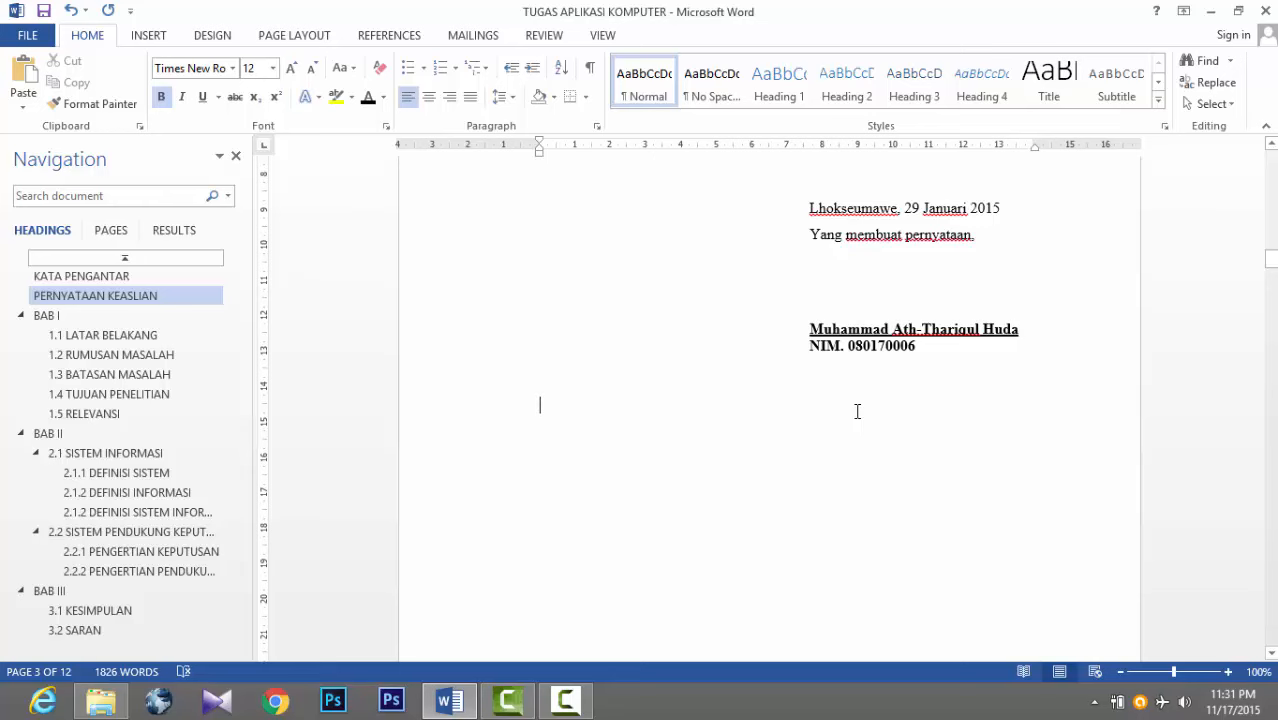
click(150, 36)
click(81, 276)
scroll(714, 391, down, 15)
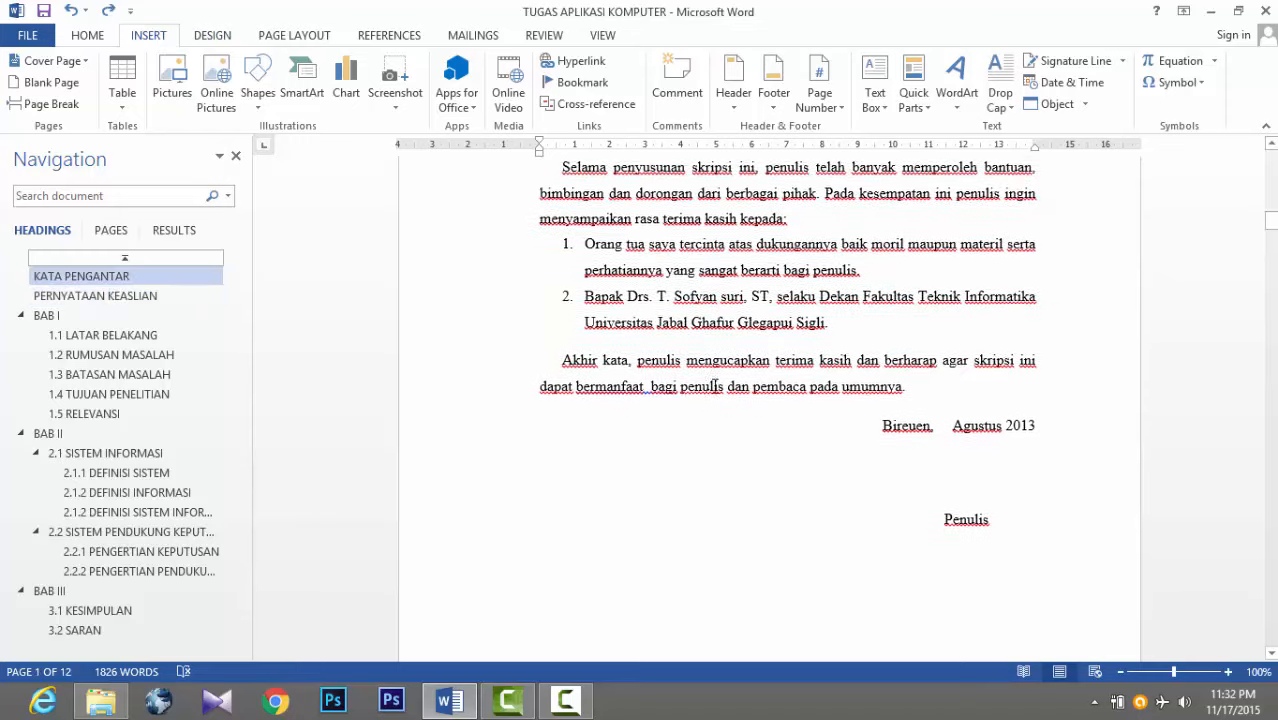
scroll(714, 391, down, 2)
click(907, 423)
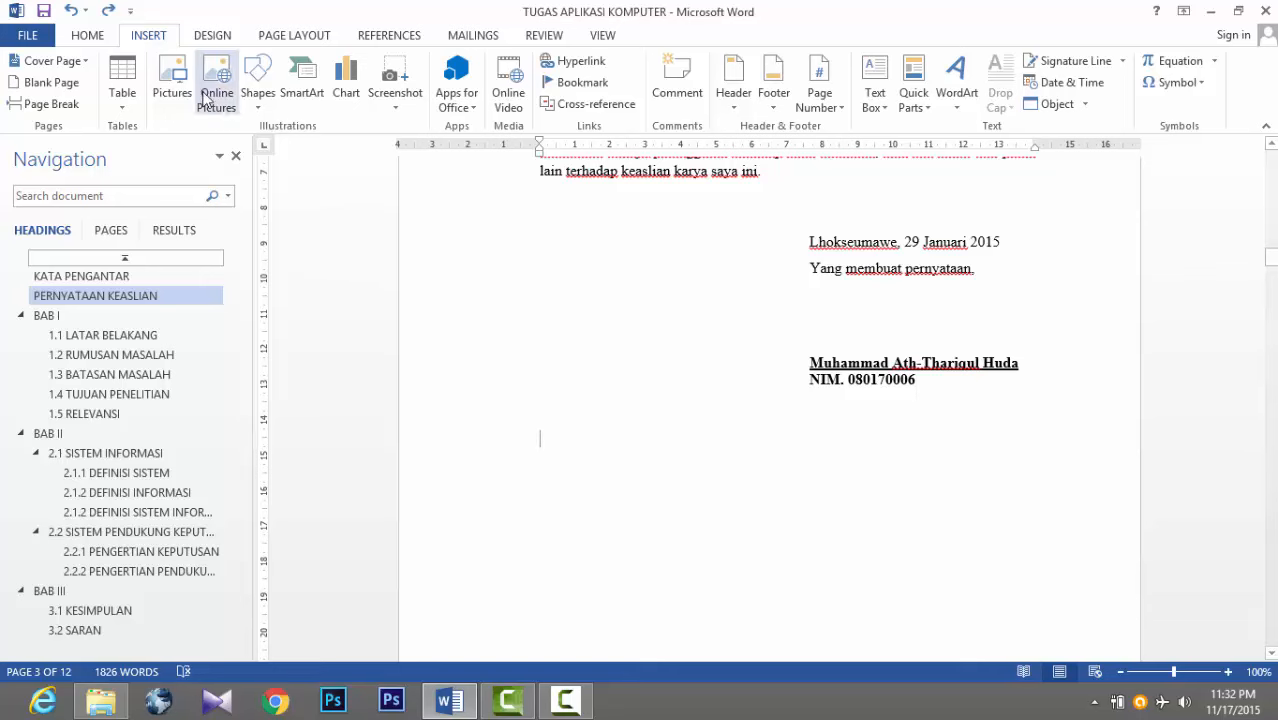
click(68, 86)
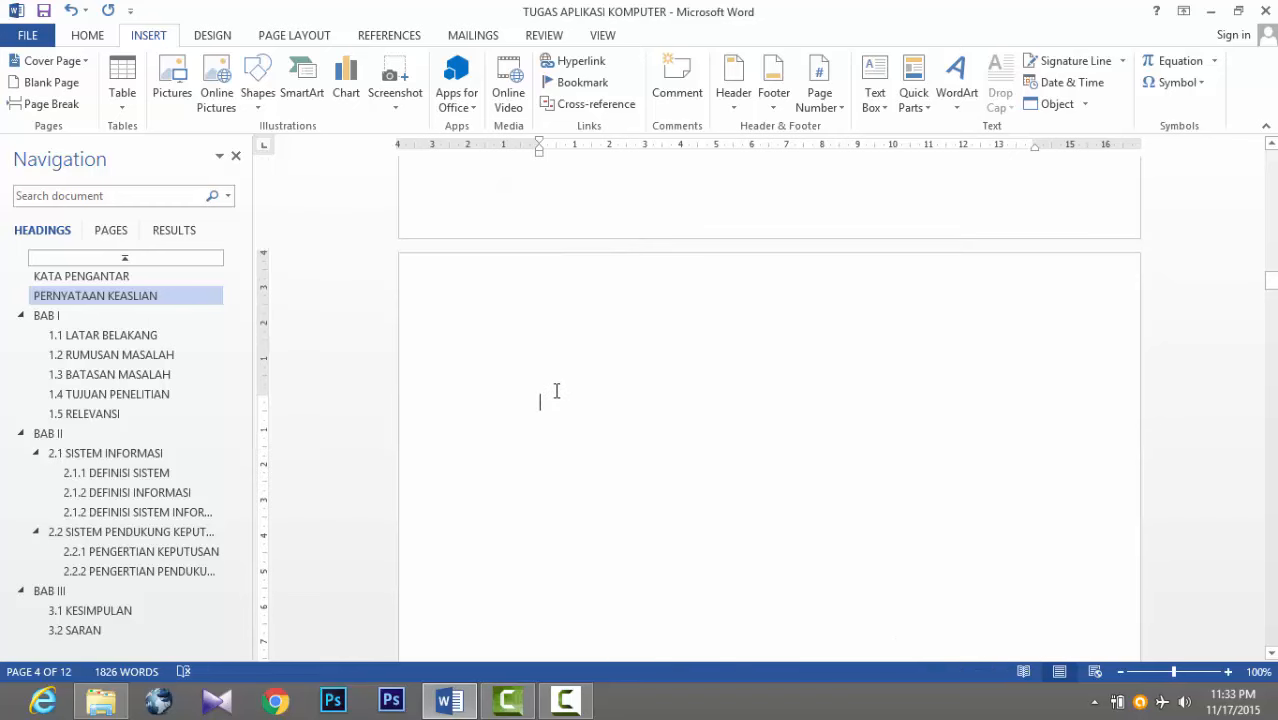
Step: Insert an Automatic Table 2 table of contents on the blank page before BAB I
click(377, 40)
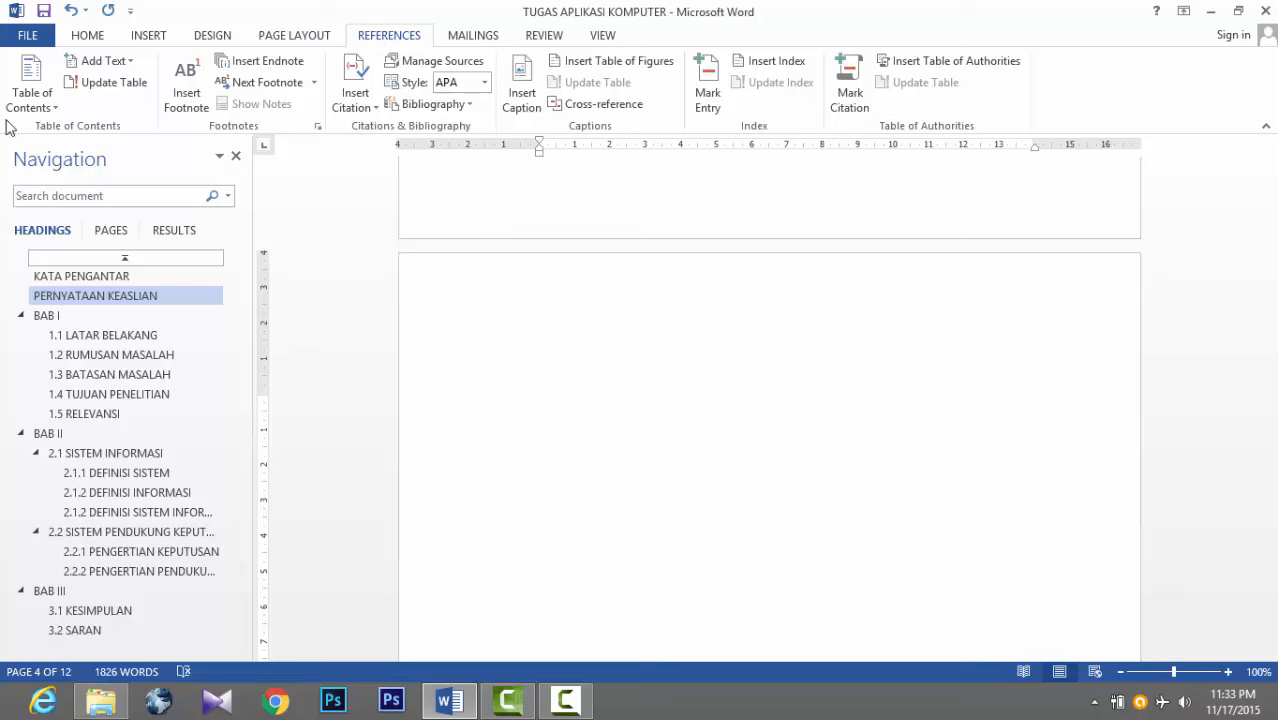
click(55, 108)
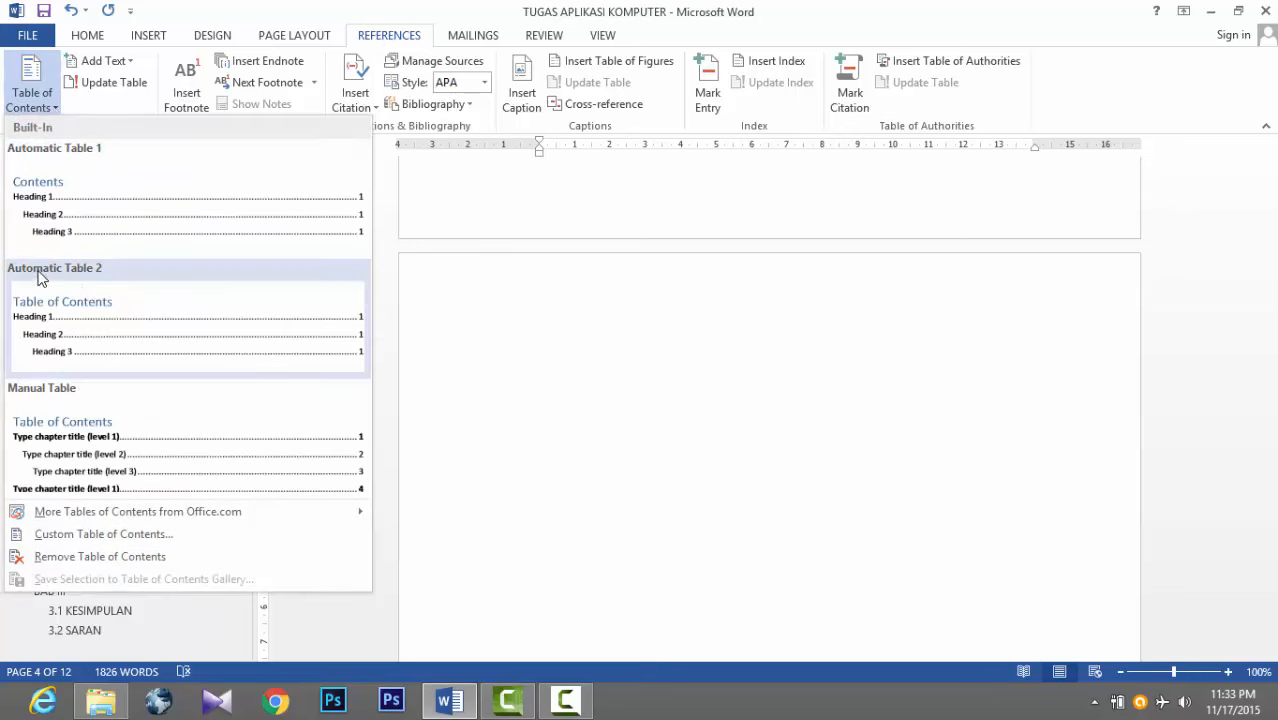
click(99, 310)
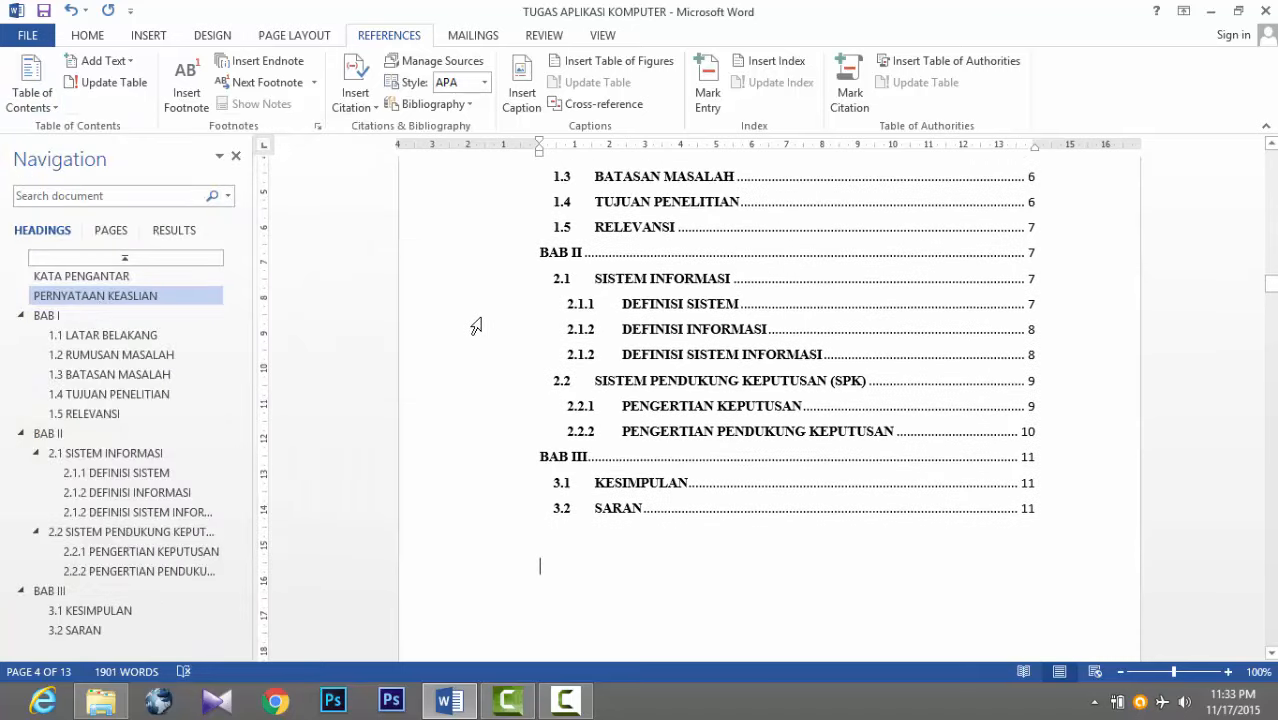
Step: Apply the Heading 1 style to the Table of Contents title above the generated list
scroll(477, 326, up, 5)
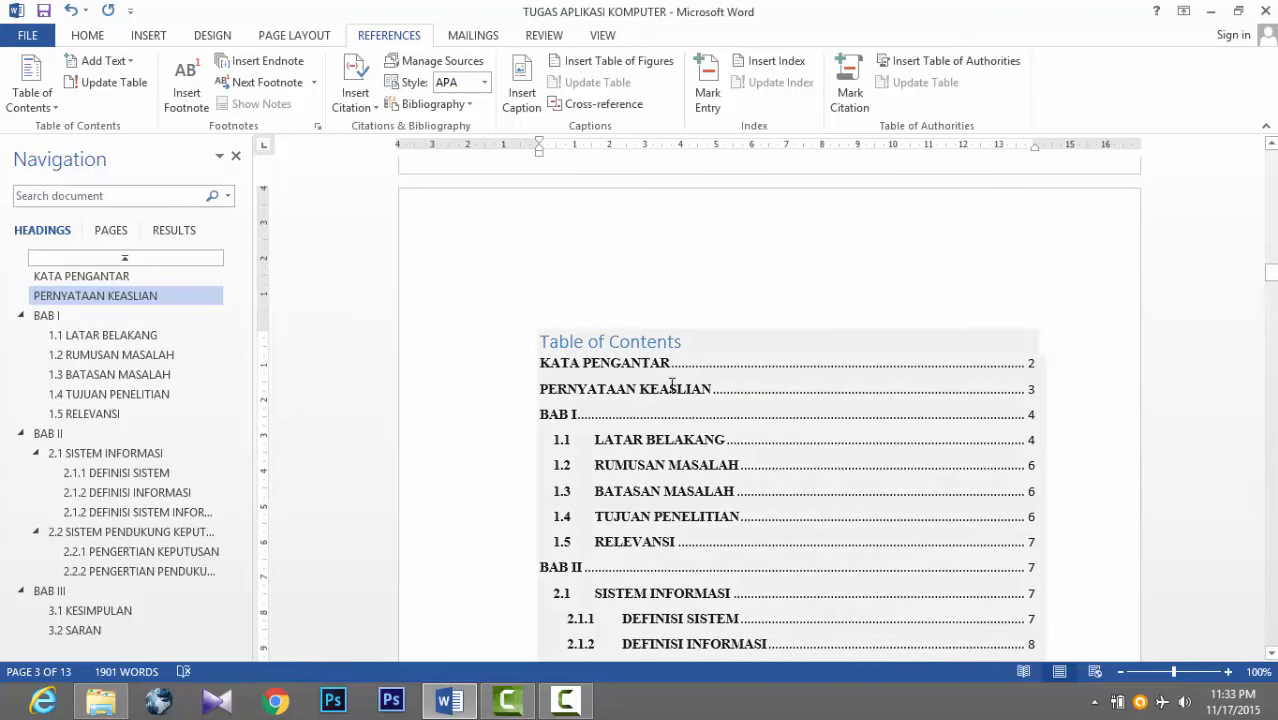
scroll(627, 320, down, 2)
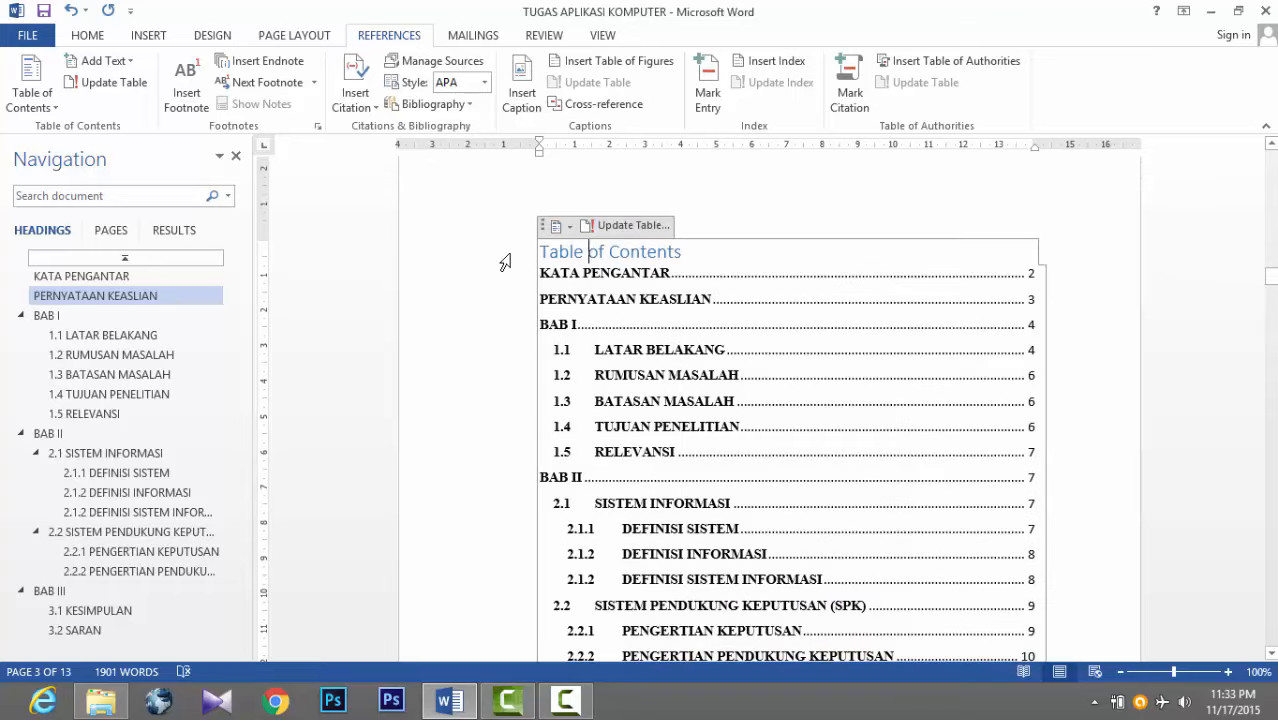
click(505, 262)
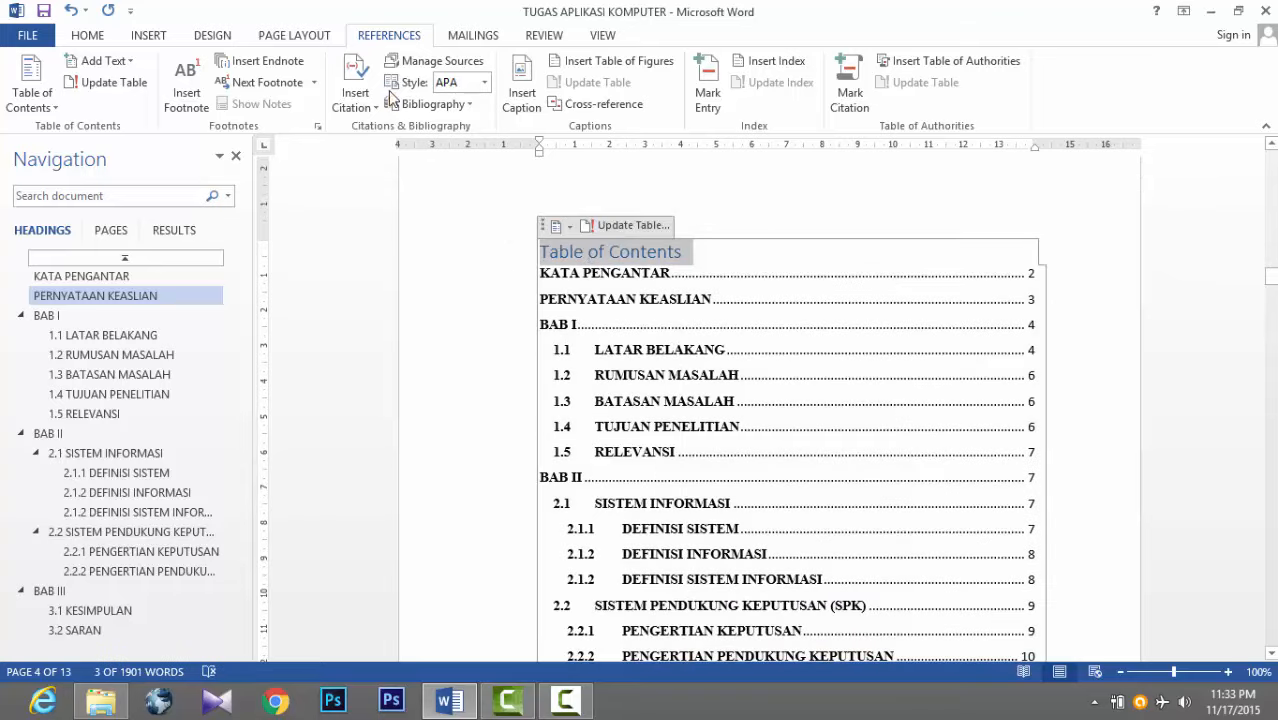
click(87, 37)
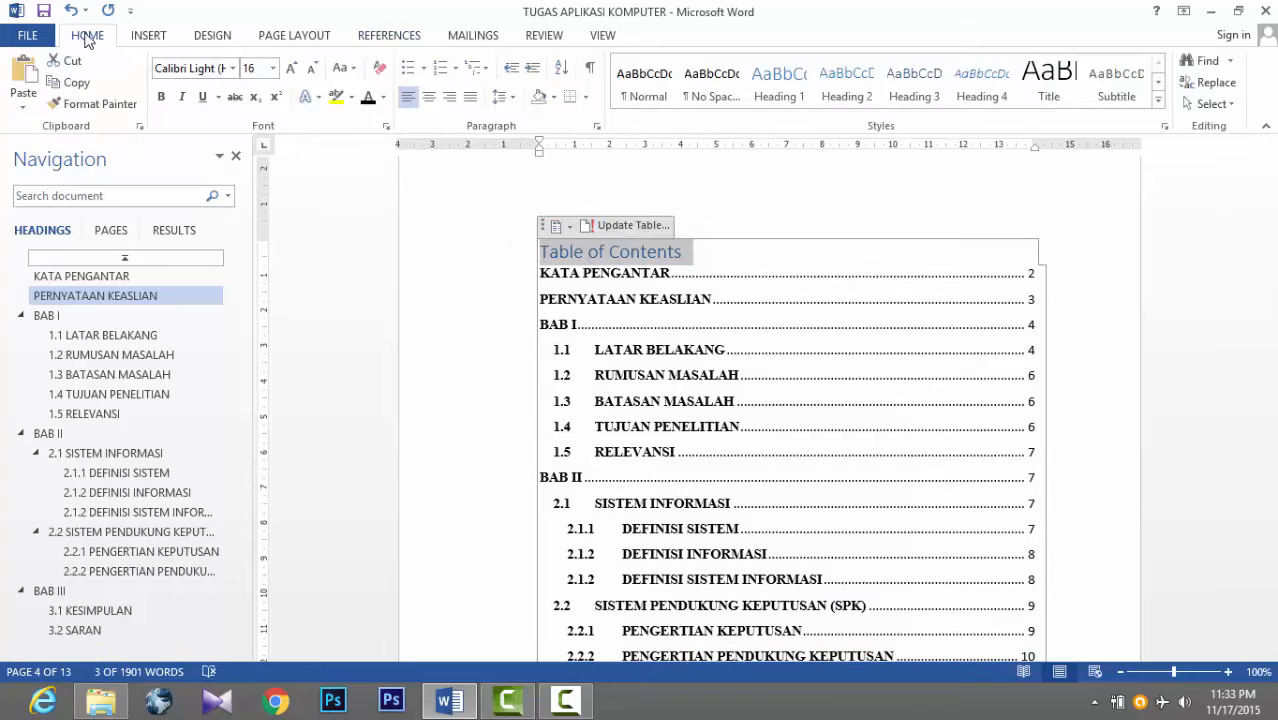
click(779, 88)
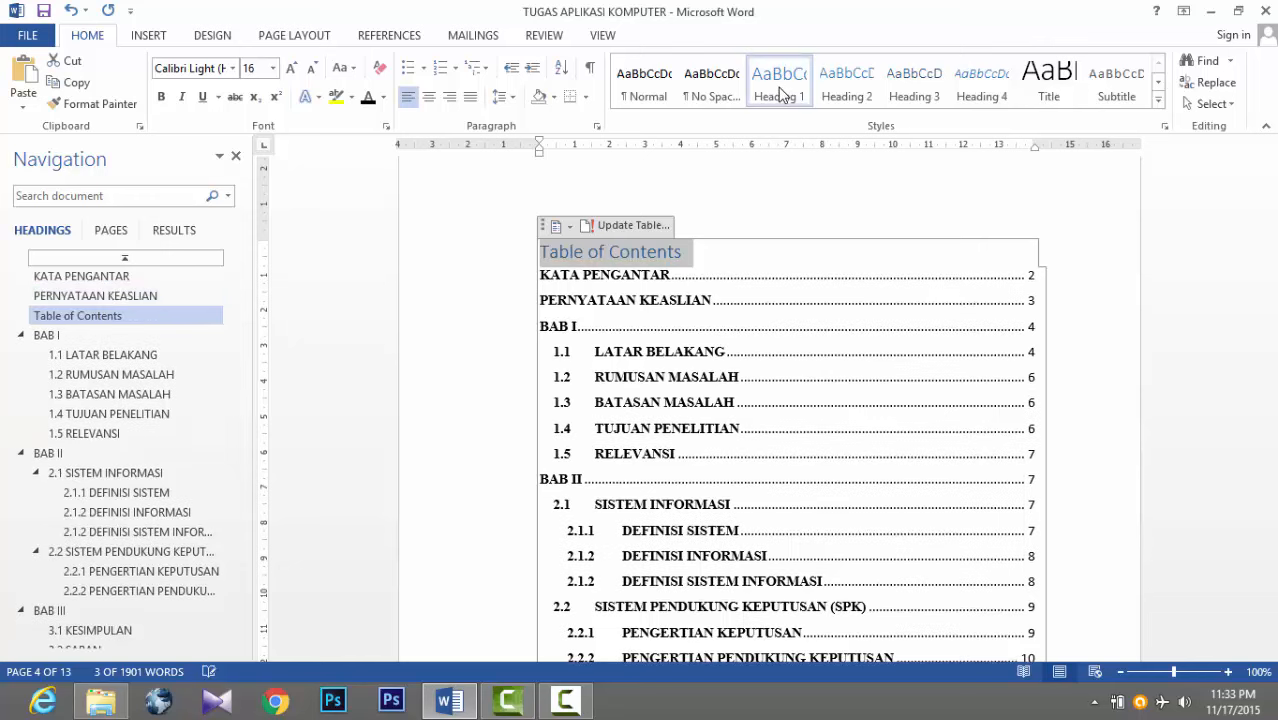
Step: Replace the Table of Contents title text with DAFTAR ISI
click(600, 255)
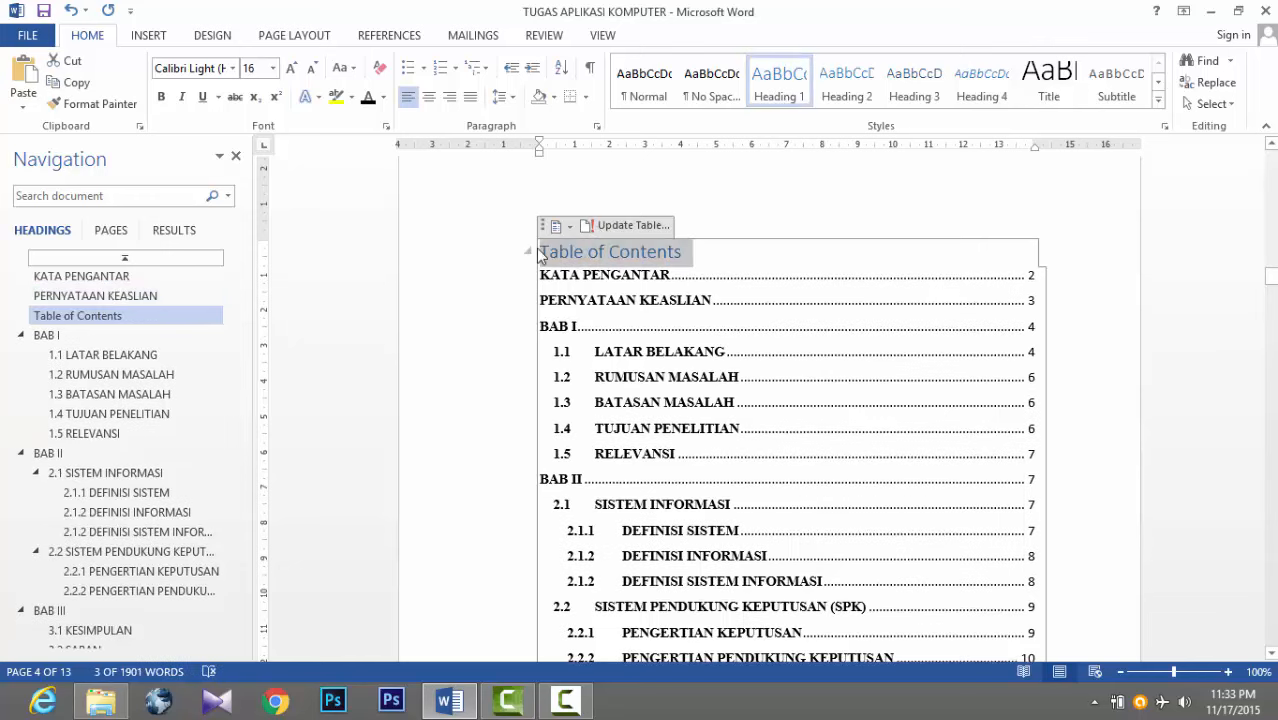
text(DAFTA)
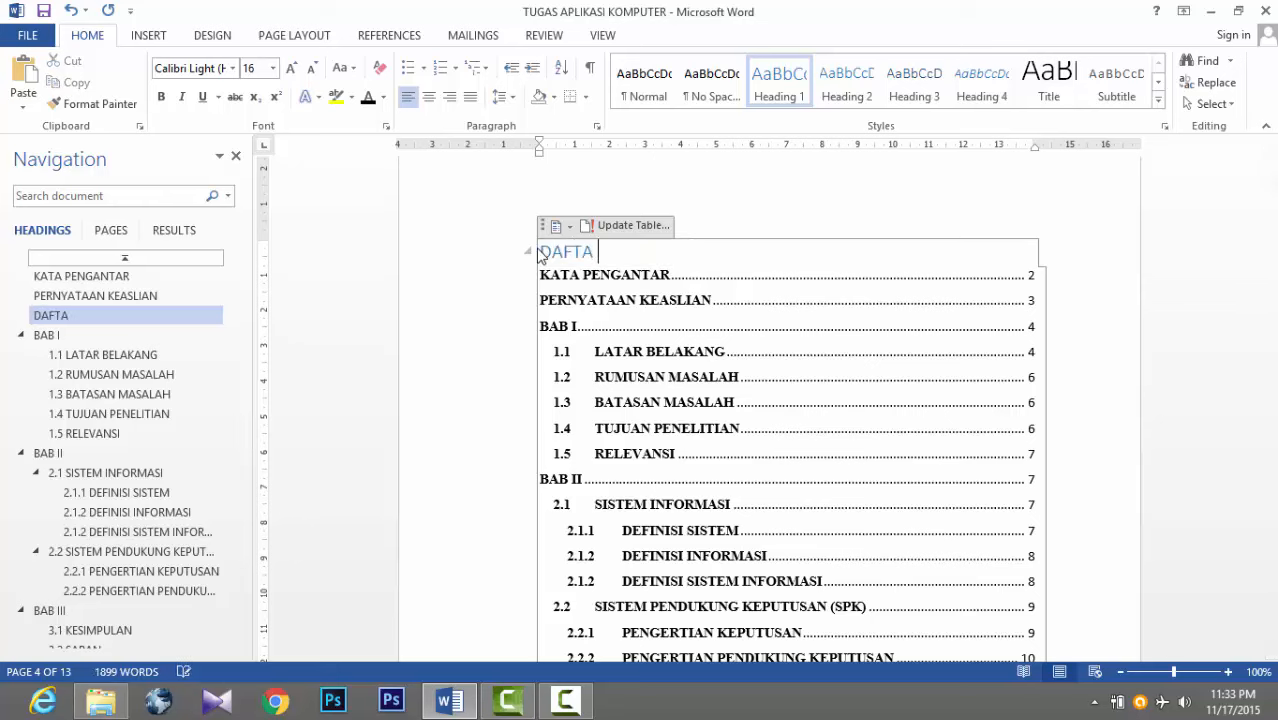
text(R IN)
Step: Center the DAFTAR ISI title and format it as bold black Times New Roman
click(491, 256)
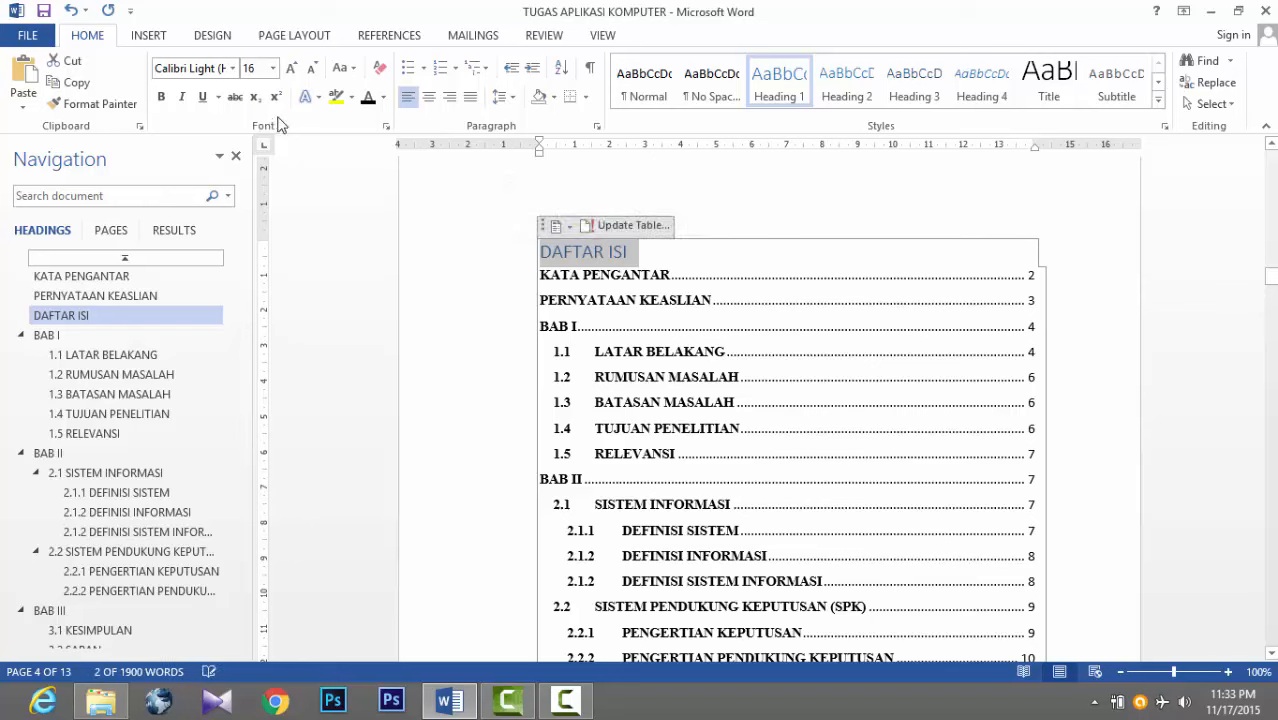
click(428, 97)
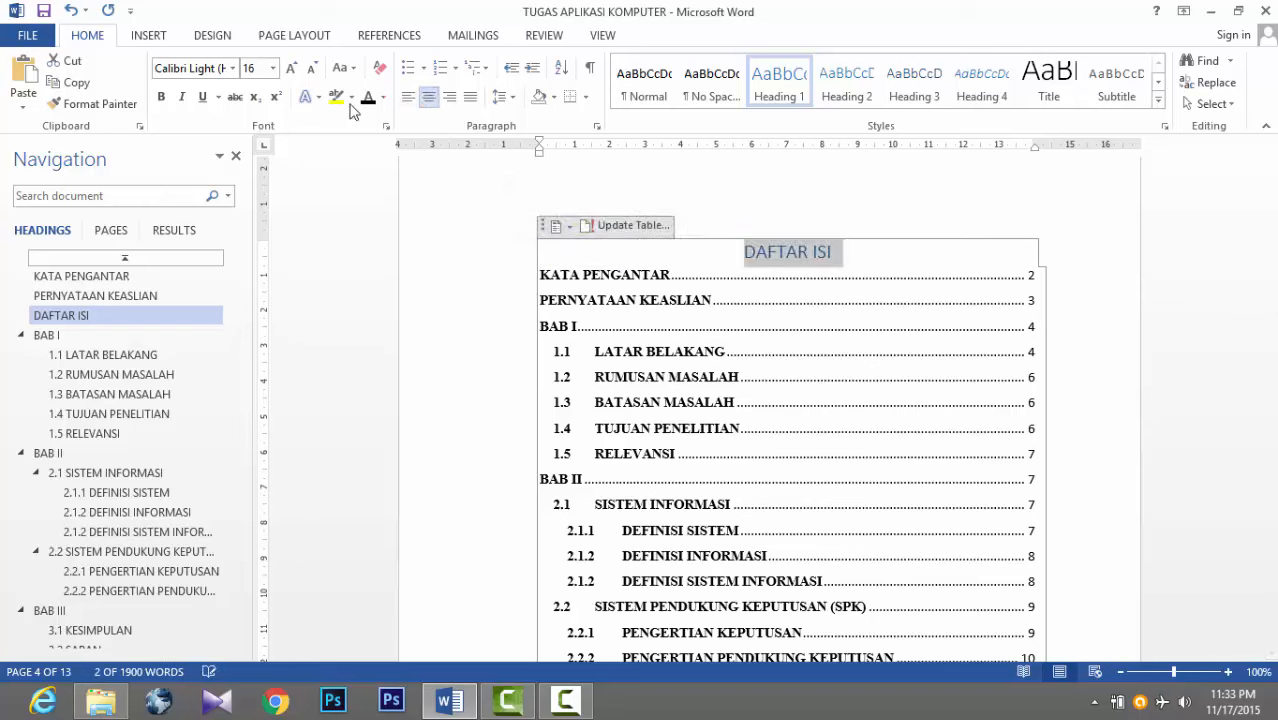
click(163, 98)
click(368, 98)
click(232, 70)
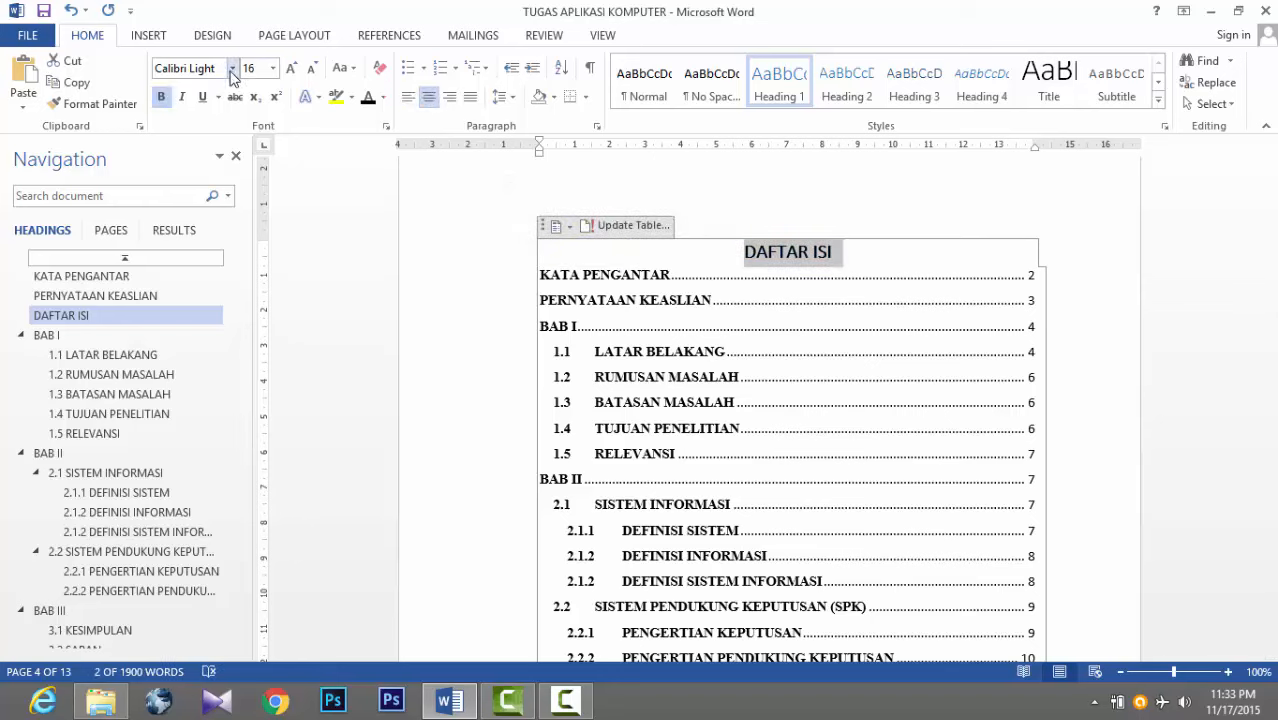
click(242, 182)
click(637, 299)
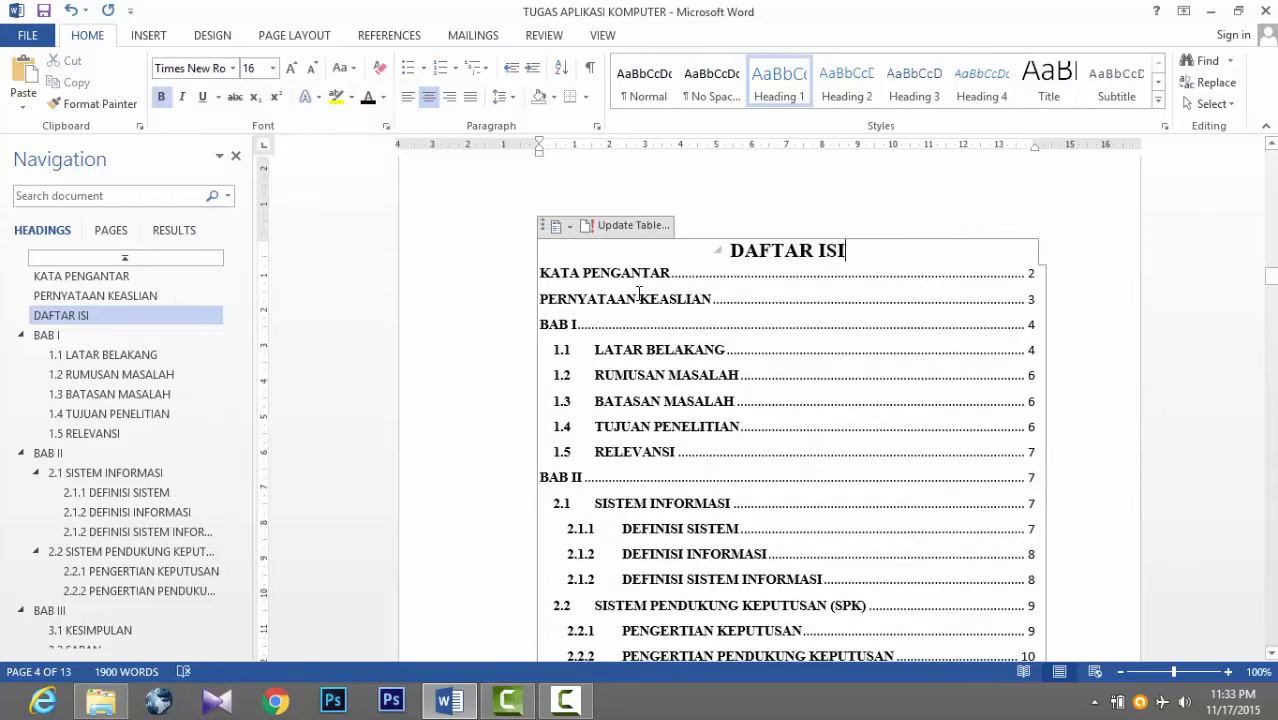
Step: Review the entries and page numbers of the table of contents from KATA PENGANTAR down to SARAN
click(463, 352)
scroll(1024, 364, down, 3)
click(905, 494)
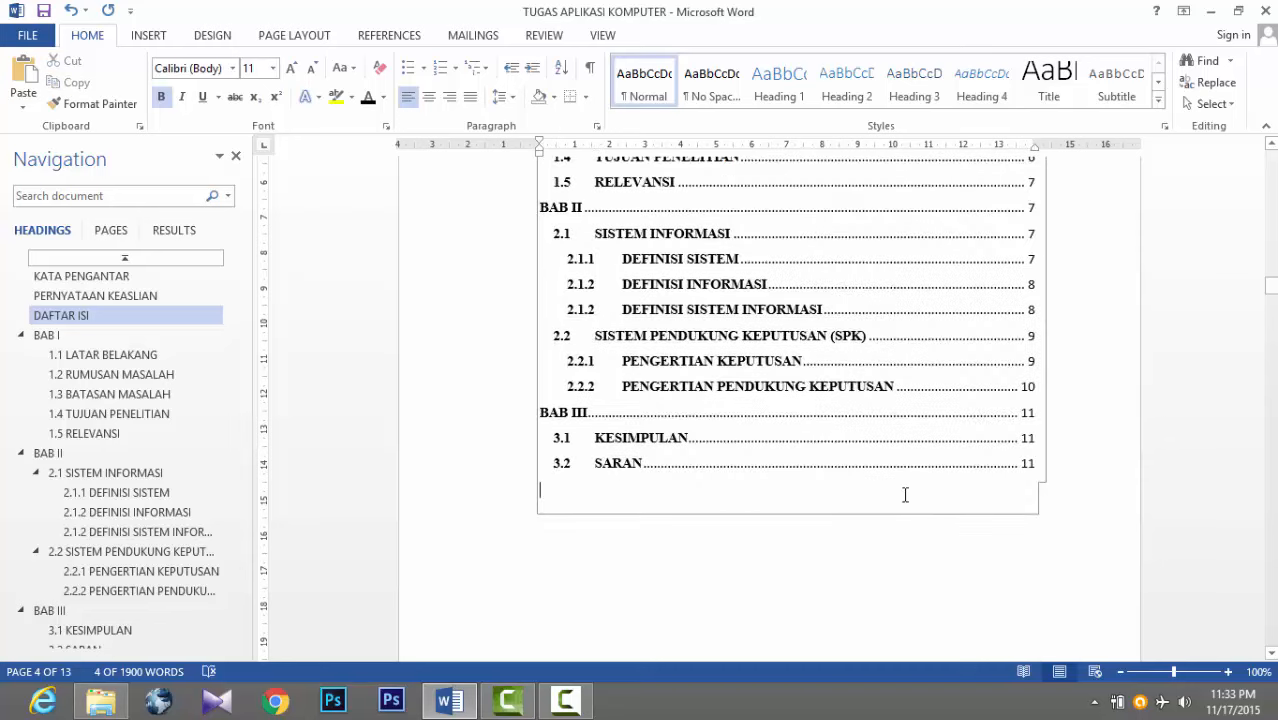
scroll(1003, 486, up, 1)
scroll(1003, 486, up, 2)
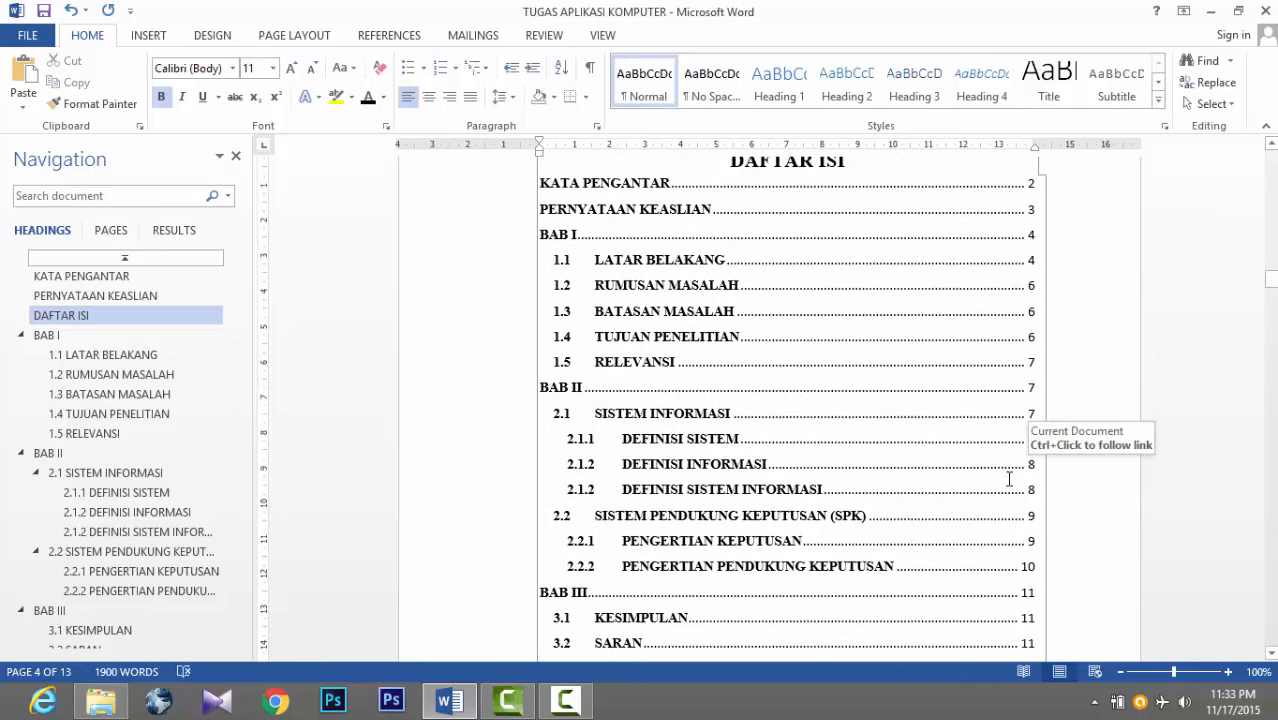
scroll(911, 414, down, 4)
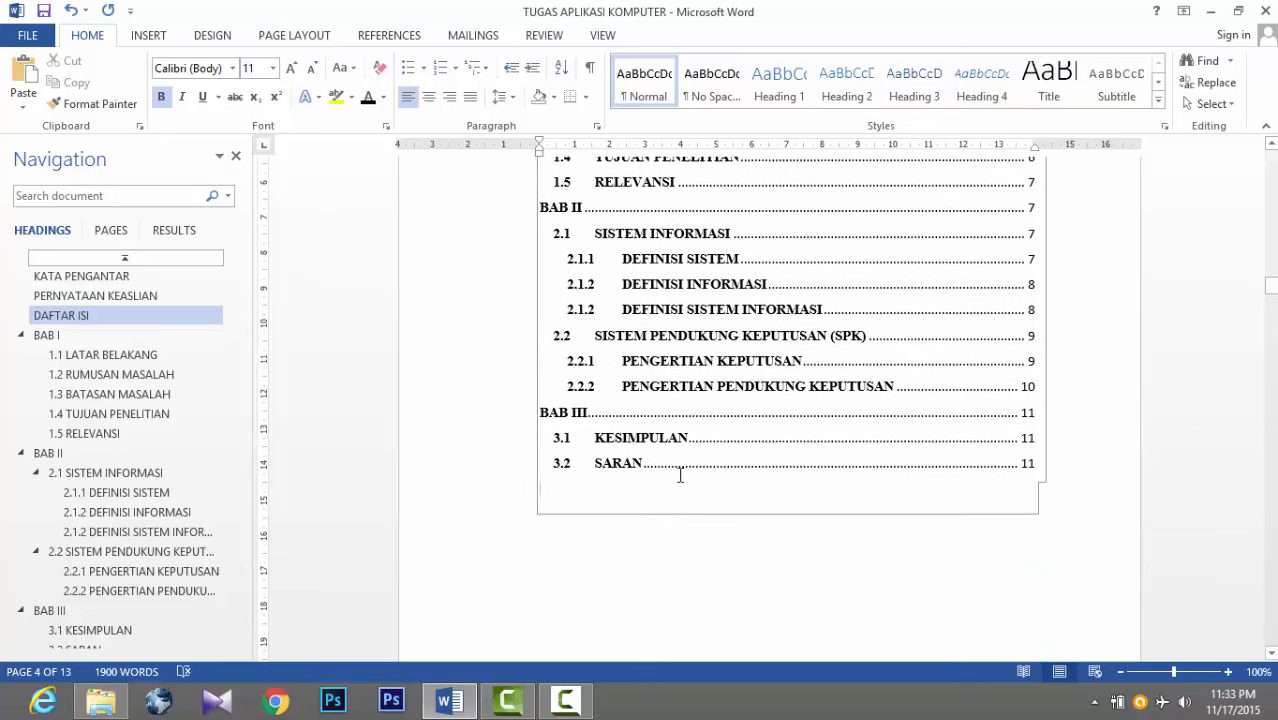
click(566, 704)
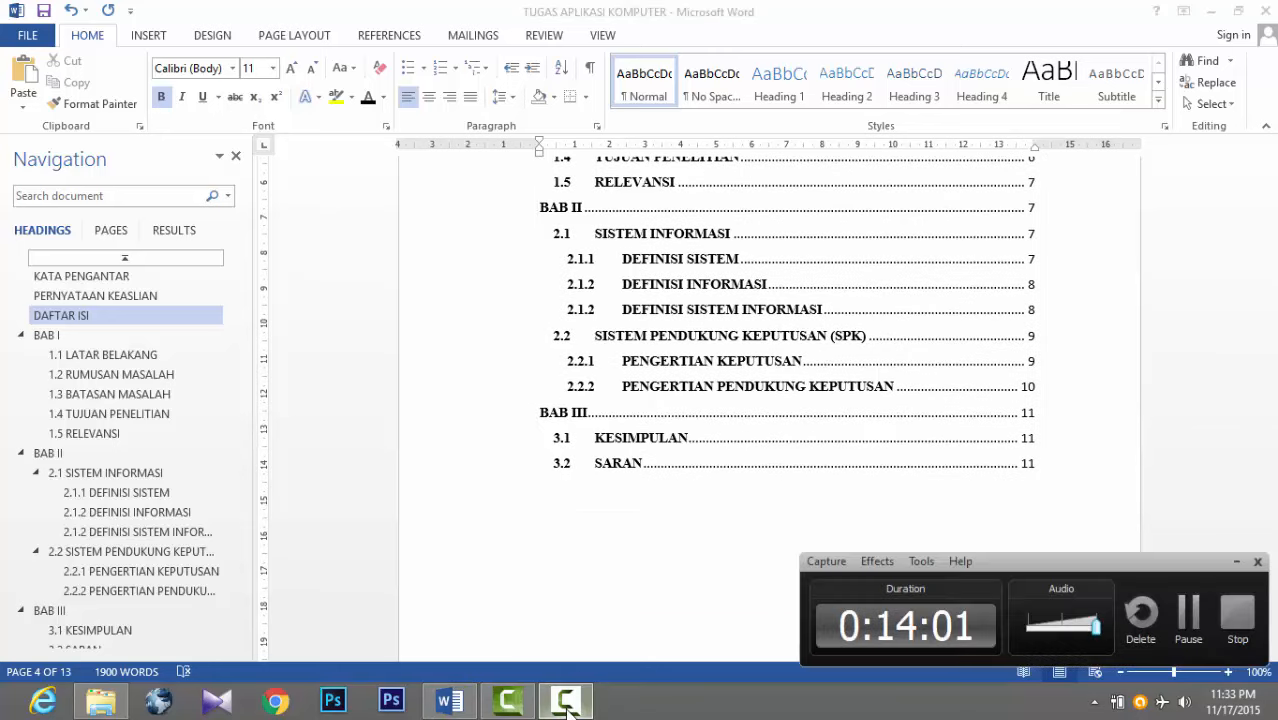